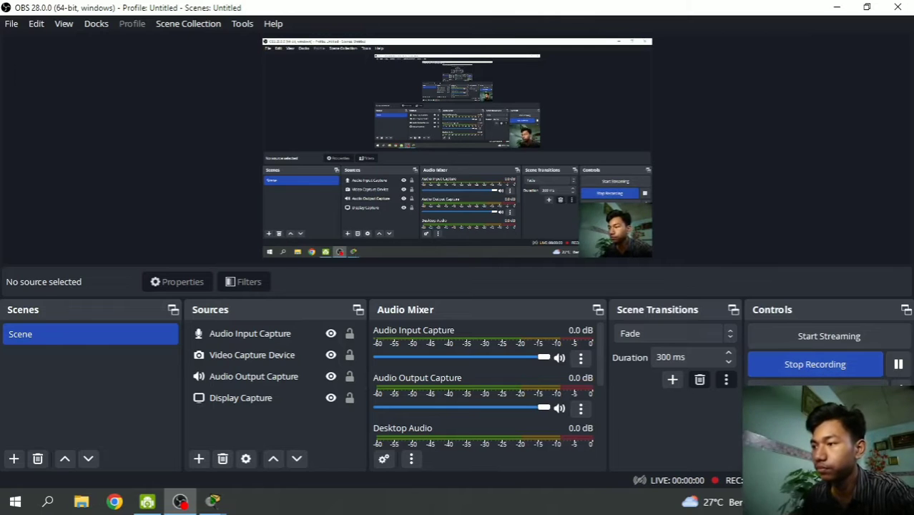
- Hide OBS, refresh the desktop and bring the first Packet Tracer window forward
{"action": "key", "text": "super+d"}
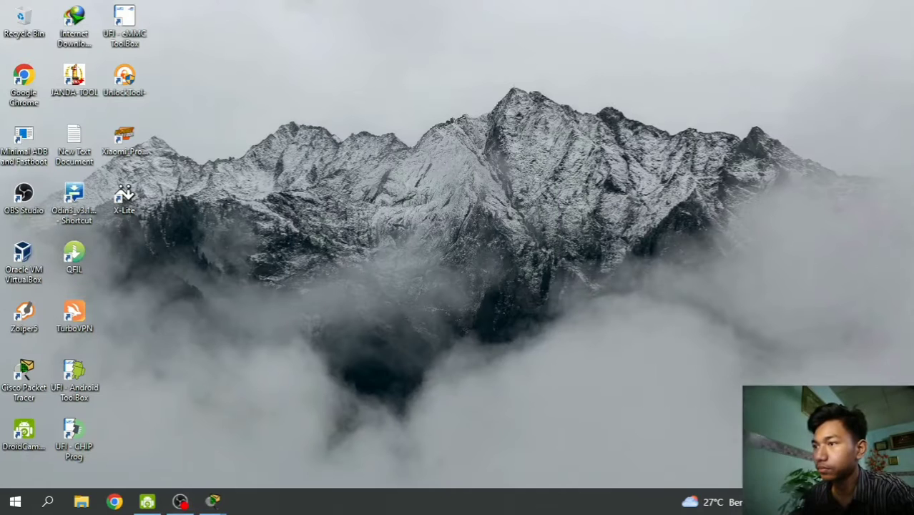
{"action": "right_click", "coordinate": [189, 245]}
{"action": "left_click", "coordinate": [225, 287]}
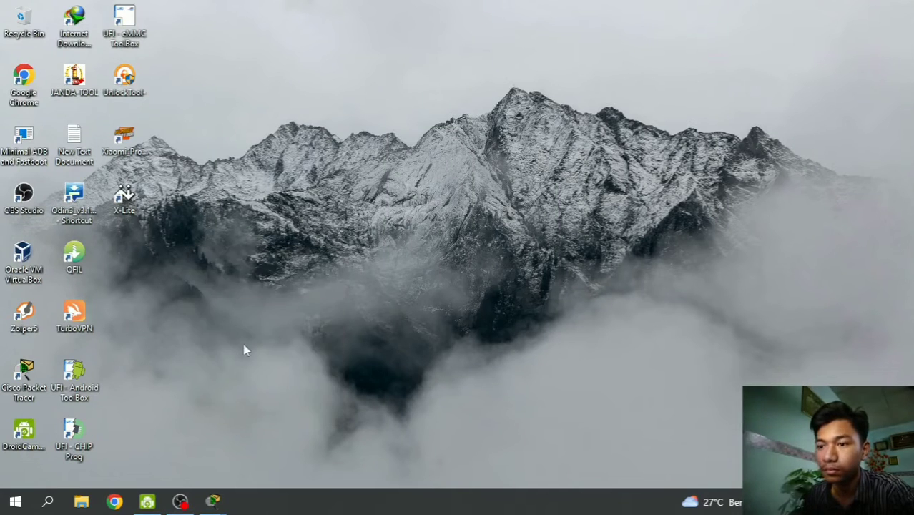
{"action": "mouse_move", "coordinate": [221, 505]}
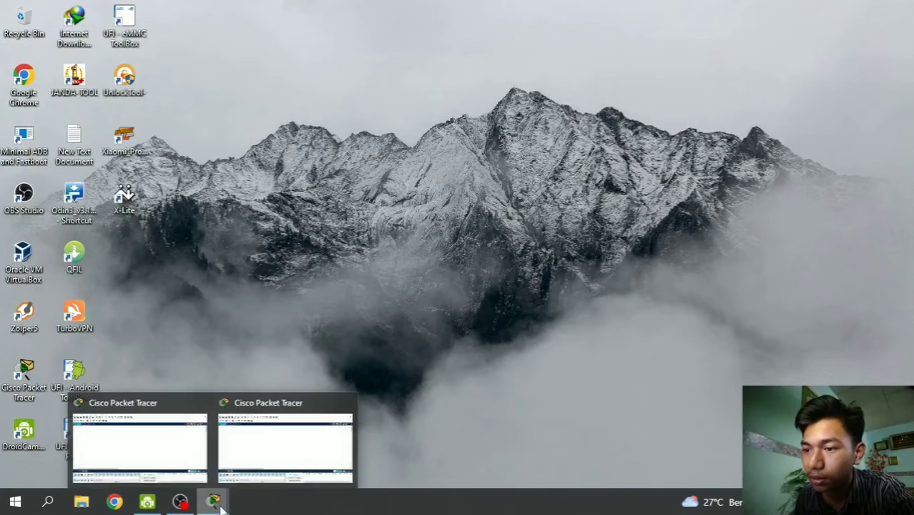
{"action": "left_click", "coordinate": [153, 451]}
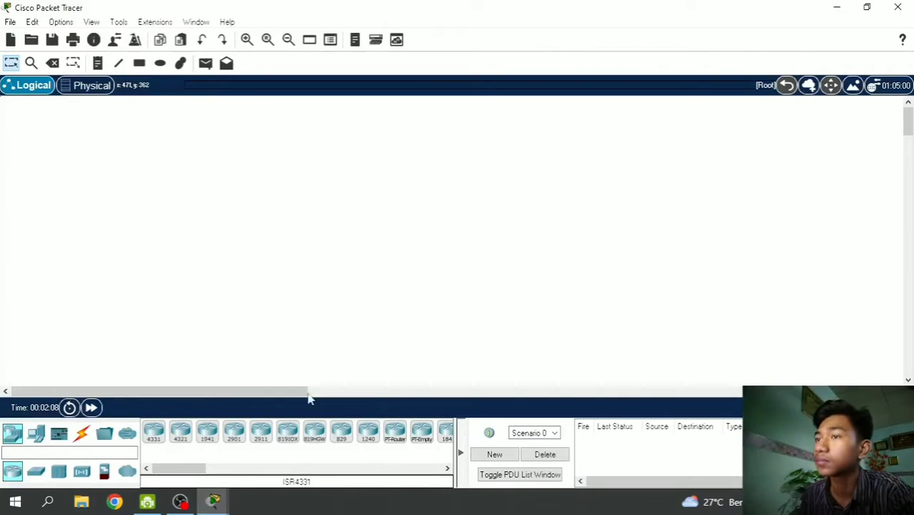
- Snap the two Packet Tracer windows left and right, showing multiuser connection devices on the left
{"action": "mouse_move", "coordinate": [214, 502]}
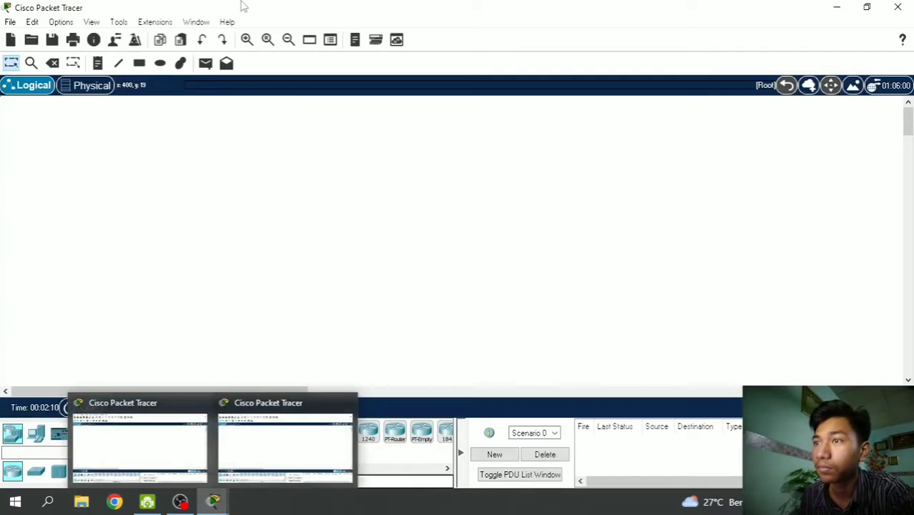
{"action": "left_click_drag", "start_coordinate": [241, 6], "coordinate": [0, 151]}
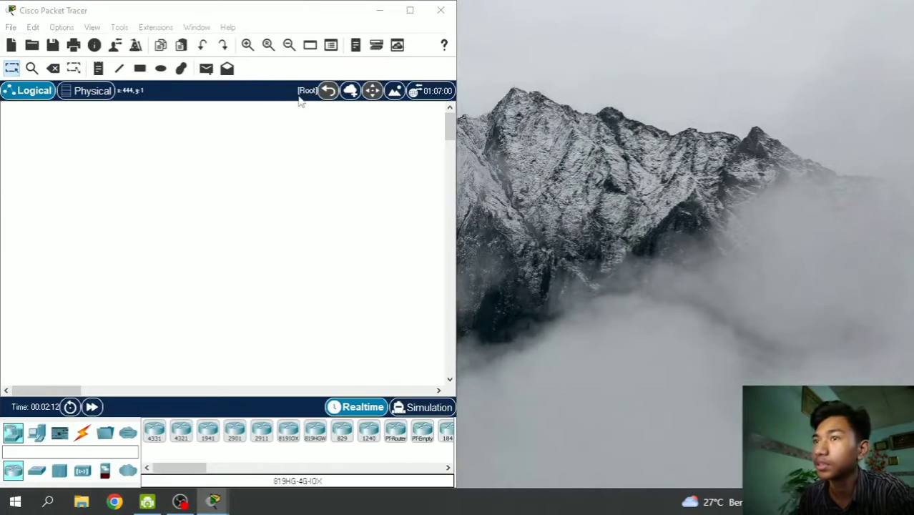
{"action": "left_click", "coordinate": [602, 362]}
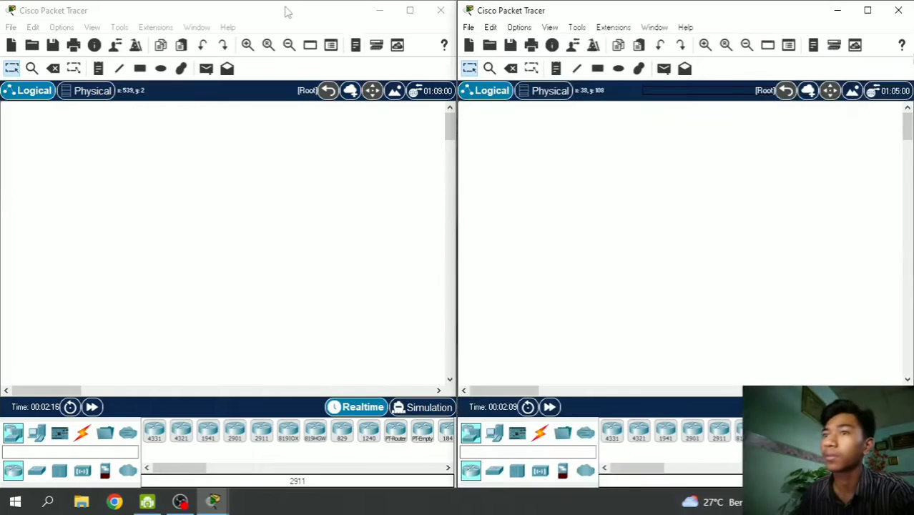
{"action": "left_click", "coordinate": [199, 16]}
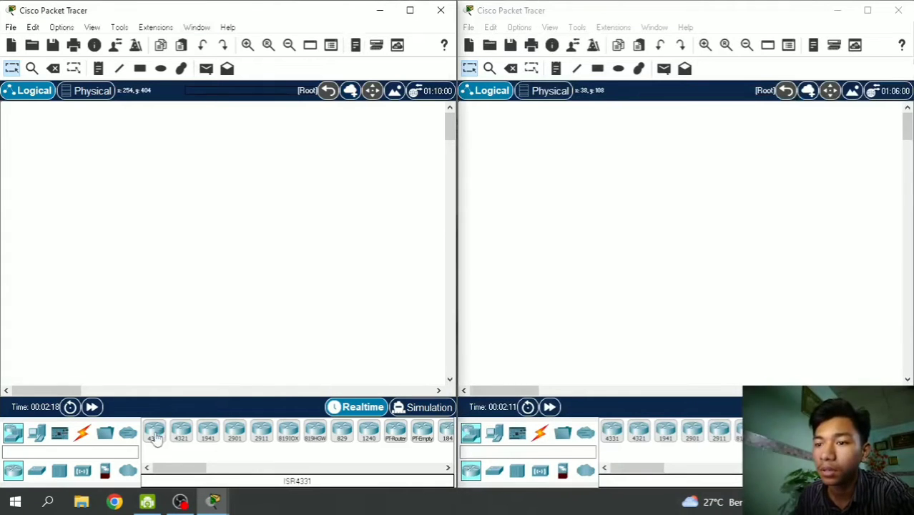
{"action": "left_click", "coordinate": [127, 434]}
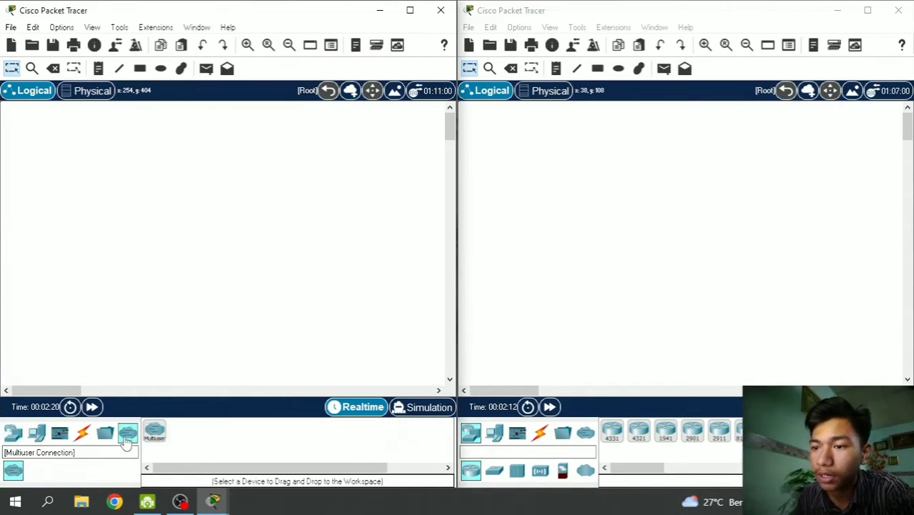
- Place a remote network cloud, a 2811 router and a 2960 switch on the left workspace
{"action": "left_click_drag", "start_coordinate": [158, 438], "coordinate": [392, 155]}
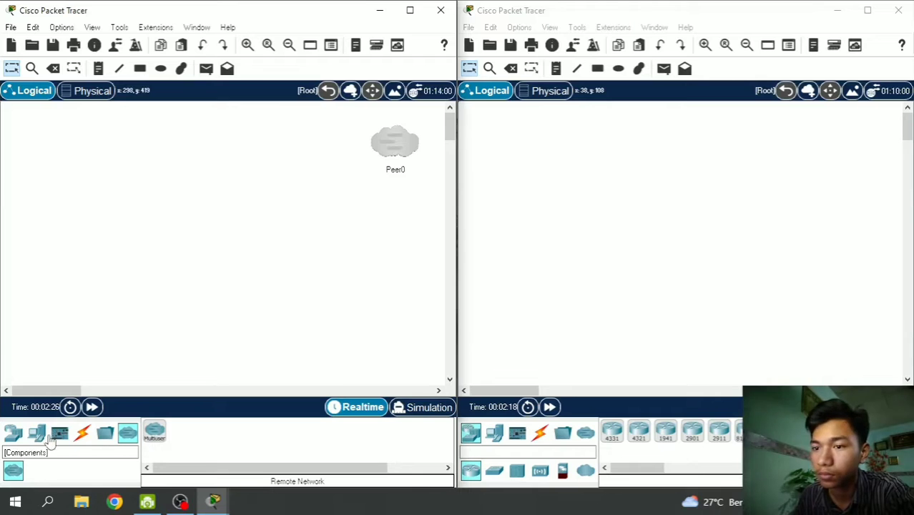
{"action": "left_click", "coordinate": [13, 433]}
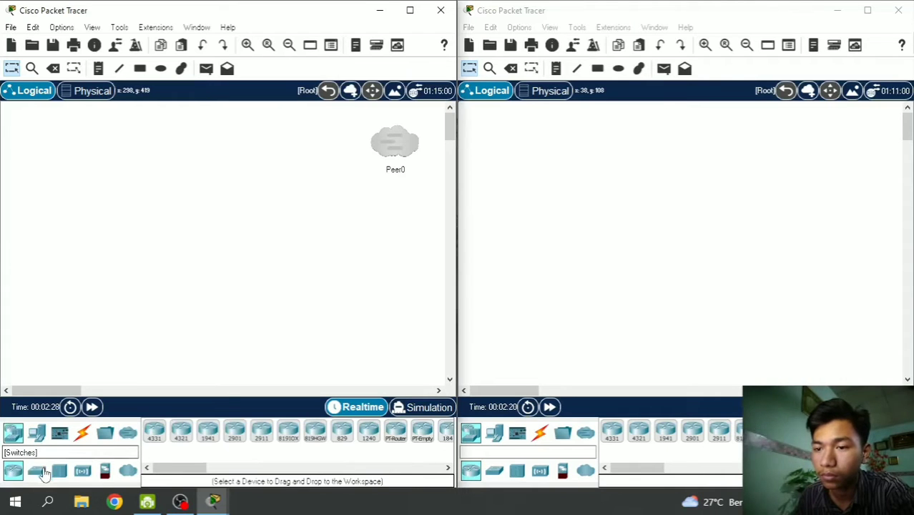
{"action": "left_click_drag", "start_coordinate": [190, 470], "coordinate": [247, 472]}
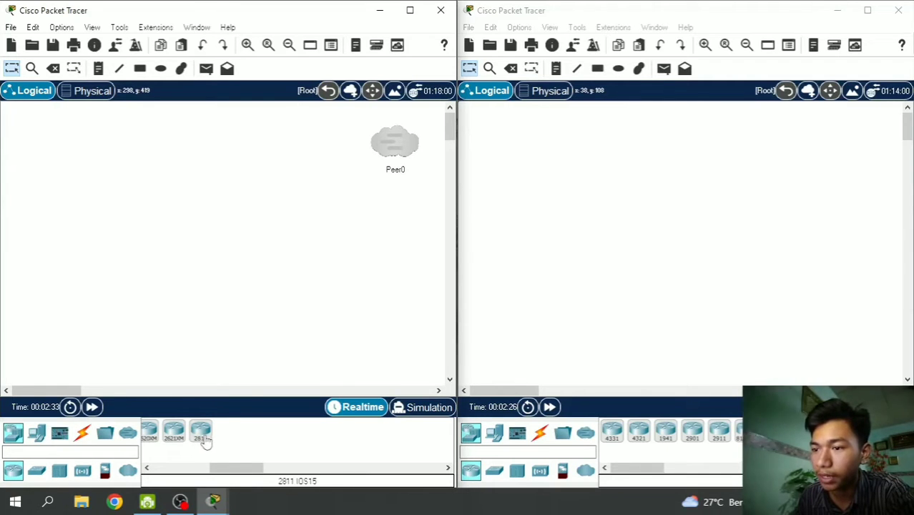
{"action": "left_click_drag", "start_coordinate": [205, 442], "coordinate": [343, 206]}
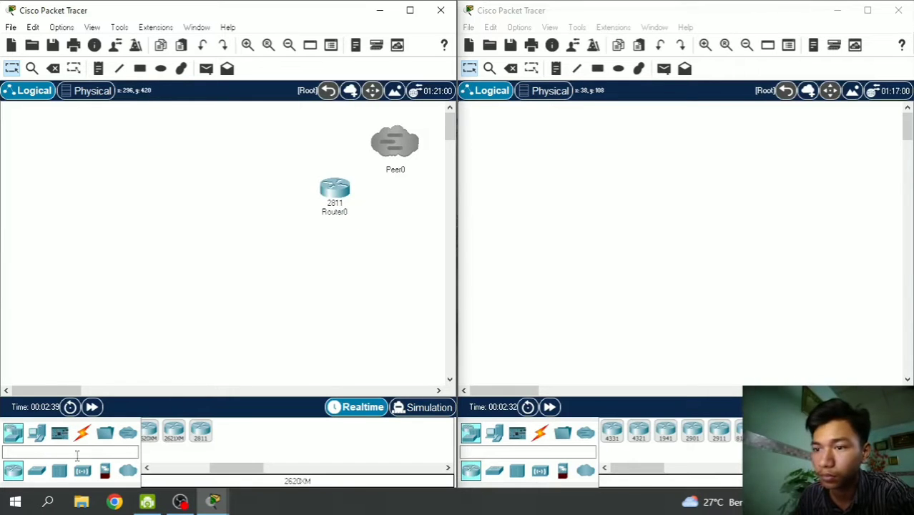
{"action": "left_click", "coordinate": [38, 474]}
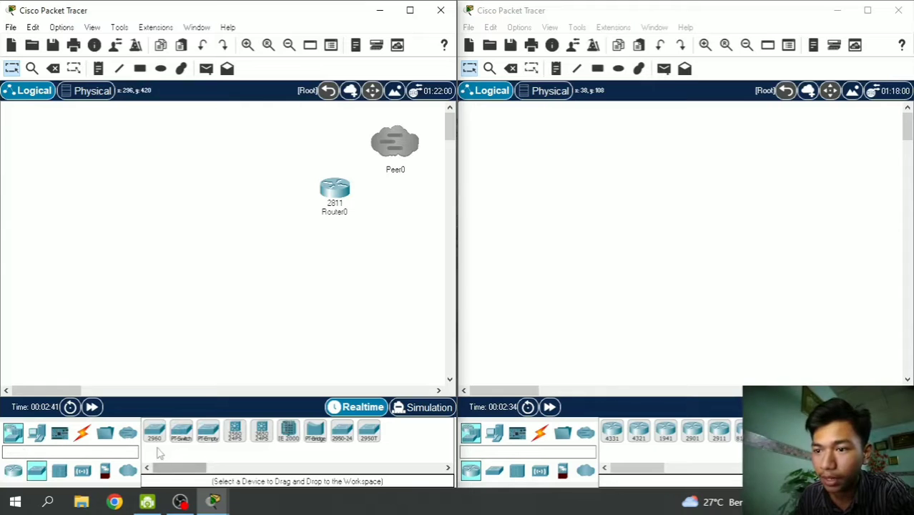
{"action": "left_click_drag", "start_coordinate": [154, 435], "coordinate": [271, 248]}
{"action": "left_click", "coordinate": [314, 276]}
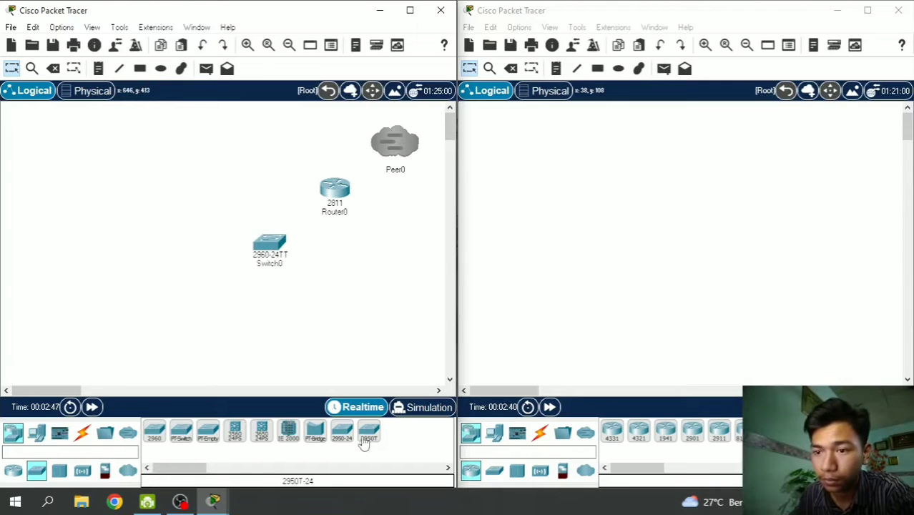
- Add four 7960 IP phones around the switch on the left workspace
{"action": "left_click", "coordinate": [37, 434]}
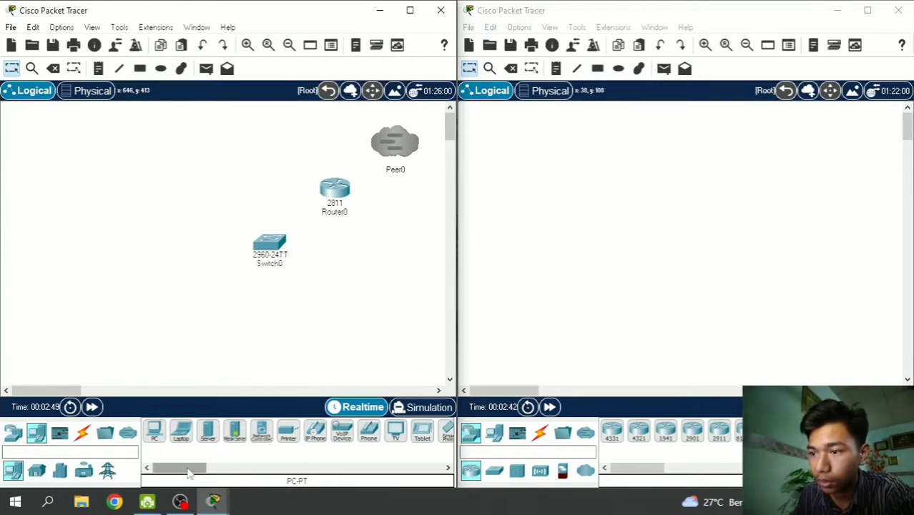
{"action": "mouse_move", "coordinate": [317, 438]}
{"action": "left_mouse_down"}
{"action": "mouse_move", "coordinate": [254, 230]}
{"action": "mouse_move", "coordinate": [182, 177]}
{"action": "left_mouse_up"}
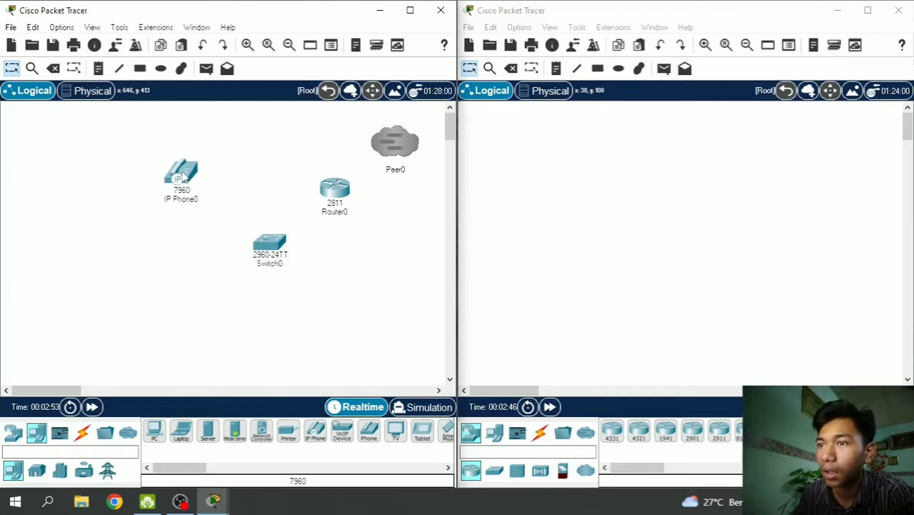
{"action": "left_click_drag", "start_coordinate": [312, 437], "coordinate": [101, 259]}
{"action": "left_click_drag", "start_coordinate": [309, 434], "coordinate": [181, 349]}
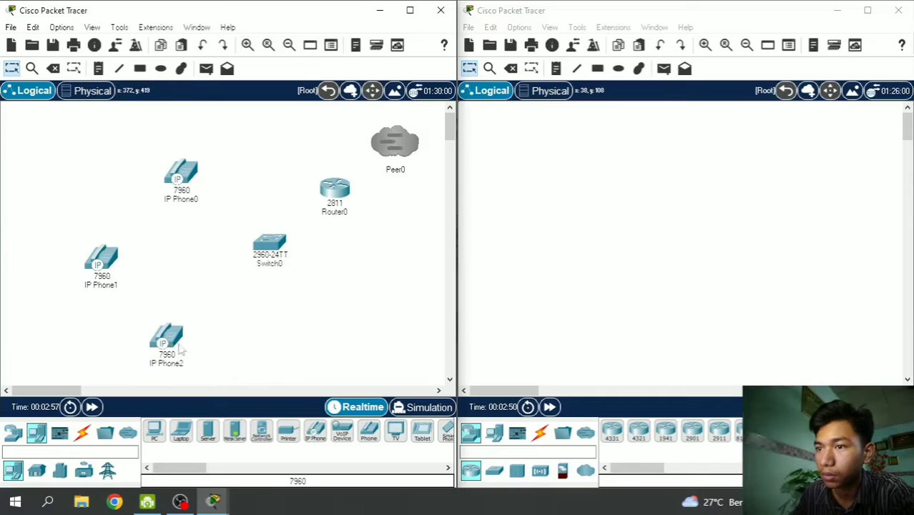
{"action": "left_click_drag", "start_coordinate": [325, 439], "coordinate": [275, 336]}
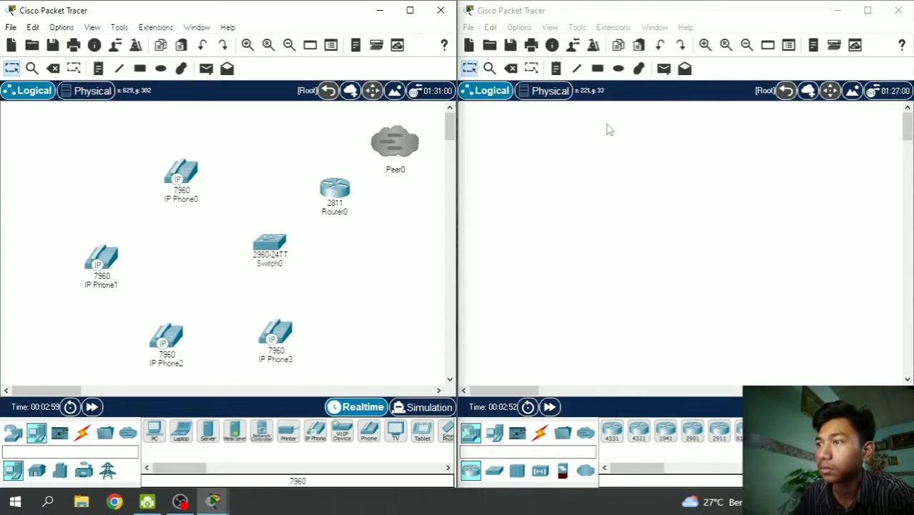
- Place a remote network cloud and a 2811 router on the right workspace
{"action": "left_click", "coordinate": [610, 13]}
{"action": "left_click", "coordinate": [584, 432]}
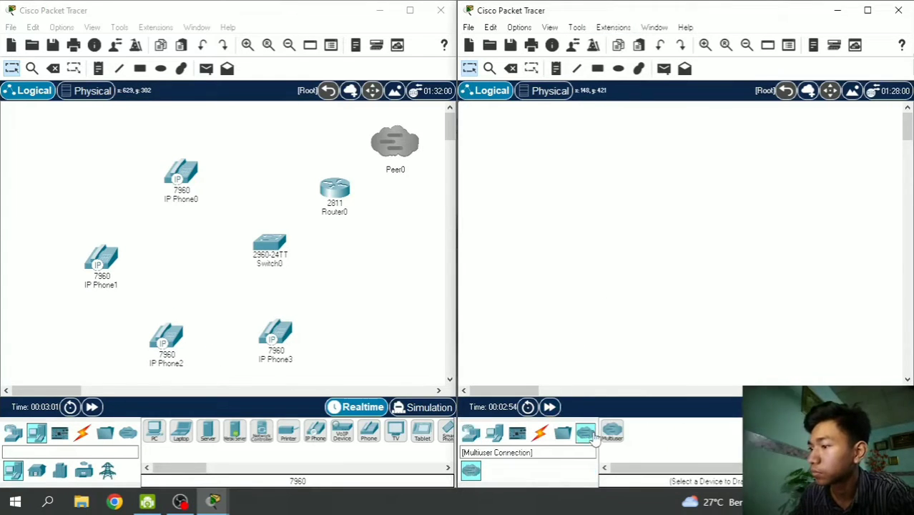
{"action": "left_click_drag", "start_coordinate": [621, 440], "coordinate": [522, 161]}
{"action": "left_click", "coordinate": [522, 161]}
{"action": "left_click", "coordinate": [471, 439]}
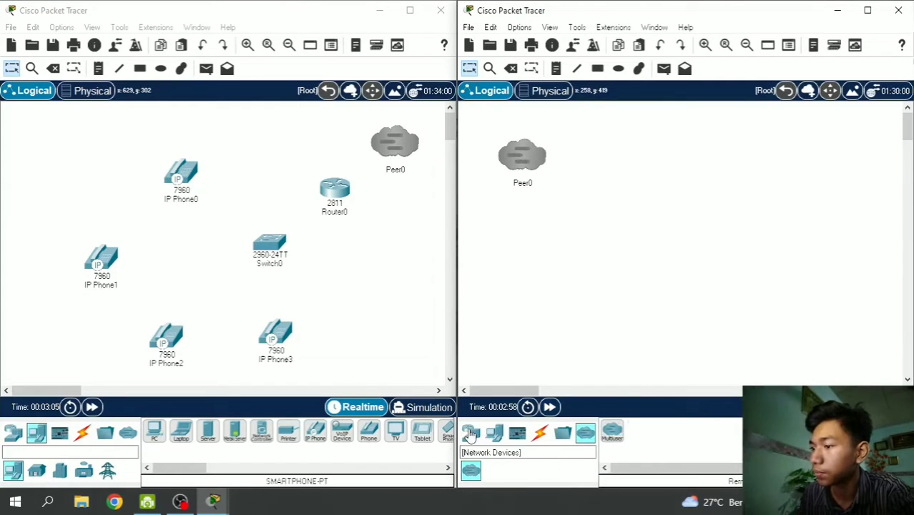
{"action": "left_click_drag", "start_coordinate": [628, 471], "coordinate": [660, 479]}
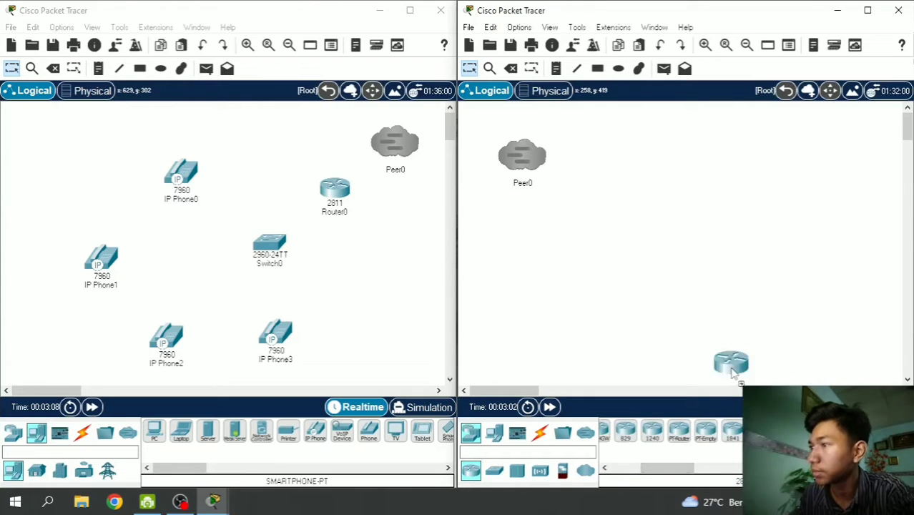
{"action": "left_click_drag", "start_coordinate": [733, 372], "coordinate": [615, 211]}
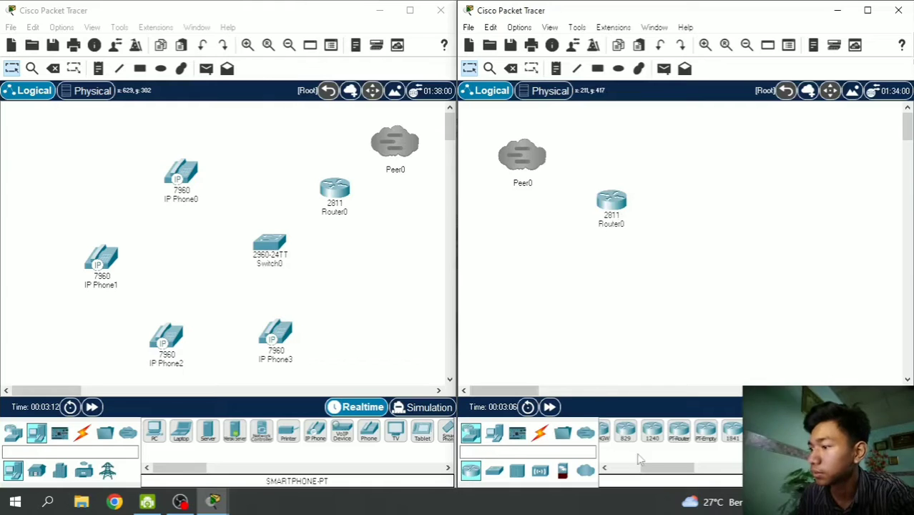
- Add a 2960 switch and two 7960 IP phones to the right workspace
{"action": "left_click", "coordinate": [493, 469]}
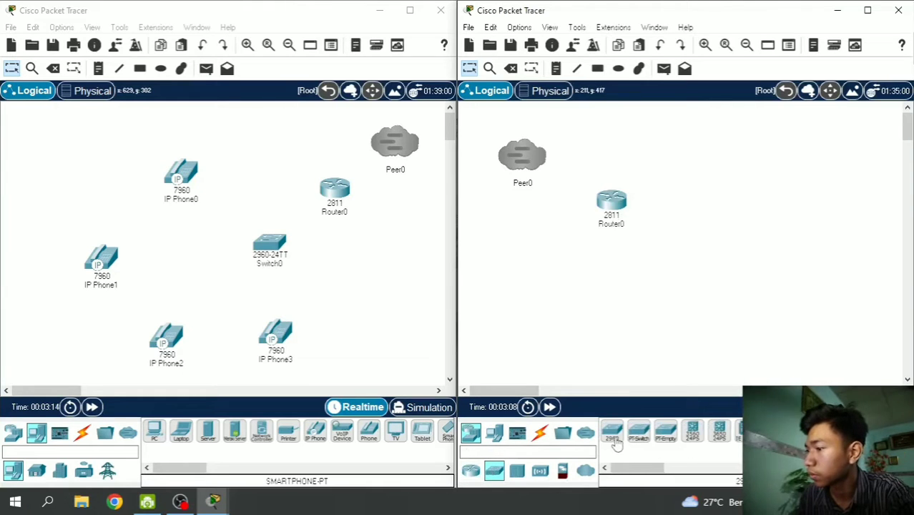
{"action": "left_click_drag", "start_coordinate": [616, 443], "coordinate": [683, 280]}
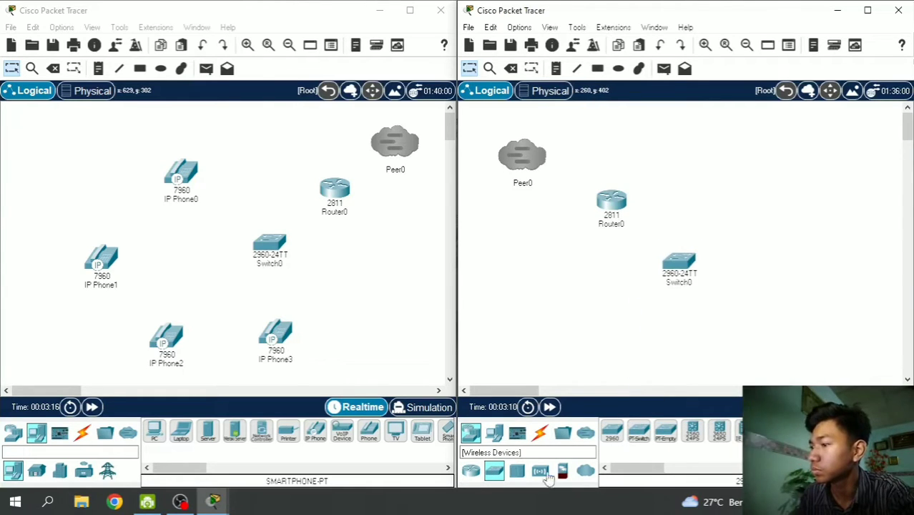
{"action": "left_click", "coordinate": [493, 433]}
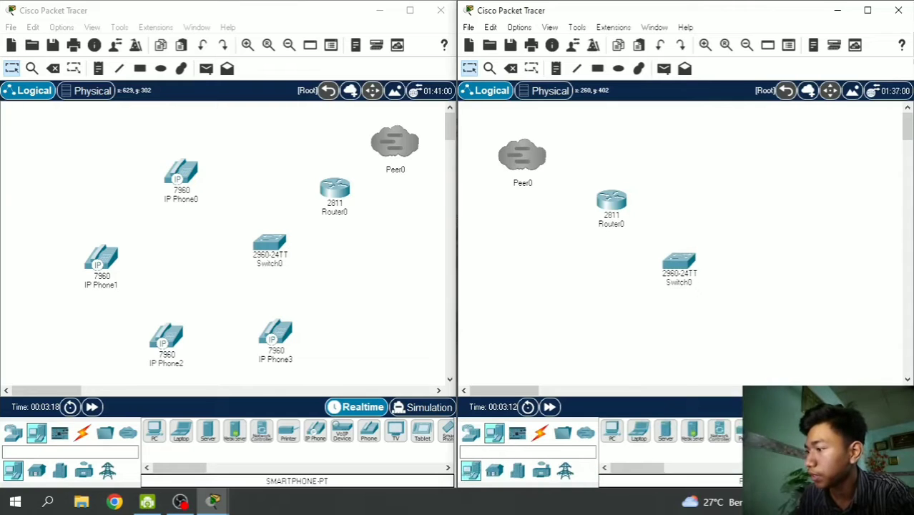
{"action": "left_click_drag", "start_coordinate": [772, 432], "coordinate": [798, 206]}
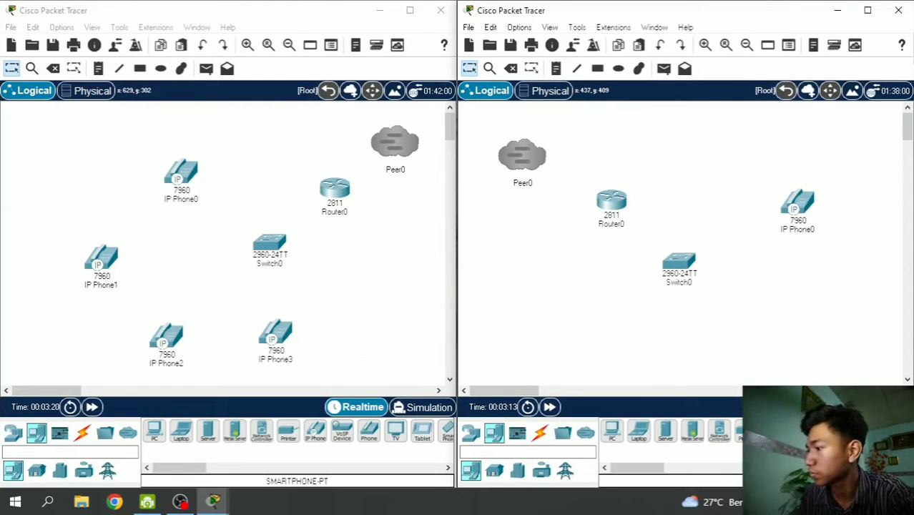
{"action": "left_click_drag", "start_coordinate": [772, 432], "coordinate": [796, 324]}
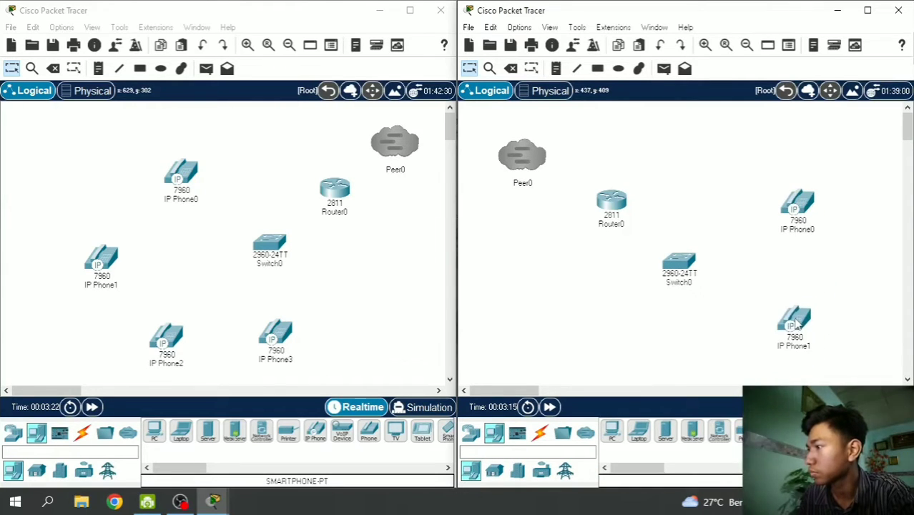
{"action": "left_click", "coordinate": [241, 13]}
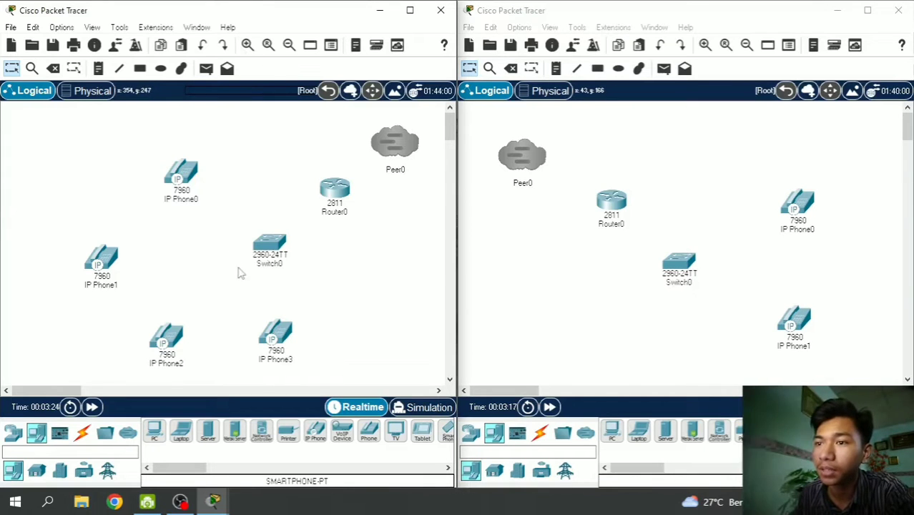
- Plug the power adapter into IP Phone0 through IP Phone3 in the left topology
{"action": "left_click", "coordinate": [181, 176]}
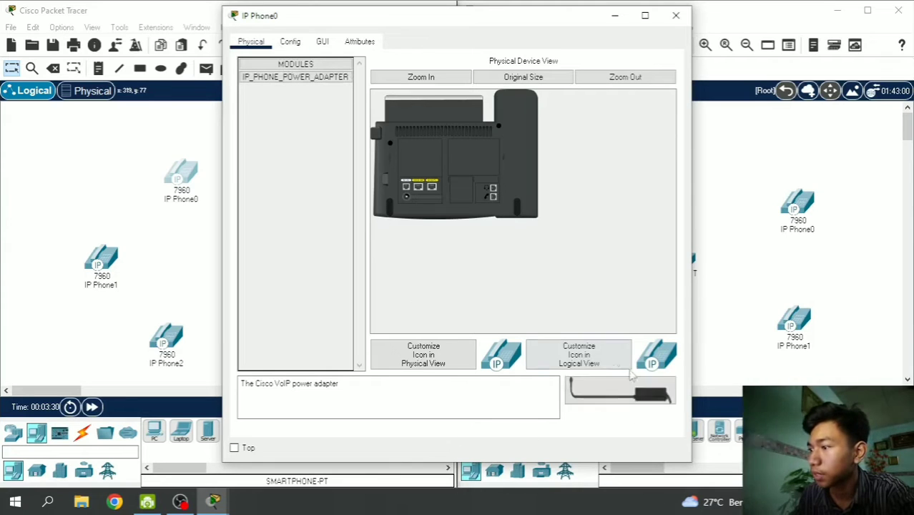
{"action": "left_click_drag", "start_coordinate": [620, 398], "coordinate": [405, 200]}
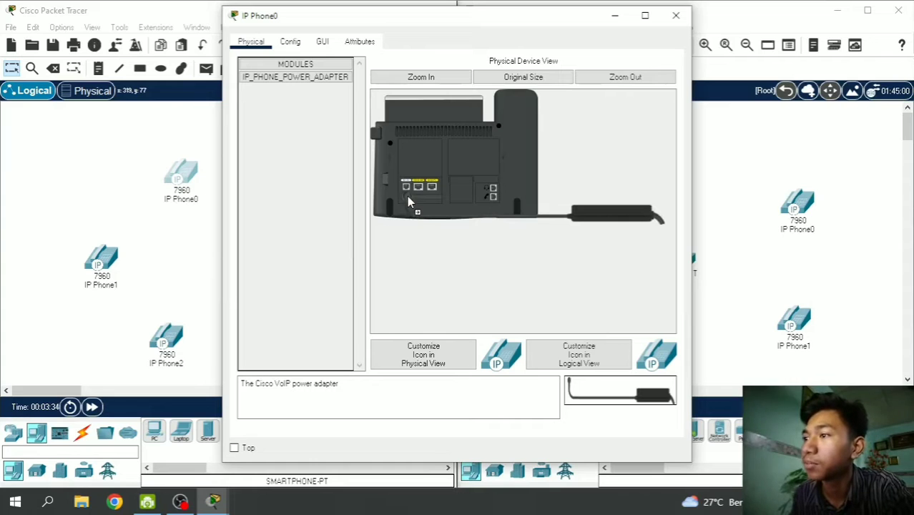
{"action": "left_click_drag", "start_coordinate": [407, 198], "coordinate": [407, 198]}
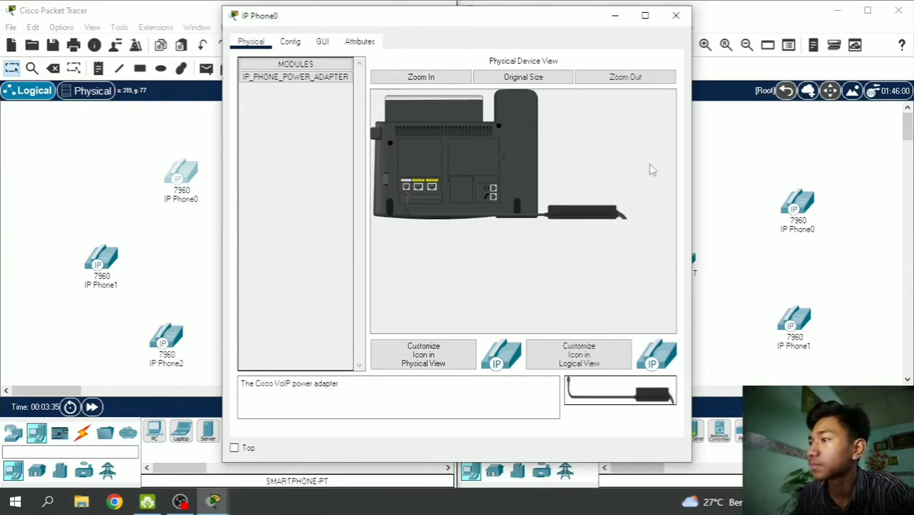
{"action": "left_click", "coordinate": [675, 15]}
{"action": "left_click", "coordinate": [106, 260]}
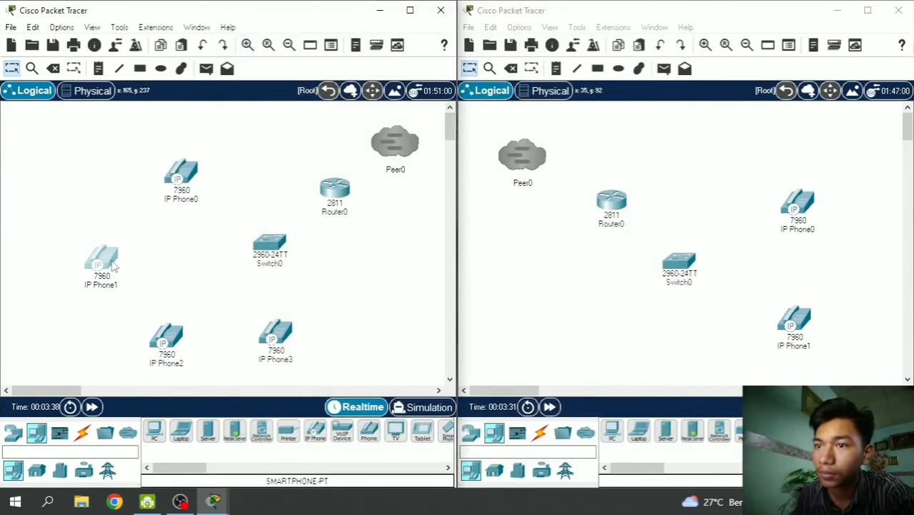
{"action": "left_click_drag", "start_coordinate": [619, 395], "coordinate": [404, 194]}
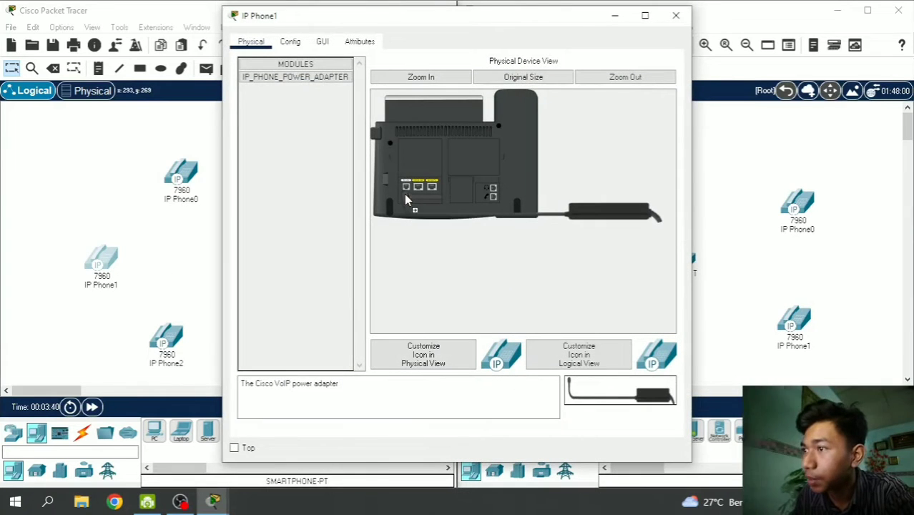
{"action": "left_click", "coordinate": [676, 15]}
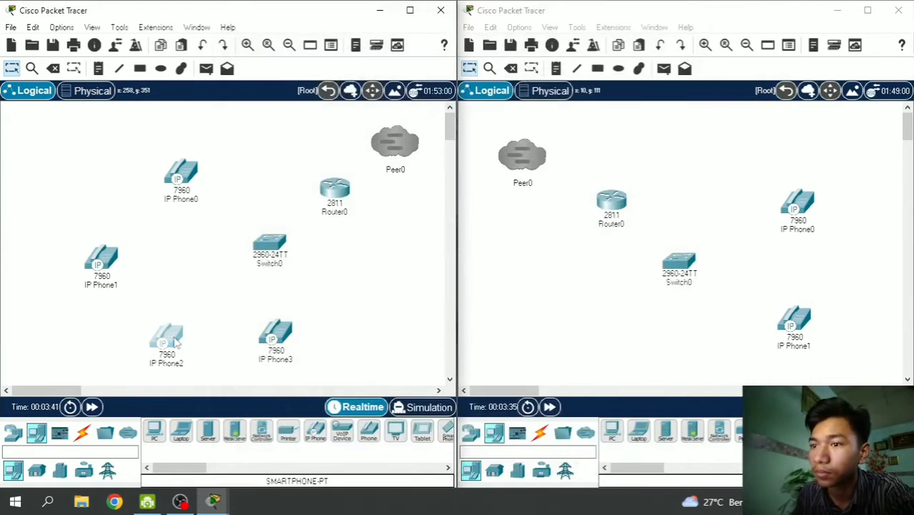
{"action": "left_click", "coordinate": [166, 336]}
{"action": "left_click_drag", "start_coordinate": [619, 393], "coordinate": [403, 199]}
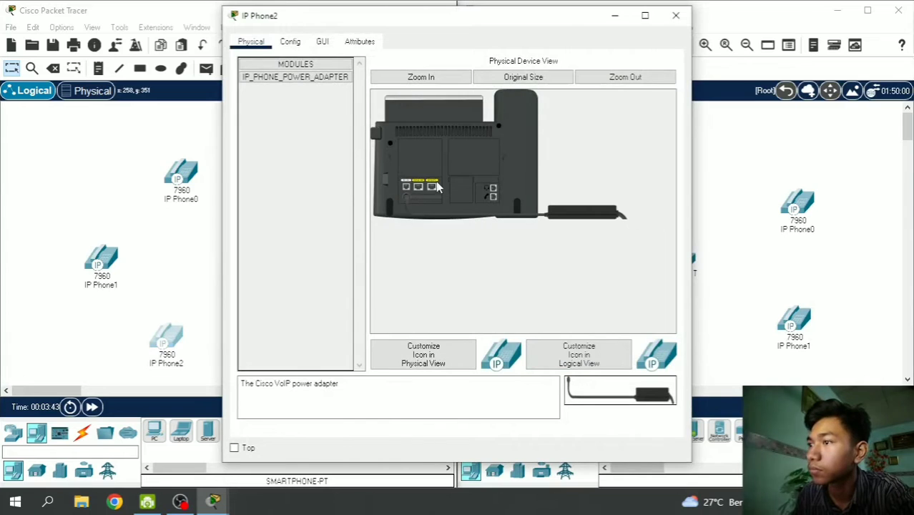
{"action": "left_click", "coordinate": [676, 15]}
{"action": "left_click", "coordinate": [284, 347]}
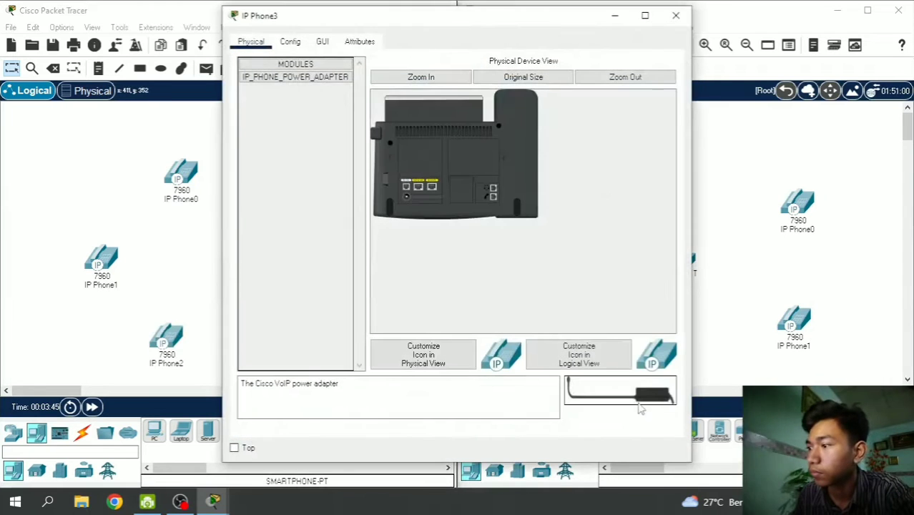
{"action": "left_click_drag", "start_coordinate": [619, 393], "coordinate": [406, 196]}
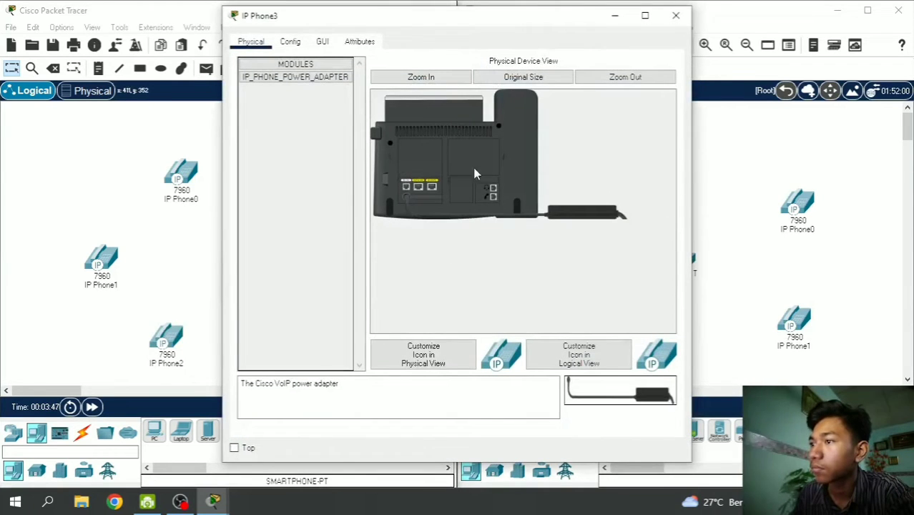
{"action": "left_click", "coordinate": [676, 15]}
- Plug the power adapter into IP Phone0 and IP Phone1 in the right topology
{"action": "left_click", "coordinate": [797, 211]}
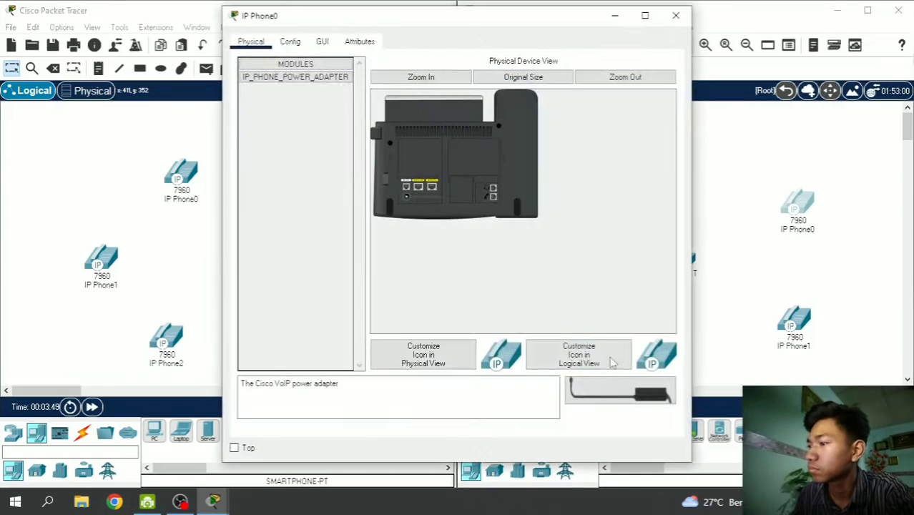
{"action": "left_click_drag", "start_coordinate": [619, 392], "coordinate": [408, 199]}
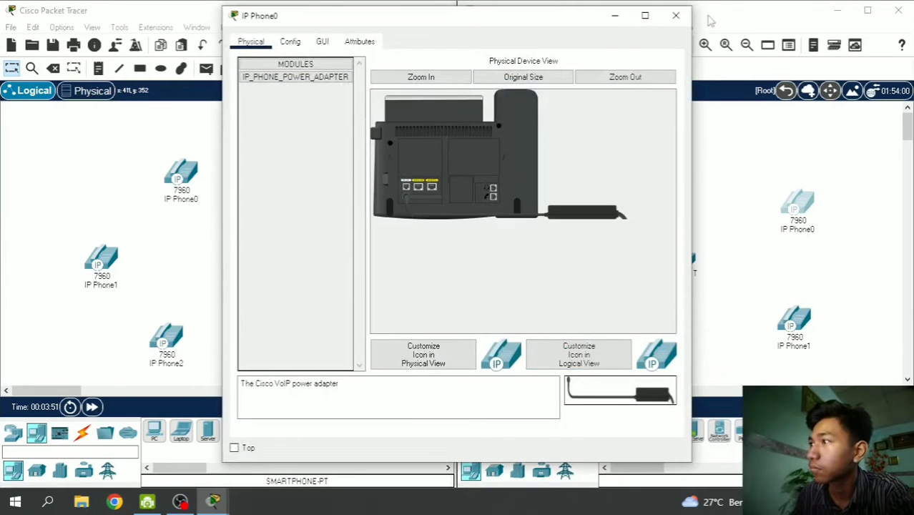
{"action": "left_click", "coordinate": [676, 15]}
{"action": "left_click", "coordinate": [794, 326]}
{"action": "left_click_drag", "start_coordinate": [619, 392], "coordinate": [409, 202]}
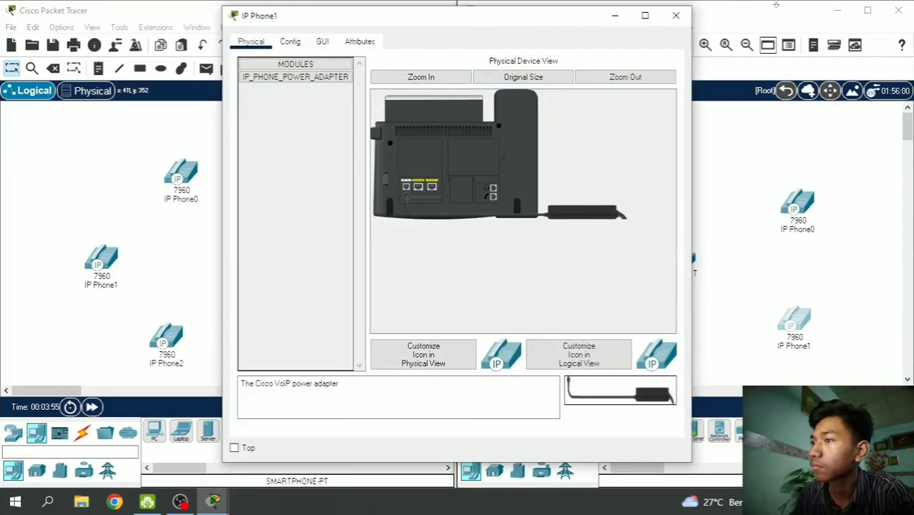
{"action": "left_click", "coordinate": [685, 20]}
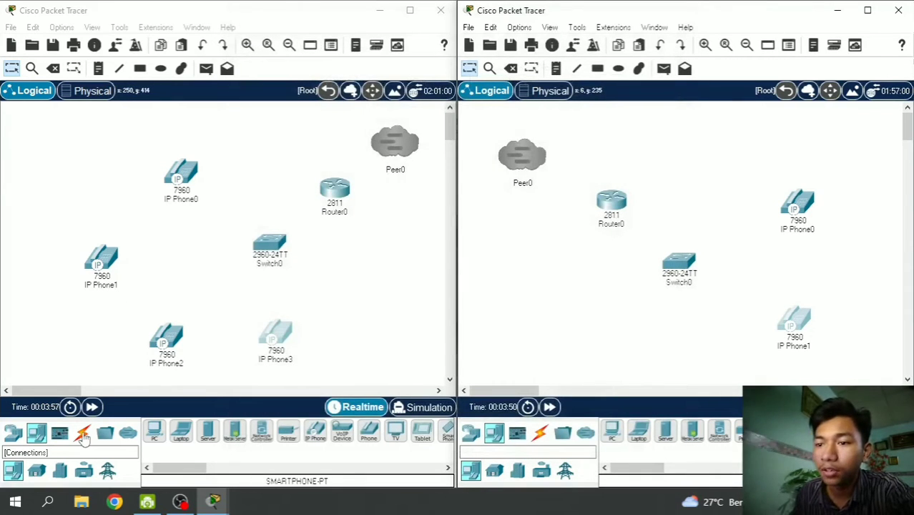
- Cable IP Phone0 to Switch0 FastEthernet0/1 and IP Phone1 to FastEthernet0/3 with straight-through copper
{"action": "left_click", "coordinate": [83, 434]}
{"action": "left_click", "coordinate": [154, 430]}
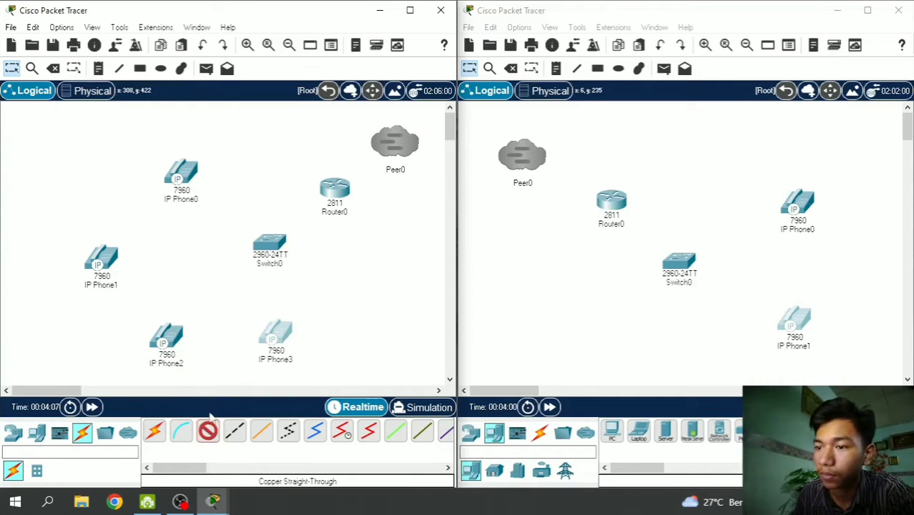
{"action": "left_click", "coordinate": [185, 173]}
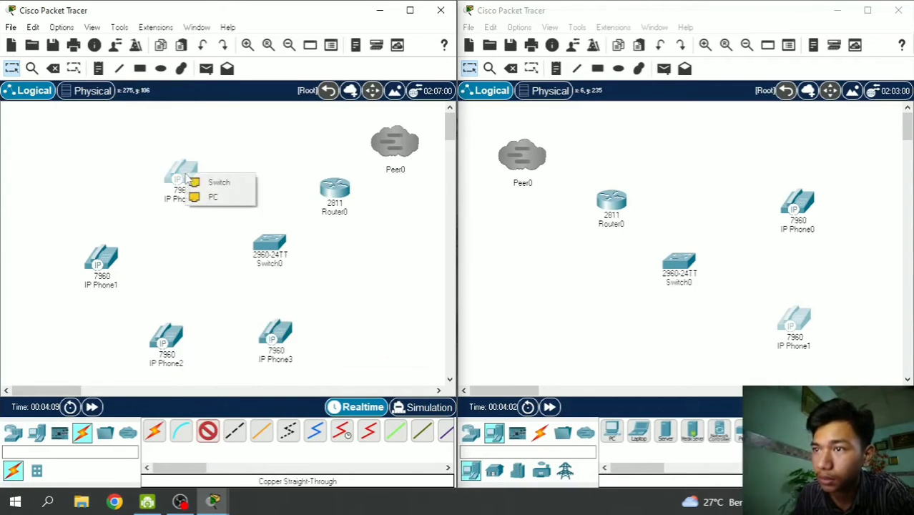
{"action": "left_click", "coordinate": [208, 180]}
{"action": "left_click", "coordinate": [274, 245]}
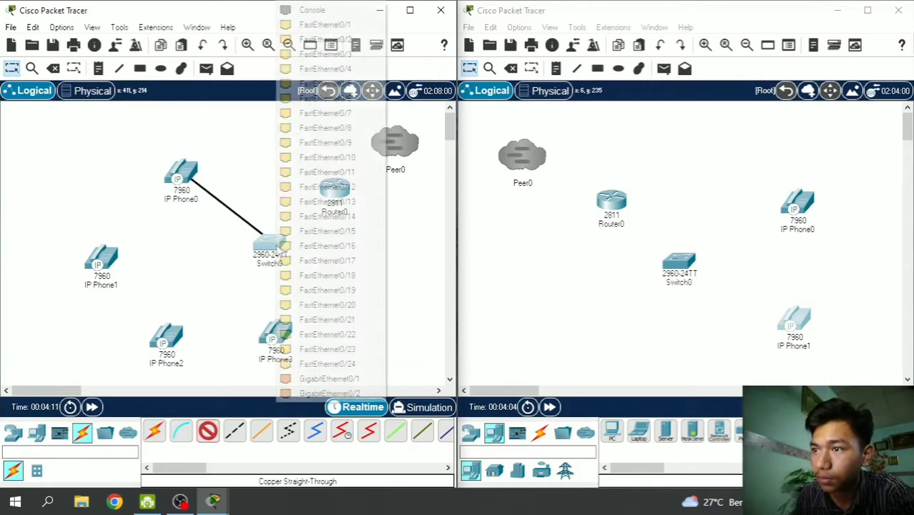
{"action": "left_click", "coordinate": [312, 27]}
{"action": "left_click", "coordinate": [208, 429]}
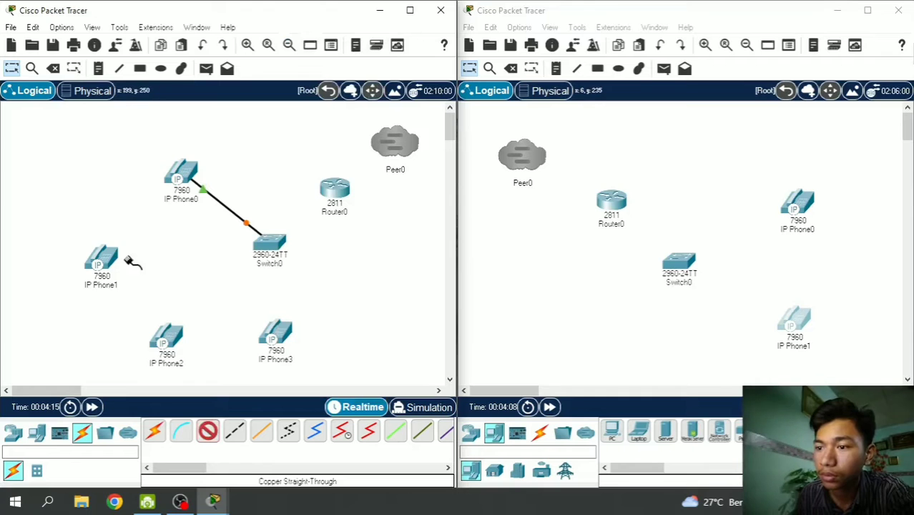
{"action": "left_click", "coordinate": [105, 263]}
{"action": "left_click", "coordinate": [141, 270]}
{"action": "left_click", "coordinate": [268, 246]}
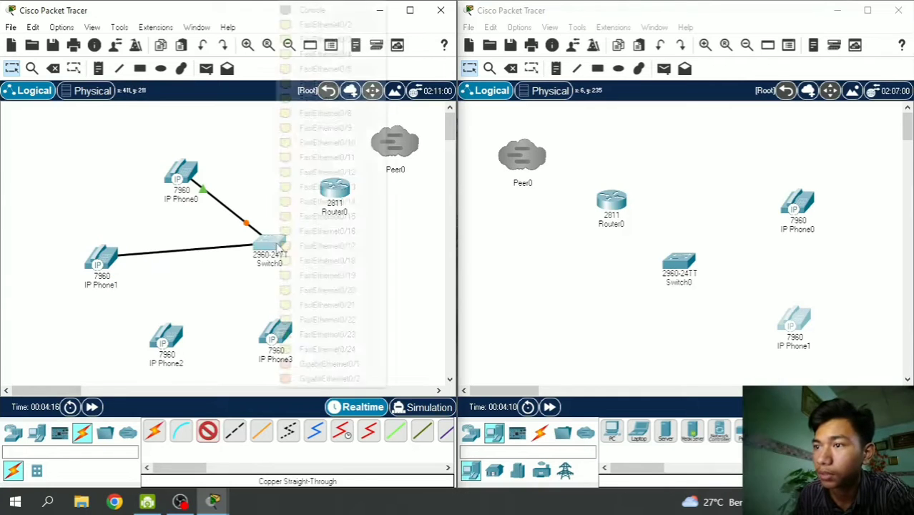
{"action": "left_click", "coordinate": [336, 39]}
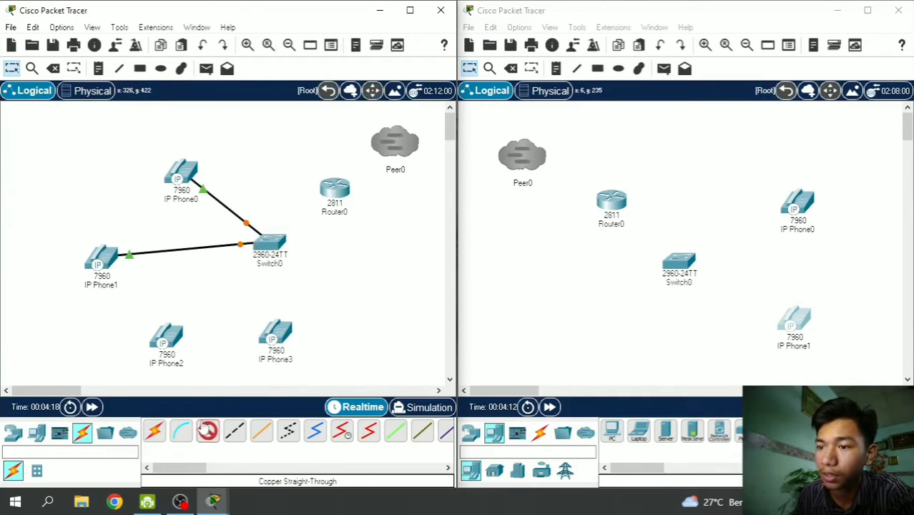
- Cable IP Phone2 to Switch0 FastEthernet0/4 and IP Phone3 to another Switch0 port
{"action": "left_click", "coordinate": [172, 347]}
{"action": "left_click", "coordinate": [203, 346]}
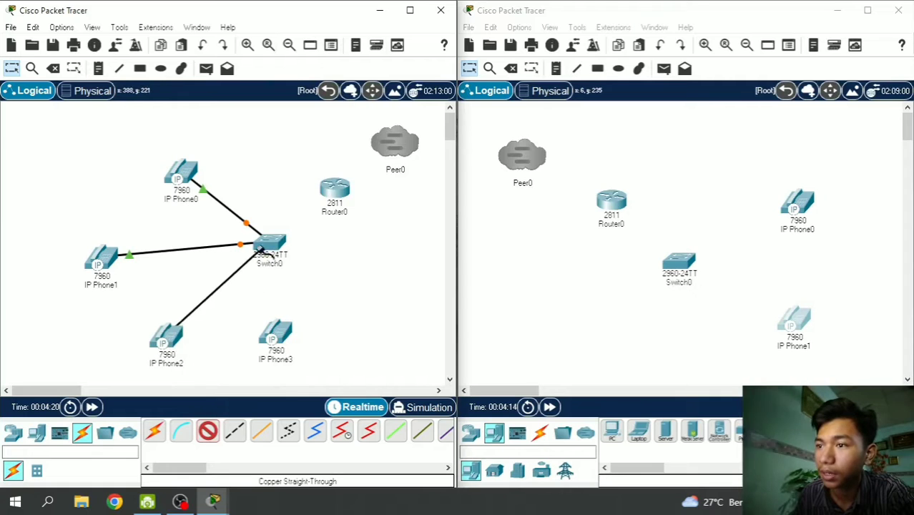
{"action": "left_click", "coordinate": [267, 246]}
{"action": "left_click", "coordinate": [314, 40]}
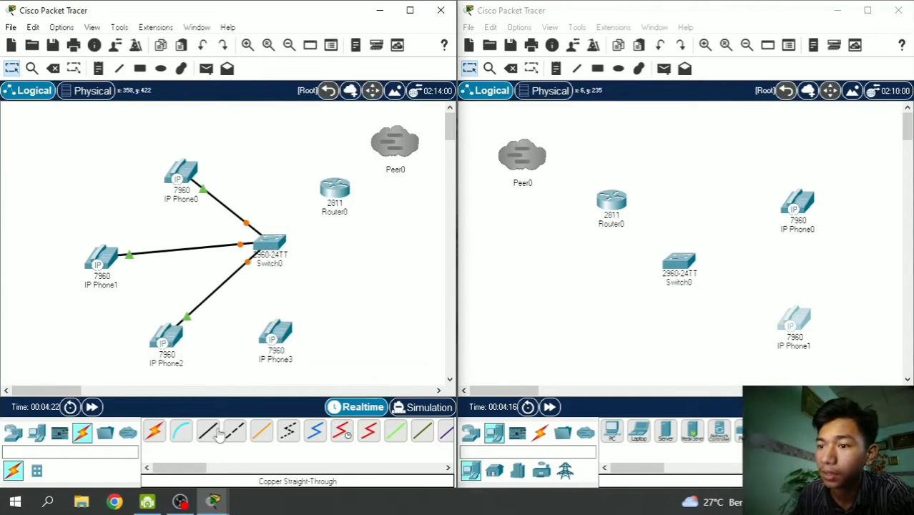
{"action": "left_click", "coordinate": [215, 433]}
{"action": "left_click", "coordinate": [274, 336]}
{"action": "left_click", "coordinate": [306, 341]}
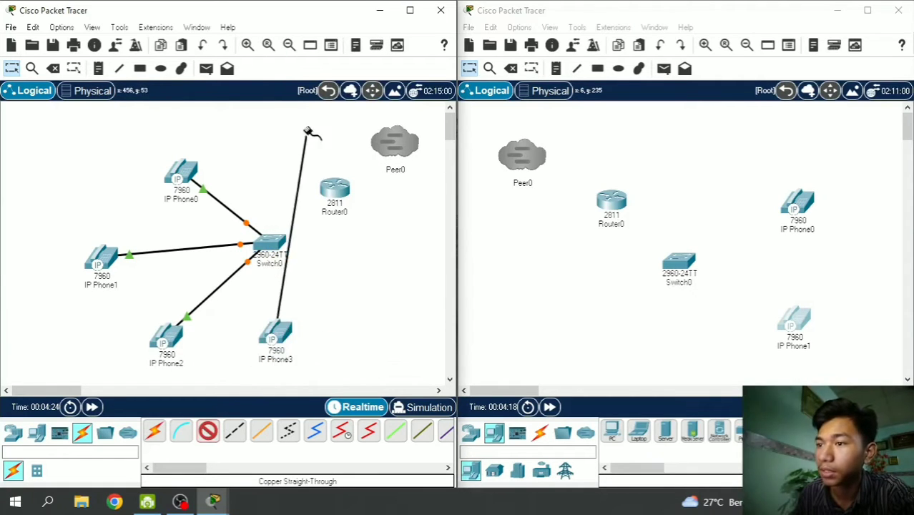
{"action": "left_click", "coordinate": [268, 247]}
{"action": "left_click", "coordinate": [350, 39]}
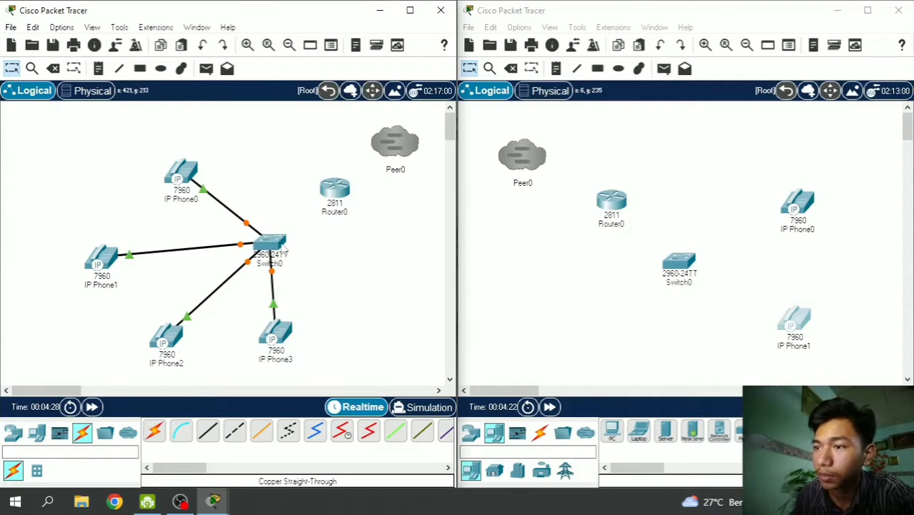
{"action": "left_click", "coordinate": [206, 431]}
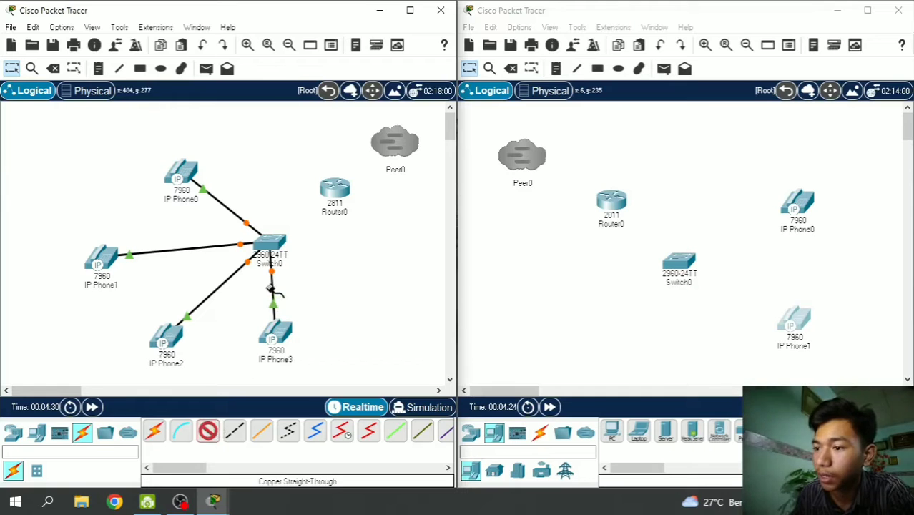
{"action": "left_click", "coordinate": [270, 246]}
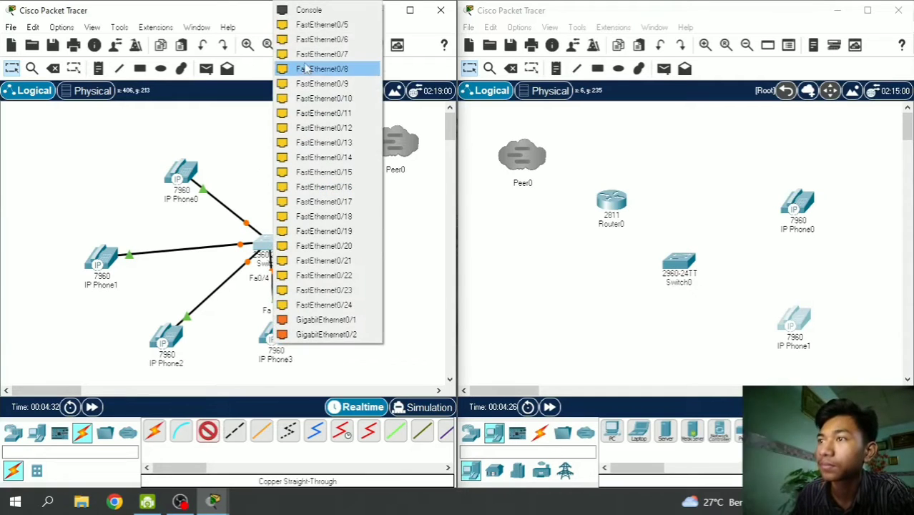
- Link Switch0 to Router0's FastEthernet0/0
{"action": "left_click", "coordinate": [308, 25]}
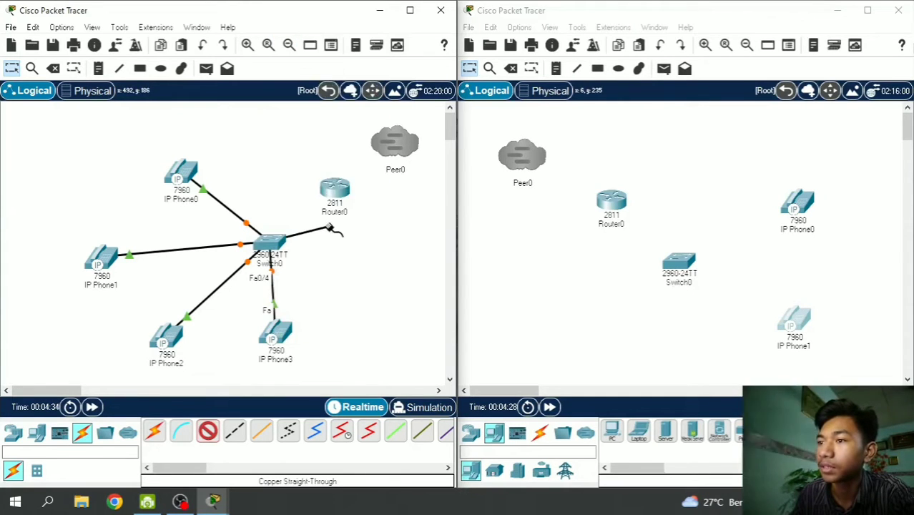
{"action": "left_click", "coordinate": [334, 188]}
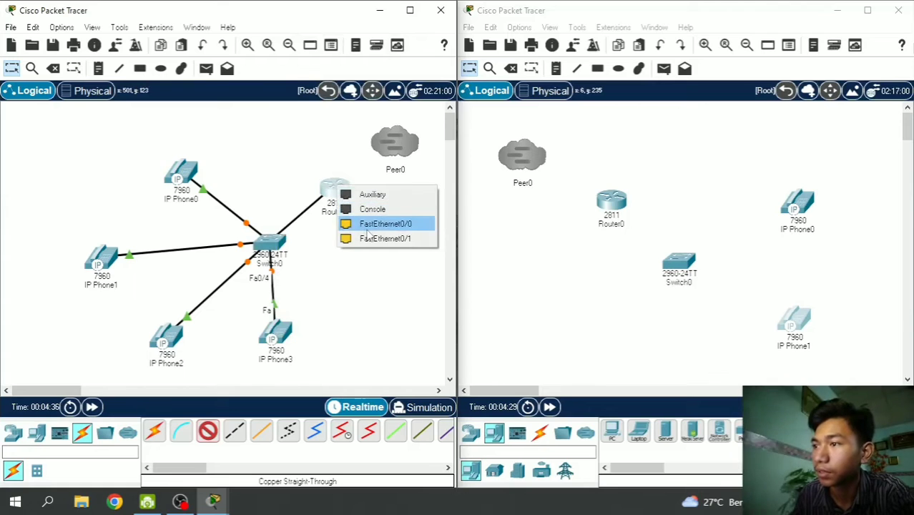
{"action": "left_click", "coordinate": [368, 228]}
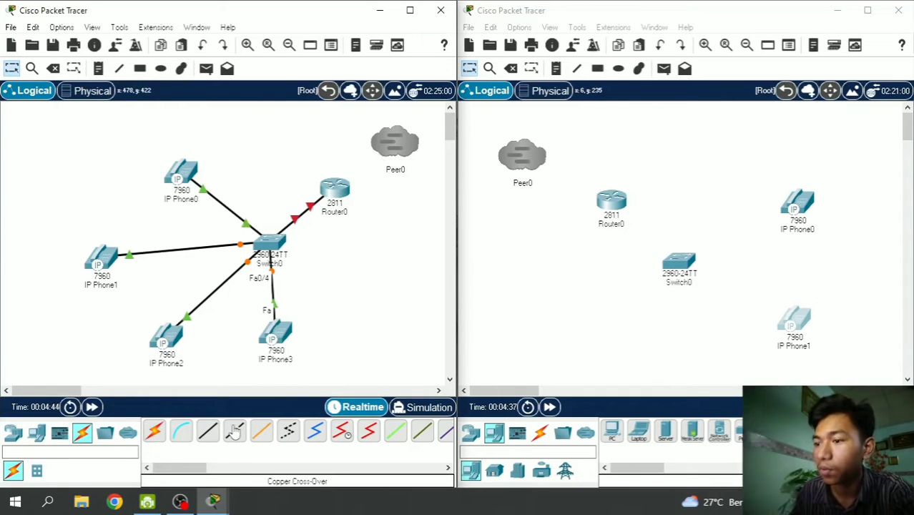
- Connect Router0's FastEthernet0/1 to the Peer0 cloud with a crossover cable
{"action": "left_click", "coordinate": [344, 182]}
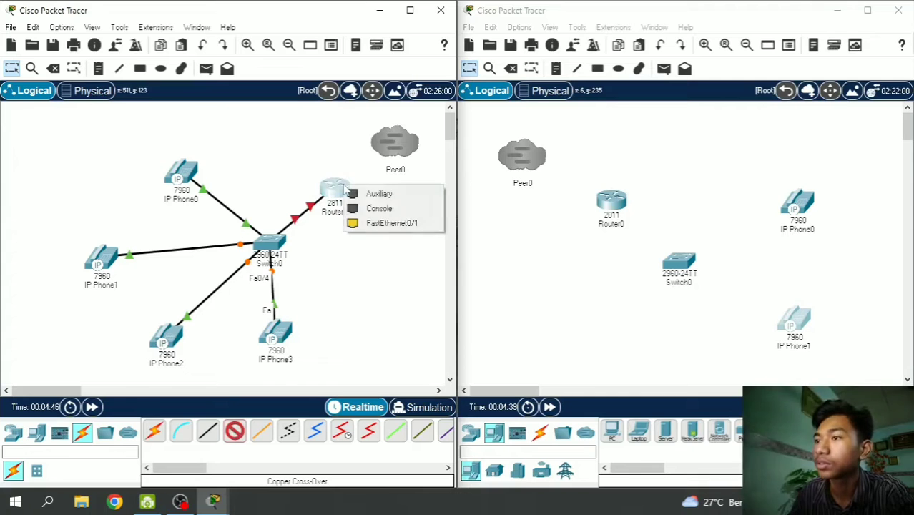
{"action": "left_click", "coordinate": [372, 223]}
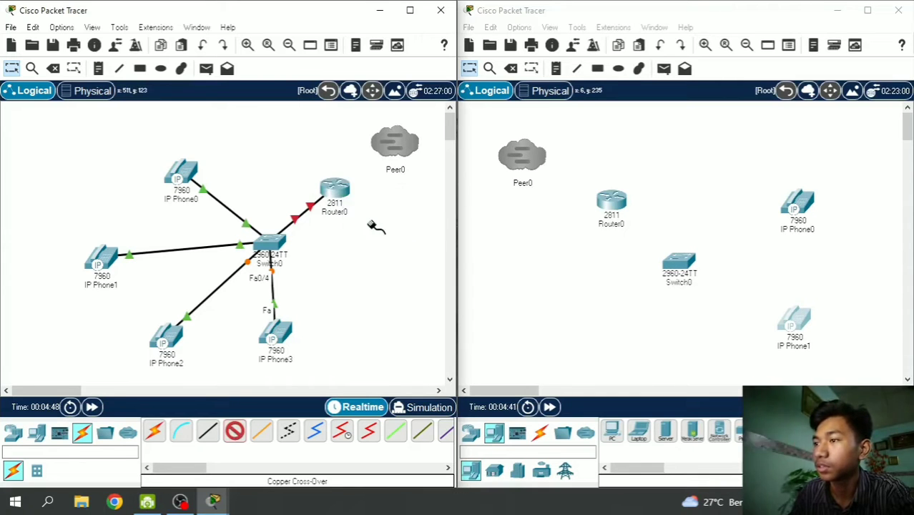
{"action": "left_click", "coordinate": [397, 149]}
{"action": "left_click", "coordinate": [413, 157]}
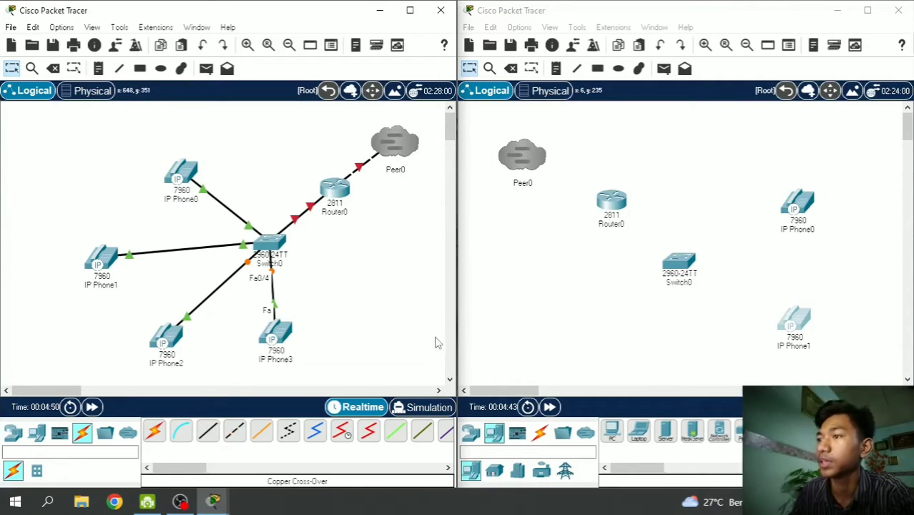
{"action": "left_click", "coordinate": [572, 18]}
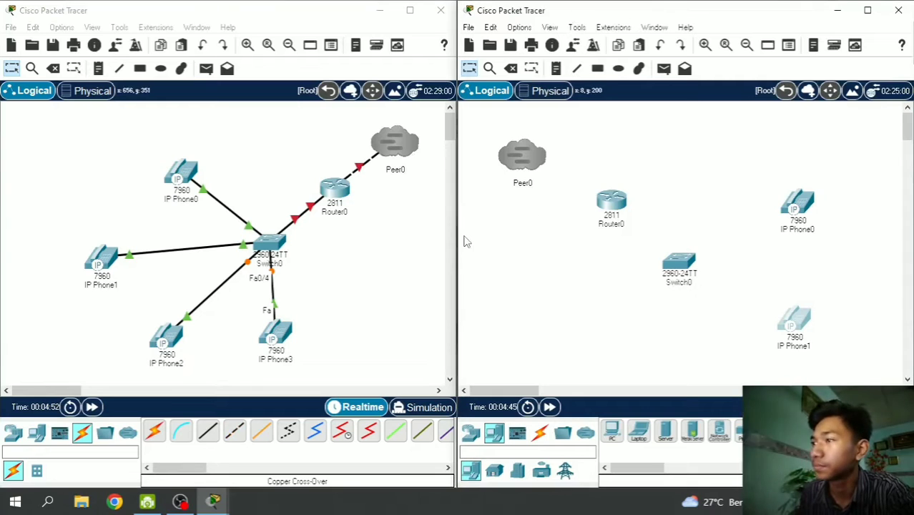
- Cable IP Phone0 to Switch0 FastEthernet0/1 and IP Phone1 to FastEthernet0/2
{"action": "left_click", "coordinate": [543, 435]}
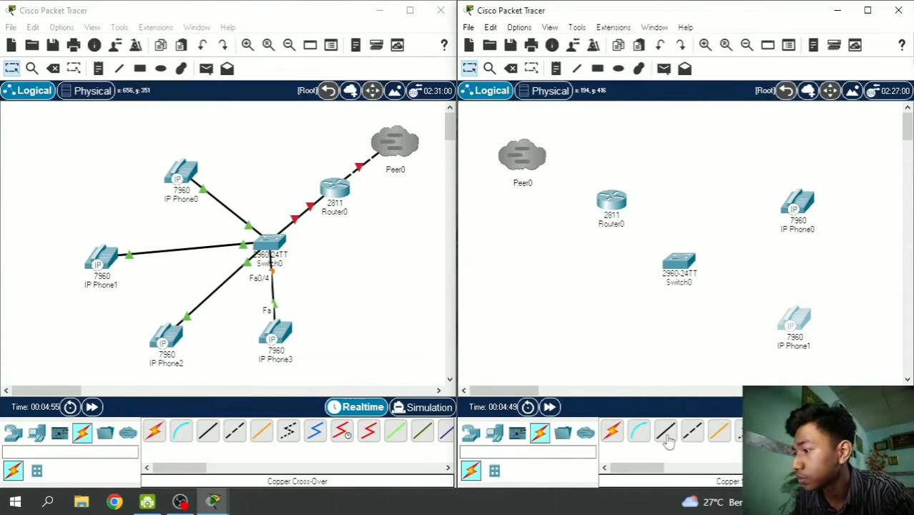
{"action": "left_click", "coordinate": [806, 203]}
{"action": "left_click", "coordinate": [833, 201]}
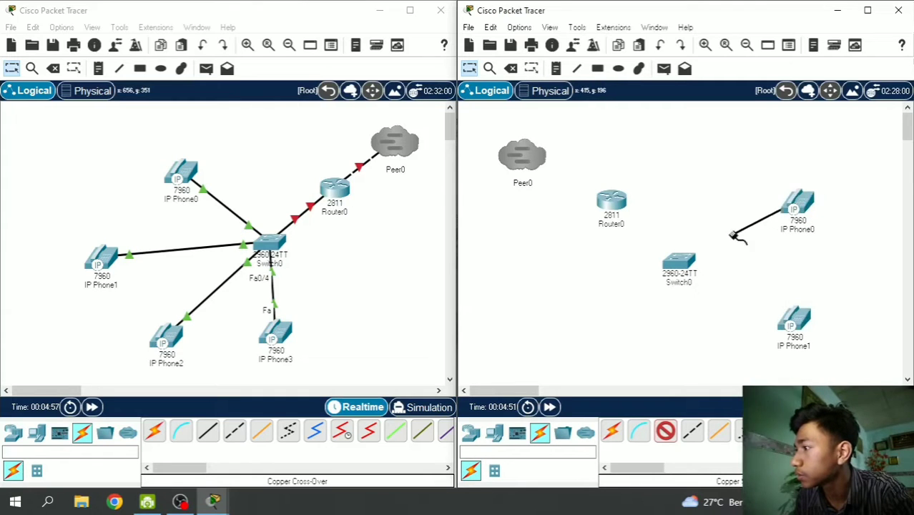
{"action": "left_click", "coordinate": [675, 262]}
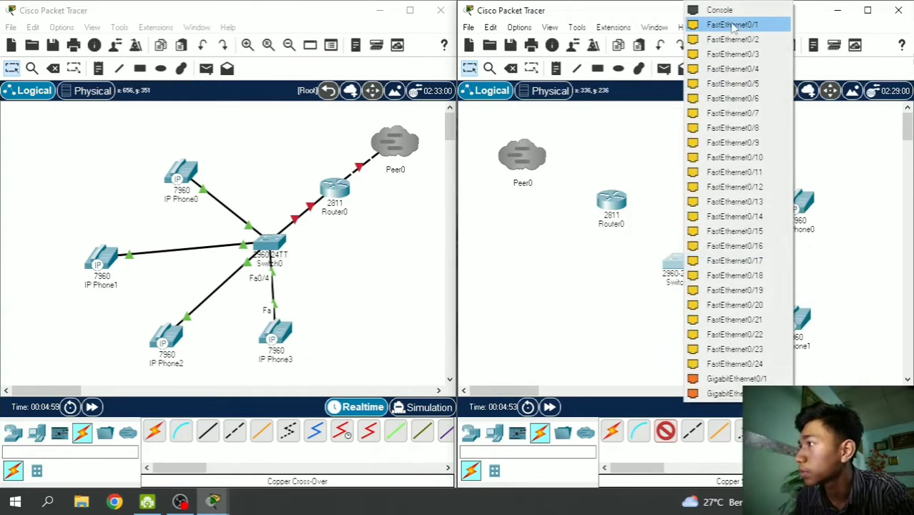
{"action": "left_click", "coordinate": [732, 25]}
{"action": "left_click", "coordinate": [665, 436]}
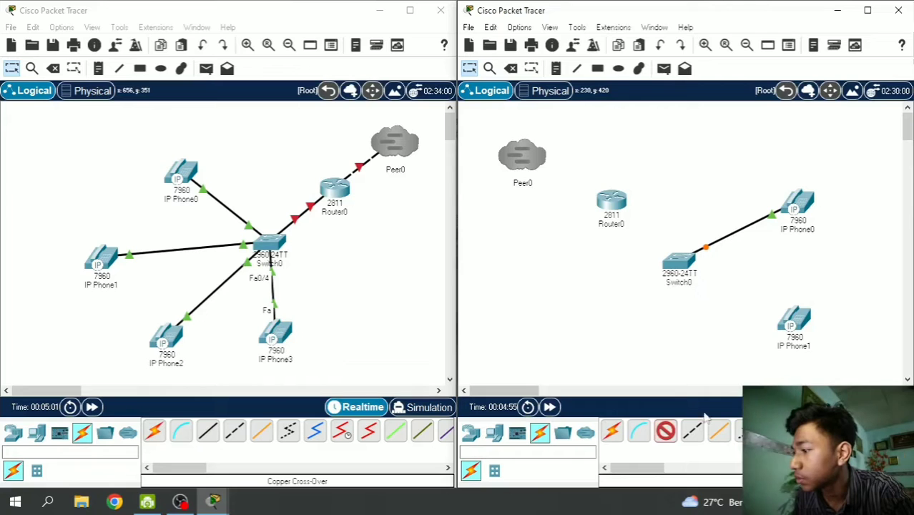
{"action": "left_click", "coordinate": [805, 325]}
{"action": "left_click", "coordinate": [829, 328]}
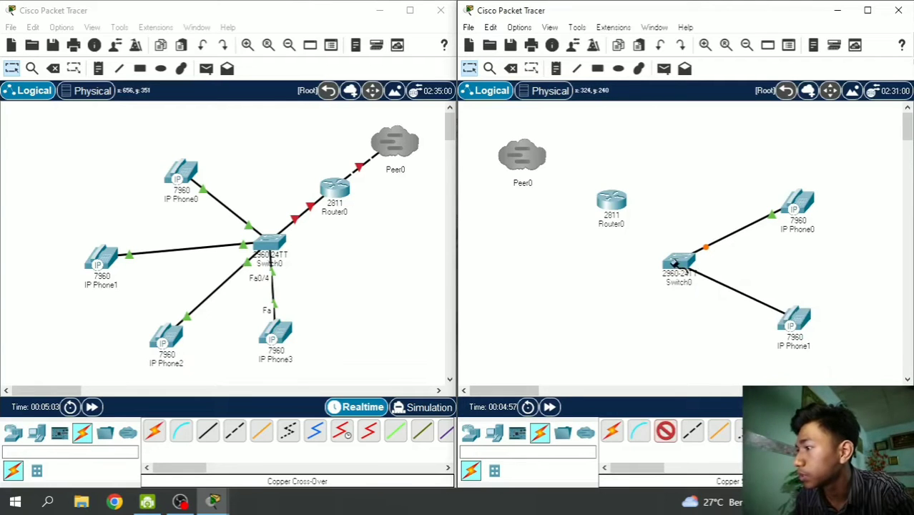
{"action": "left_click", "coordinate": [680, 263]}
{"action": "left_click", "coordinate": [750, 26]}
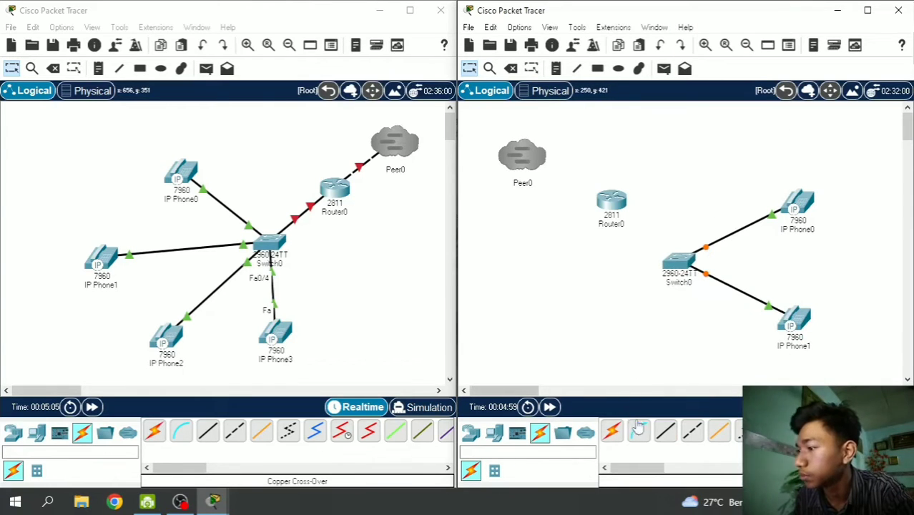
- Link Switch0 Fa0/3 to Router0 Fa0/0, then connect Router0 to the Peer0 cloud
{"action": "left_click", "coordinate": [667, 429]}
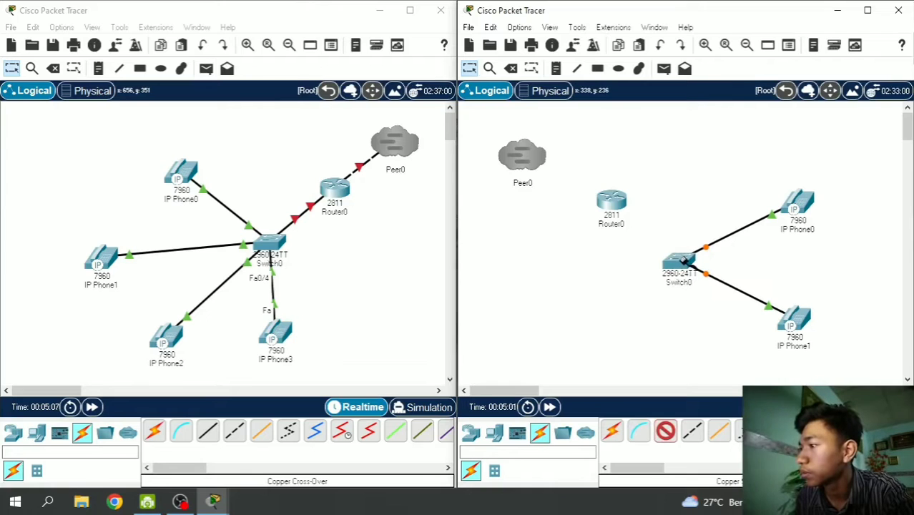
{"action": "left_click", "coordinate": [682, 260]}
{"action": "left_click", "coordinate": [724, 24]}
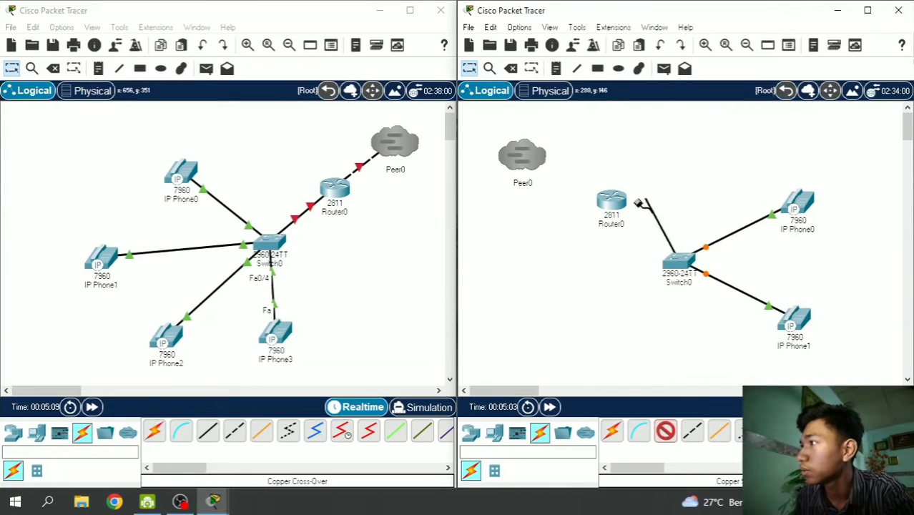
{"action": "left_click", "coordinate": [623, 202]}
{"action": "left_click", "coordinate": [645, 241]}
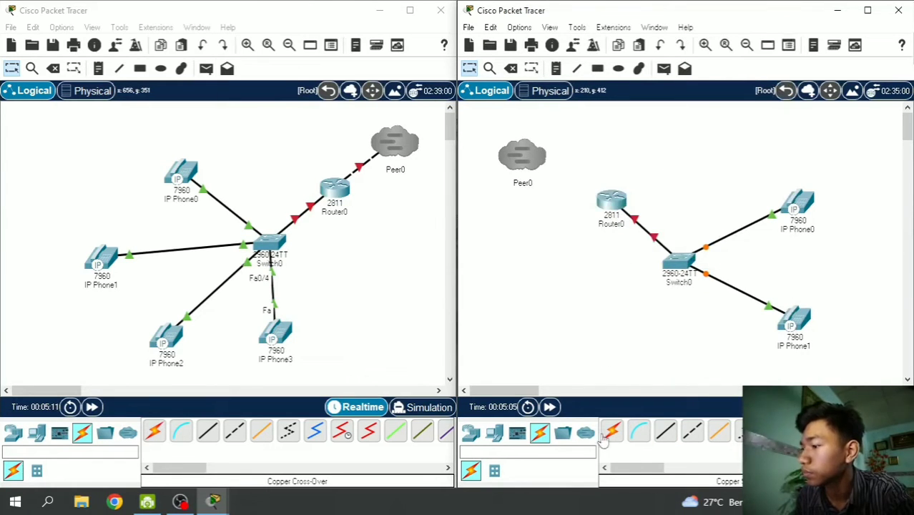
{"action": "left_click", "coordinate": [691, 433]}
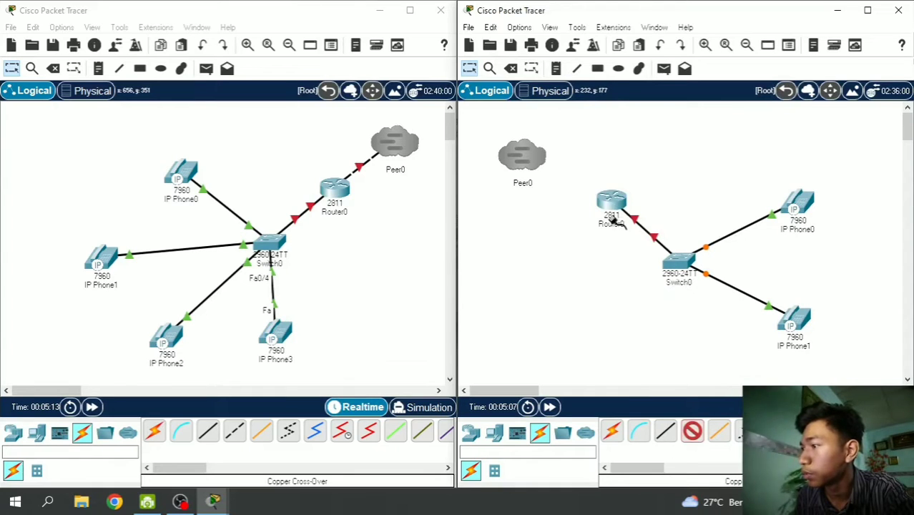
{"action": "left_click", "coordinate": [611, 201]}
{"action": "left_click", "coordinate": [652, 239]}
{"action": "left_click", "coordinate": [533, 163]}
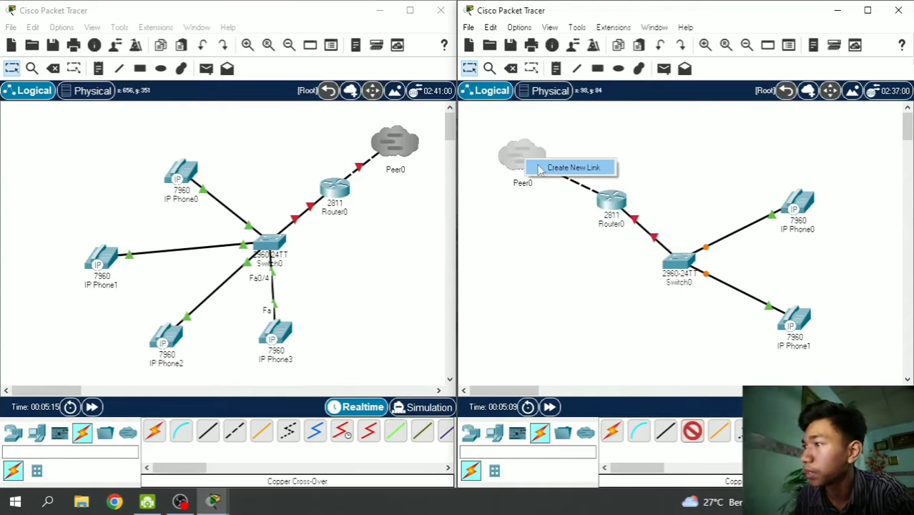
{"action": "left_click", "coordinate": [565, 167]}
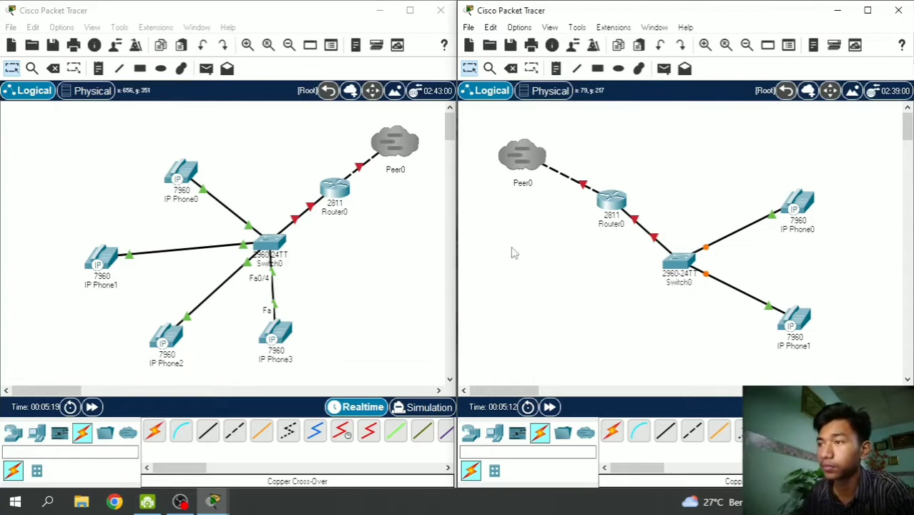
{"action": "left_click", "coordinate": [401, 176]}
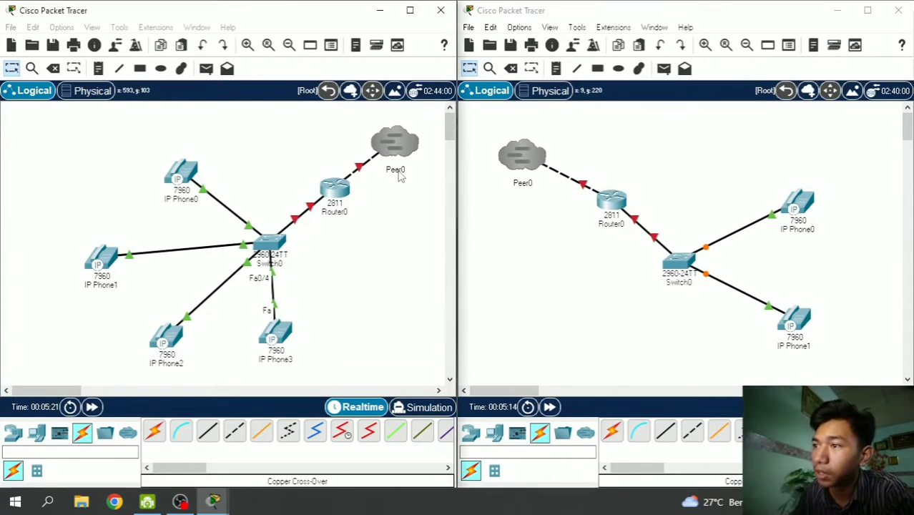
- Rename the left topology's Peer0 cloud to 'Surabaya'
{"action": "left_click", "coordinate": [399, 170]}
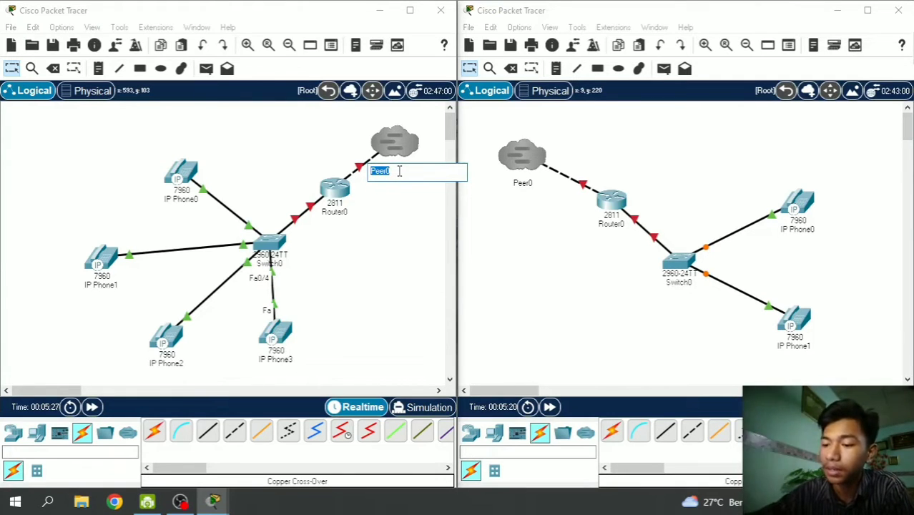
{"action": "type", "text": "Surabaya"}
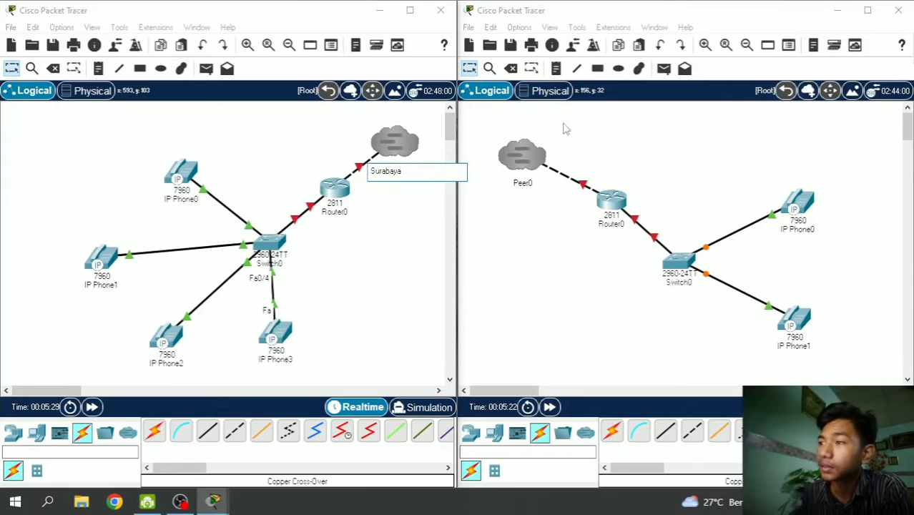
{"action": "left_click", "coordinate": [557, 231]}
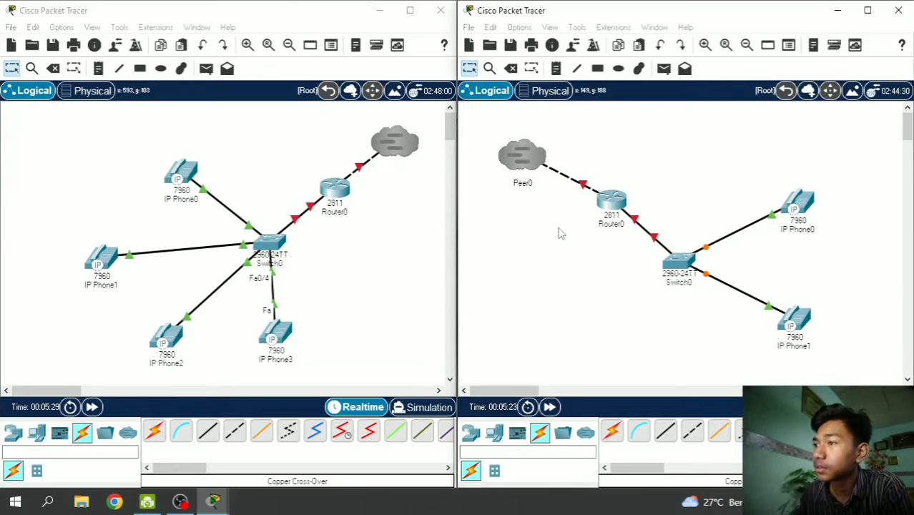
- Rename the right topology's Peer0 cloud to 'Madura'
{"action": "left_click", "coordinate": [523, 184]}
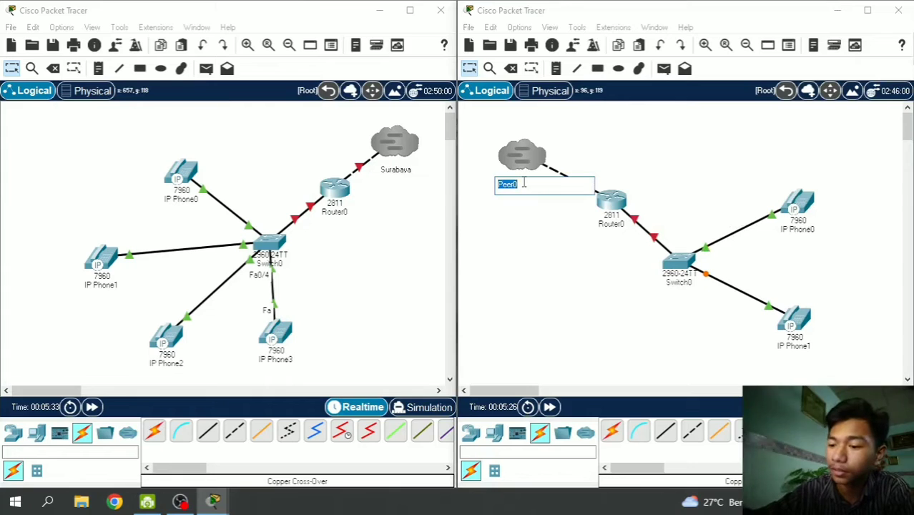
{"action": "type", "text": "Madura"}
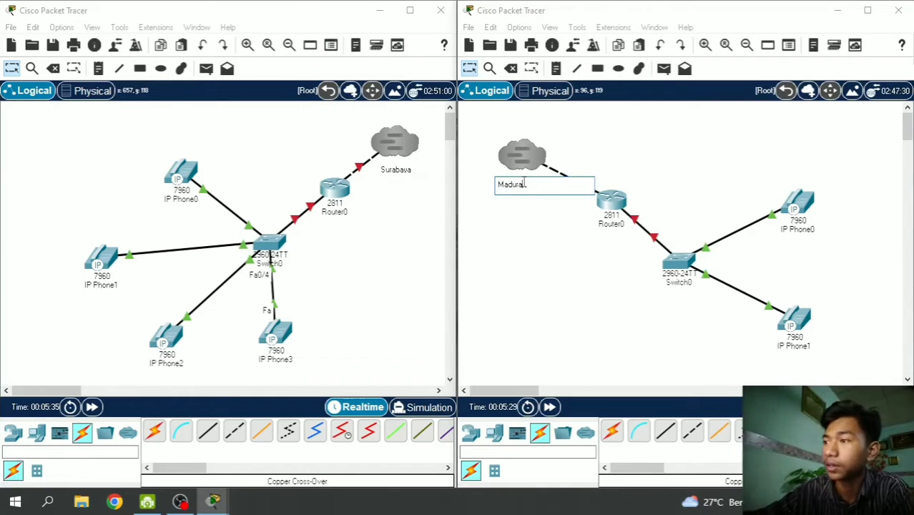
{"action": "key", "text": "Return"}
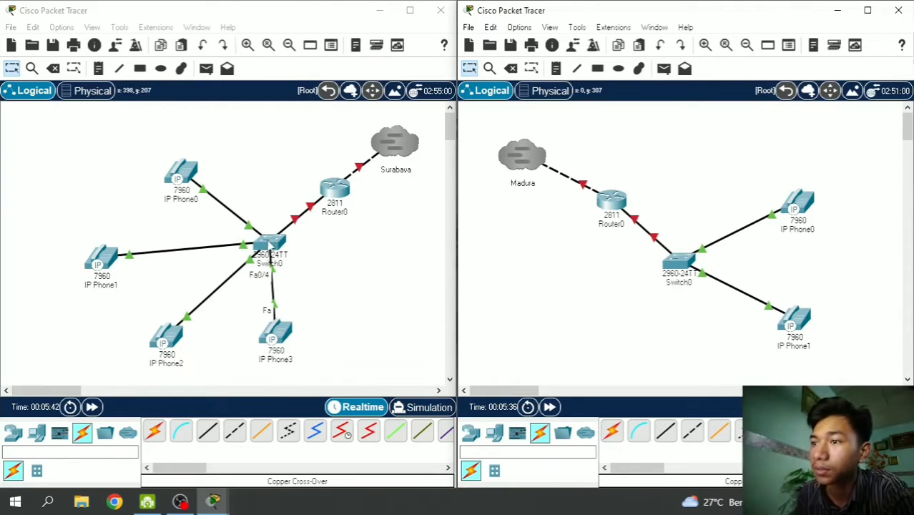
- Open Switch0's CLI and enter global configuration mode with 'en' and 'conf t'
{"action": "left_click", "coordinate": [271, 243]}
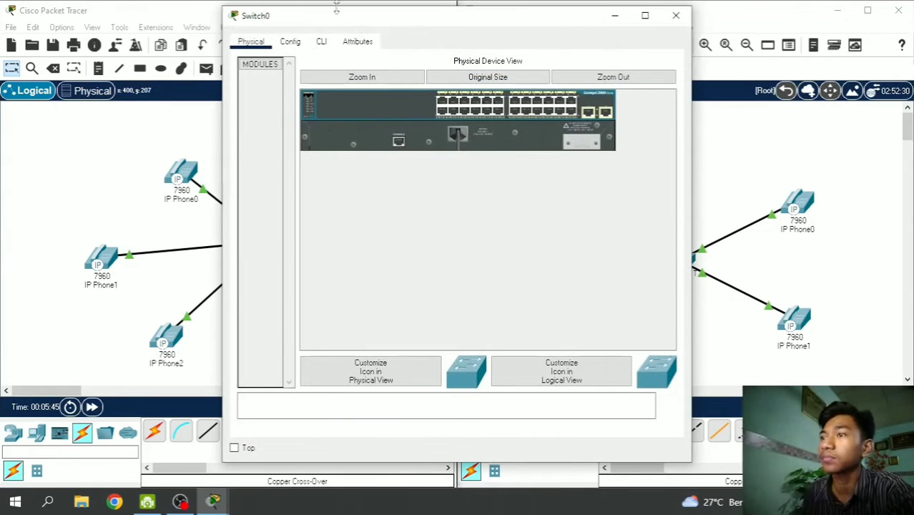
{"action": "left_click", "coordinate": [321, 42]}
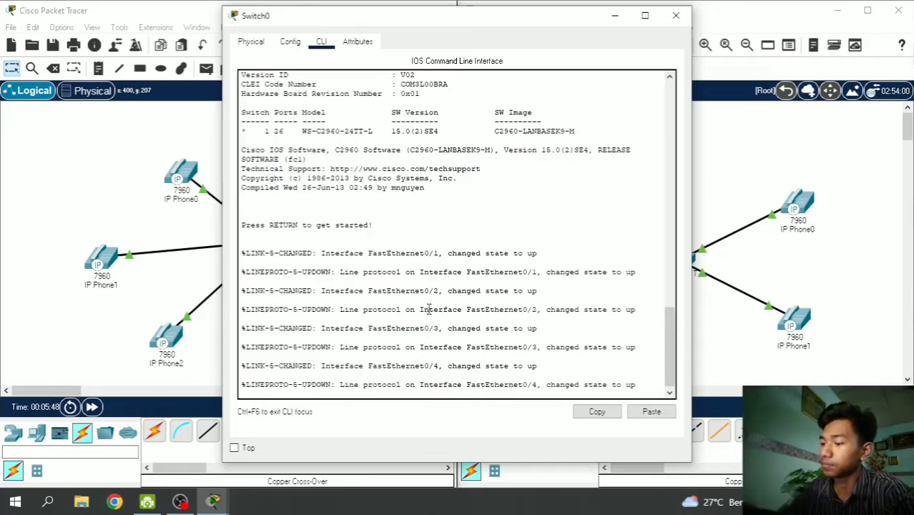
{"action": "key", "text": "Return"}
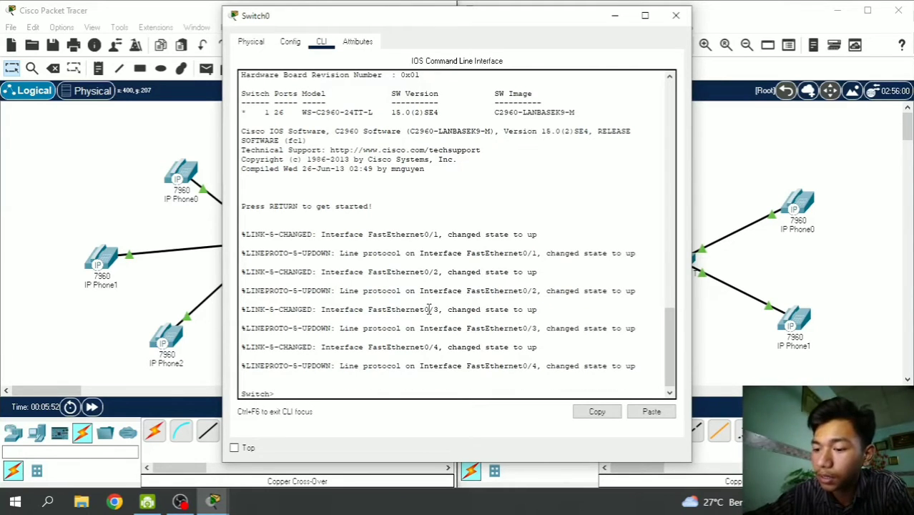
{"action": "type", "text": "en"}
{"action": "key", "text": "Return"}
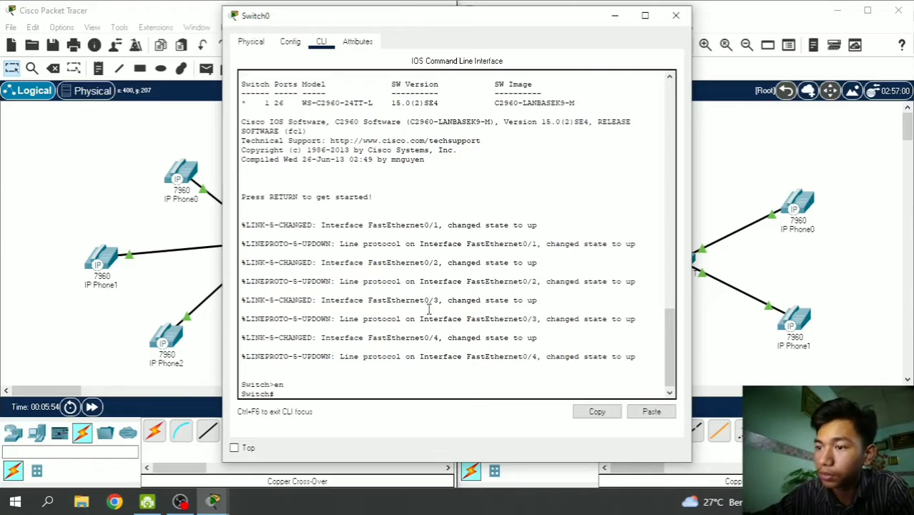
{"action": "type", "text": "conf"}
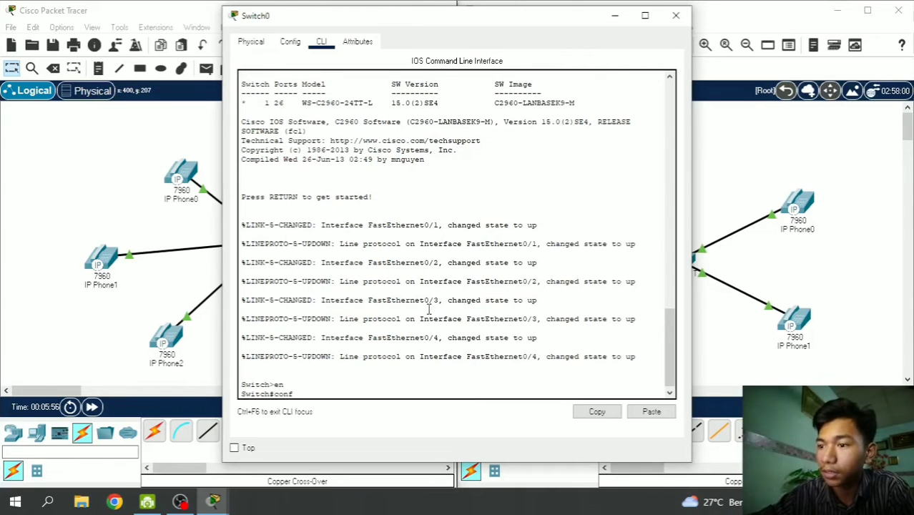
{"action": "type", "text": " t"}
{"action": "key", "text": "Return"}
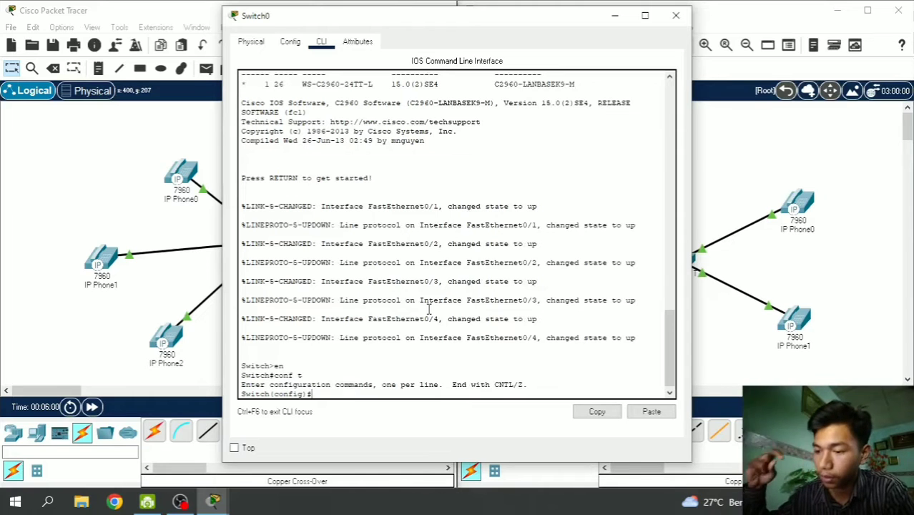
- Apply 'switchport voice vlan 1' to interface range fa0/1-4, then minimize the console
{"action": "type", "text": "inte"}
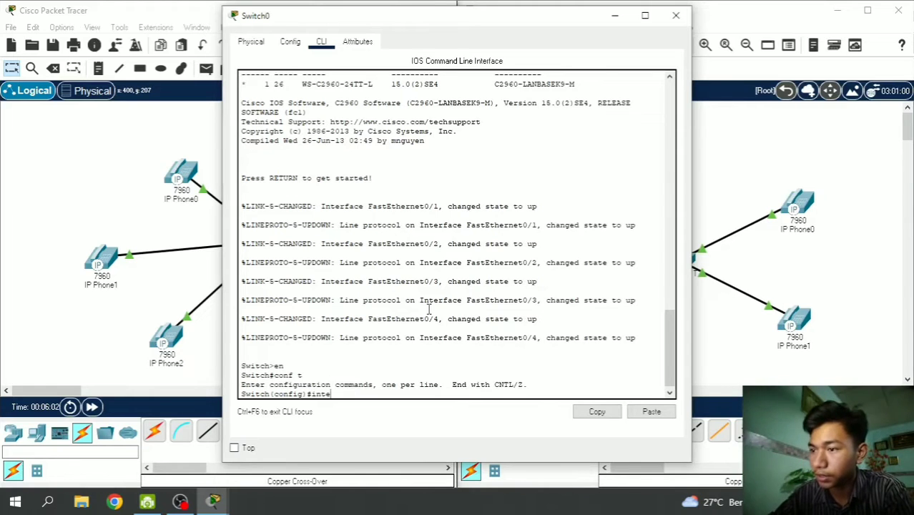
{"action": "key", "text": "Tab"}
{"action": "type", "text": "range "}
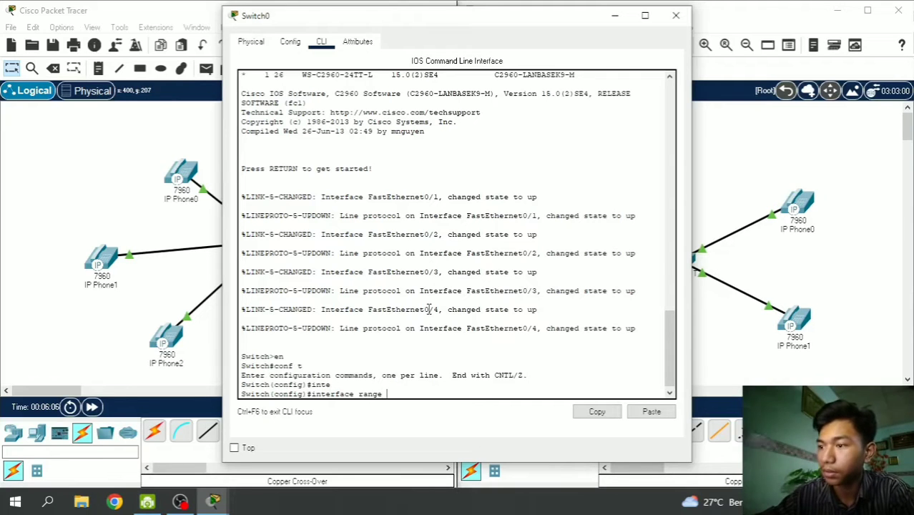
{"action": "type", "text": "fa0"}
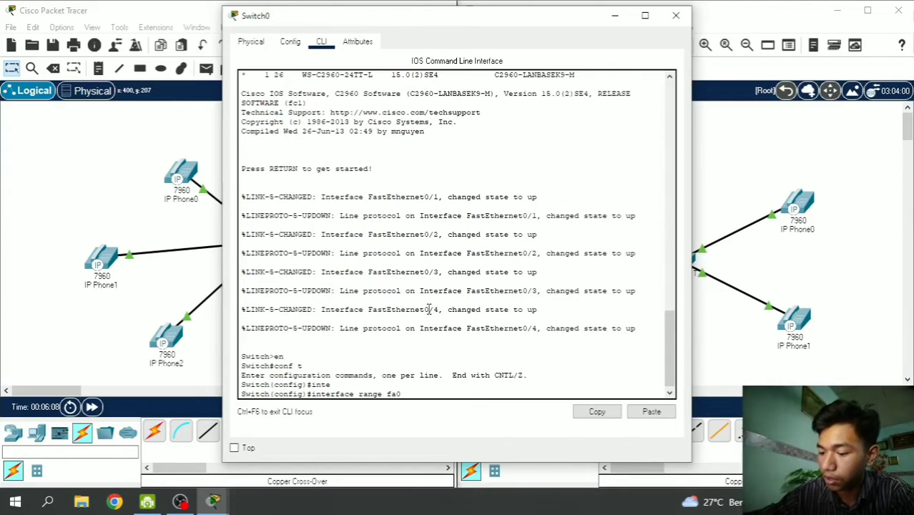
{"action": "type", "text": "/1"}
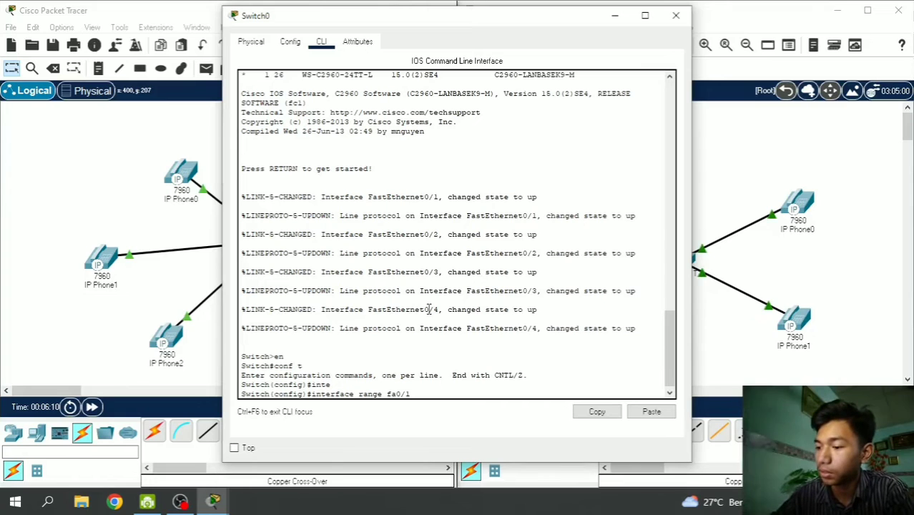
{"action": "type", "text": "-4"}
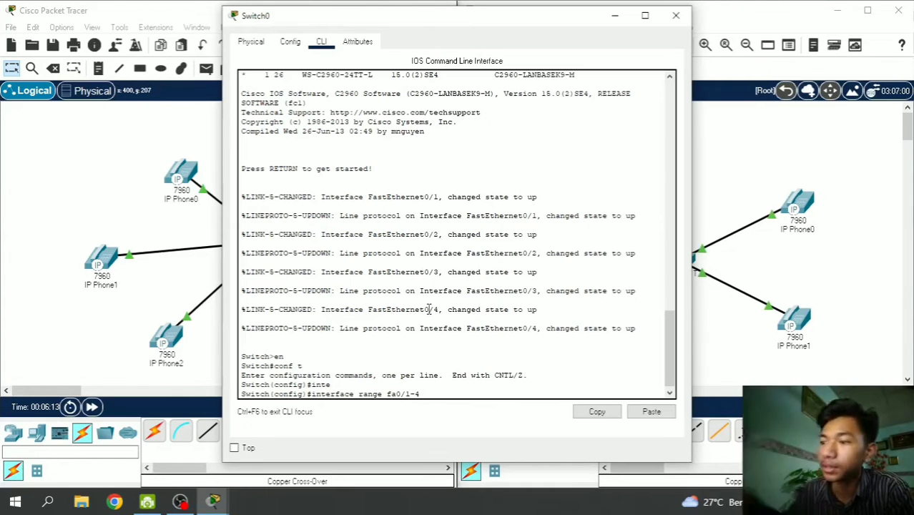
{"action": "left_click_drag", "start_coordinate": [321, 17], "coordinate": [447, 37]}
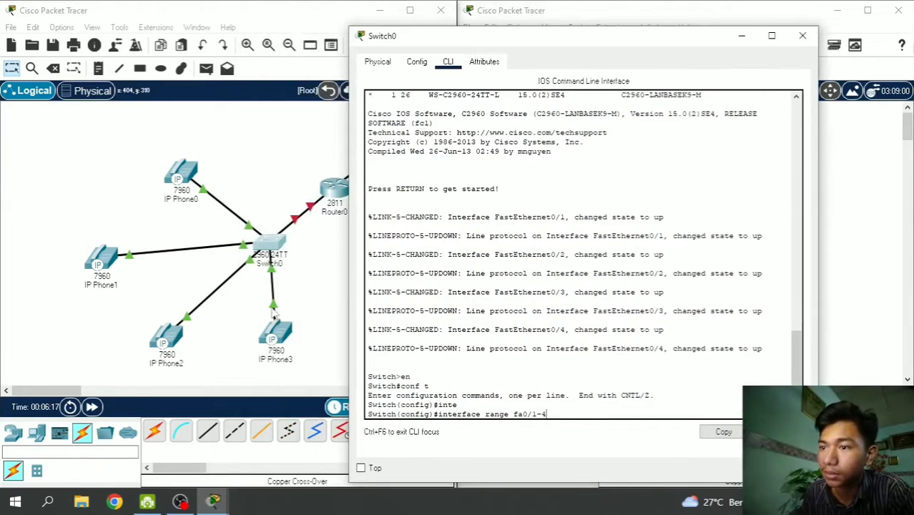
{"action": "left_click_drag", "start_coordinate": [463, 40], "coordinate": [410, 28]}
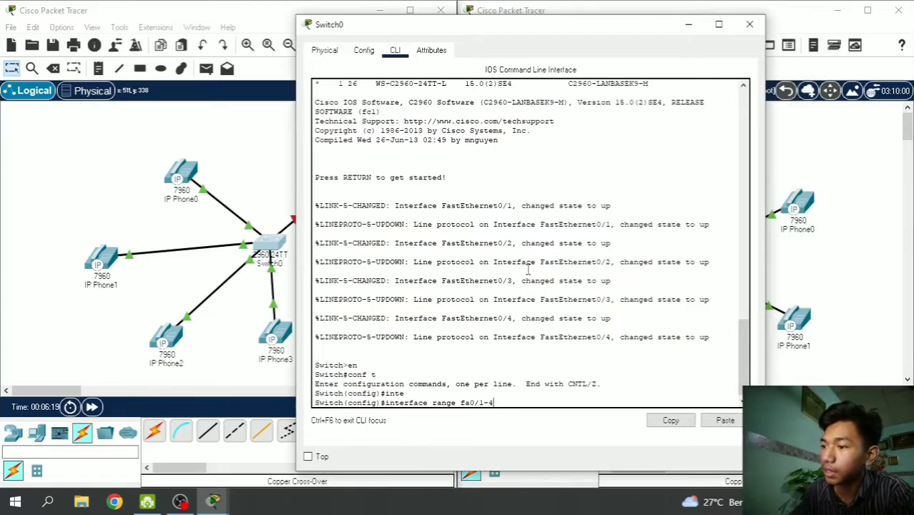
{"action": "key", "text": "Return"}
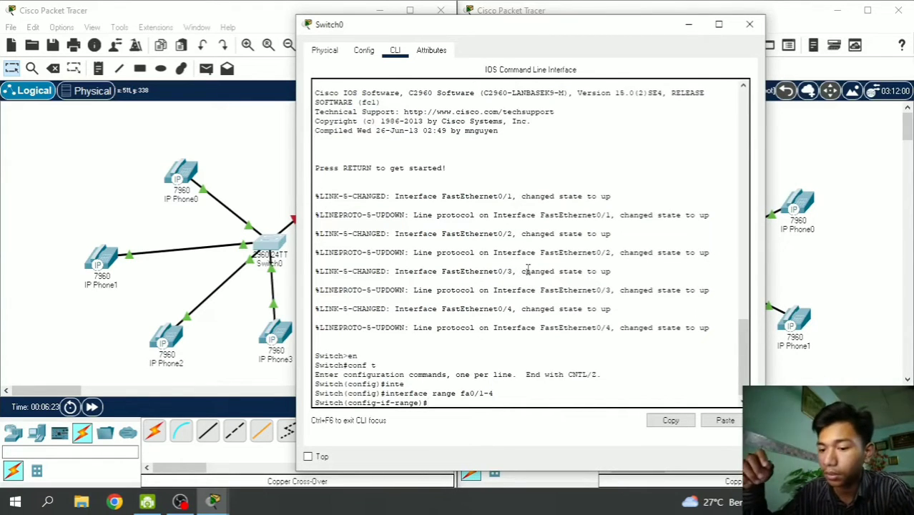
{"action": "type", "text": "switc"}
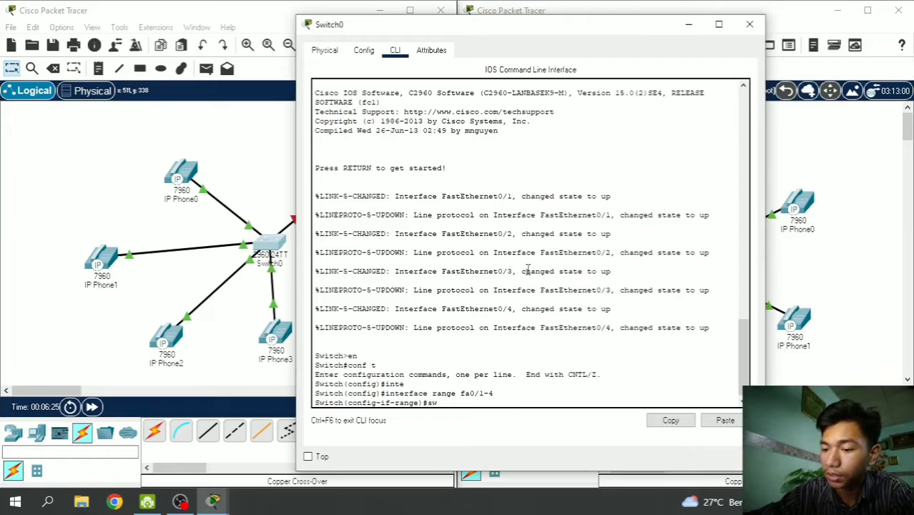
{"action": "key", "text": "Tab"}
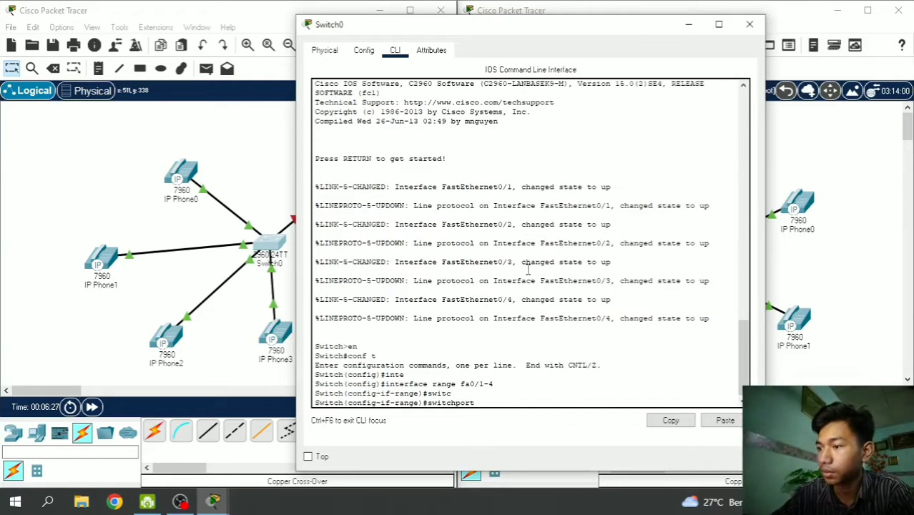
{"action": "type", "text": "voice"}
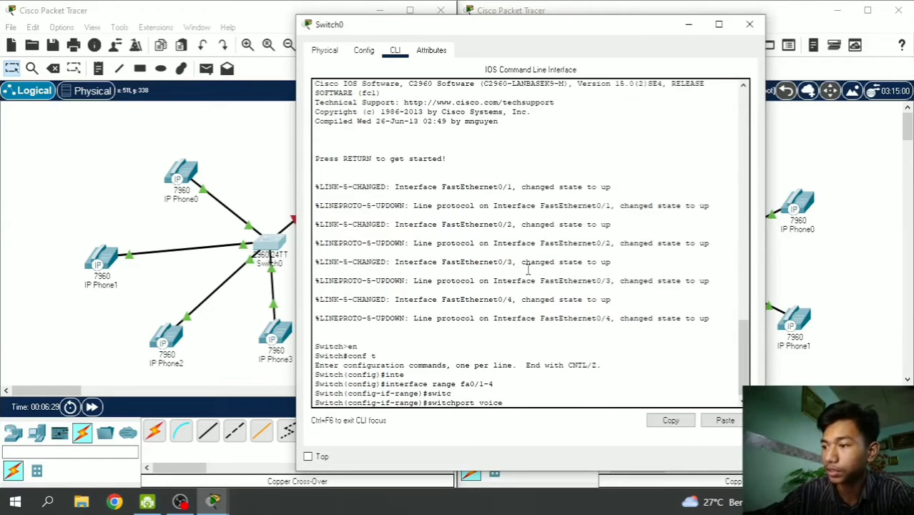
{"action": "type", "text": " vlan 1"}
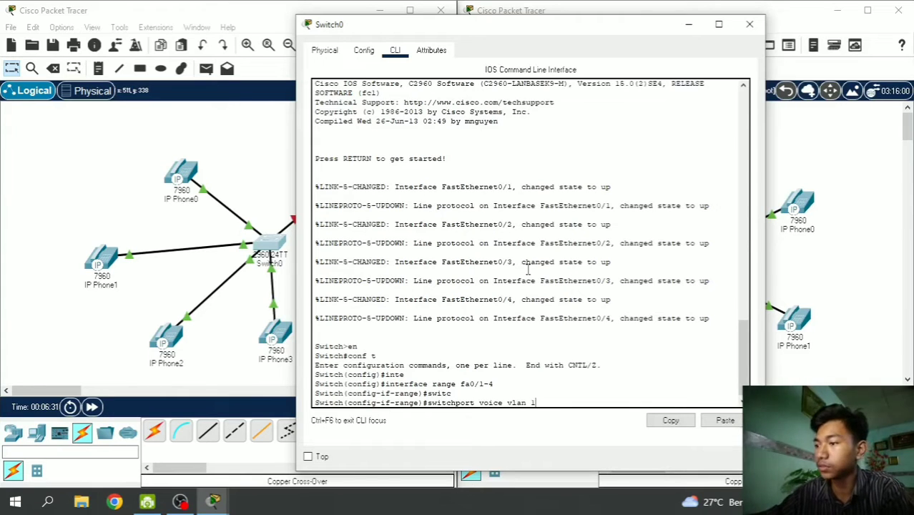
{"action": "key", "text": "Return"}
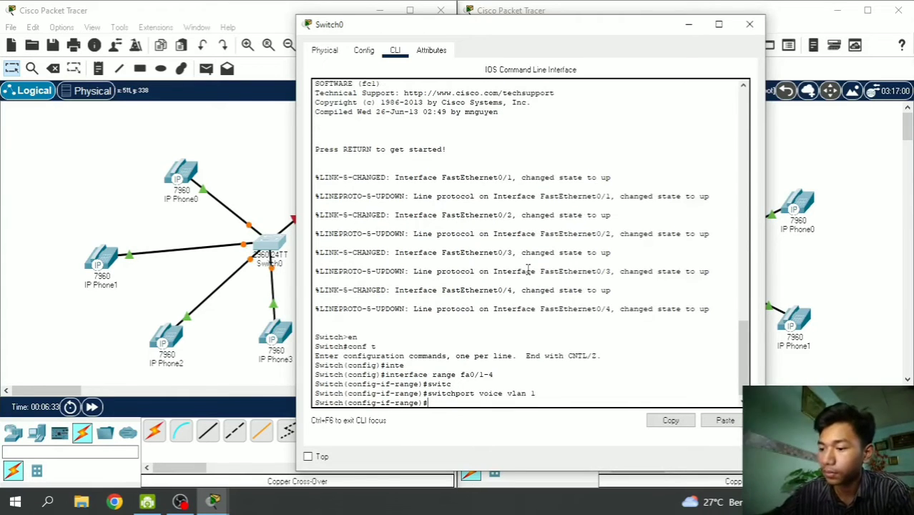
{"action": "left_click", "coordinate": [687, 25]}
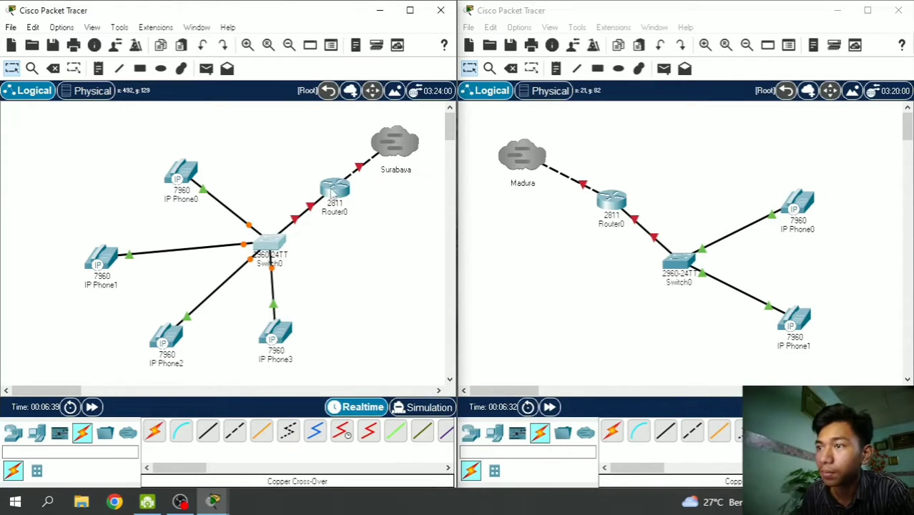
- Open the Madura Switch0 command line and enter global configuration mode with en and conf t
{"action": "mouse_move", "coordinate": [336, 201]}
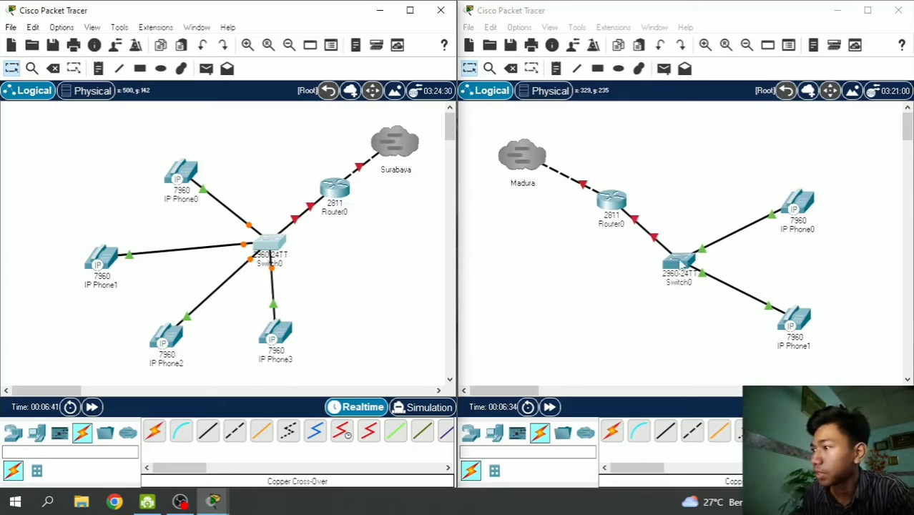
{"action": "left_click", "coordinate": [680, 267]}
{"action": "left_click", "coordinate": [329, 43]}
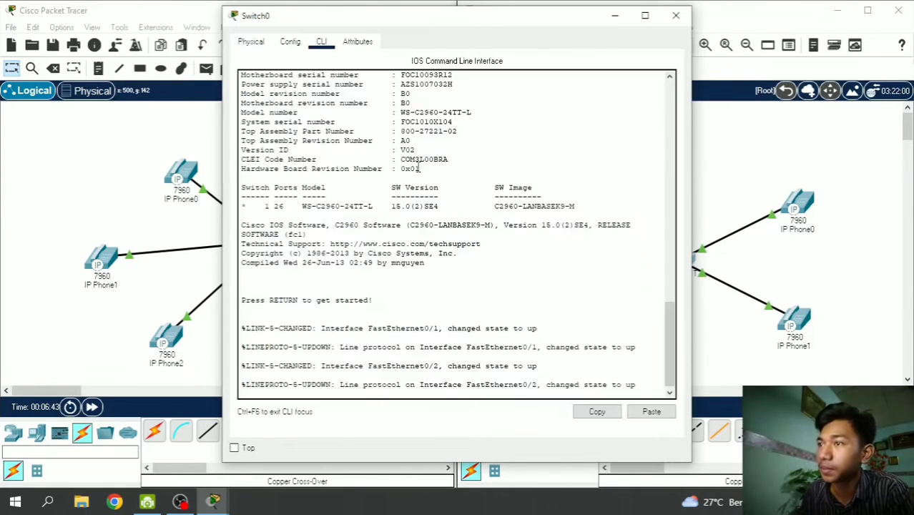
{"action": "key", "text": "Return"}
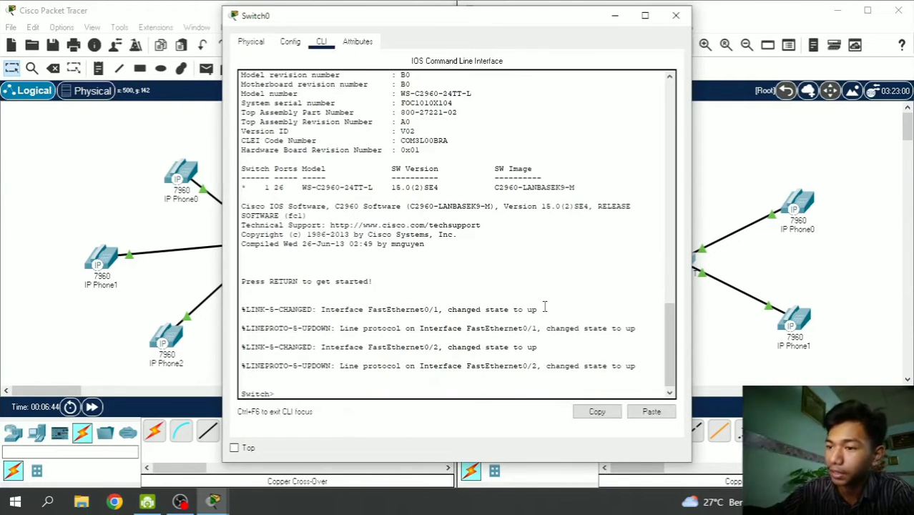
{"action": "type", "text": "en"}
{"action": "key", "text": "Return"}
{"action": "type", "text": "conf"}
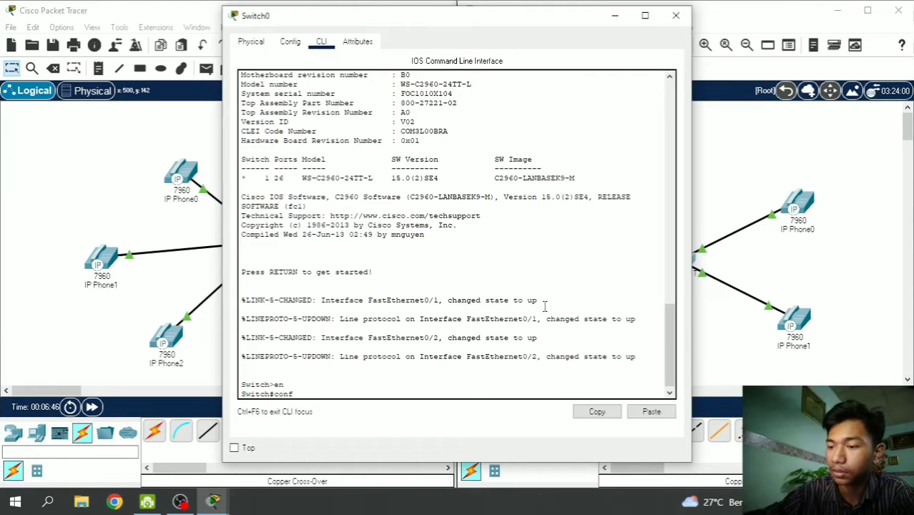
{"action": "type", "text": " t"}
{"action": "key", "text": "Return"}
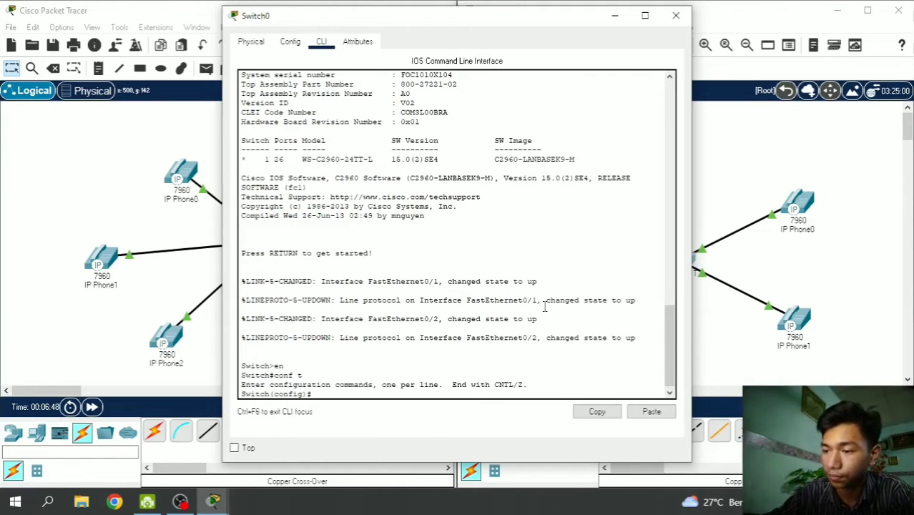
- Apply switchport voice vlan 1 to interface range fa0/1-2, then close the switch console
{"action": "type", "text": "inter"}
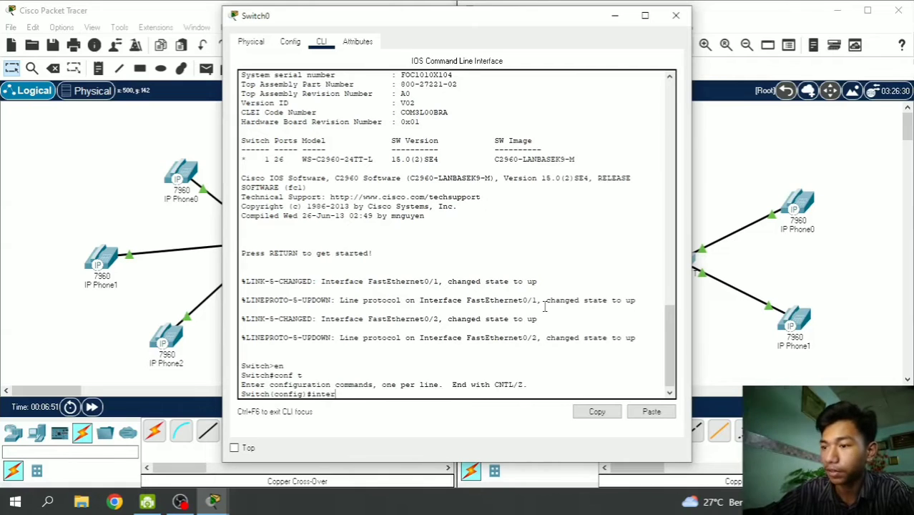
{"action": "key", "text": "Tab"}
{"action": "type", "text": "range"}
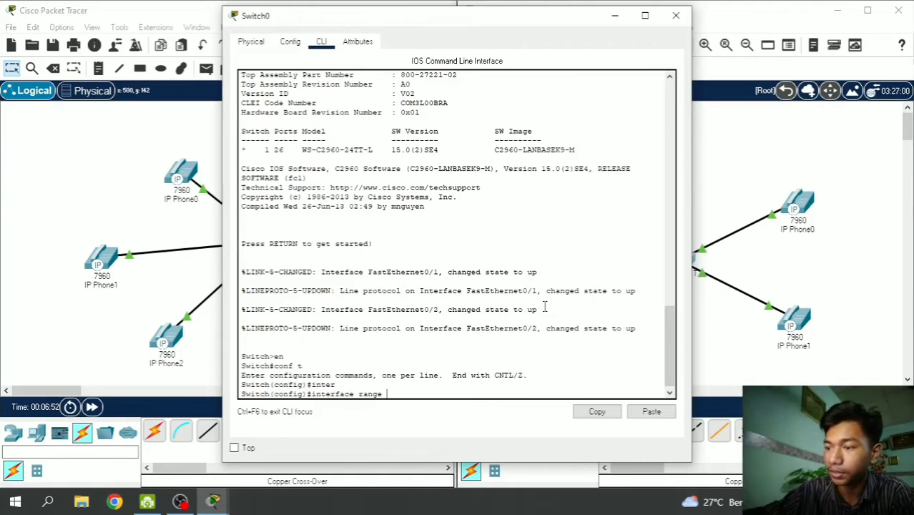
{"action": "type", "text": " fa0"}
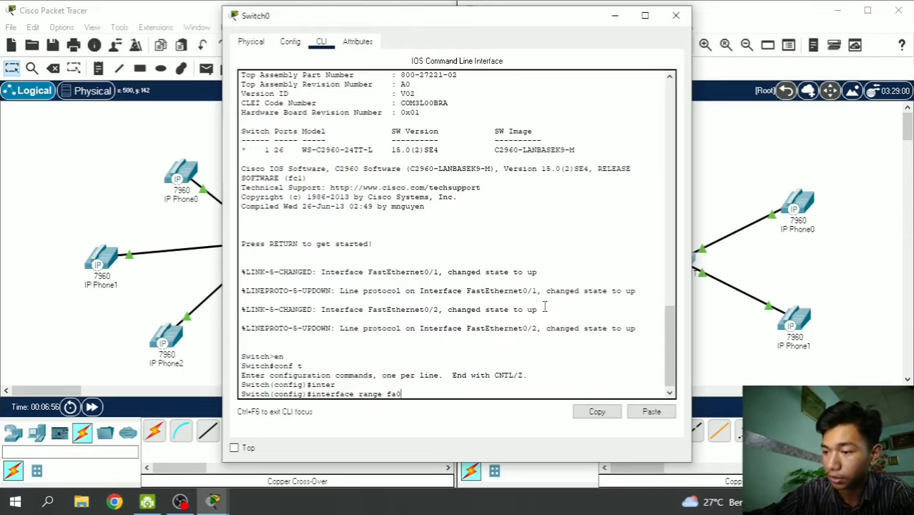
{"action": "type", "text": "/"}
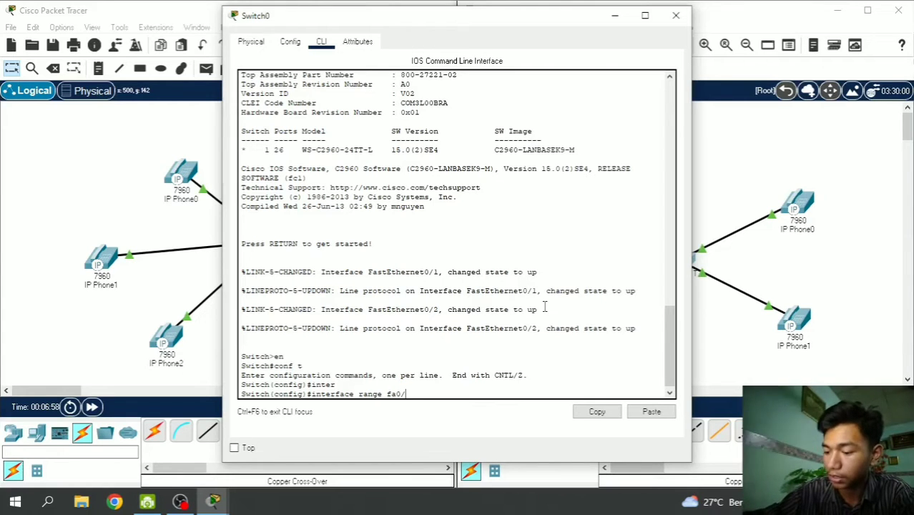
{"action": "type", "text": "1-"}
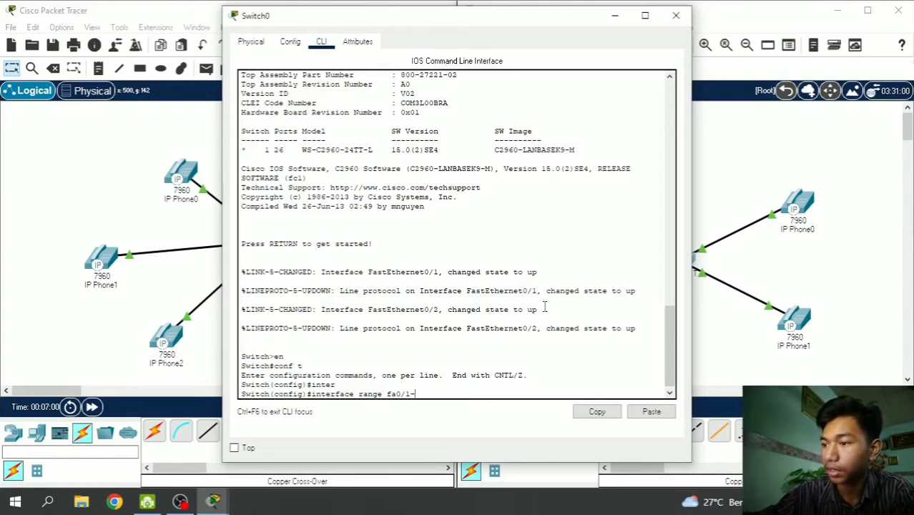
{"action": "type", "text": "2"}
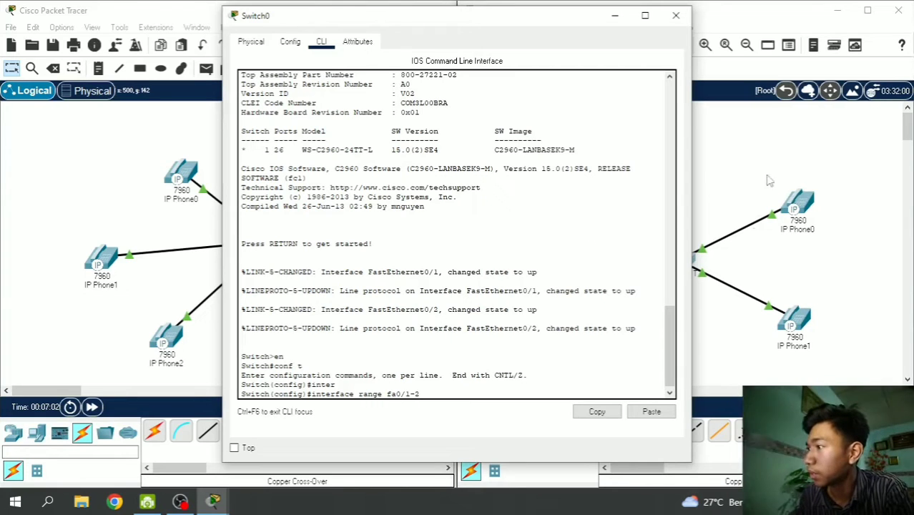
{"action": "key", "text": "Return"}
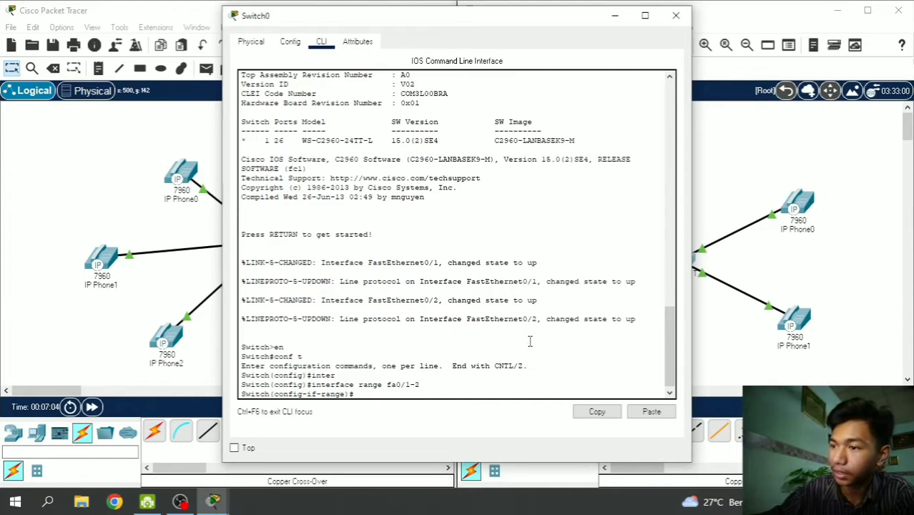
{"action": "type", "text": "sw"}
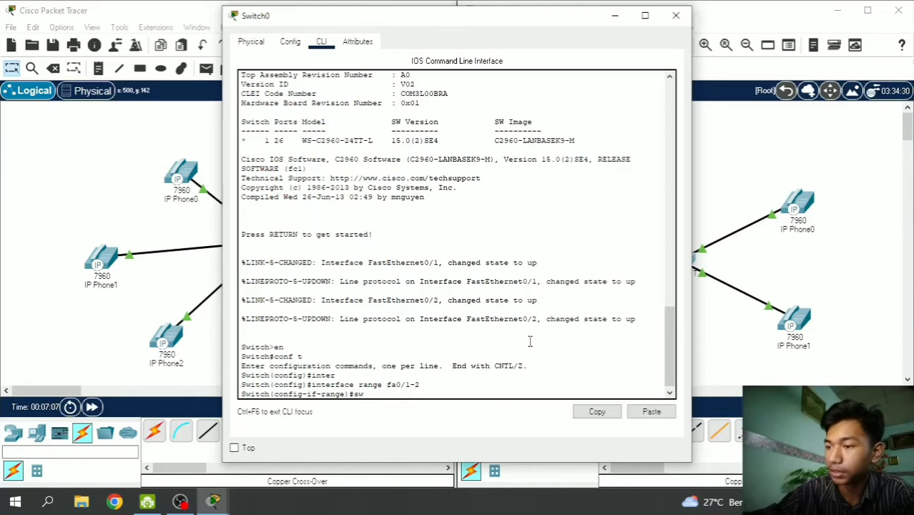
{"action": "key", "text": "Tab"}
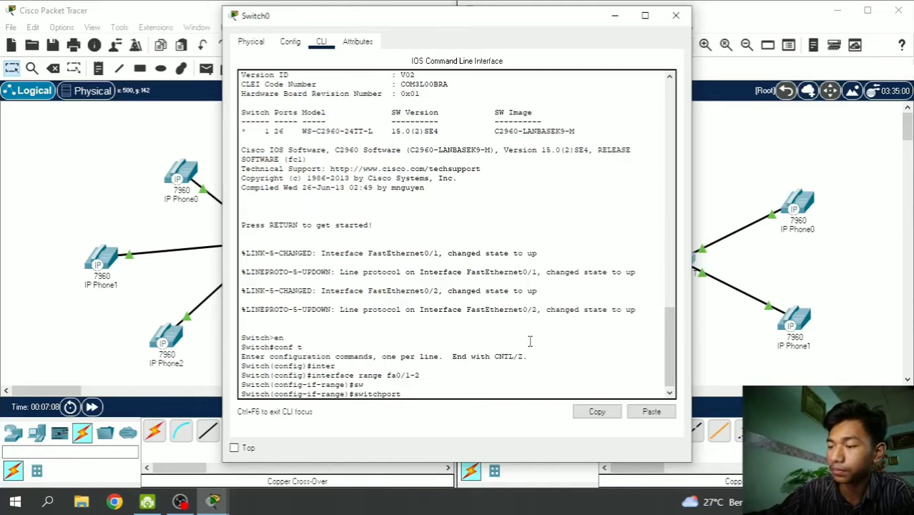
{"action": "type", "text": "voice "}
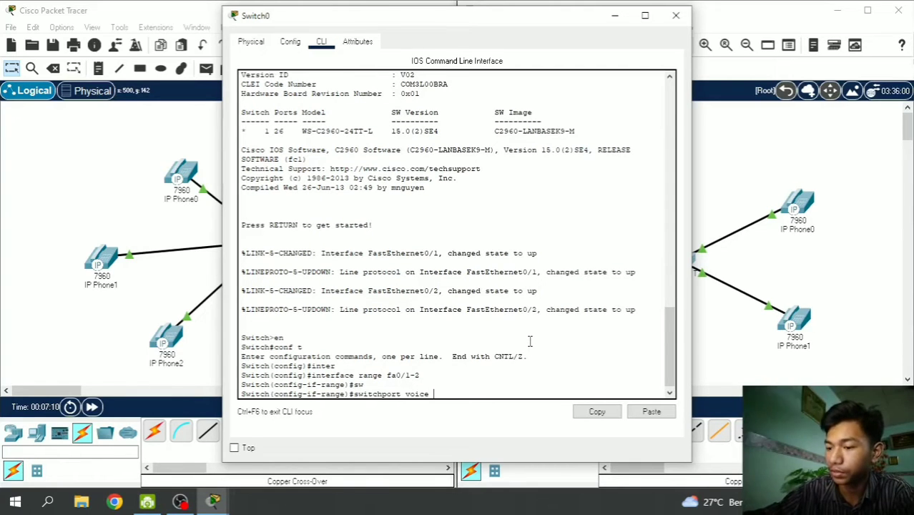
{"action": "type", "text": "vlan 1"}
{"action": "key", "text": "Return"}
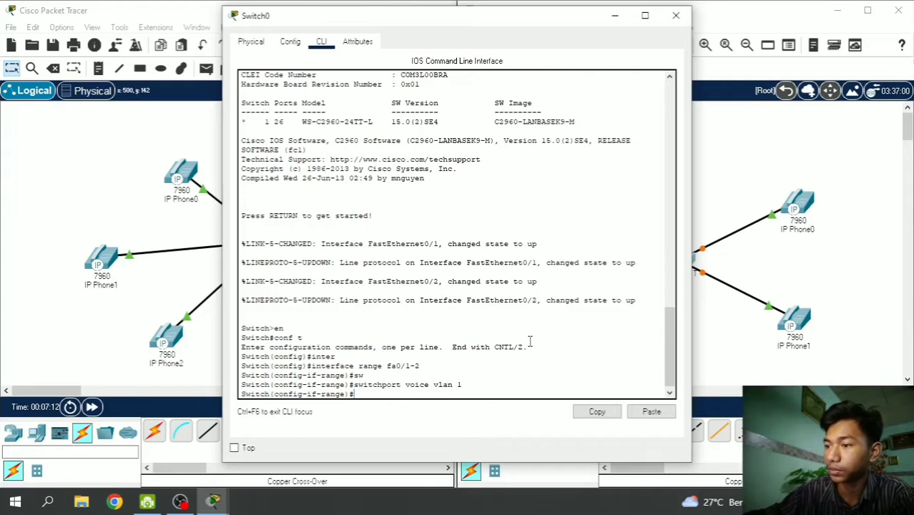
{"action": "left_click", "coordinate": [614, 15]}
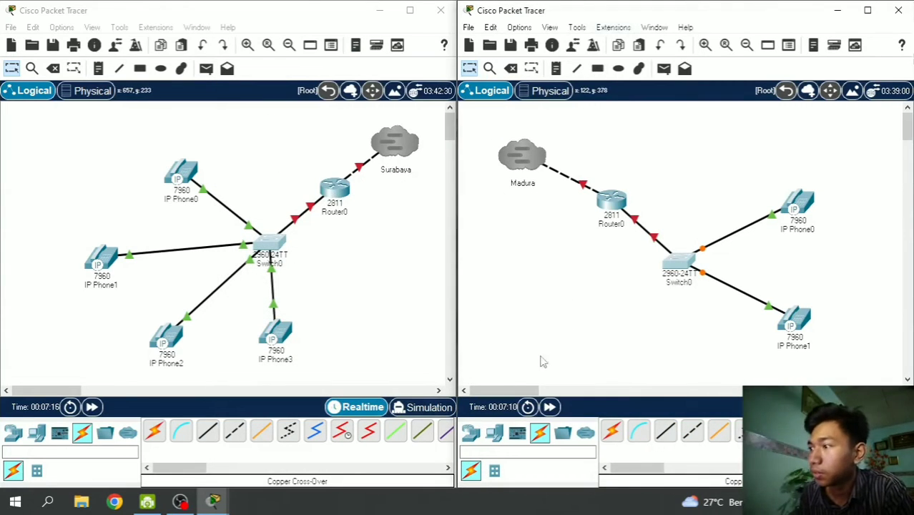
- Advance simulation time, then arrange Router0's CLI windows from both topologies side by side
{"action": "left_click", "coordinate": [550, 408]}
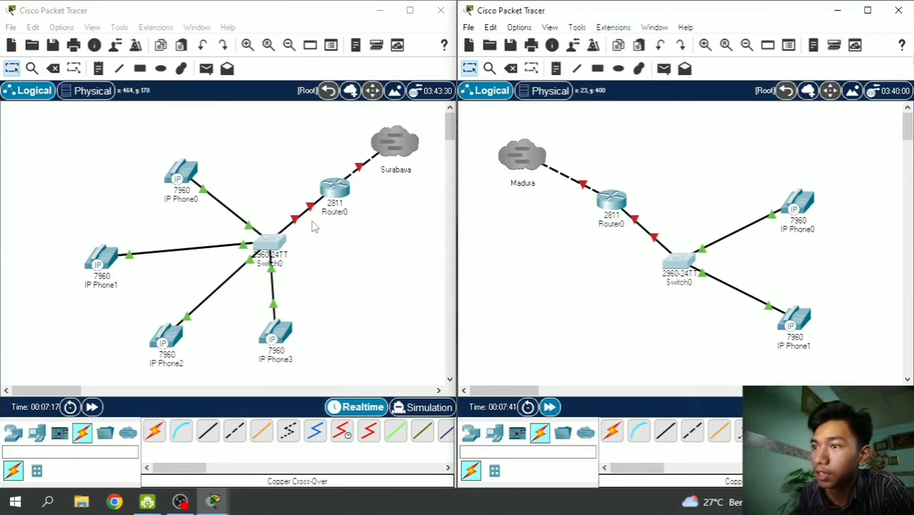
{"action": "left_click", "coordinate": [340, 188]}
{"action": "left_click", "coordinate": [340, 187]}
{"action": "left_click", "coordinate": [321, 42]}
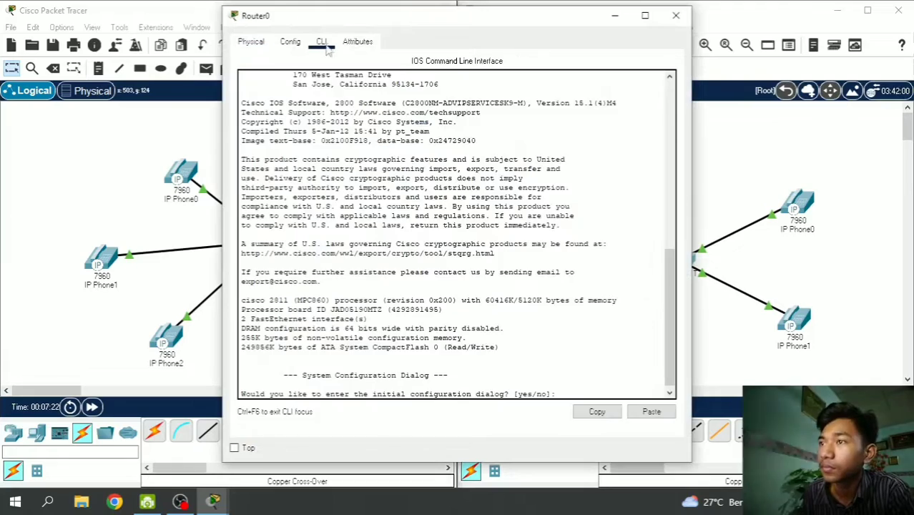
{"action": "left_click_drag", "start_coordinate": [409, 31], "coordinate": [201, 51]}
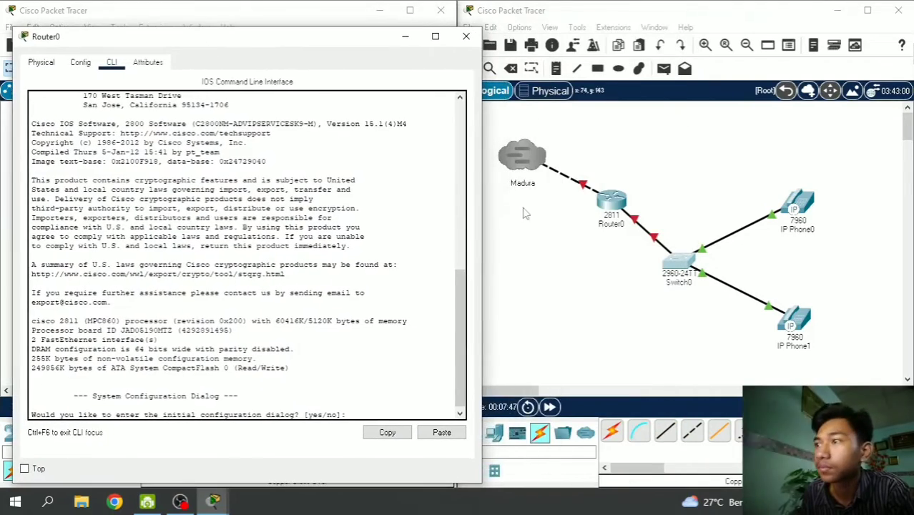
{"action": "left_click", "coordinate": [613, 203]}
{"action": "left_click_drag", "start_coordinate": [520, 26], "coordinate": [752, 45]}
{"action": "left_click", "coordinate": [555, 61]}
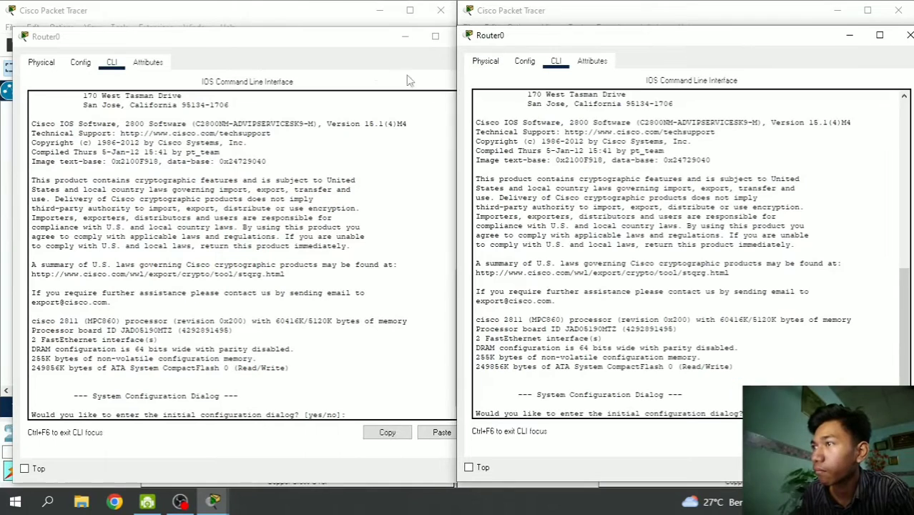
{"action": "left_click", "coordinate": [319, 45]}
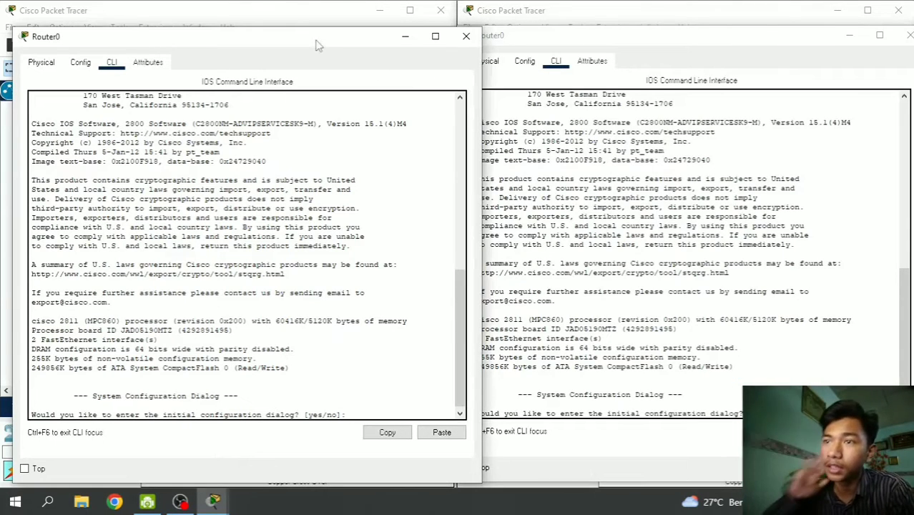
- Answer 'no' to the setup dialog and set hostname R-Surabaya in global configuration
{"action": "key", "text": "Return"}
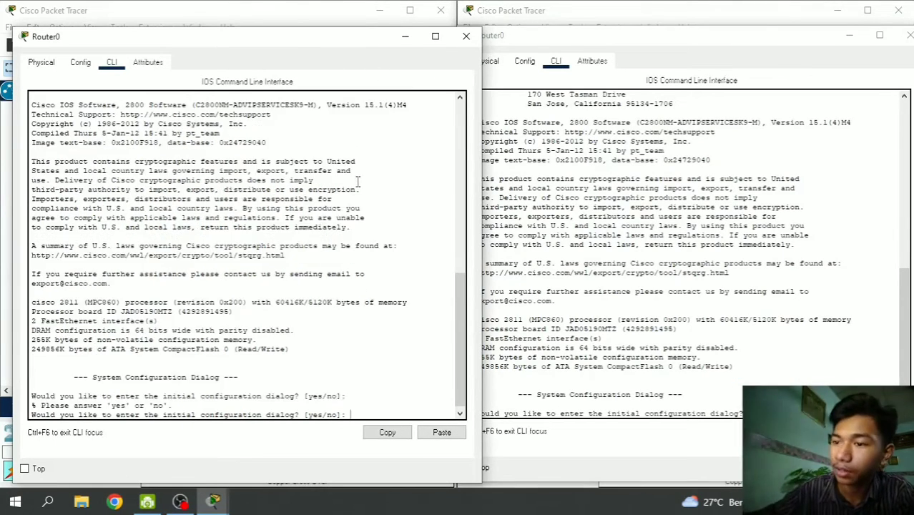
{"action": "type", "text": "no"}
{"action": "key", "text": "Return"}
{"action": "key", "text": "Return"}
{"action": "key", "text": "Return"}
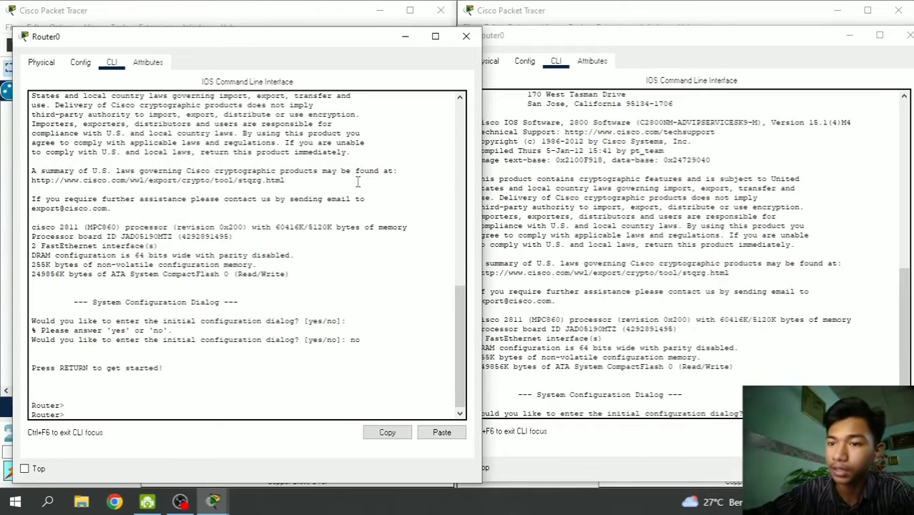
{"action": "type", "text": "en"}
{"action": "key", "text": "Return"}
{"action": "type", "text": "con"}
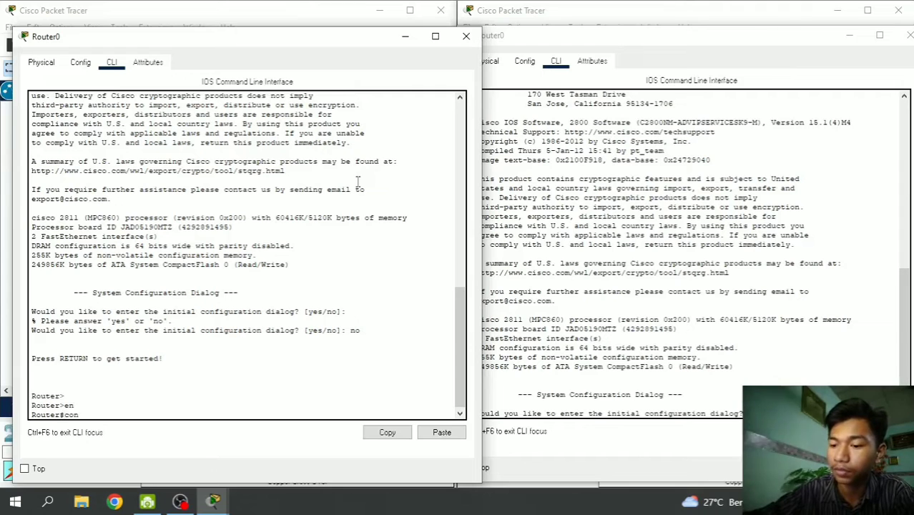
{"action": "type", "text": "f t"}
{"action": "key", "text": "Return"}
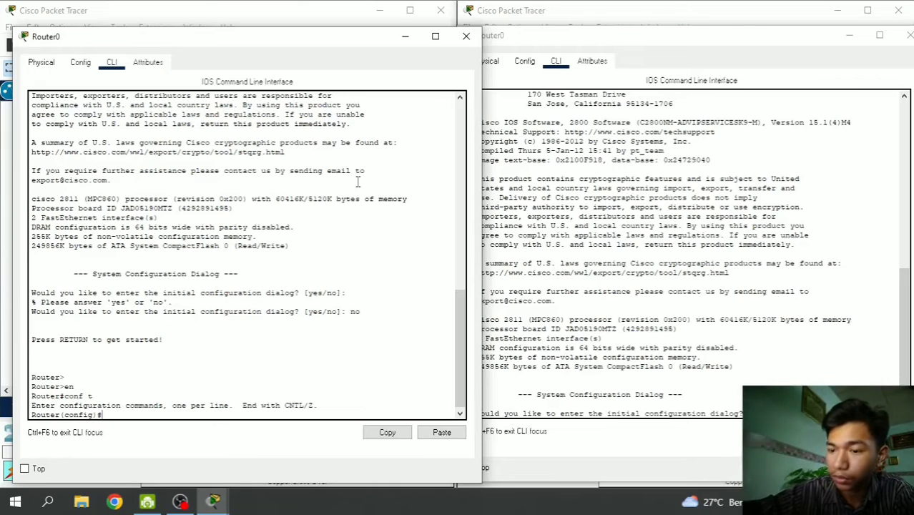
{"action": "type", "text": "hos"}
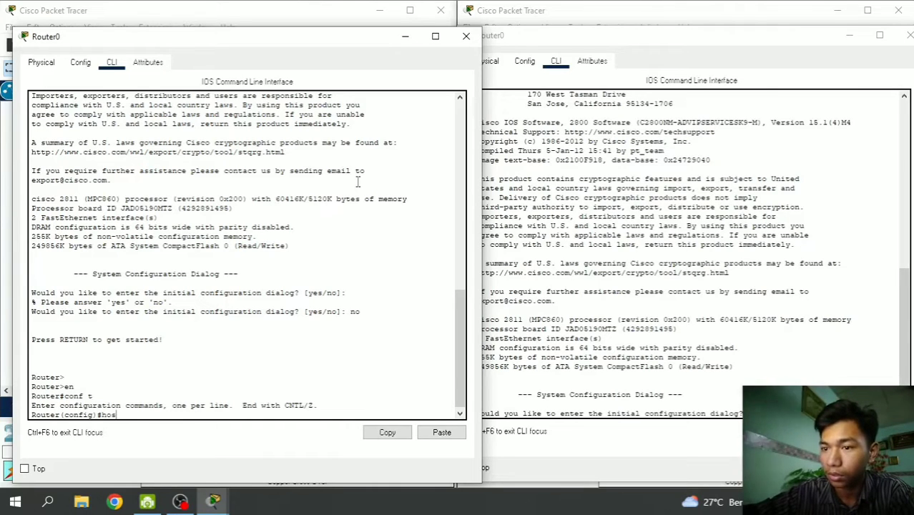
{"action": "type", "text": "tn"}
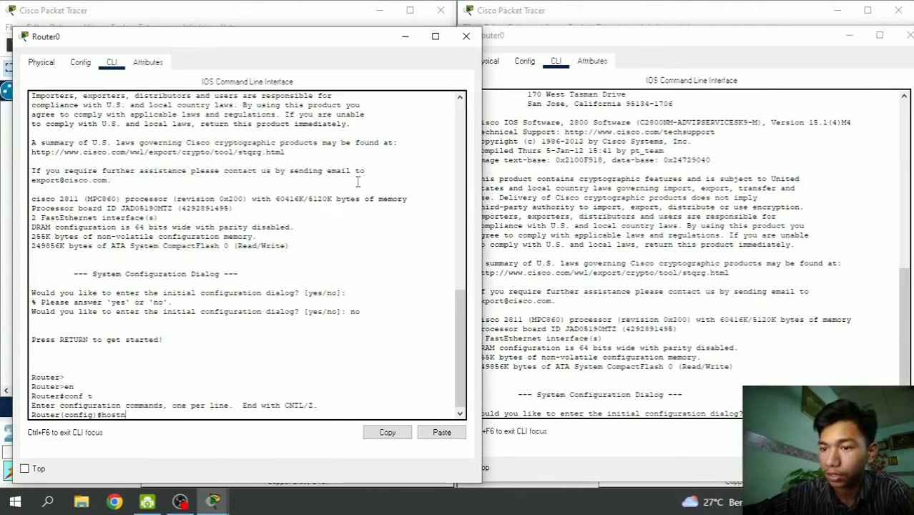
{"action": "type", "text": "ame R"}
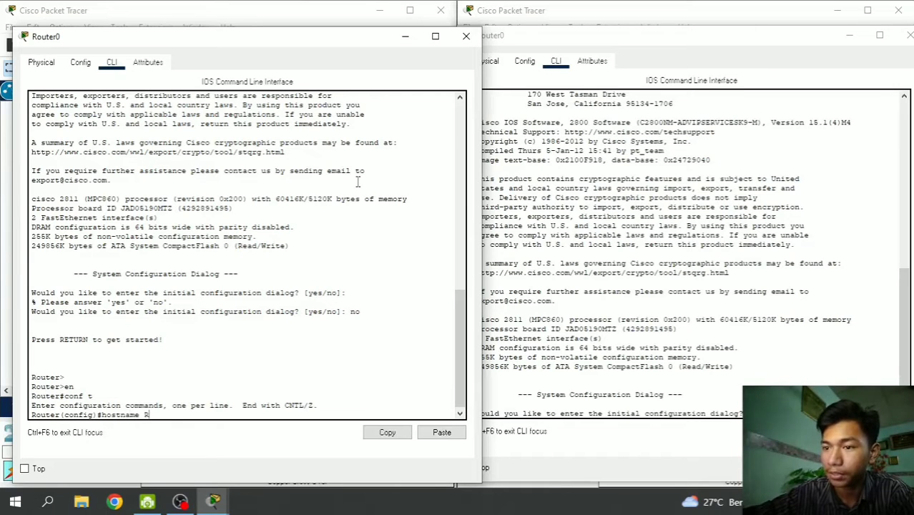
{"action": "type", "text": "-"}
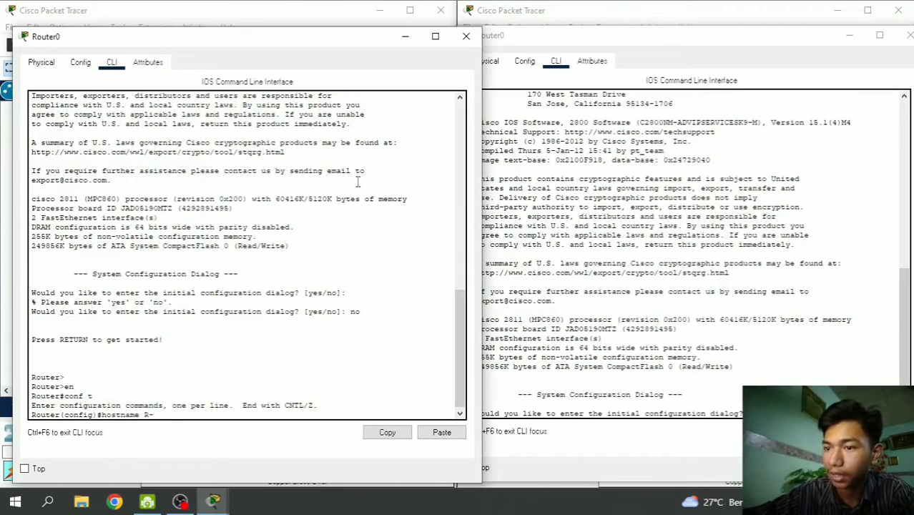
{"action": "type", "text": "S"}
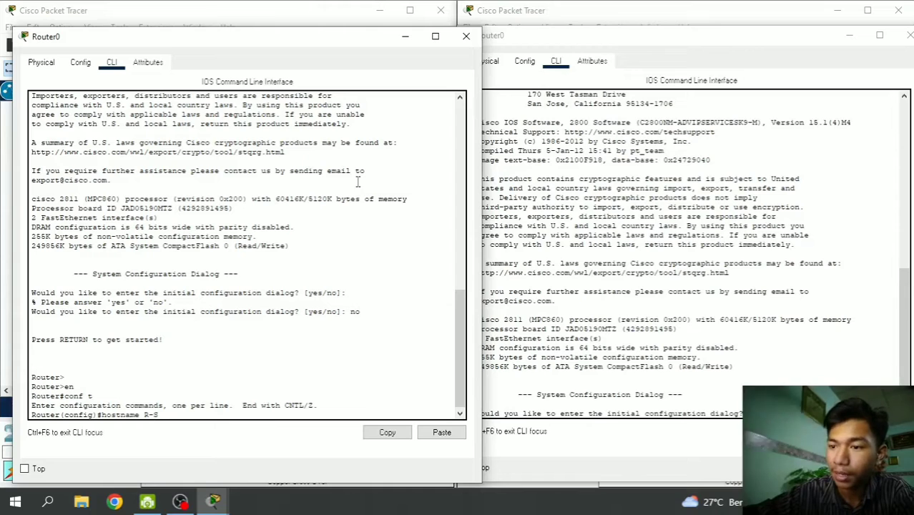
{"action": "type", "text": "urabaya"}
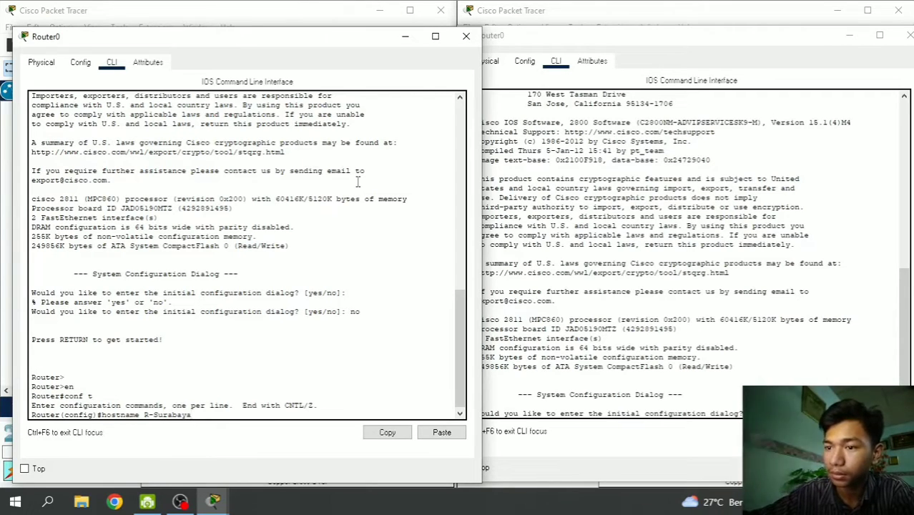
{"action": "key", "text": "Return"}
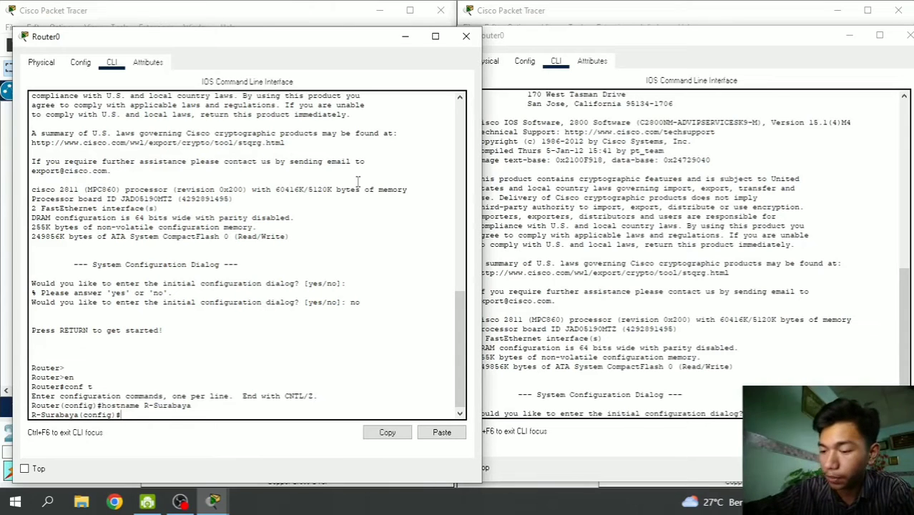
- Bring interface FastEthernet0/0 up with no shutdown and leave interface mode
{"action": "type", "text": "inter"}
{"action": "key", "text": "Tab"}
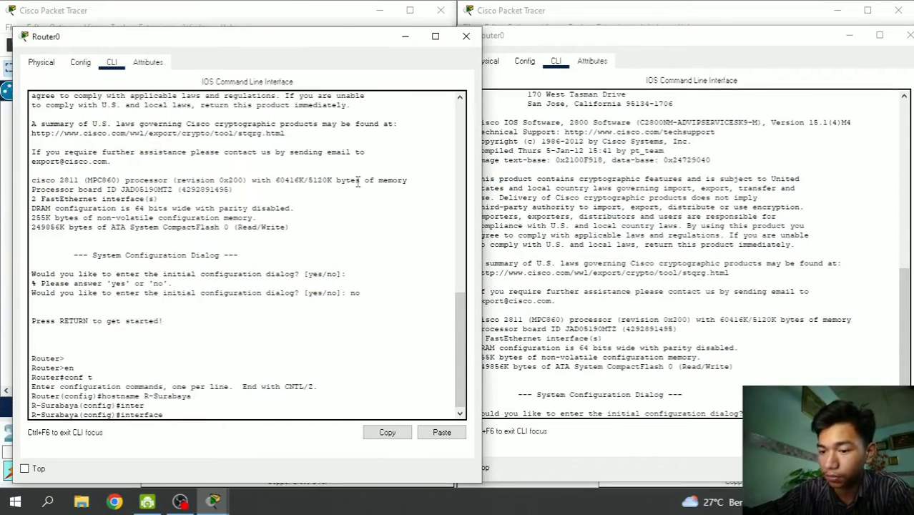
{"action": "type", "text": "fa0/"}
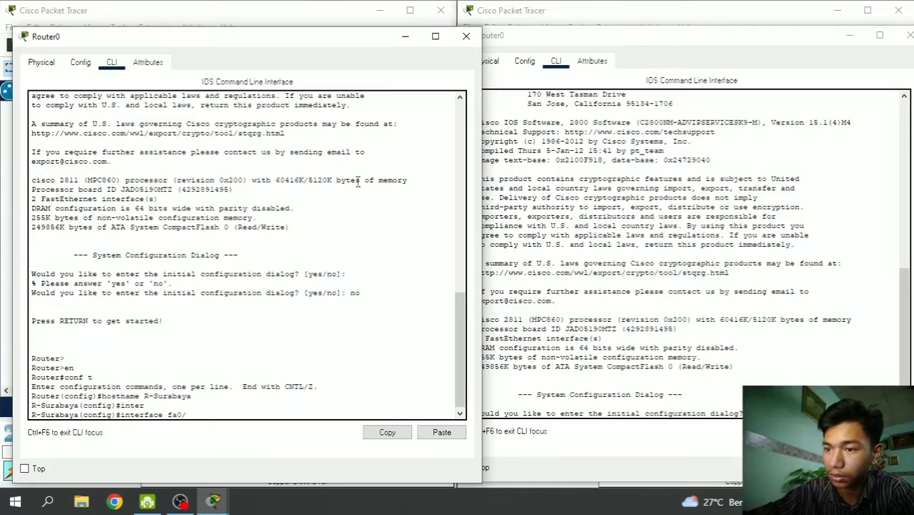
{"action": "type", "text": "0"}
{"action": "key", "text": "Return"}
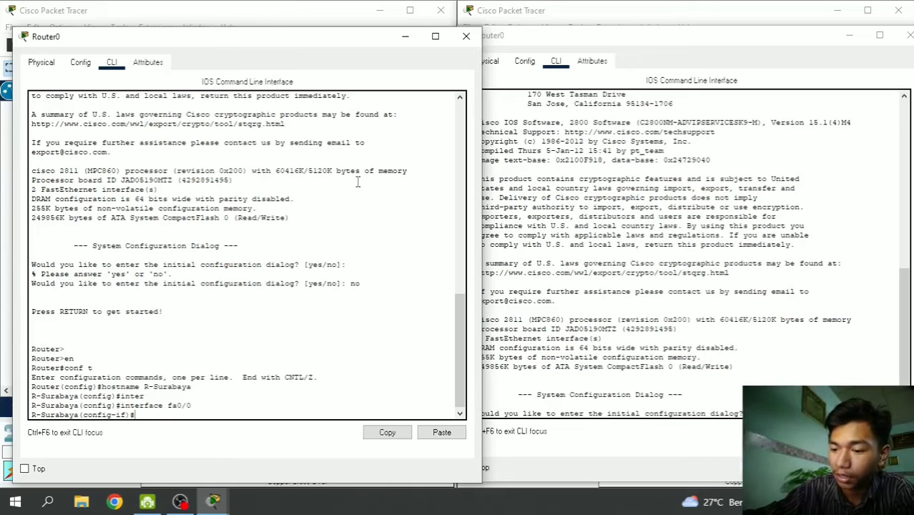
{"action": "type", "text": "no sh"}
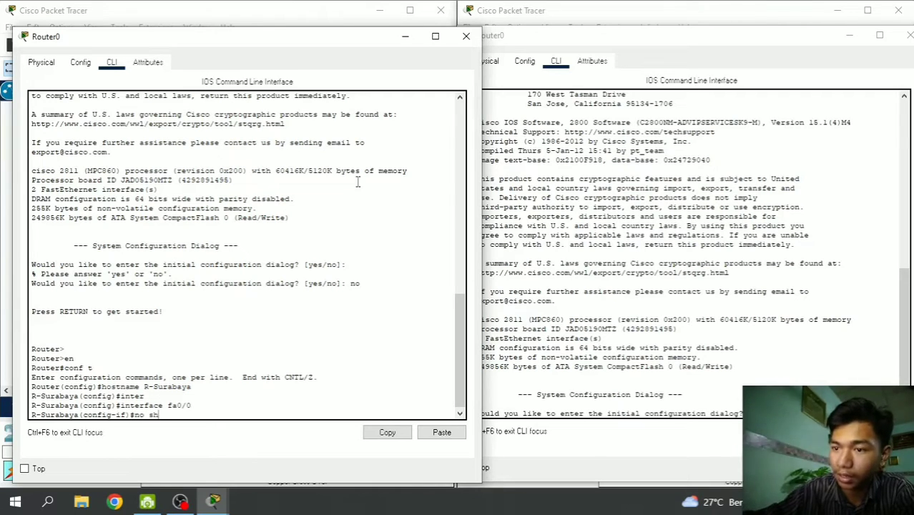
{"action": "key", "text": "Return"}
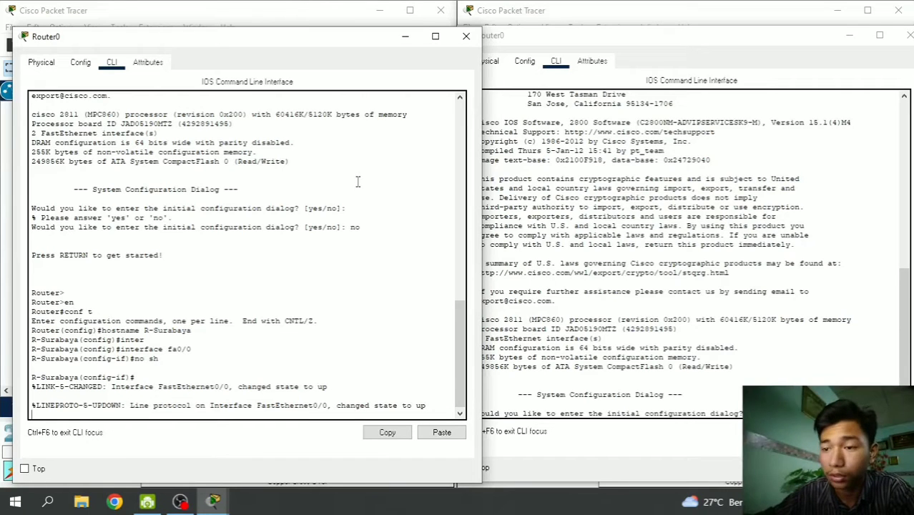
{"action": "key", "text": "Return"}
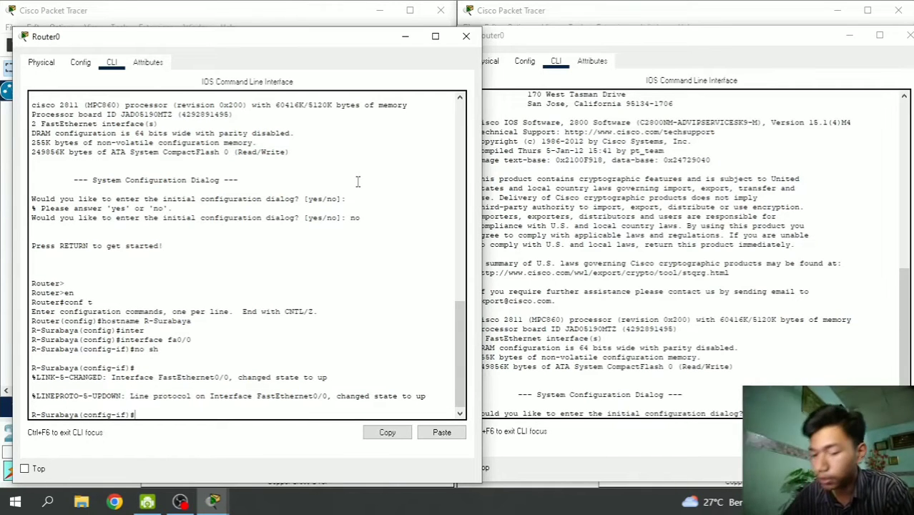
{"action": "key", "text": "Return"}
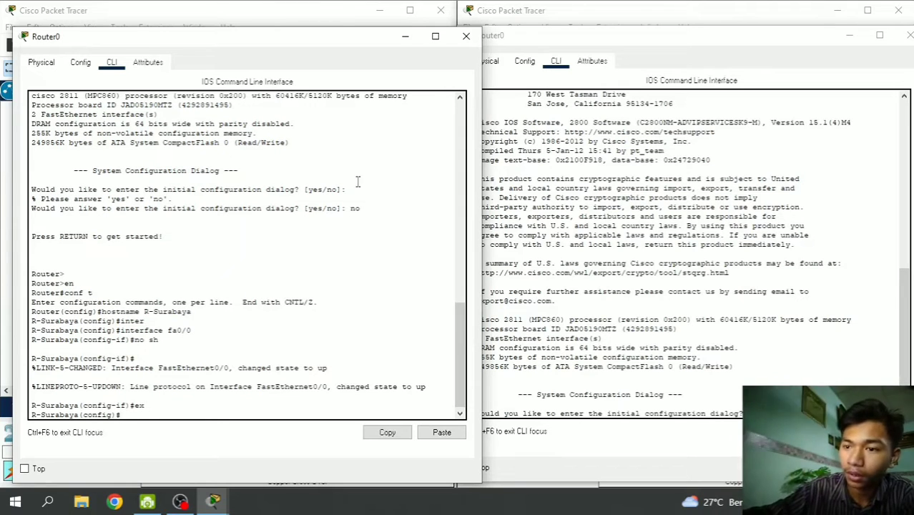
- Create DHCP pool 'voice' with network 192.168.9.0 255.255.255.0
{"action": "type", "text": "ip d"}
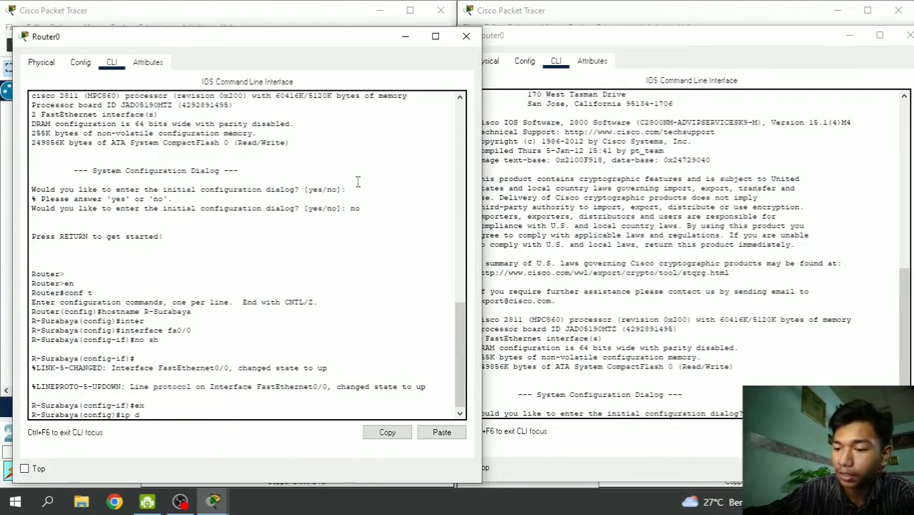
{"action": "type", "text": "h"}
{"action": "key", "text": "Tab"}
{"action": "type", "text": "p"}
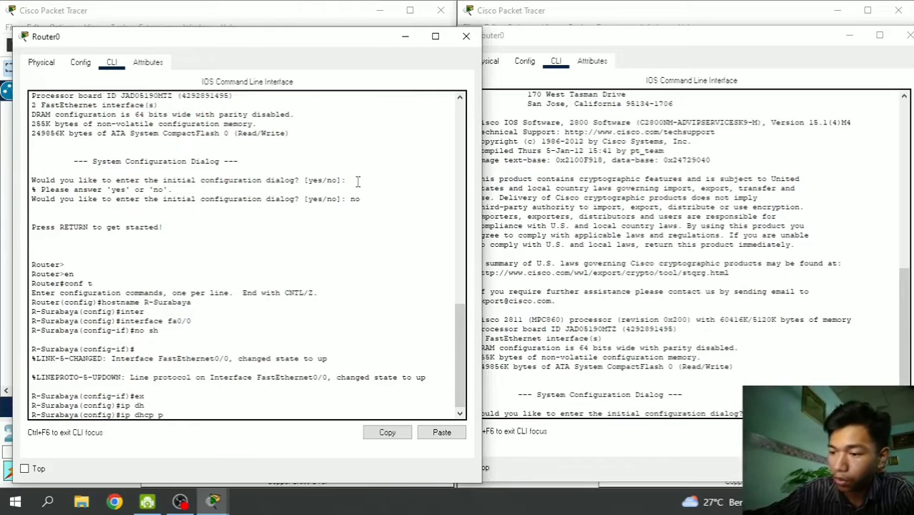
{"action": "type", "text": "ool voice"}
{"action": "key", "text": "Return"}
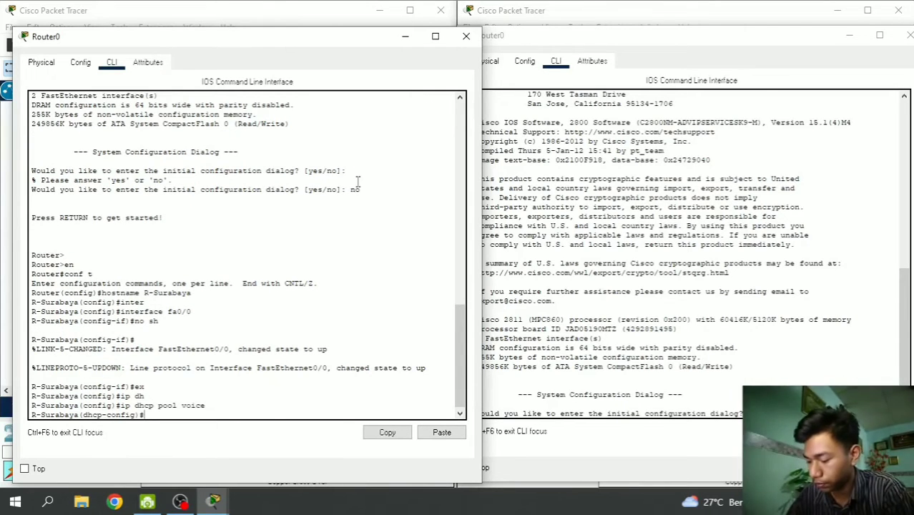
{"action": "type", "text": "network"}
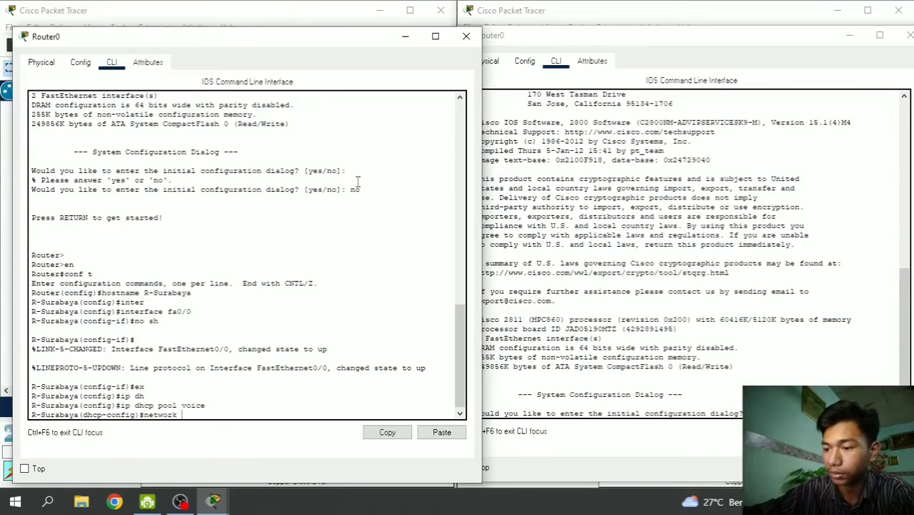
{"action": "type", "text": " 19"}
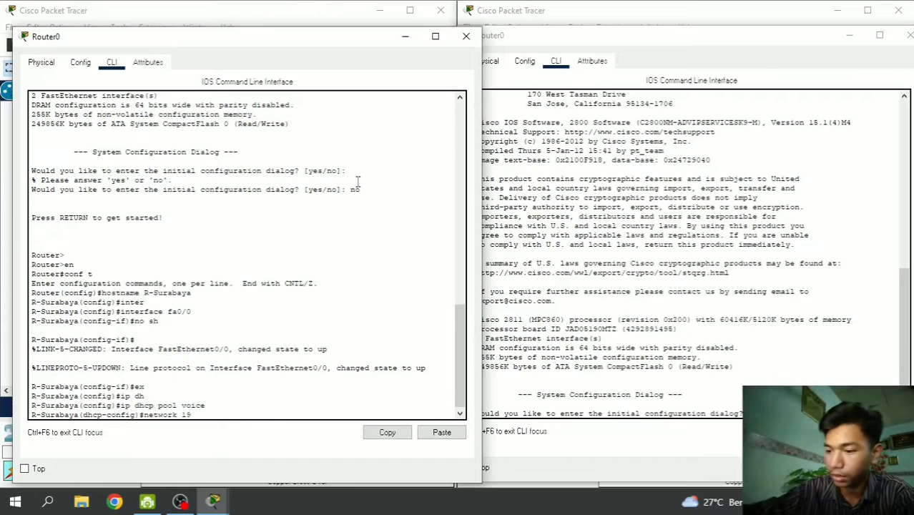
{"action": "type", "text": "2.168"}
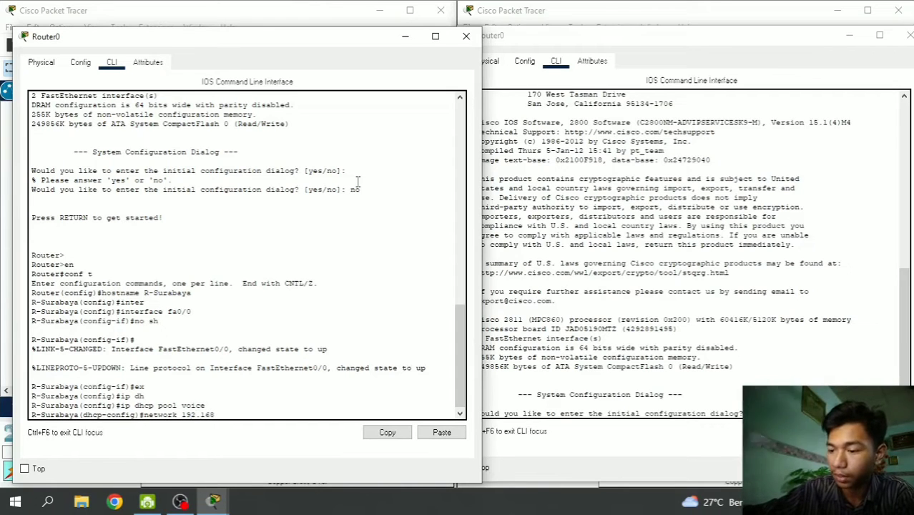
{"action": "type", "text": "."}
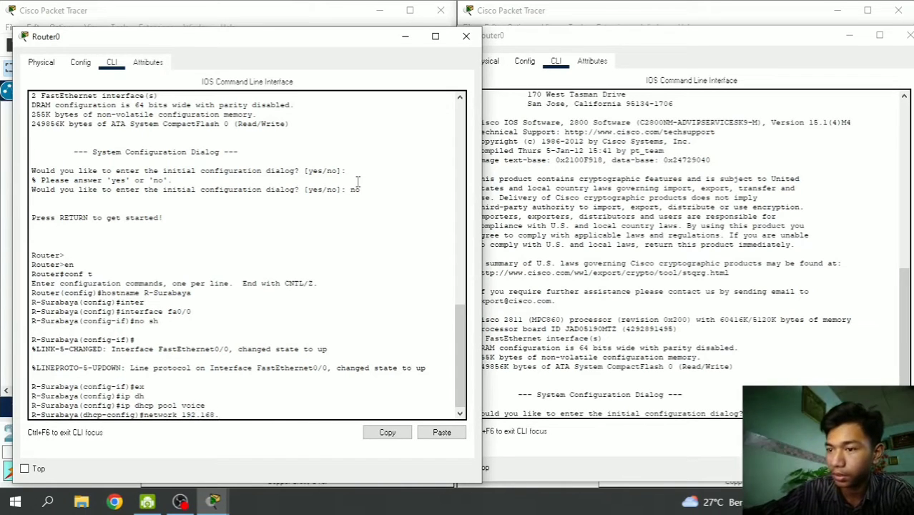
{"action": "type", "text": "9.0"}
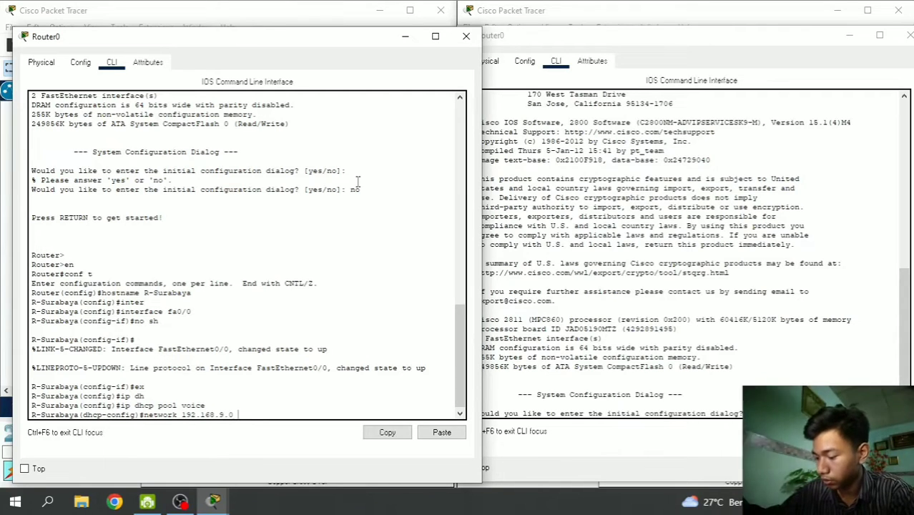
{"action": "type", "text": " 255"}
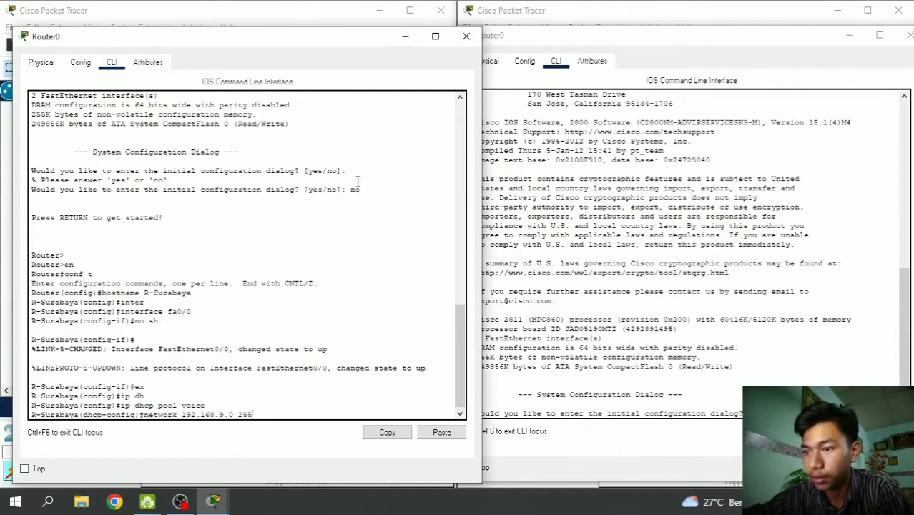
{"action": "type", "text": ".255."}
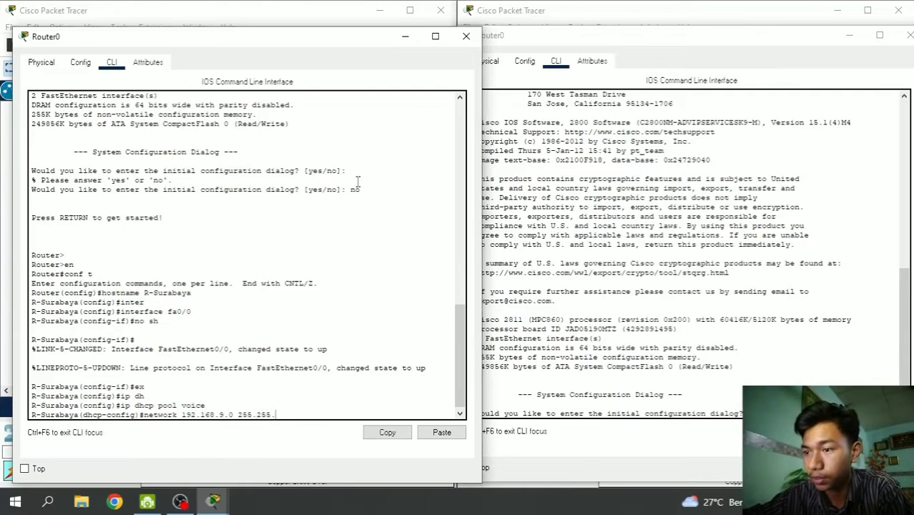
{"action": "type", "text": "255.0"}
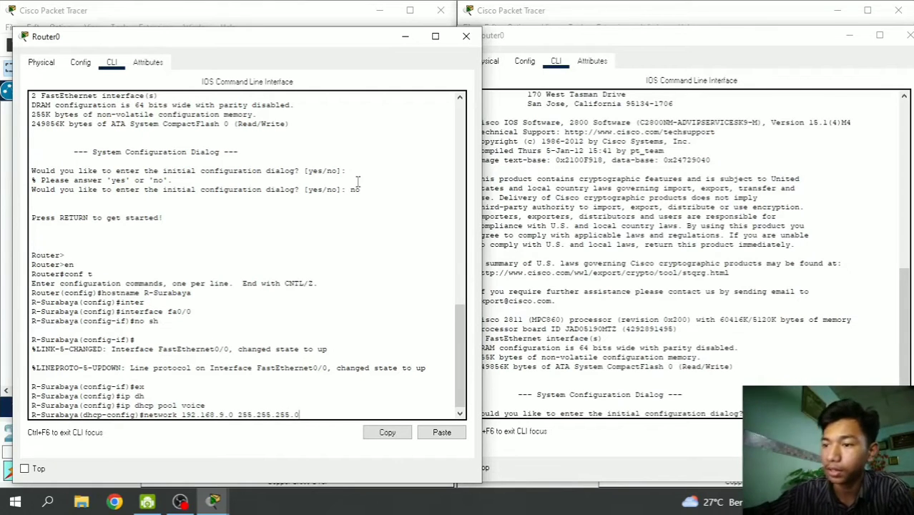
{"action": "key", "text": "Return"}
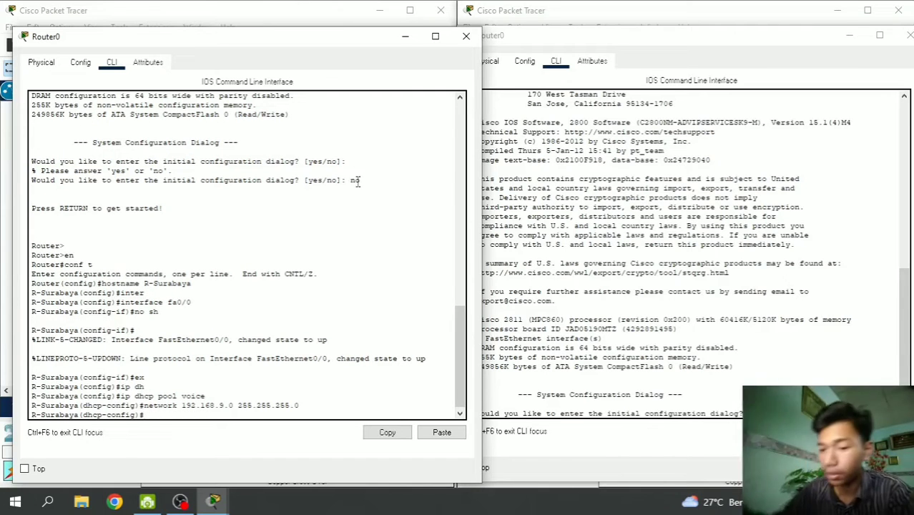
- Set the pool's default-router 192.168.9.1 and option 150 ip 192.168.9.1, then exit
{"action": "type", "text": "defa"}
{"action": "key", "text": "Tab"}
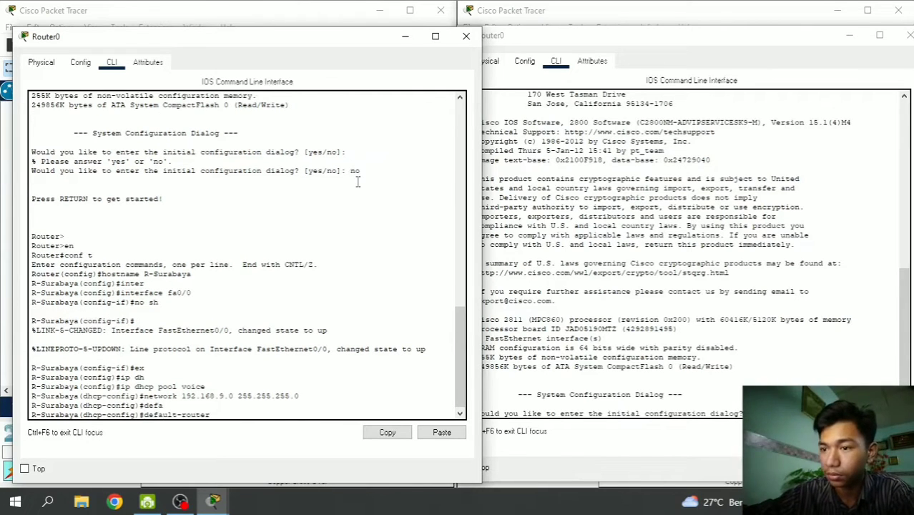
{"action": "type", "text": "192"}
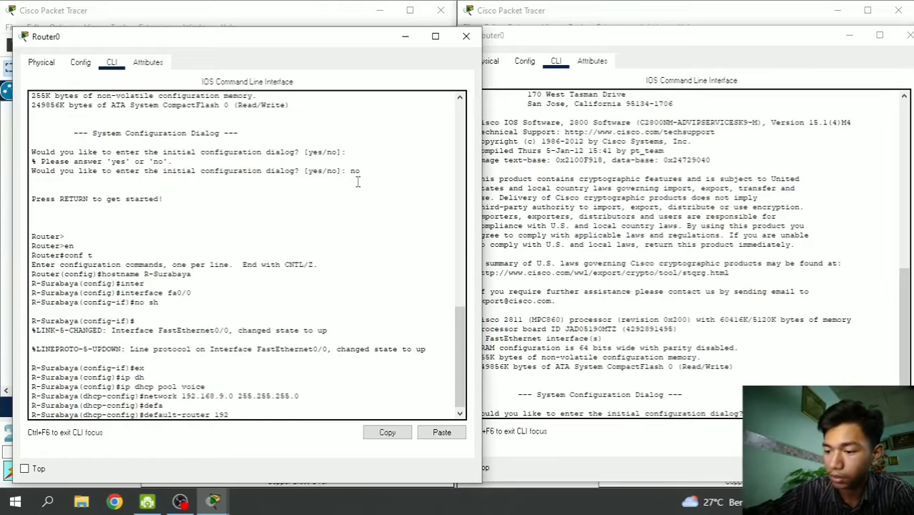
{"action": "type", "text": ".168."}
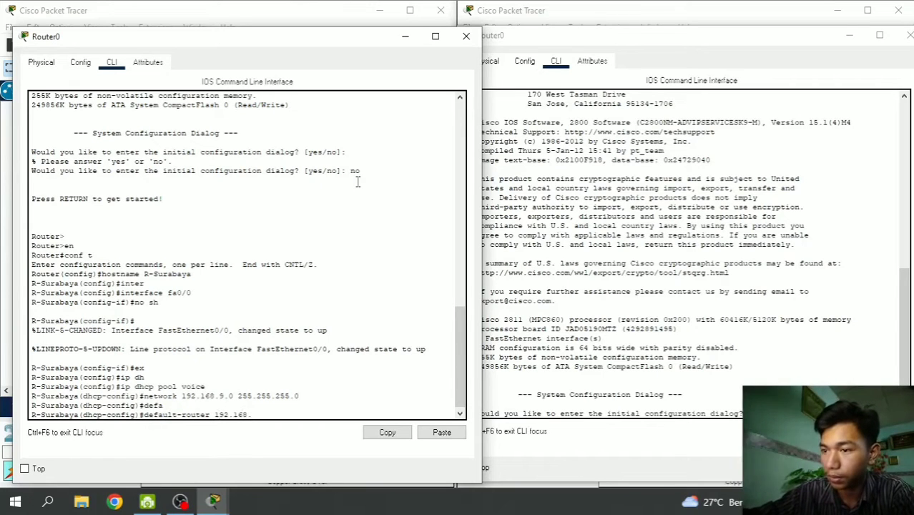
{"action": "type", "text": "9.1"}
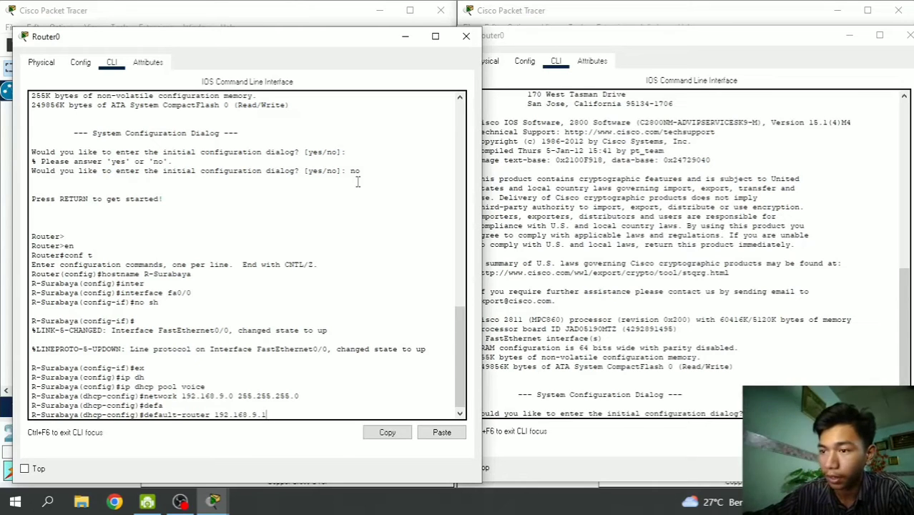
{"action": "key", "text": "Return"}
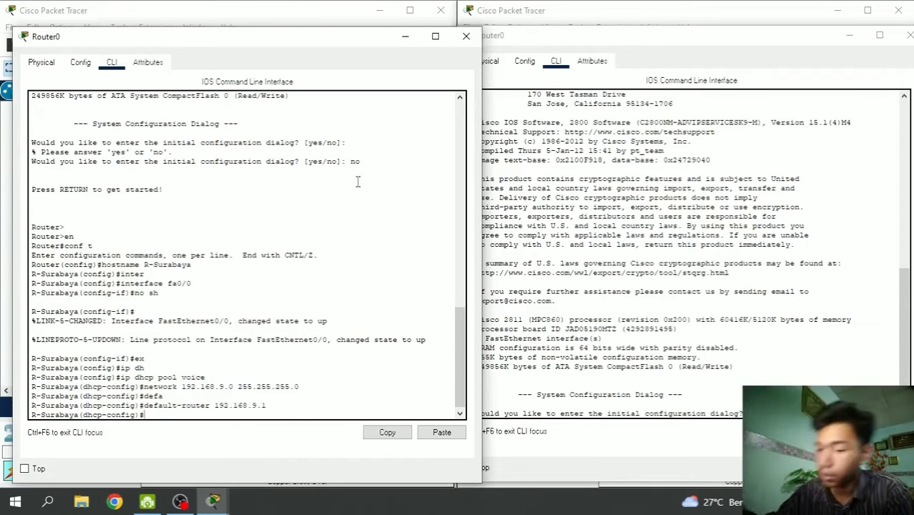
{"action": "type", "text": "option "}
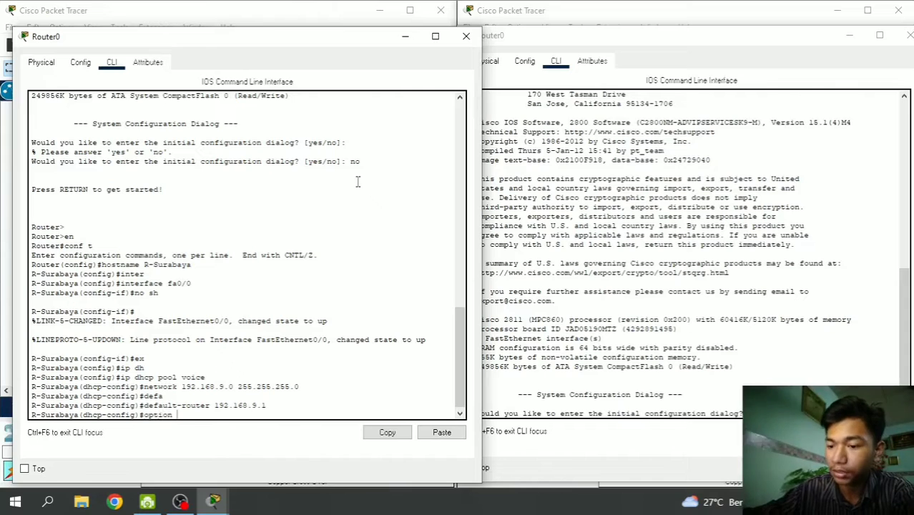
{"action": "type", "text": "150 i"}
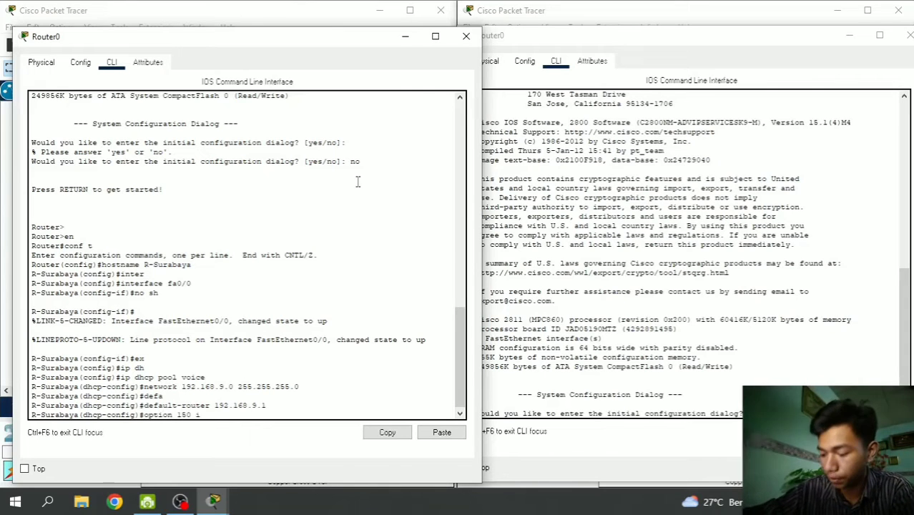
{"action": "type", "text": "p 192."}
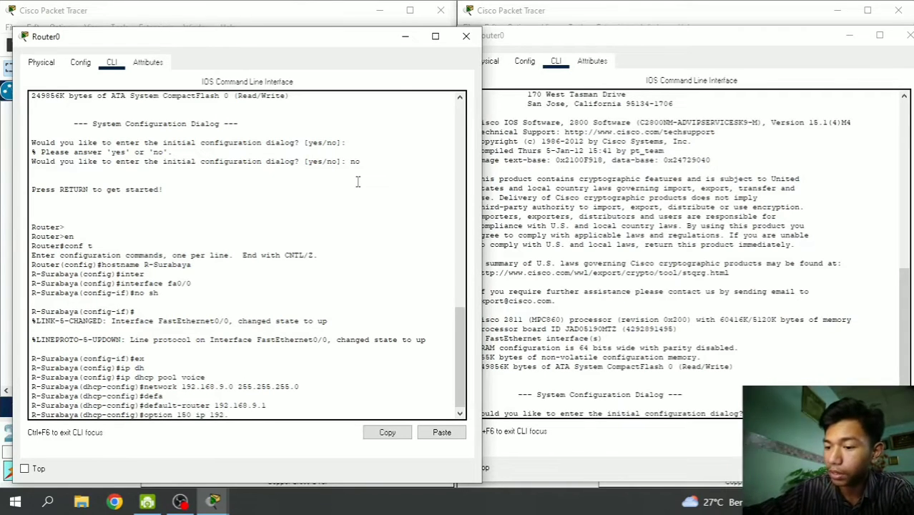
{"action": "type", "text": "168."}
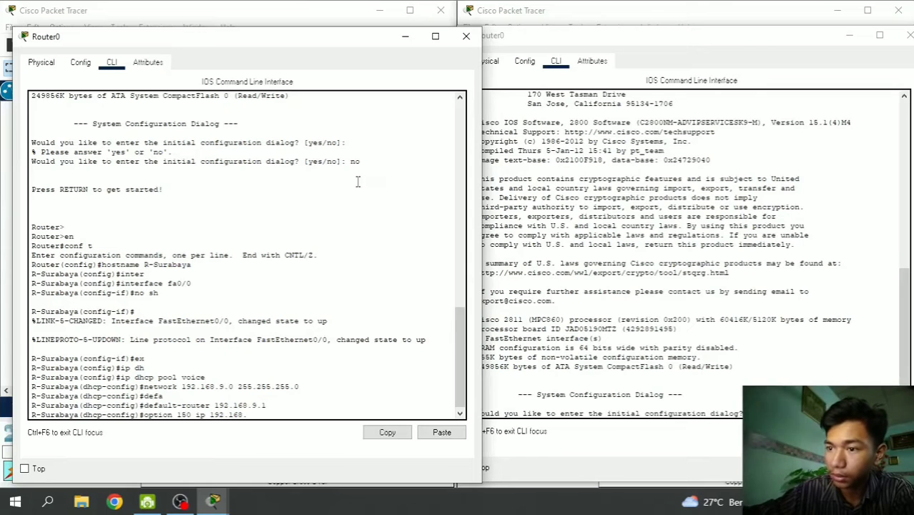
{"action": "type", "text": "9.1"}
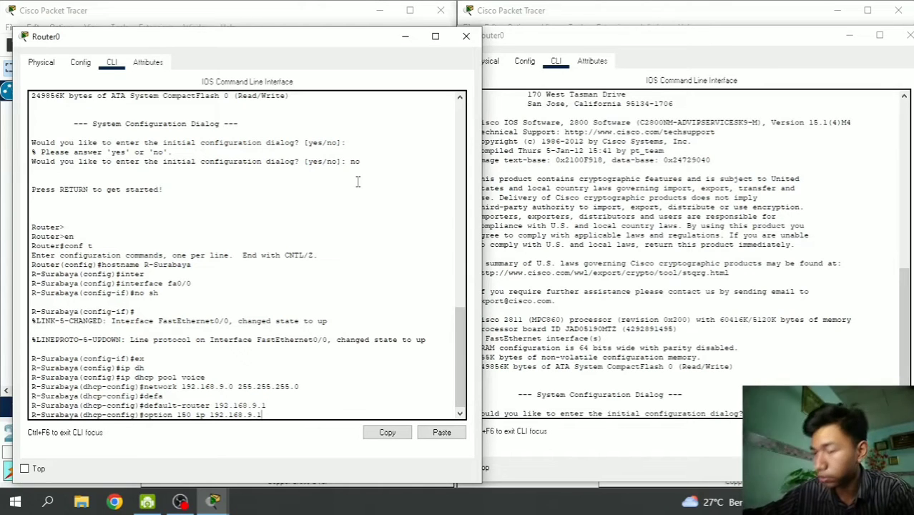
{"action": "key", "text": "Return"}
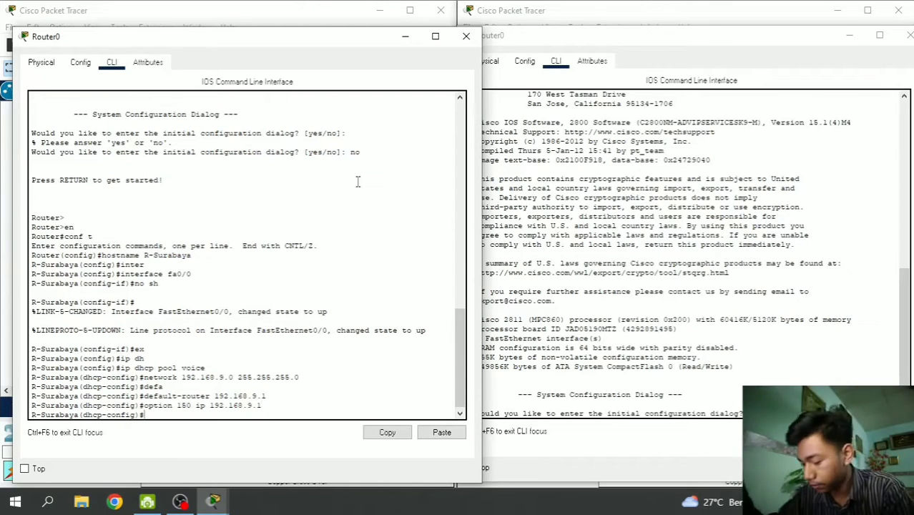
{"action": "type", "text": "ex"}
{"action": "key", "text": "Return"}
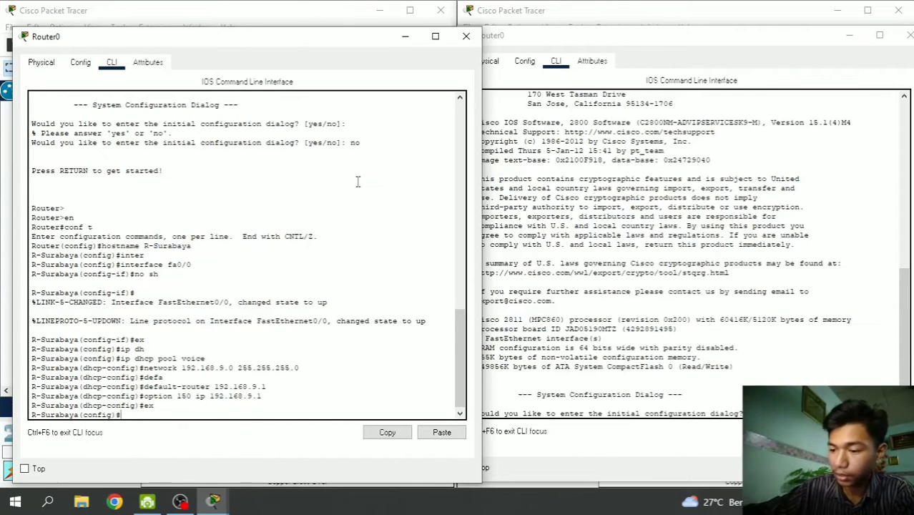
- Exclude 192.168.9.1 from DHCP leases with ip dhcp excluded-address
{"action": "type", "text": "ip dhc"}
{"action": "key", "text": "Tab"}
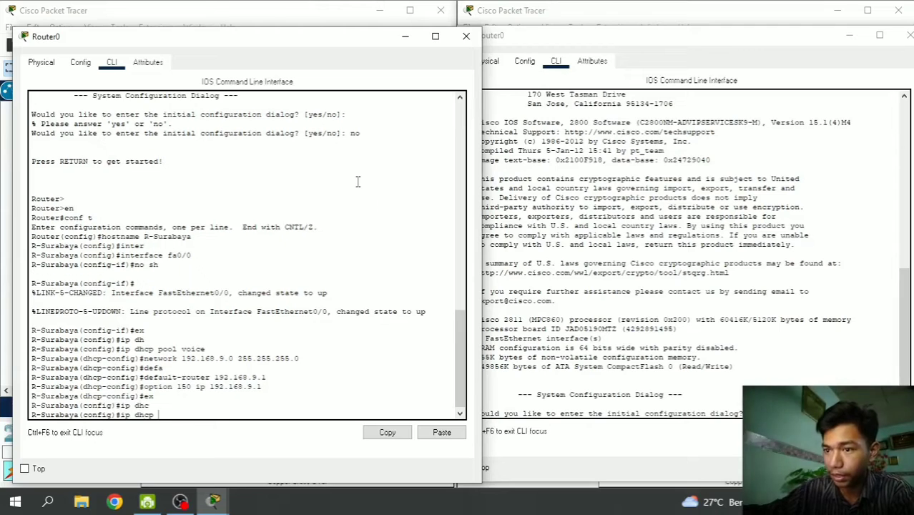
{"action": "type", "text": "ex"}
{"action": "key", "text": "Tab"}
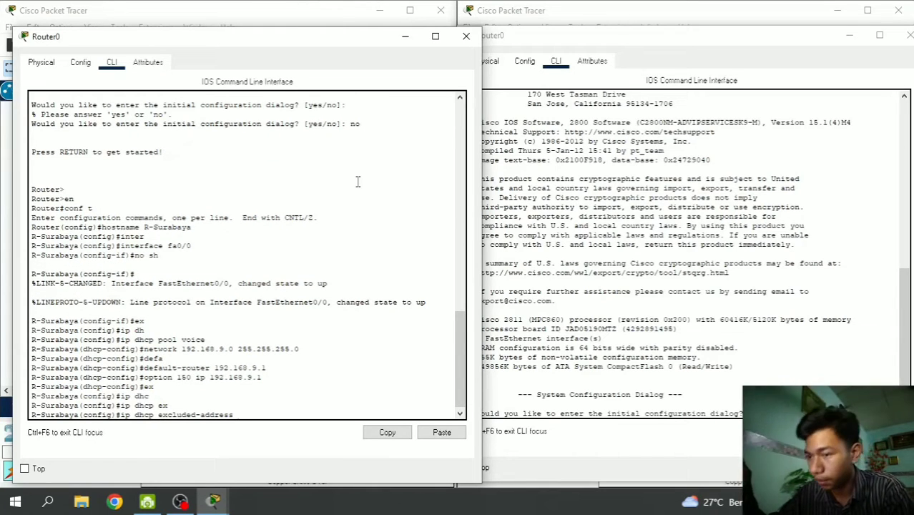
{"action": "type", "text": "192."}
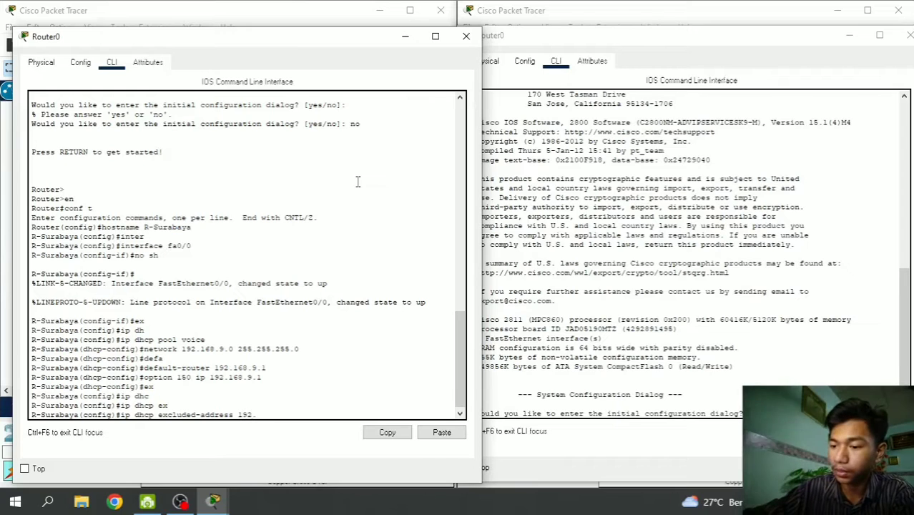
{"action": "type", "text": "168.9.1"}
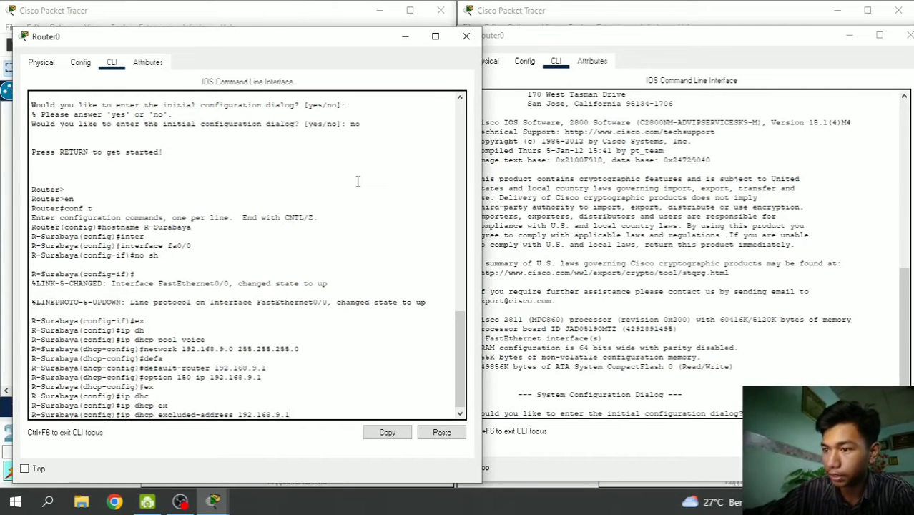
{"action": "key", "text": "Return"}
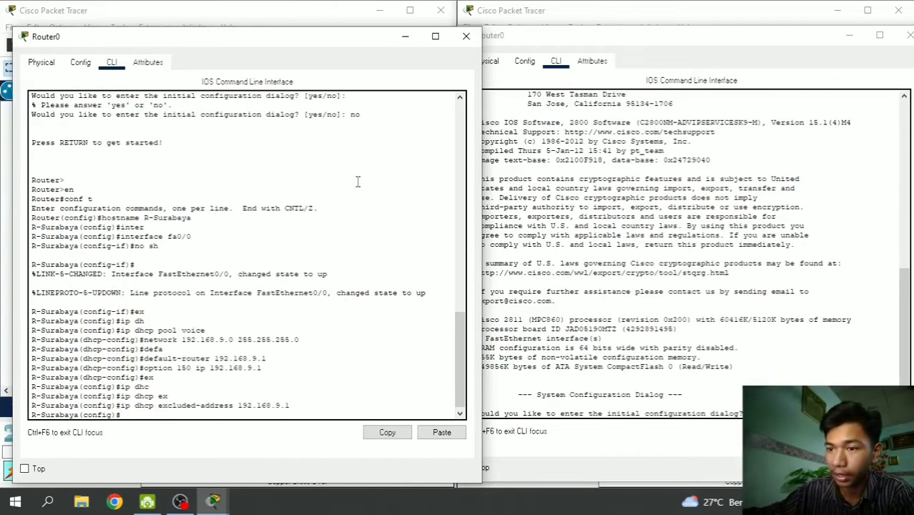
- Assign fa0/0 the address 192.168.9.1 255.255.255.0 and exit interface mode
{"action": "type", "text": "i"}
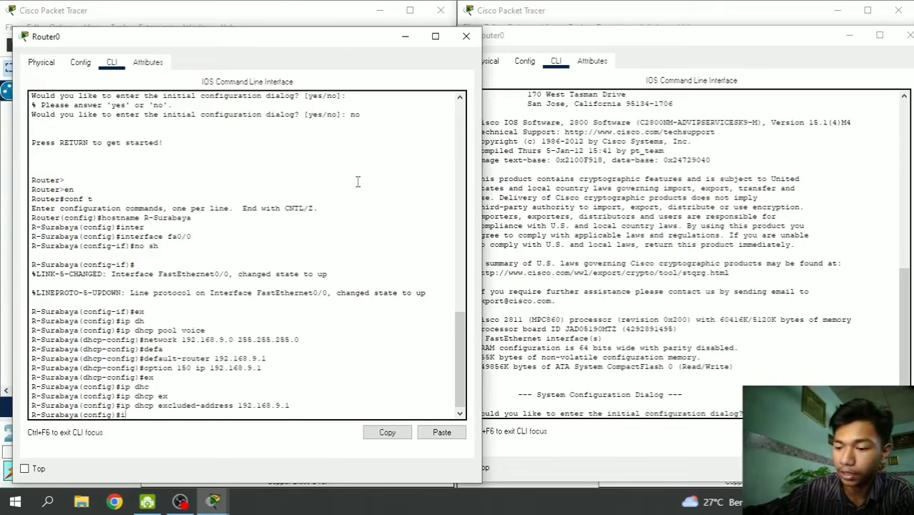
{"action": "type", "text": "nter"}
{"action": "key", "text": "Tab"}
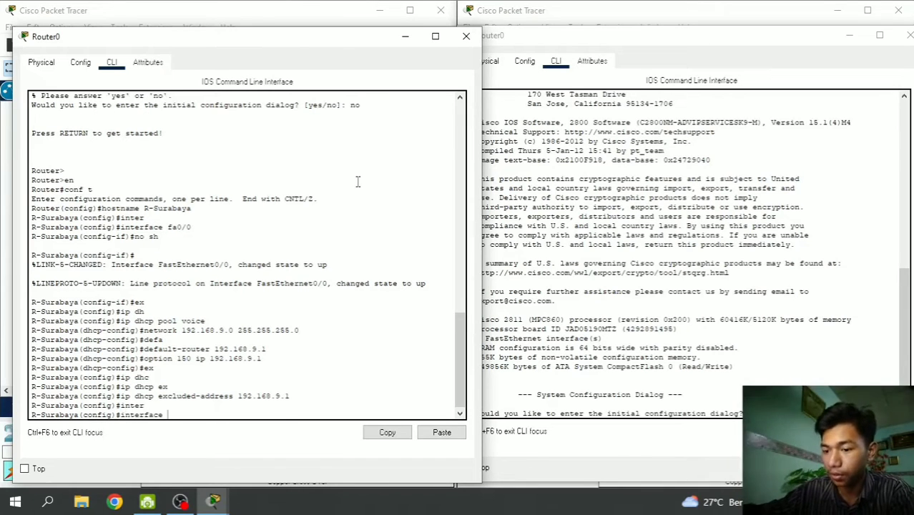
{"action": "type", "text": "fa0/0"}
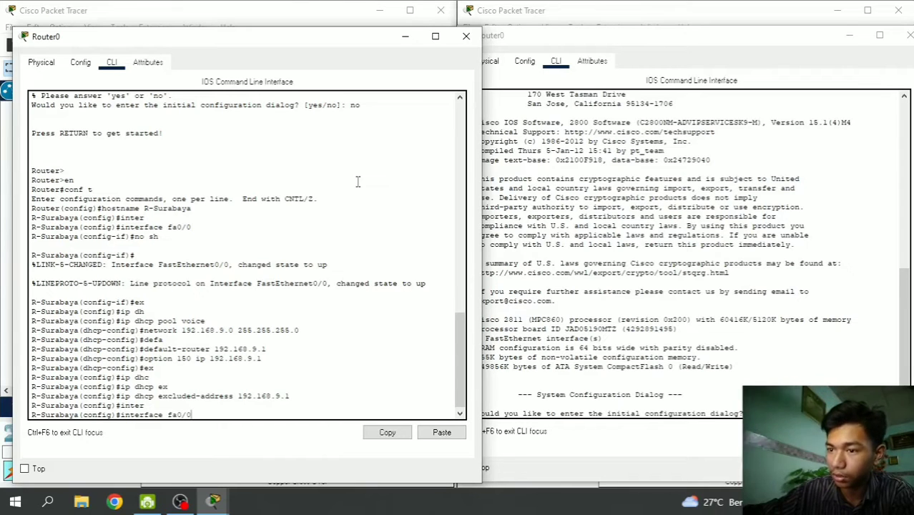
{"action": "key", "text": "Return"}
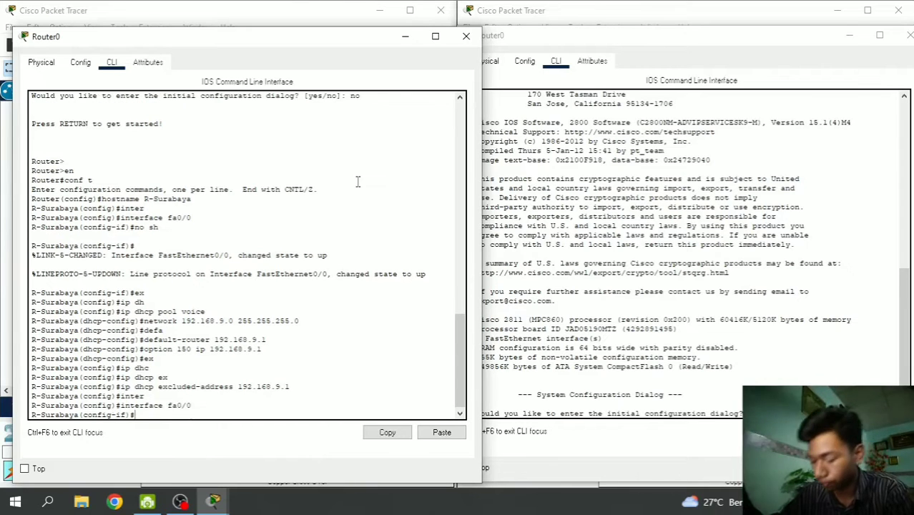
{"action": "type", "text": "ip address"}
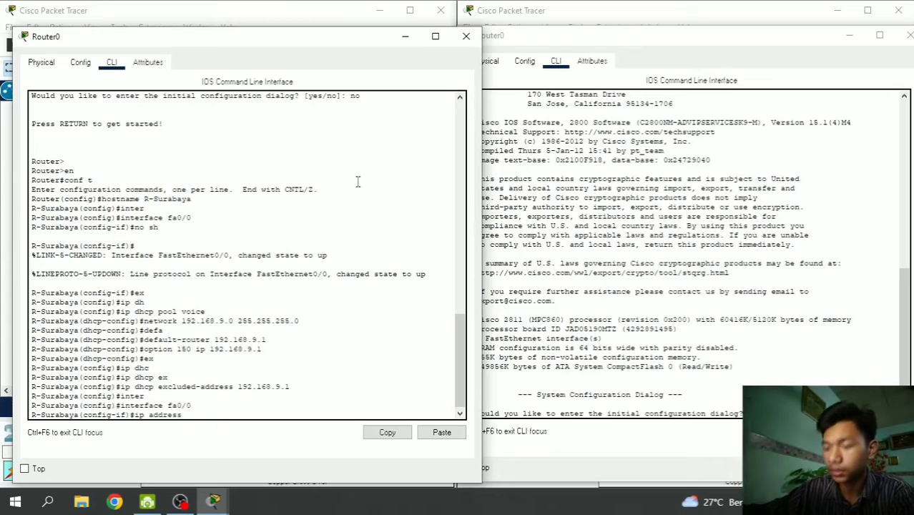
{"action": "type", "text": " 192."}
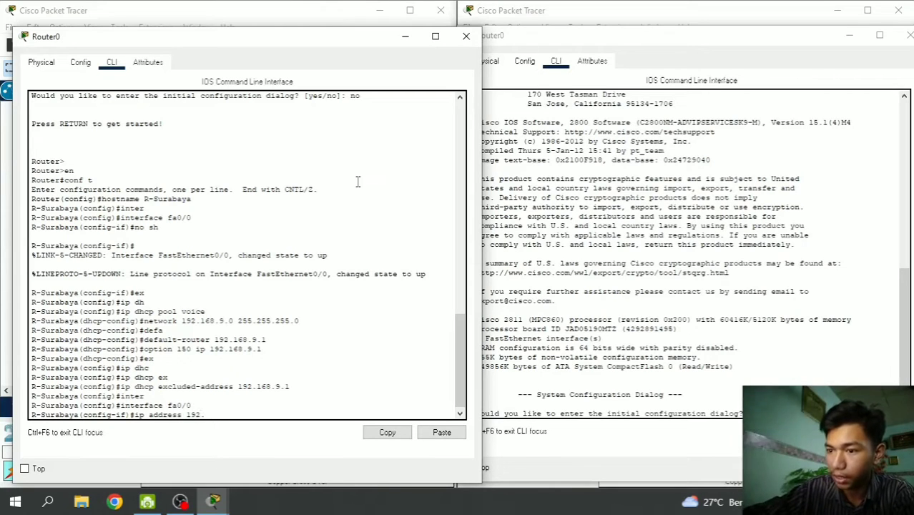
{"action": "type", "text": "168."}
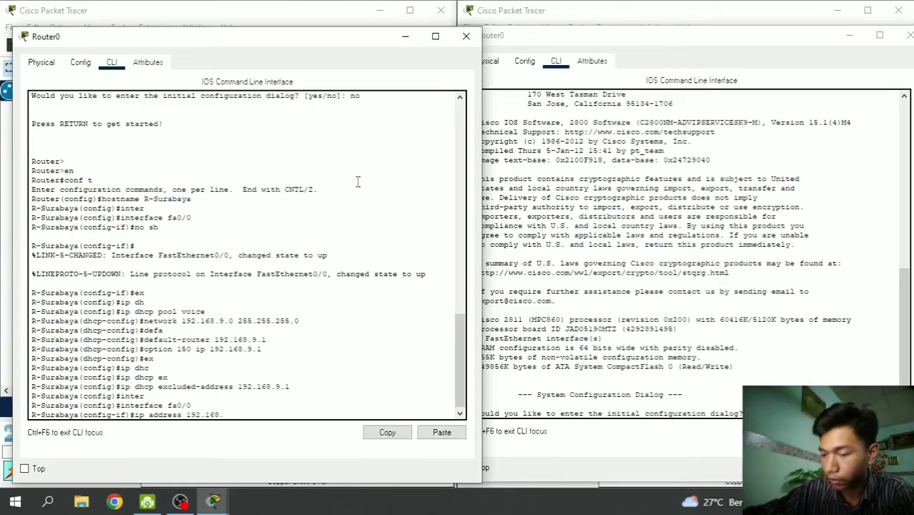
{"action": "type", "text": "9.1"}
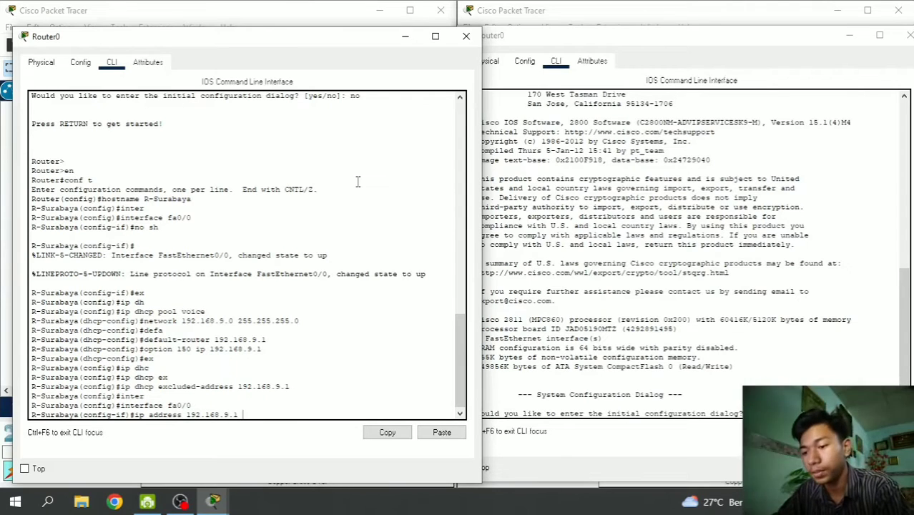
{"action": "type", "text": " 255"}
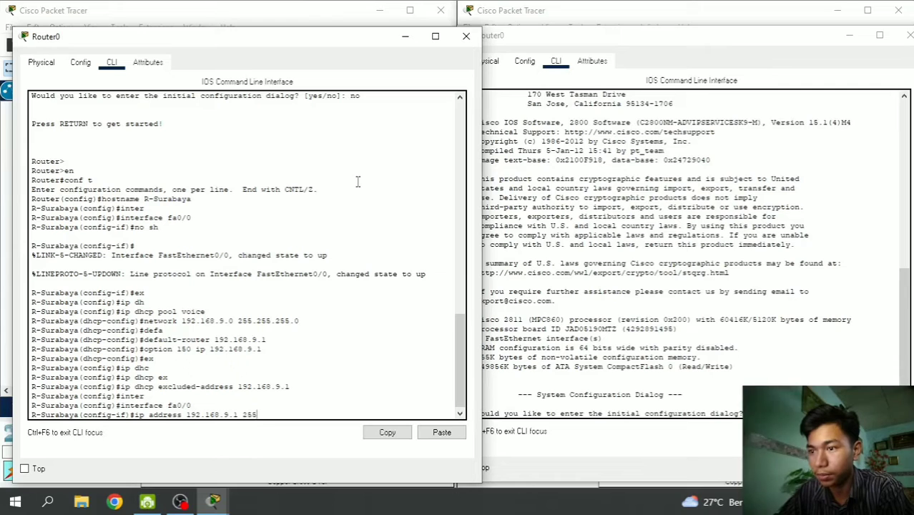
{"action": "type", "text": ".255.255.0"}
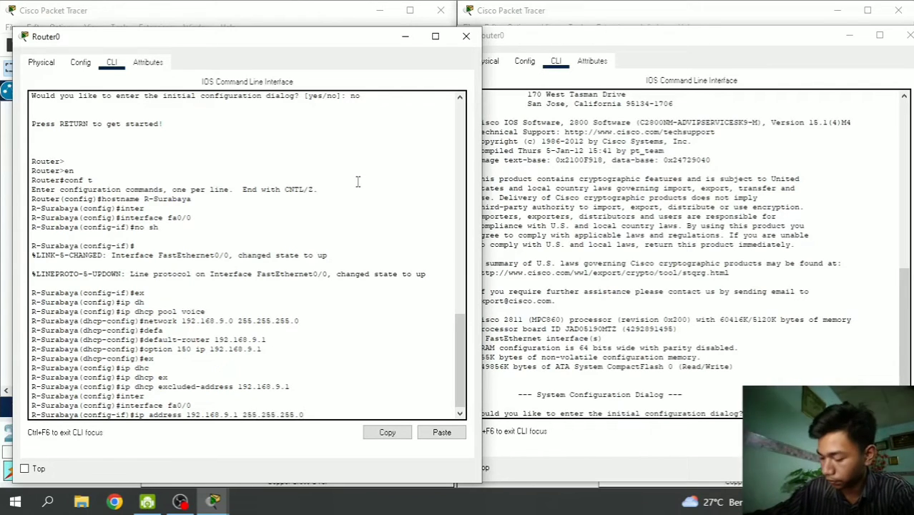
{"action": "key", "text": "Return"}
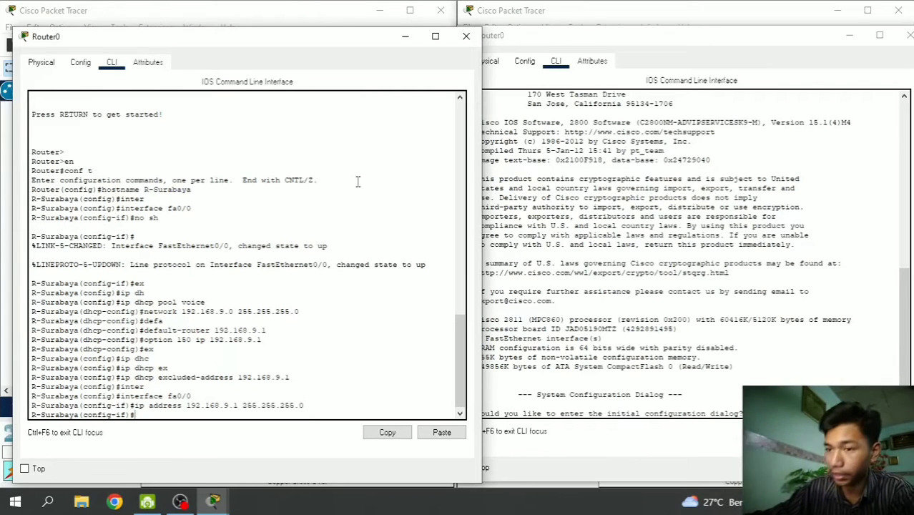
{"action": "type", "text": "ex"}
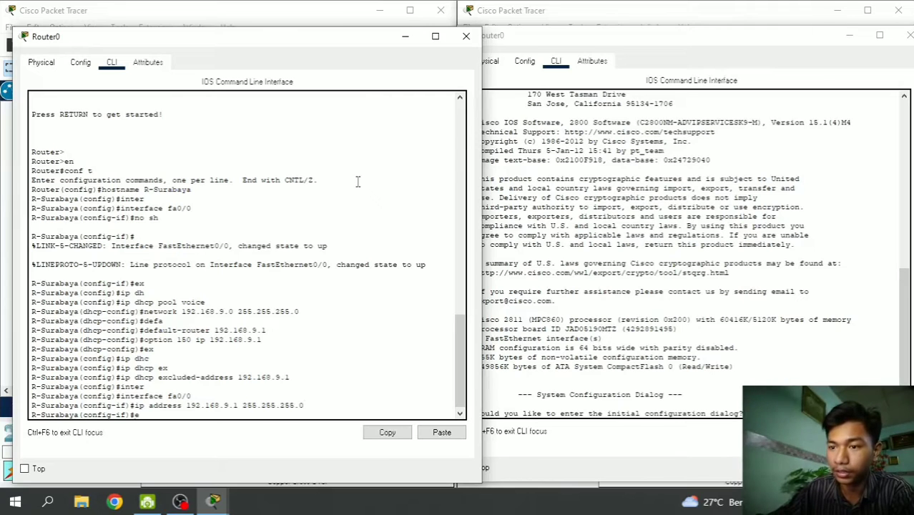
{"action": "key", "text": "Return"}
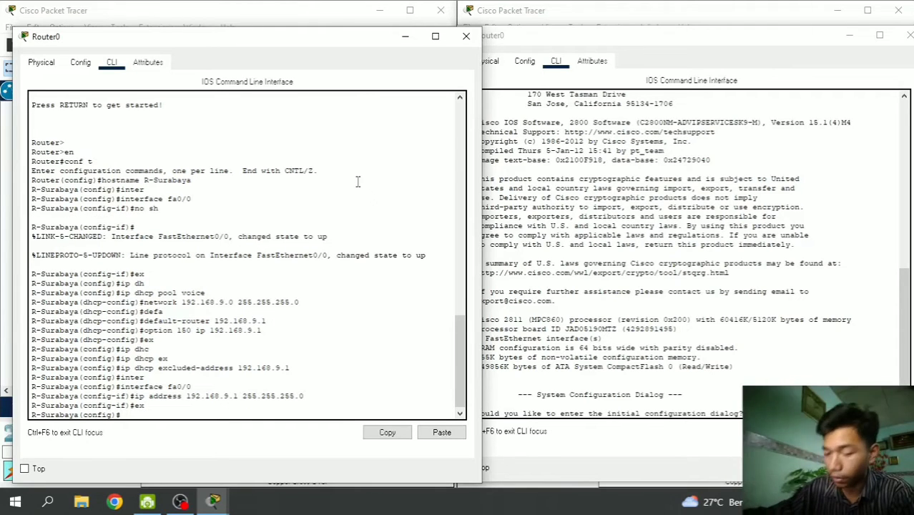
- Enter telephony-service and set max-ephones 4 and max-dn 4
{"action": "type", "text": "tele"}
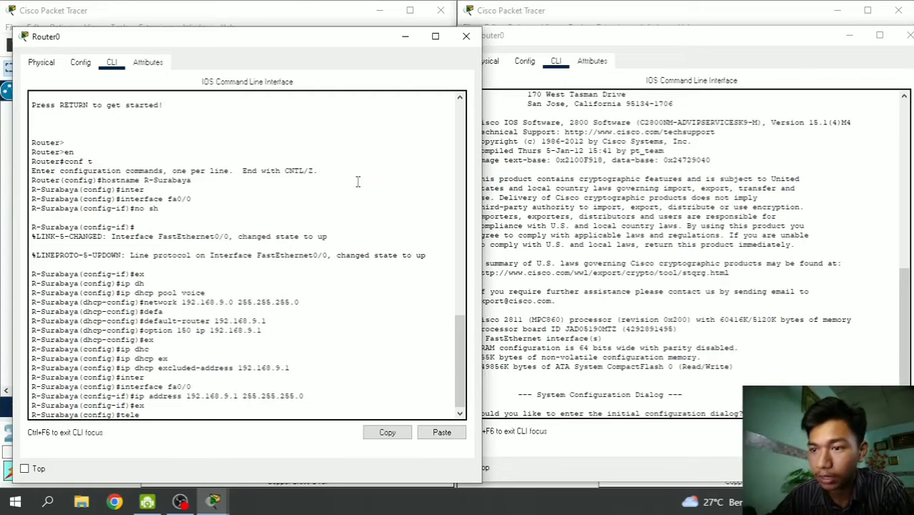
{"action": "key", "text": "Tab"}
{"action": "key", "text": "Return"}
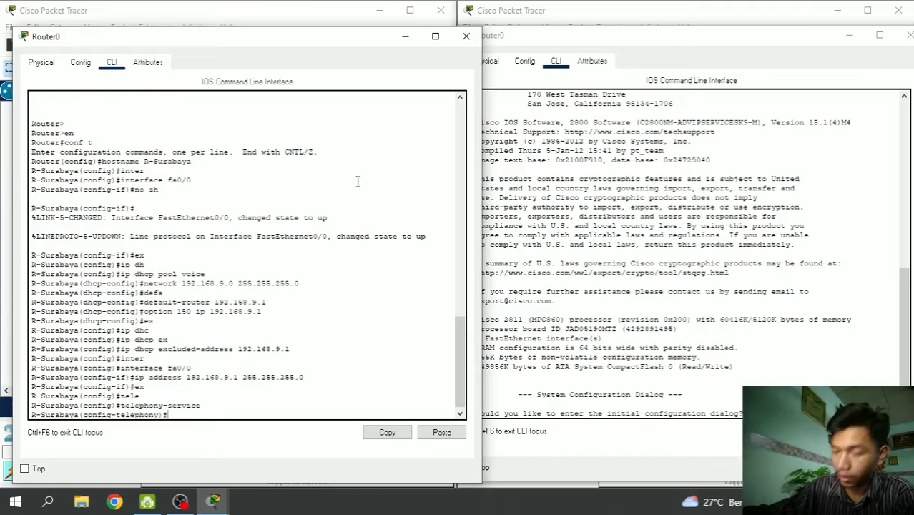
{"action": "type", "text": "max-ep"}
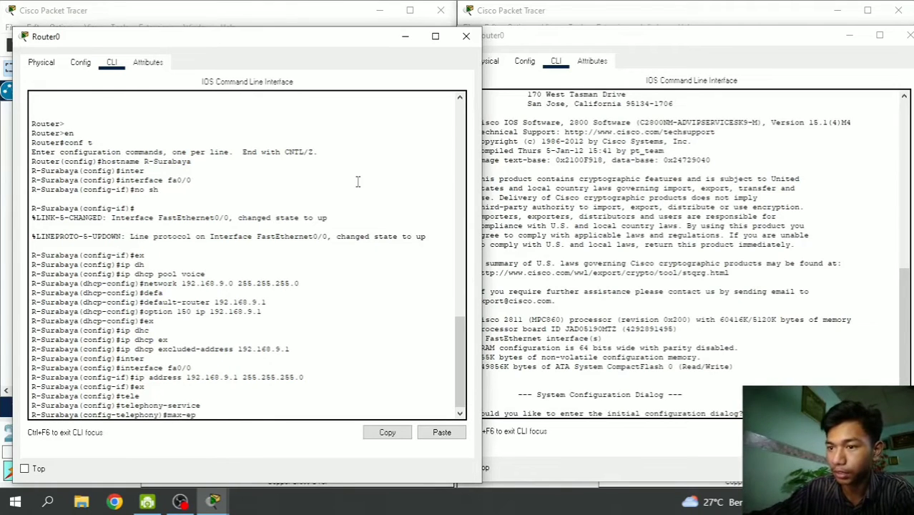
{"action": "key", "text": "Tab"}
{"action": "type", "text": "4"}
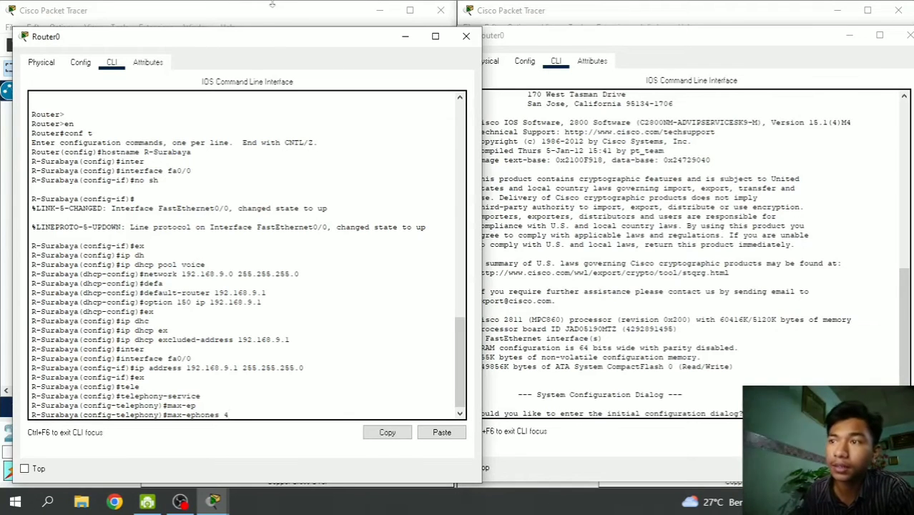
{"action": "left_click_drag", "start_coordinate": [264, 43], "coordinate": [644, 46]}
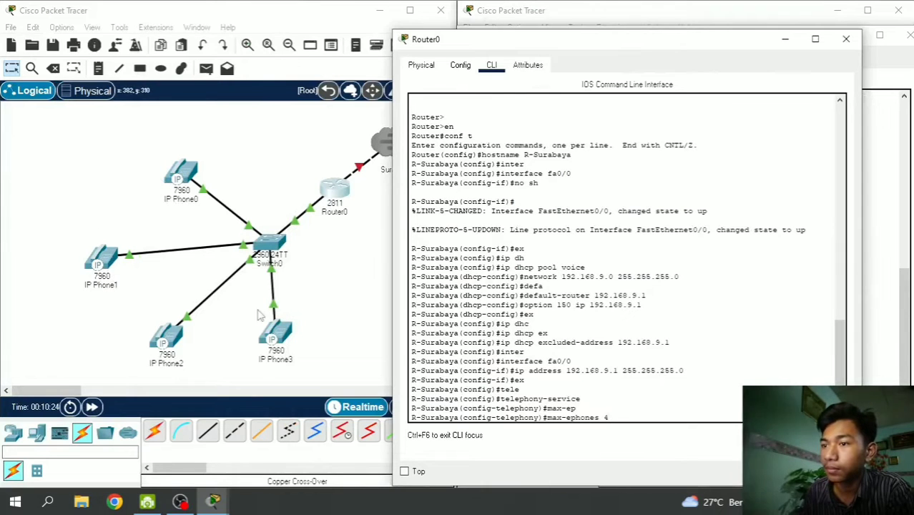
{"action": "left_click_drag", "start_coordinate": [498, 46], "coordinate": [114, 41]}
{"action": "key", "text": "Return"}
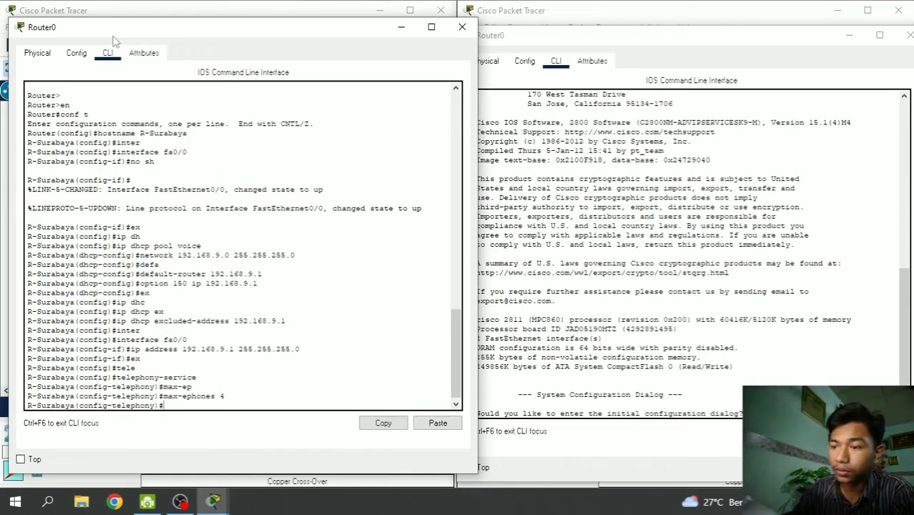
{"action": "type", "text": "max"}
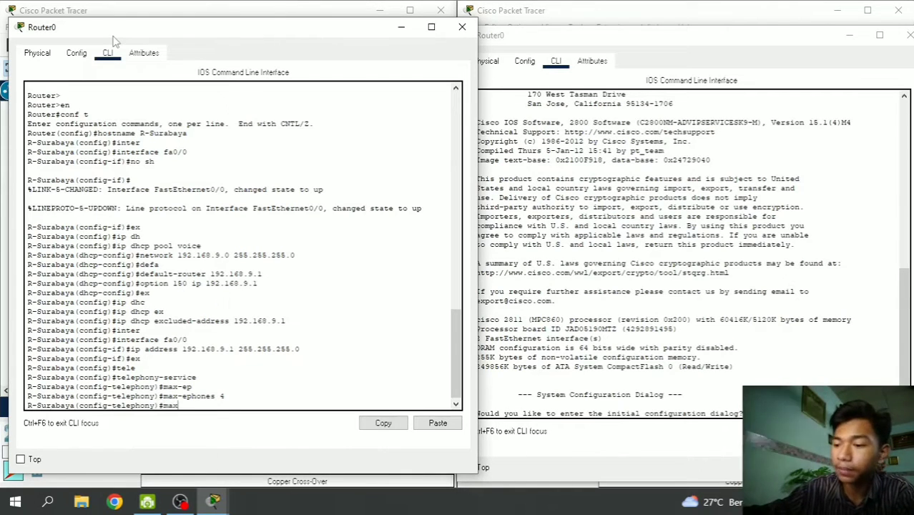
{"action": "type", "text": "-dn 4"}
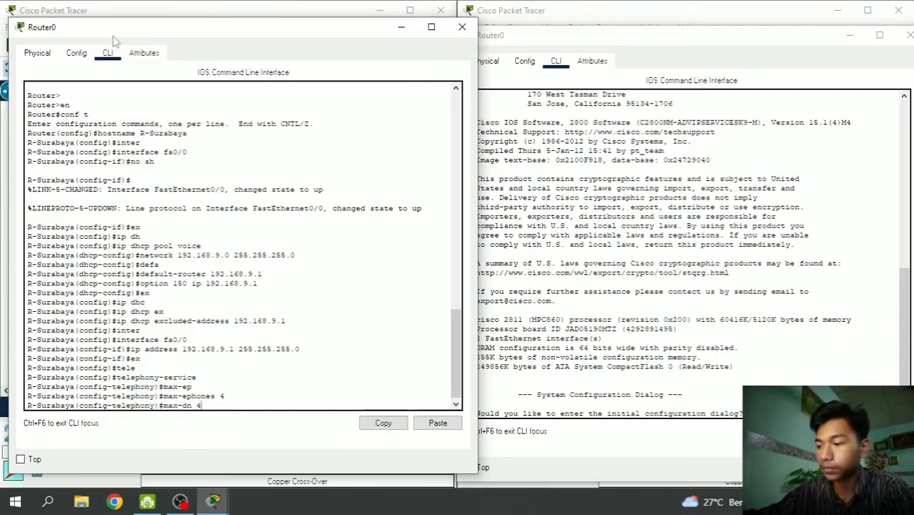
{"action": "key", "text": "Return"}
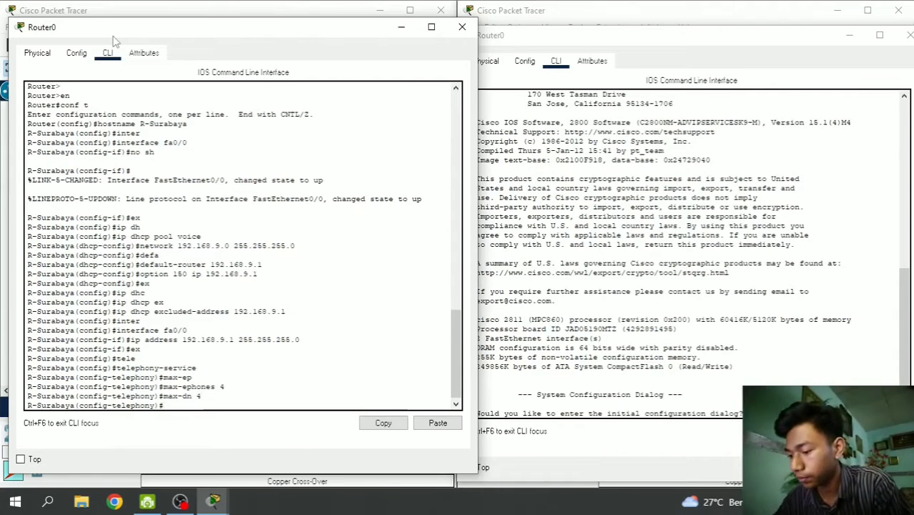
- Set ip source-address 192.168.9.1 port 2000 and auto assign 1 to 4, then exit
{"action": "type", "text": "ip sour"}
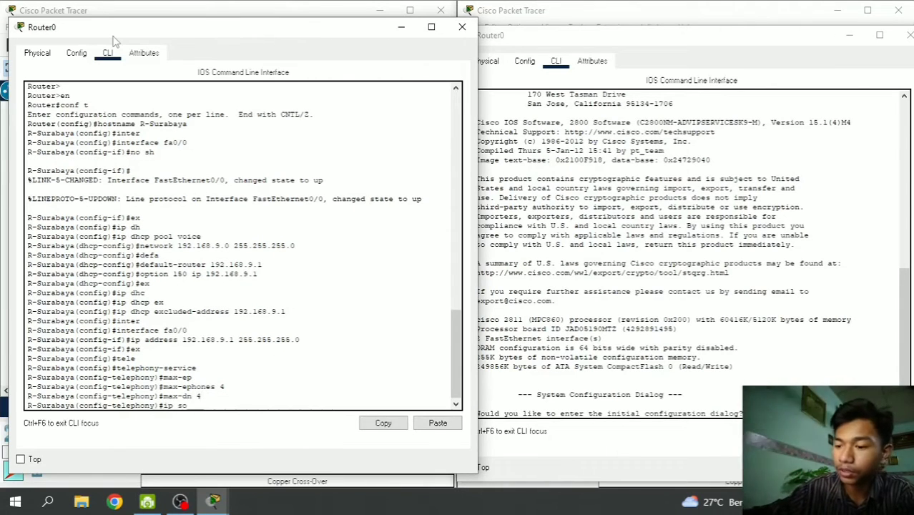
{"action": "key", "text": "Tab"}
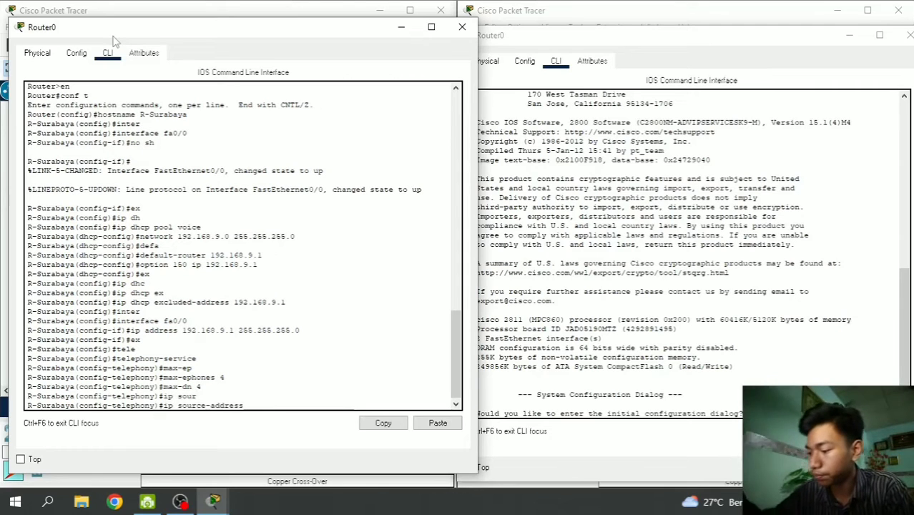
{"action": "type", "text": "192.1"}
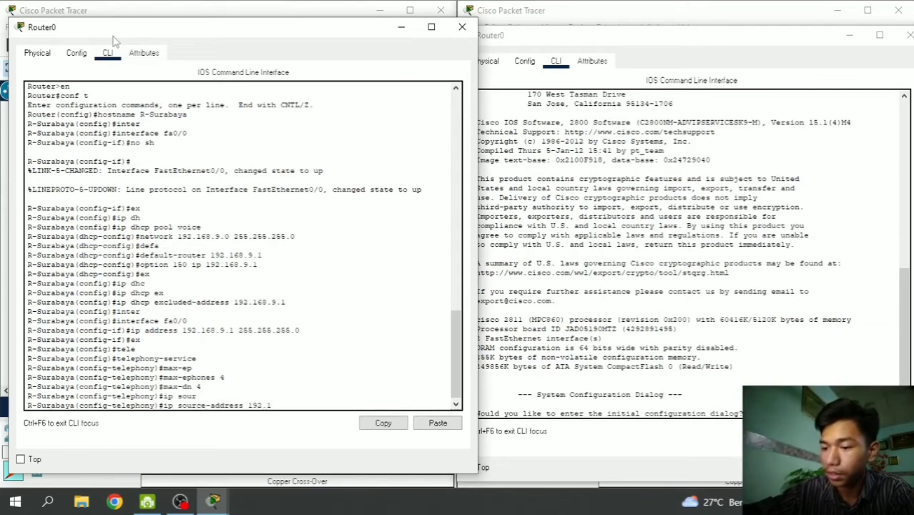
{"action": "type", "text": "68.9.1"}
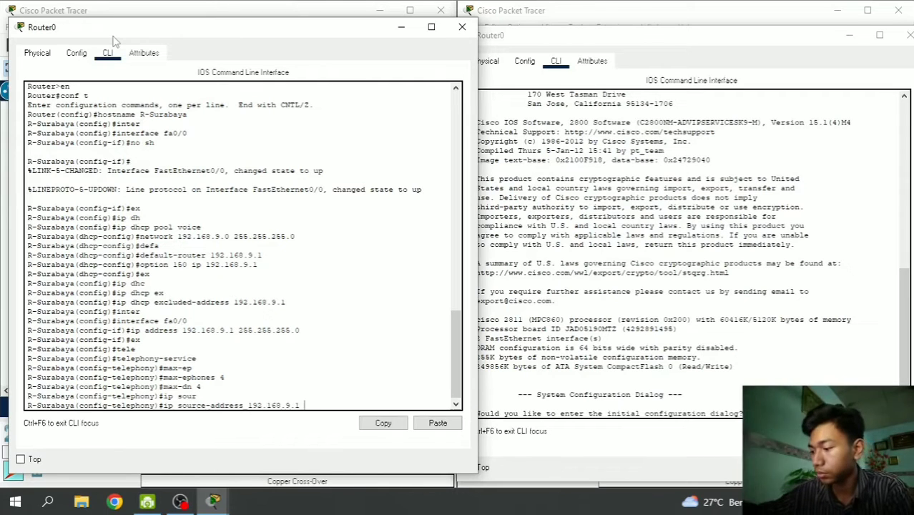
{"action": "type", "text": " port 20000"}
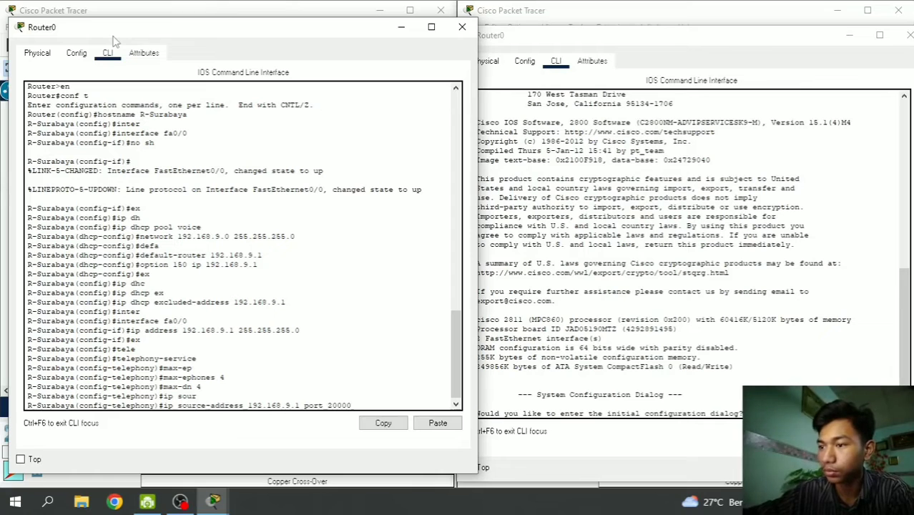
{"action": "key", "text": "BackSpace"}
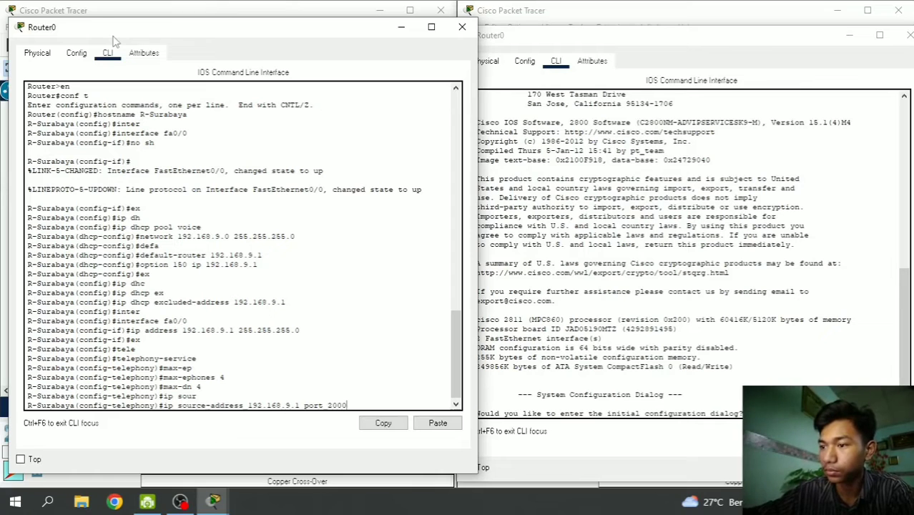
{"action": "key", "text": "Return"}
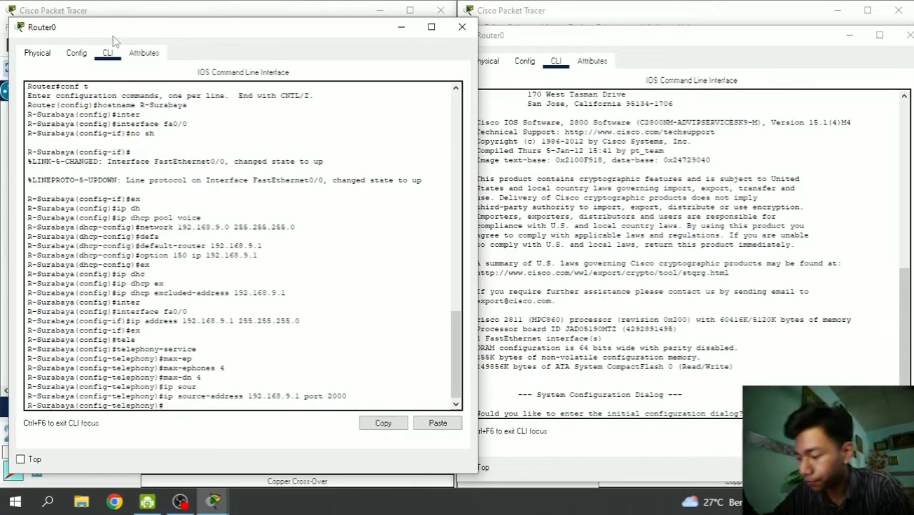
{"action": "type", "text": "a"}
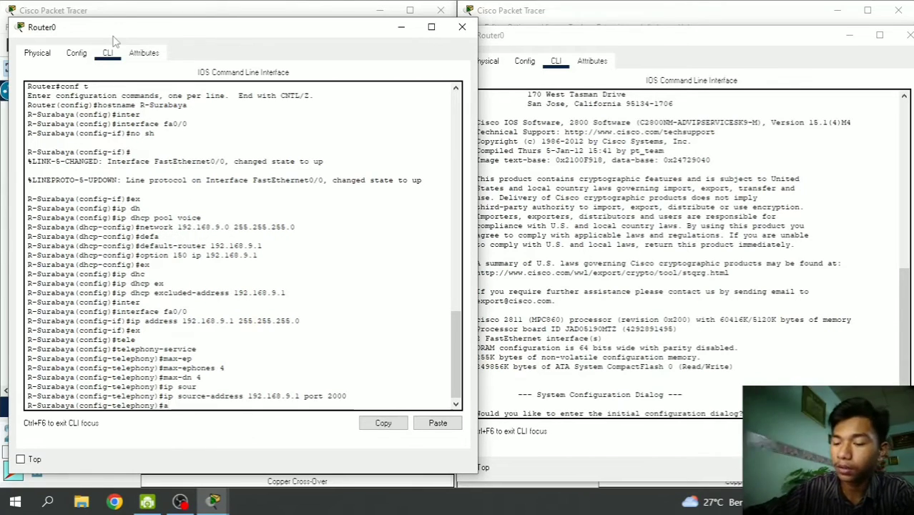
{"action": "type", "text": "uto a"}
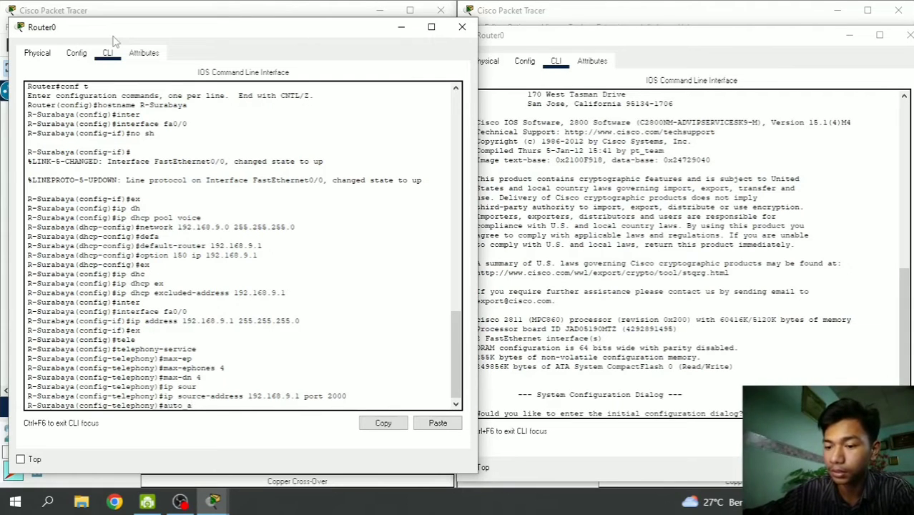
{"action": "type", "text": "s"}
{"action": "key", "text": "Tab"}
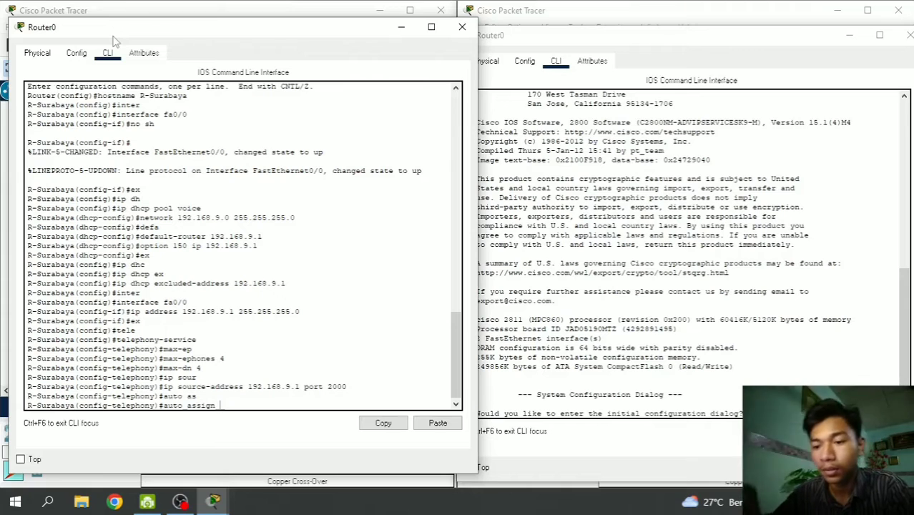
{"action": "type", "text": "1"}
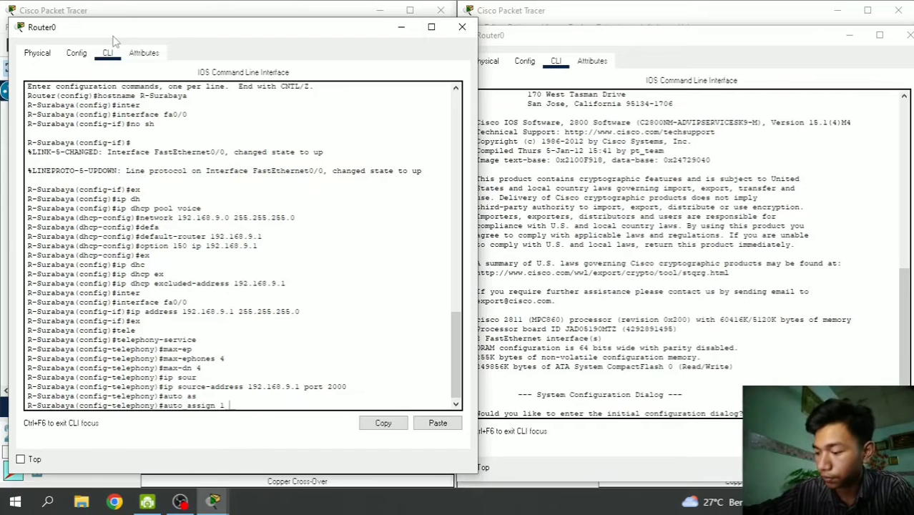
{"action": "type", "text": "to"}
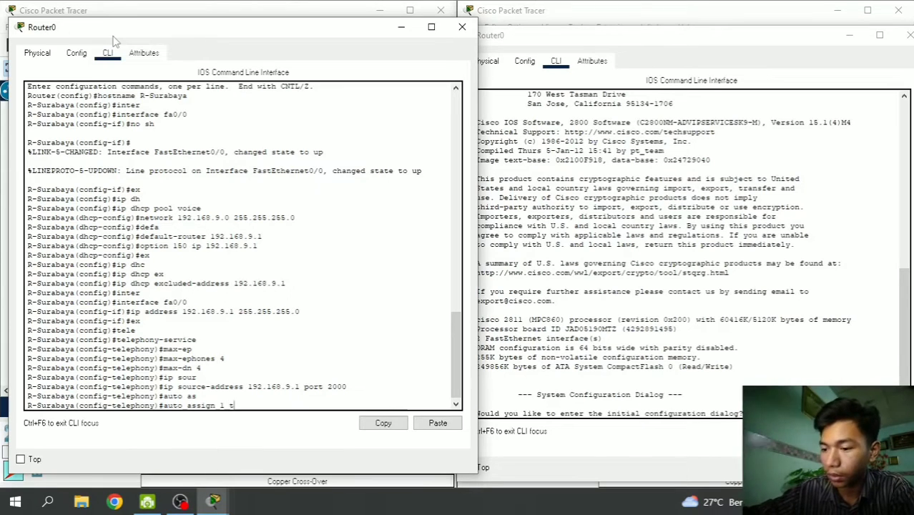
{"action": "type", "text": " 4"}
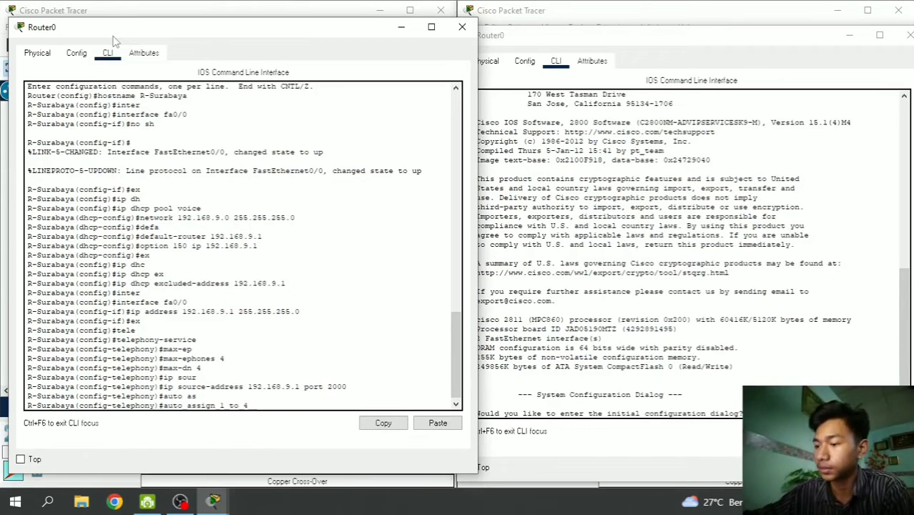
{"action": "key", "text": "Return"}
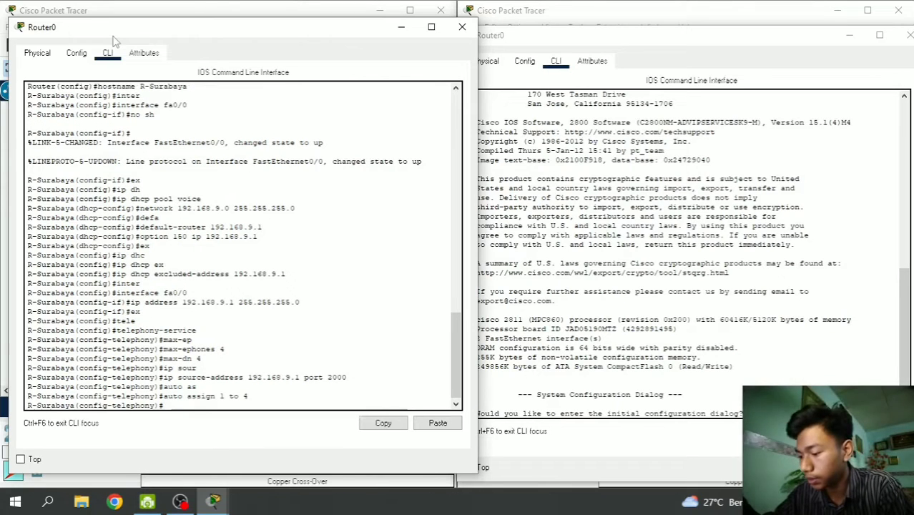
{"action": "type", "text": "ex"}
{"action": "key", "text": "Return"}
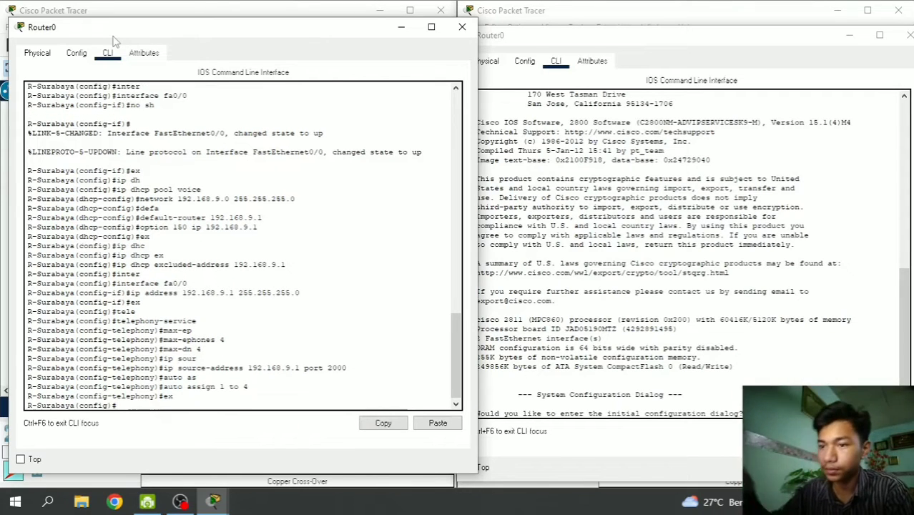
- Under ephone-dn 1 enter number 1001, wait for the phone registration message, then exit
{"action": "type", "text": "ephone"}
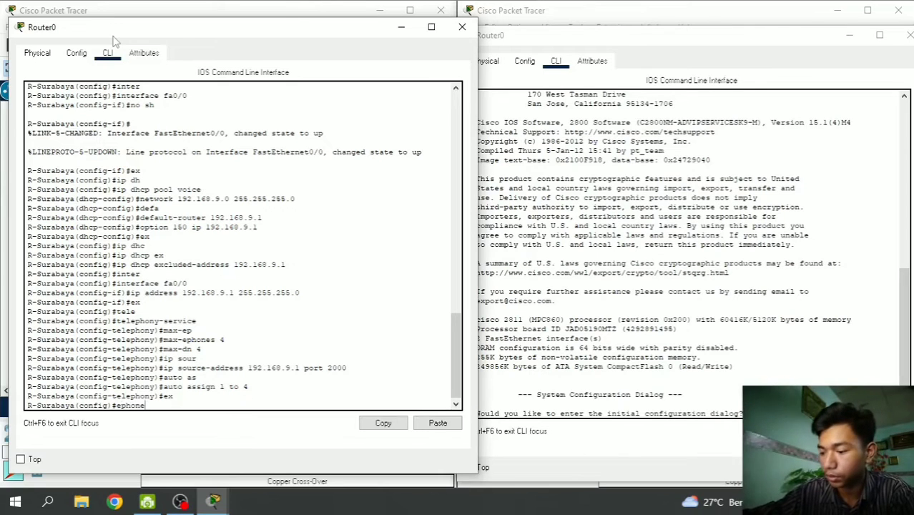
{"action": "type", "text": "-dn"}
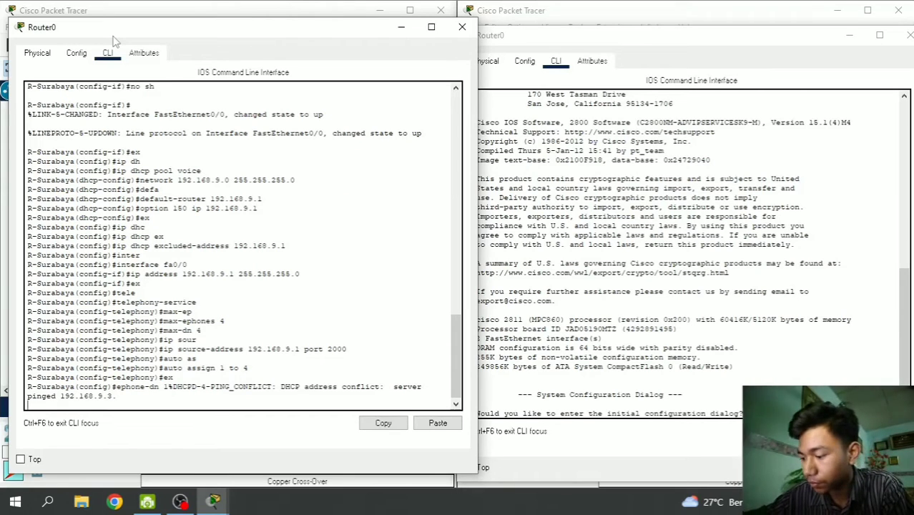
{"action": "key", "text": "Return"}
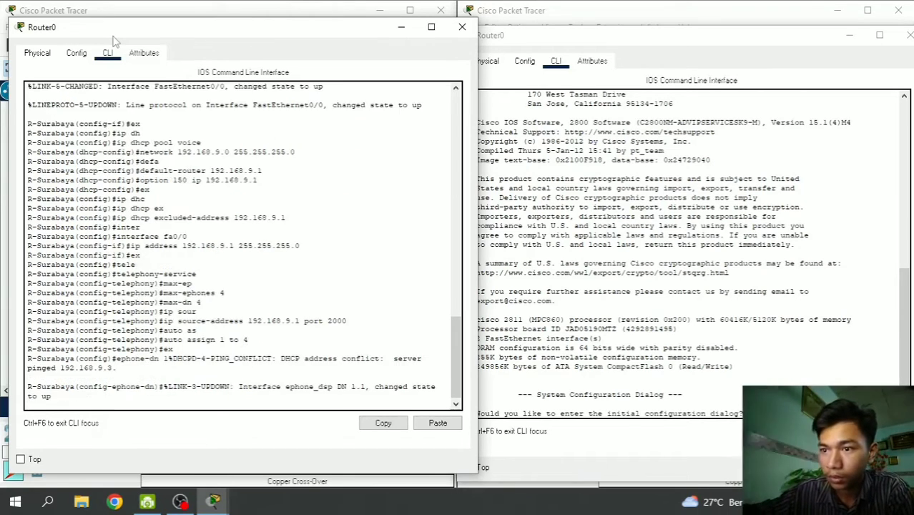
{"action": "key", "text": "Return"}
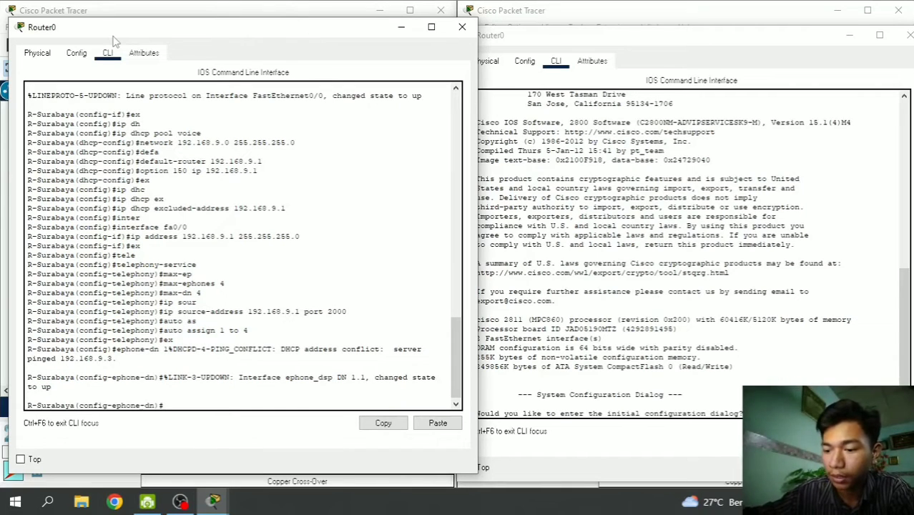
{"action": "type", "text": "number"}
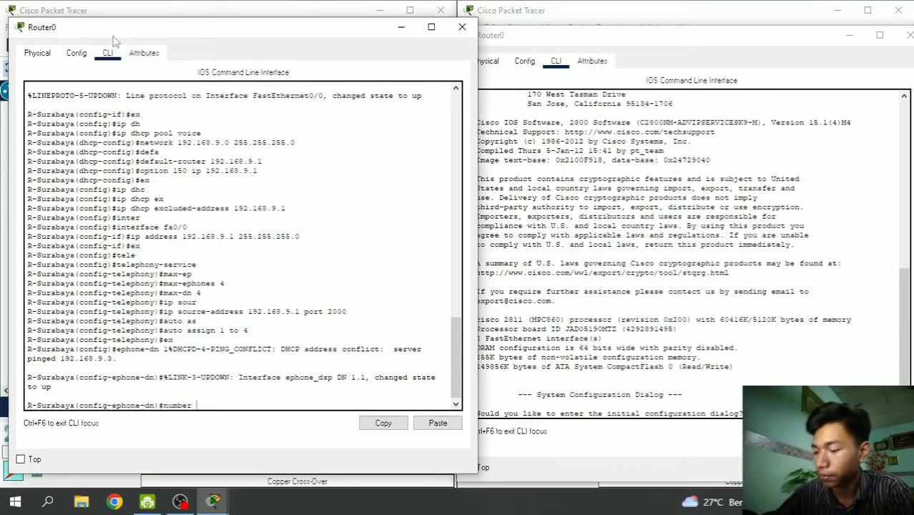
{"action": "type", "text": " 1001"}
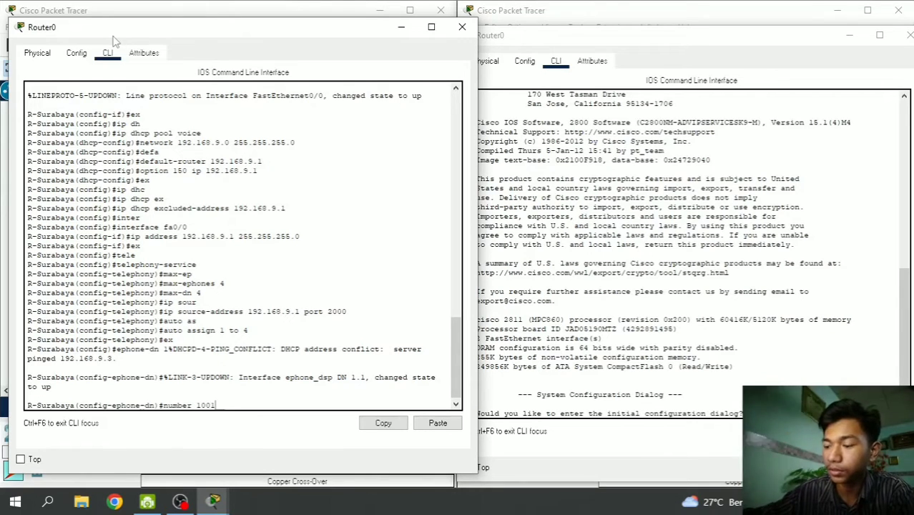
{"action": "key", "text": "Return"}
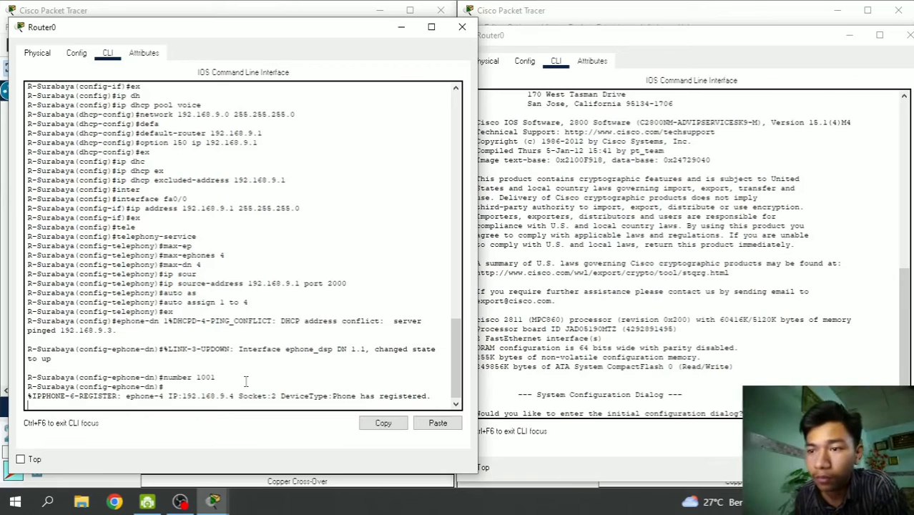
{"action": "key", "text": "Return"}
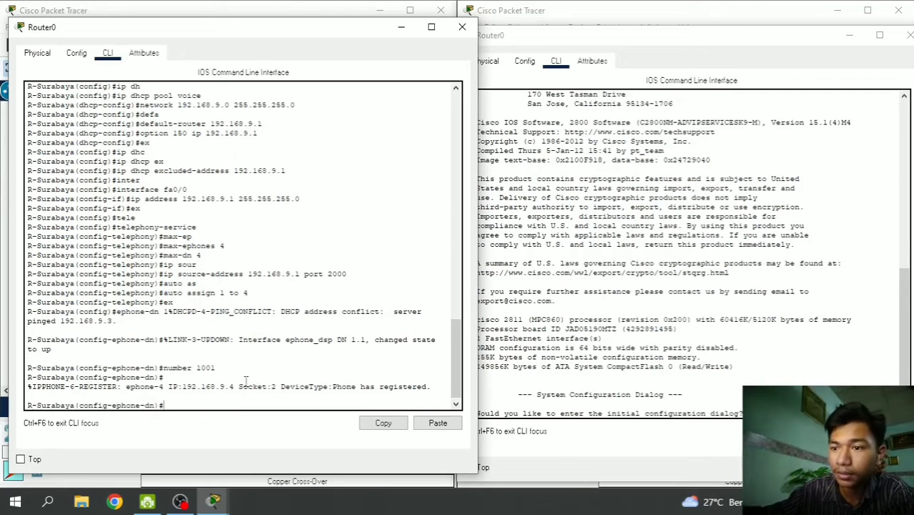
{"action": "type", "text": "ex"}
{"action": "key", "text": "Return"}
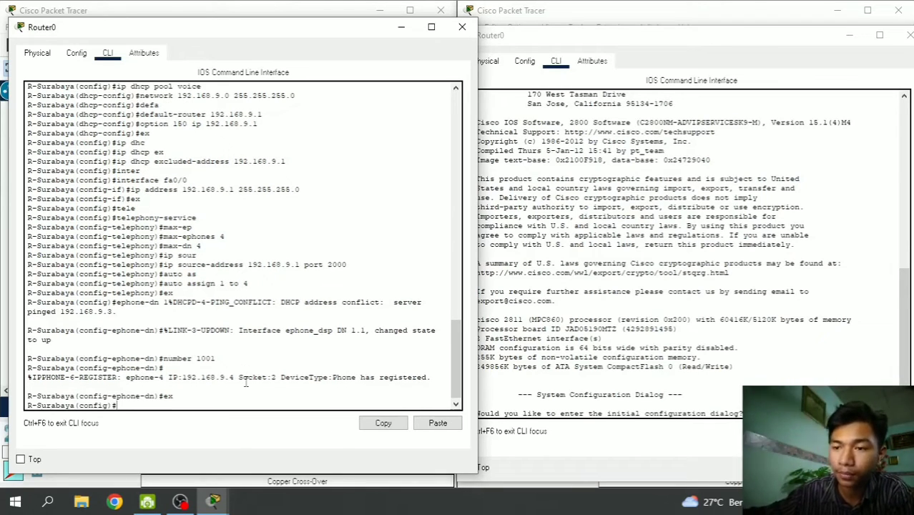
- Enter ephone-dn 2 with number 1002, clear the registration messages, and exit
{"action": "type", "text": "ephone"}
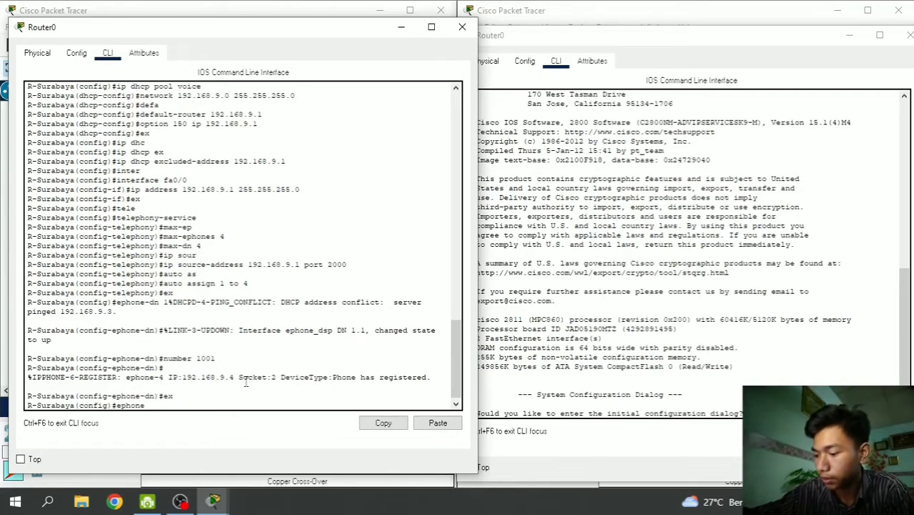
{"action": "type", "text": "-"}
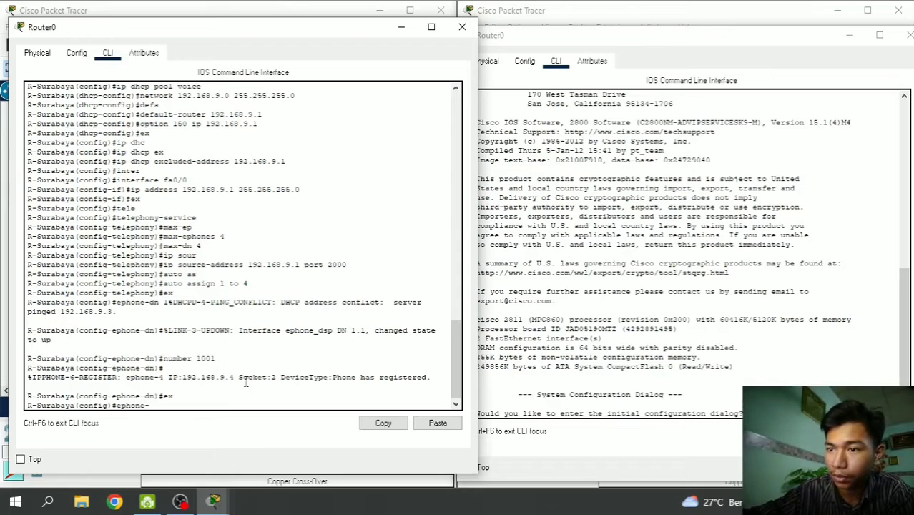
{"action": "type", "text": "dn 2"}
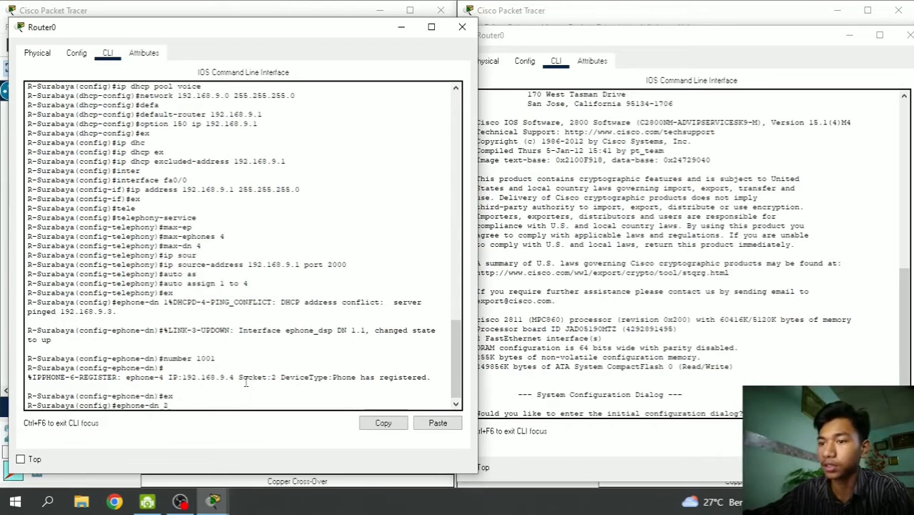
{"action": "key", "text": "Return"}
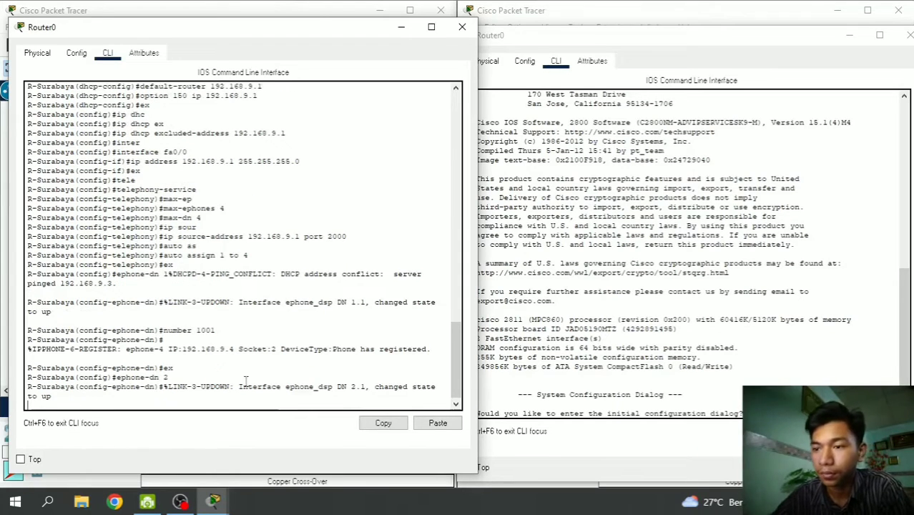
{"action": "key", "text": "Return"}
{"action": "type", "text": "num"}
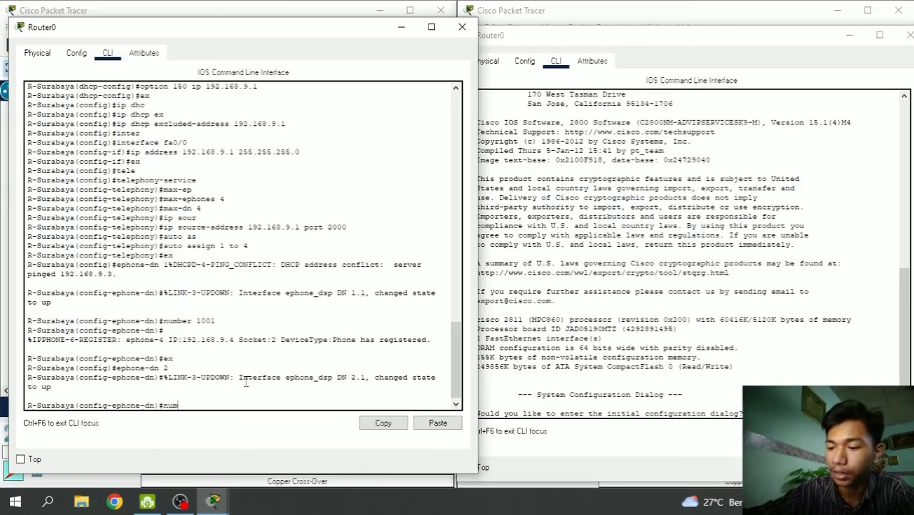
{"action": "type", "text": "ber 100"}
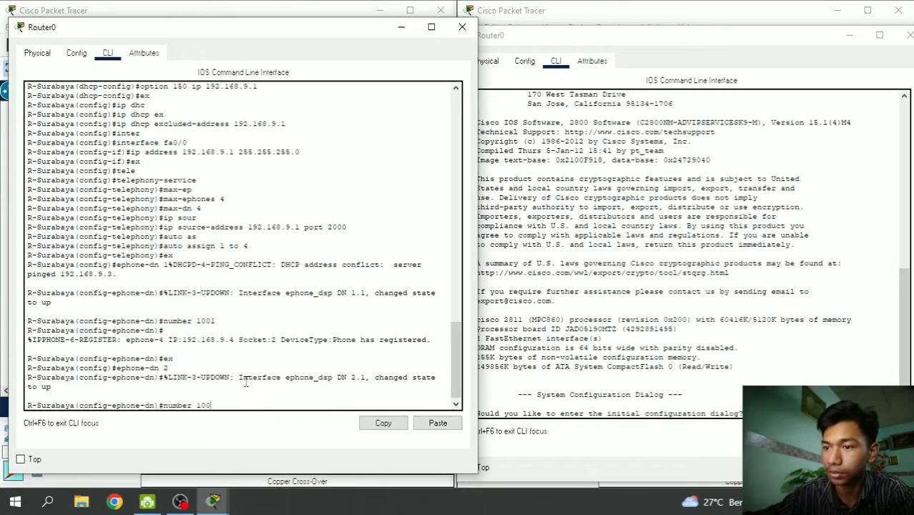
{"action": "type", "text": "2"}
{"action": "key", "text": "Return"}
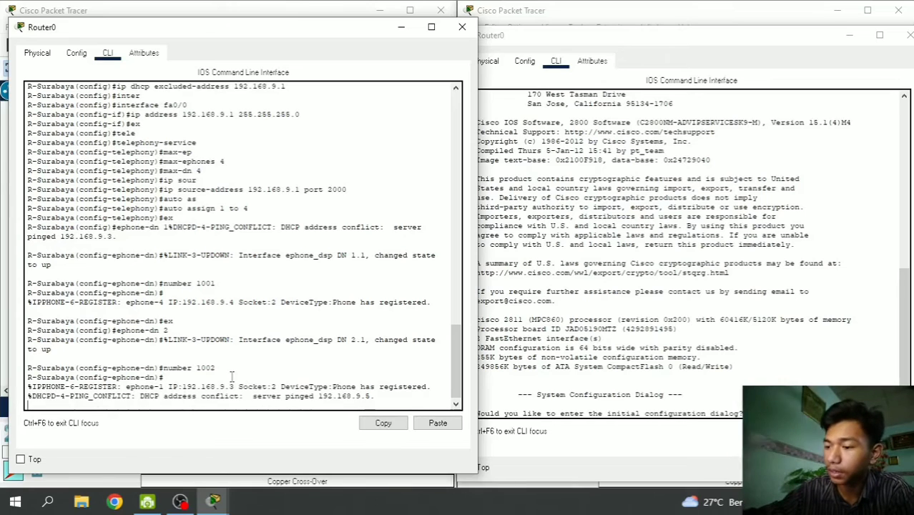
{"action": "key", "text": "Return"}
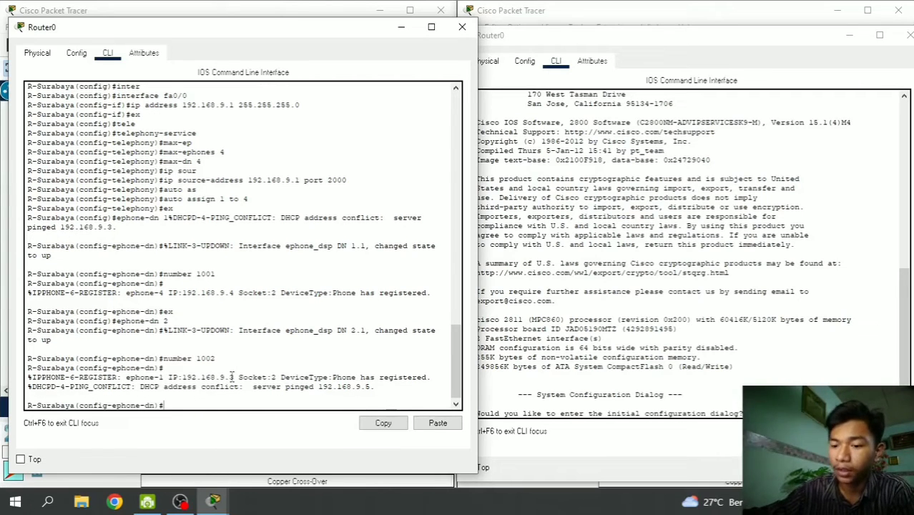
{"action": "type", "text": "ex"}
{"action": "key", "text": "Return"}
- Create ephone-dn 3 with number 1003, fixing the mistyped command, then exit
{"action": "type", "text": "ep"}
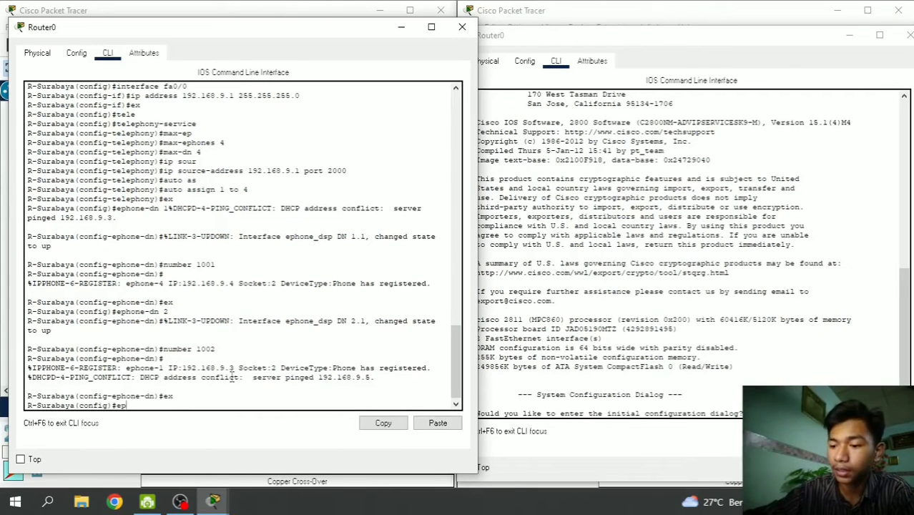
{"action": "type", "text": "hone"}
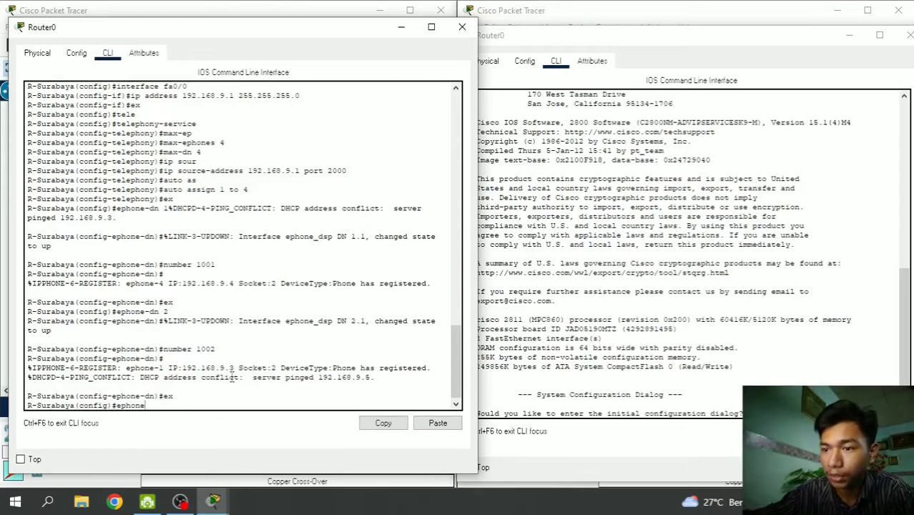
{"action": "type", "text": " 3"}
{"action": "key", "text": "BackSpace"}
{"action": "key", "text": "BackSpace"}
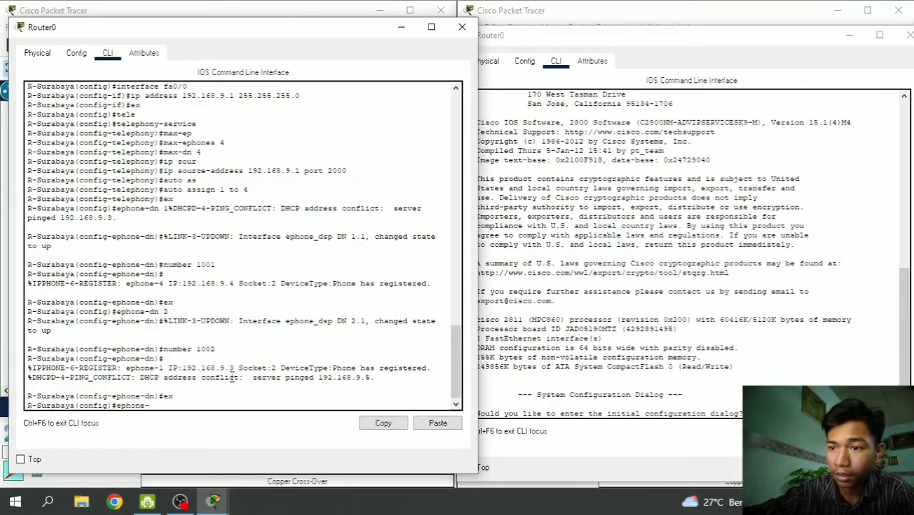
{"action": "type", "text": "-dn"}
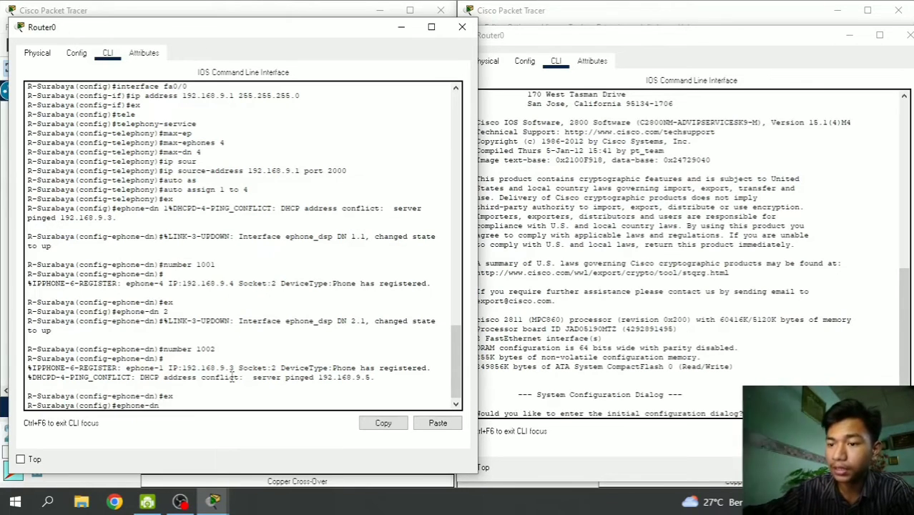
{"action": "type", "text": " 3"}
{"action": "key", "text": "Return"}
{"action": "key", "text": "Return"}
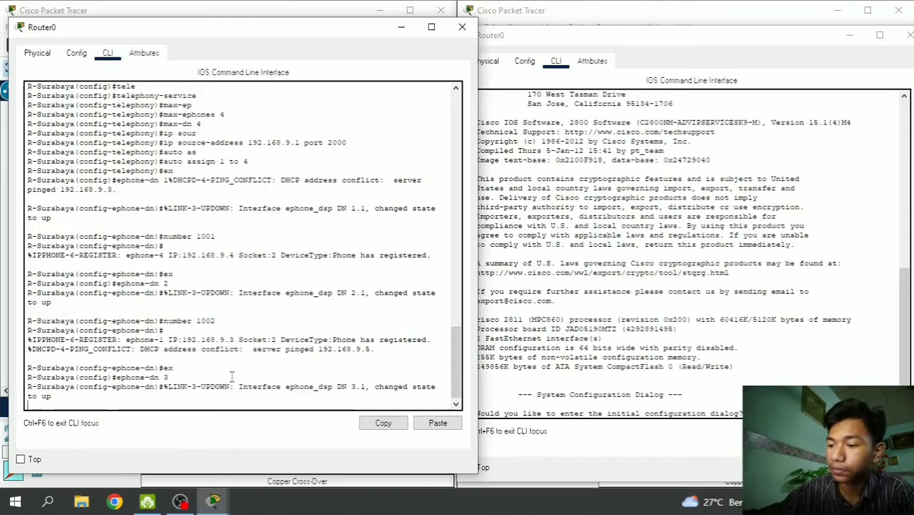
{"action": "type", "text": "number "}
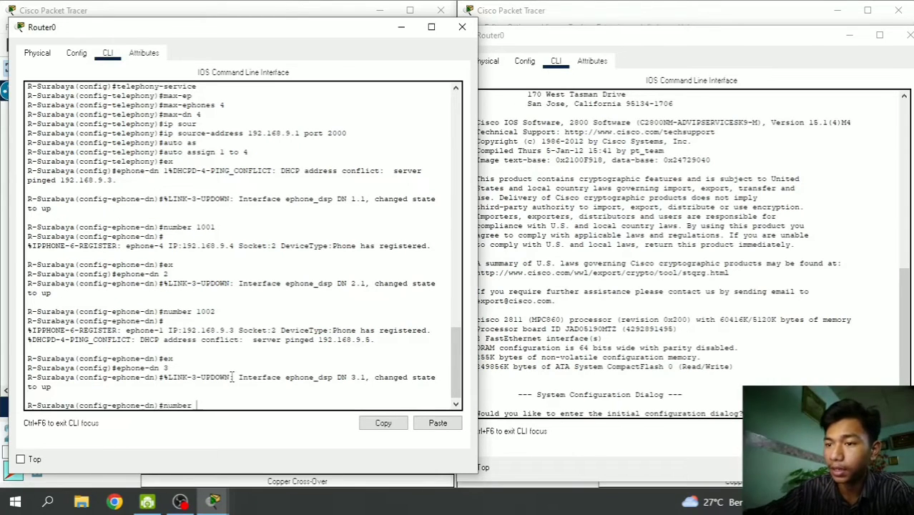
{"action": "type", "text": "1003"}
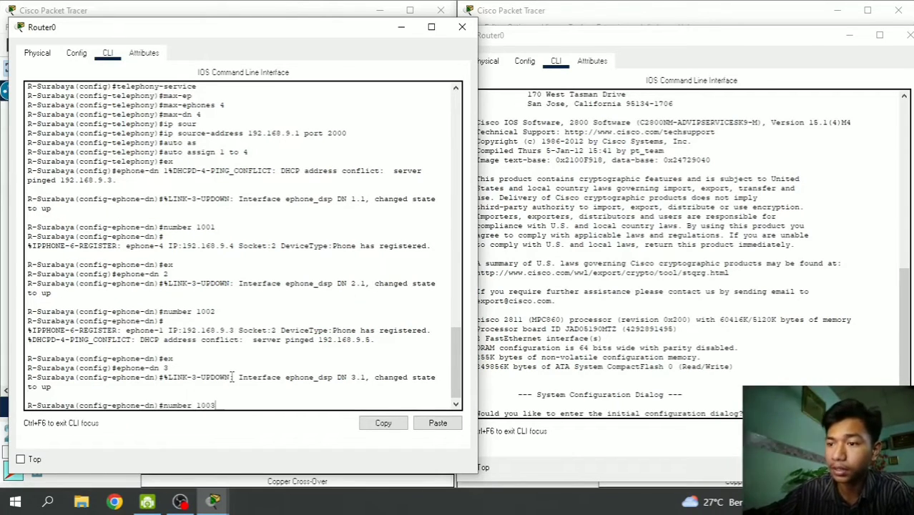
{"action": "key", "text": "Return"}
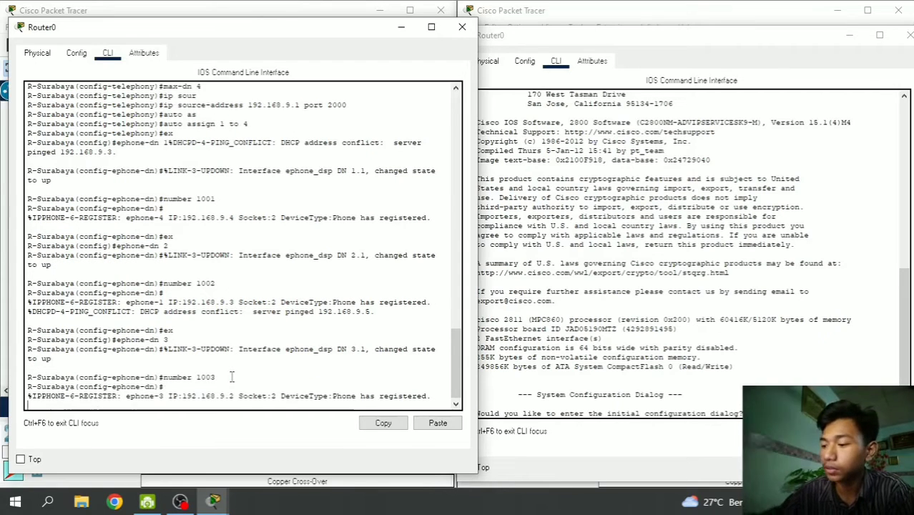
{"action": "key", "text": "Return"}
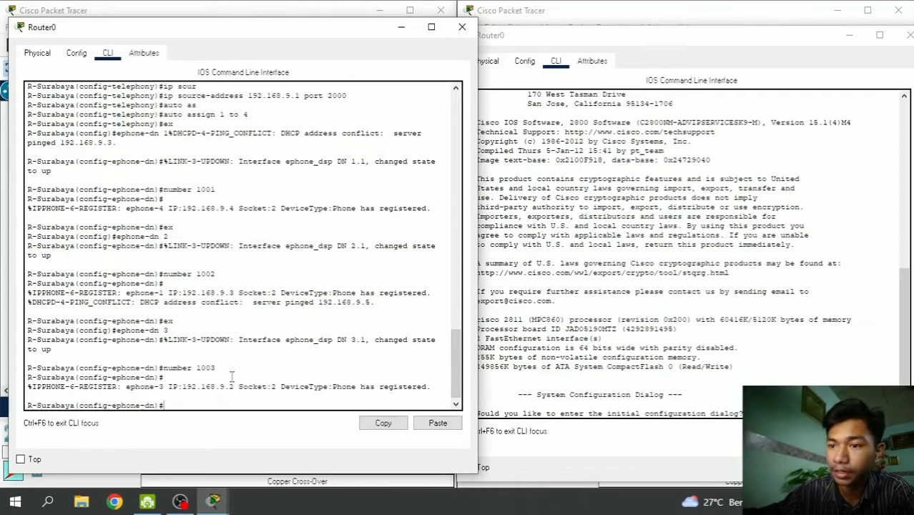
{"action": "type", "text": "ex"}
{"action": "key", "text": "Return"}
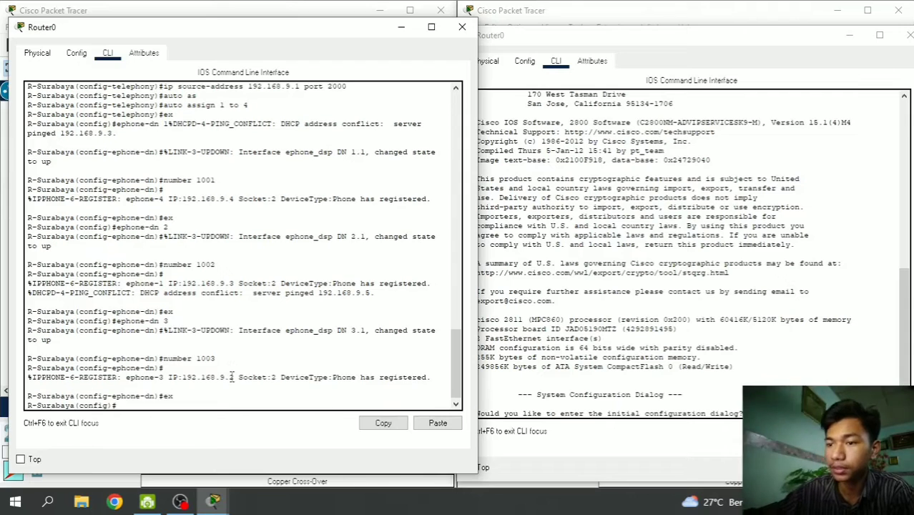
- Create ephone-dn 4 with number 1004
{"action": "type", "text": "ephone"}
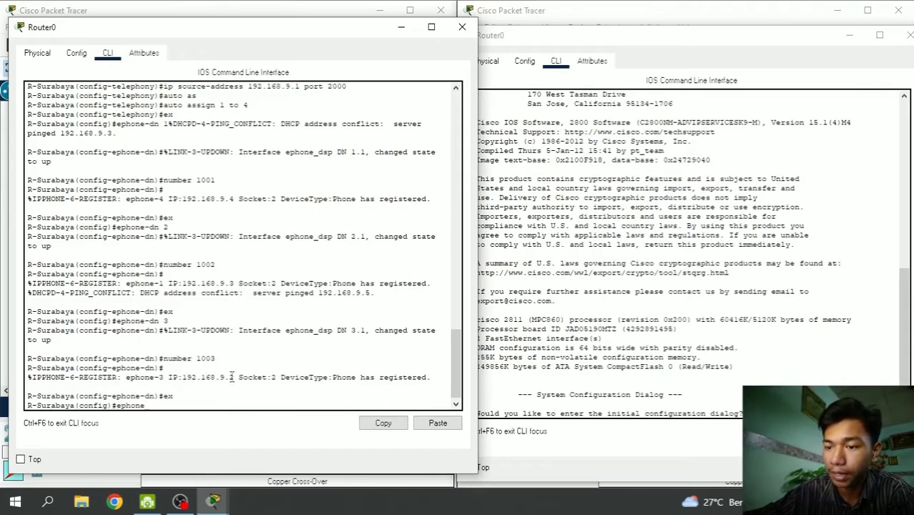
{"action": "type", "text": "-dn 4"}
{"action": "key", "text": "Return"}
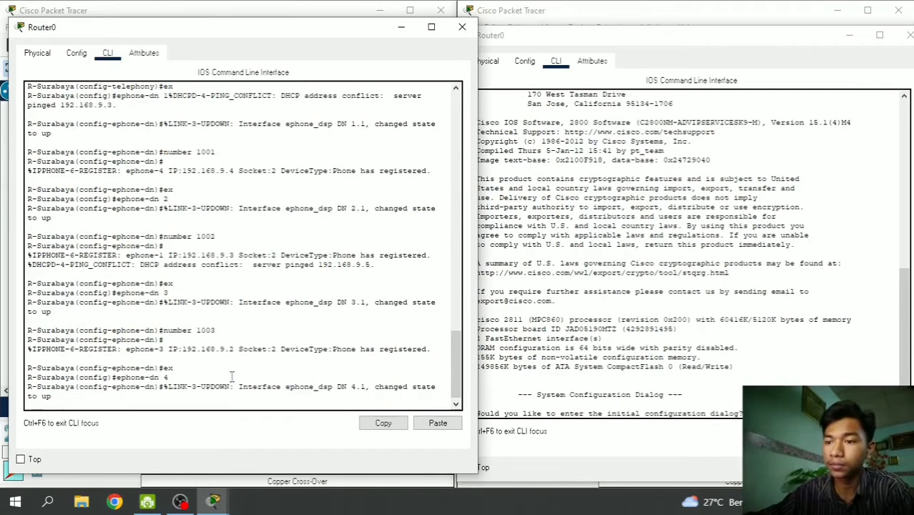
{"action": "key", "text": "Return"}
{"action": "type", "text": "n"}
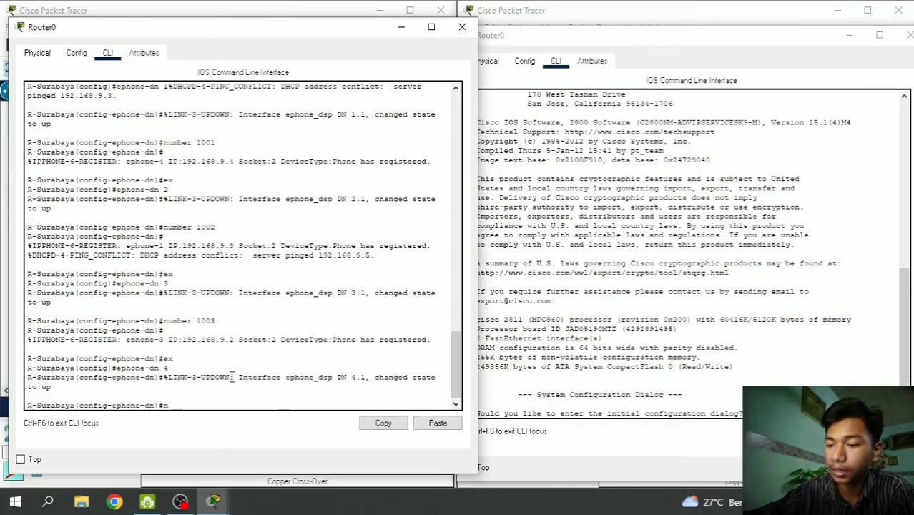
{"action": "type", "text": "umber 1004"}
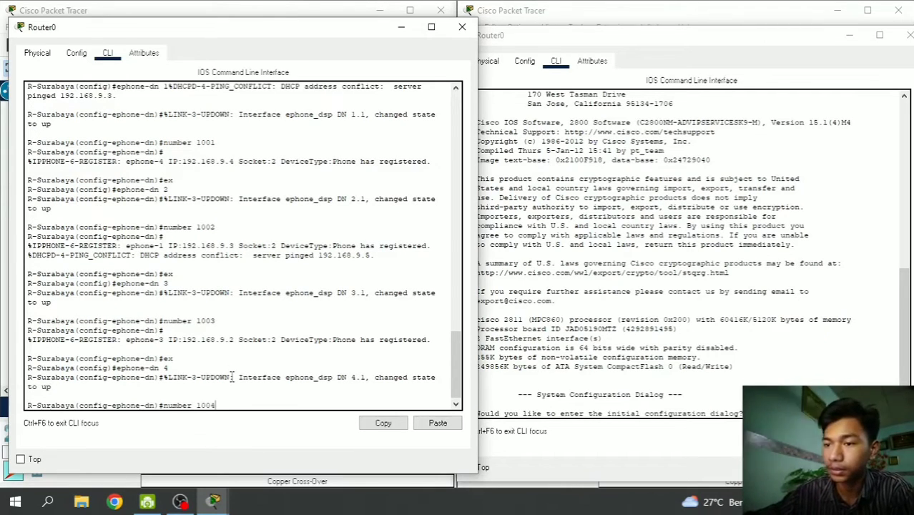
{"action": "key", "text": "Return"}
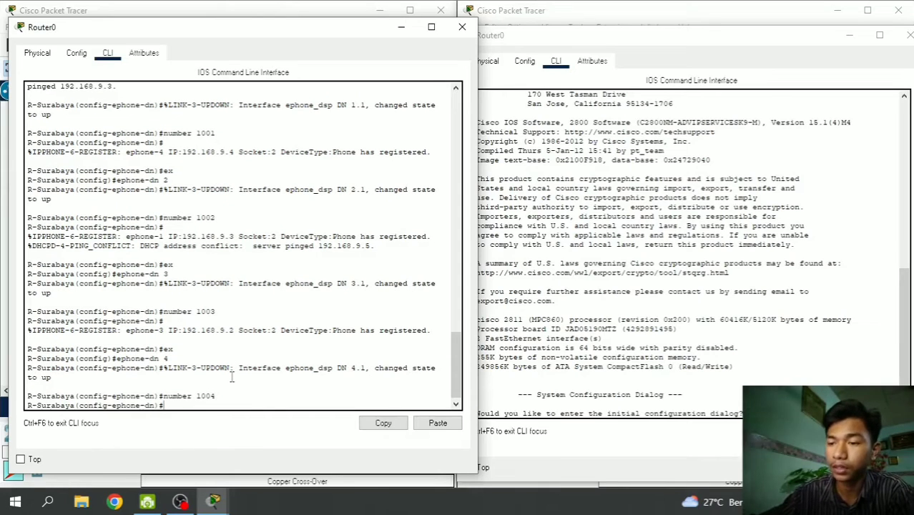
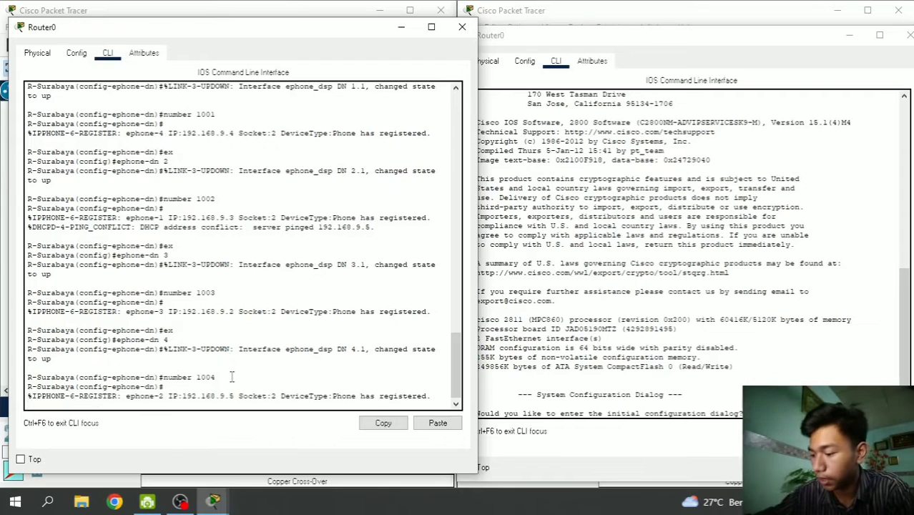
- Confirm number 1004 on ephone-dn 4 so the fourth phone registers at 192.168.9.5
{"action": "key", "text": "Return"}
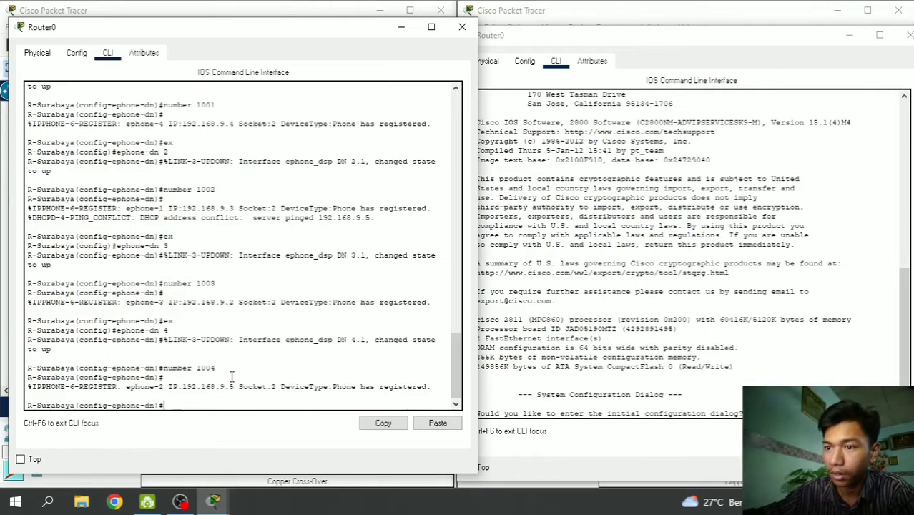
- Leave the ephone-dn configuration and enable interface FastEthernet0/1 with no shutdown
{"action": "type", "text": "ex"}
{"action": "key", "text": "Return"}
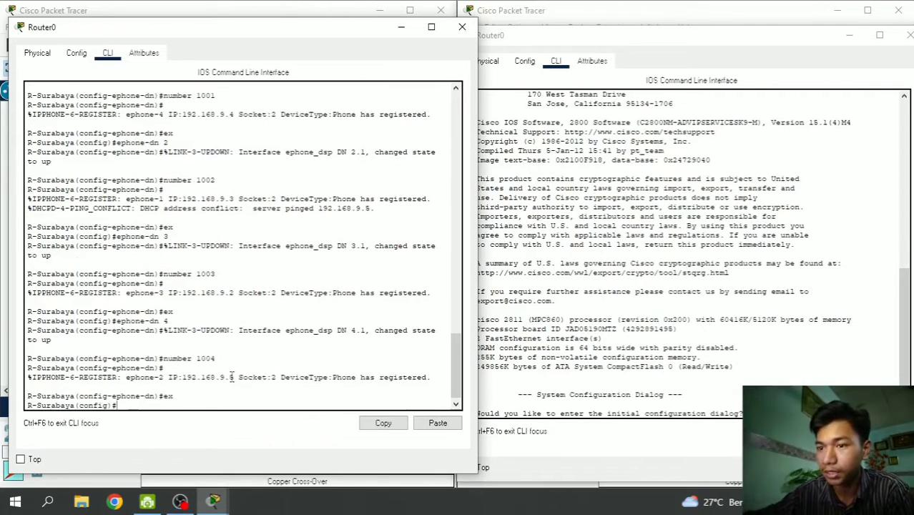
{"action": "type", "text": "inter"}
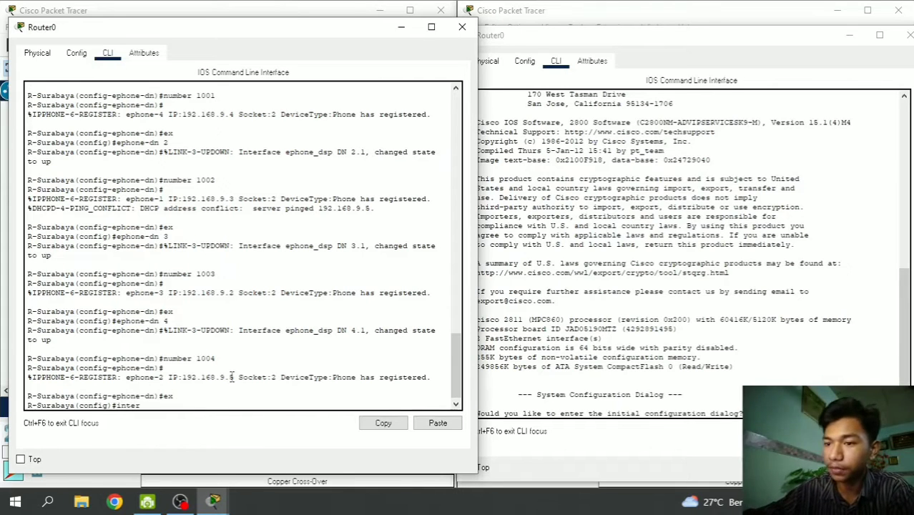
{"action": "key", "text": "Tab"}
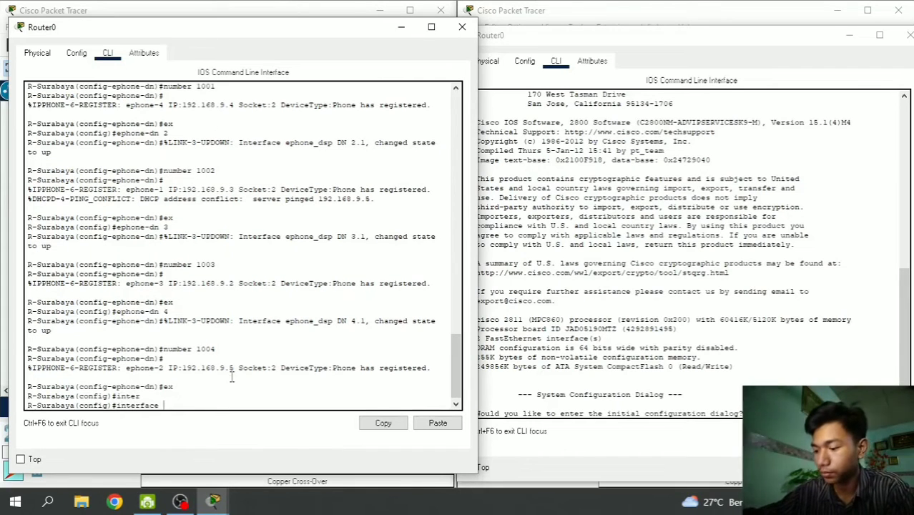
{"action": "type", "text": "fa"}
{"action": "type", "text": "0/1"}
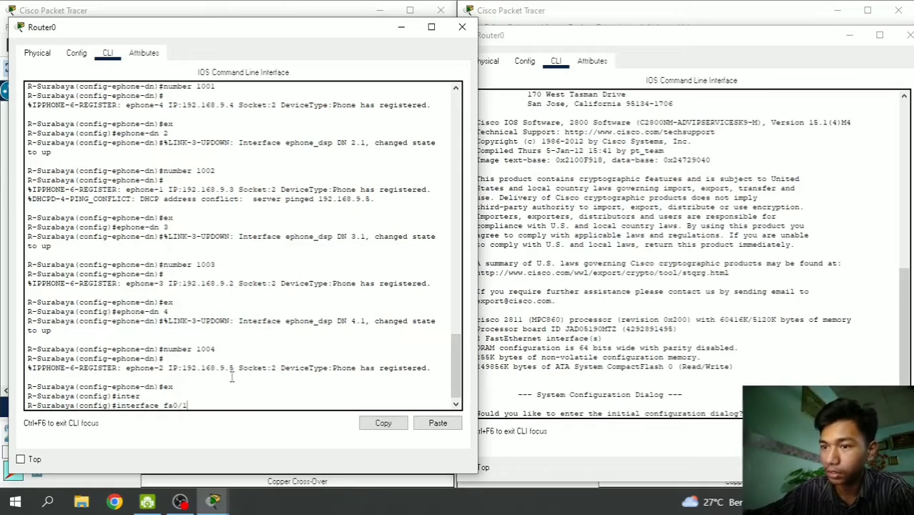
{"action": "key", "text": "Return"}
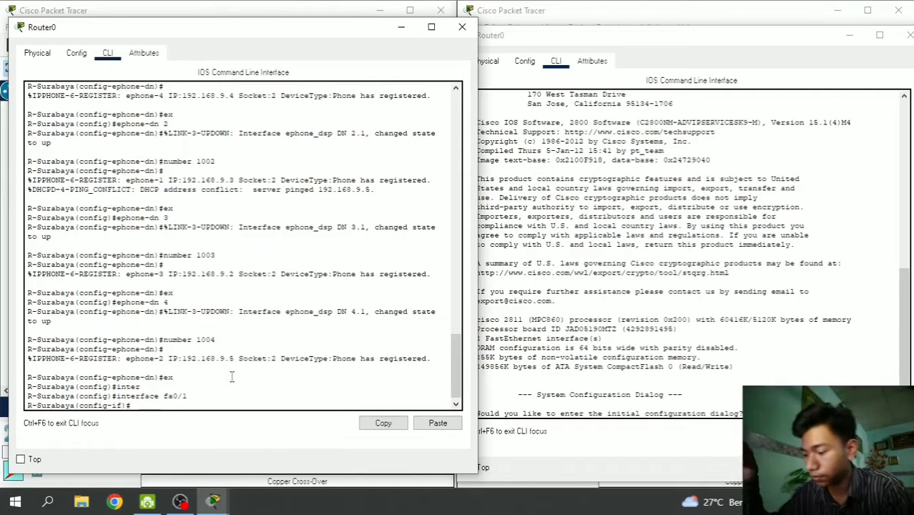
{"action": "type", "text": "no sh"}
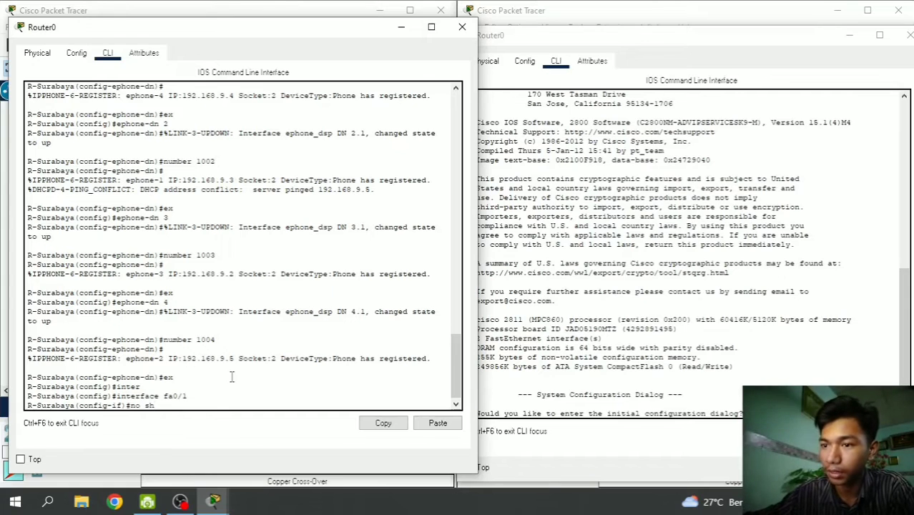
{"action": "key", "text": "Return"}
{"action": "key", "text": "Return"}
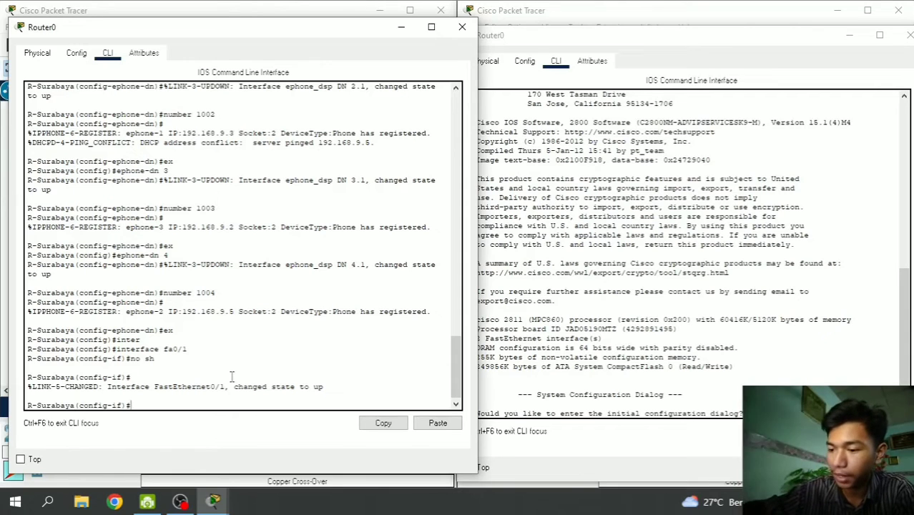
- Assign 192.168.100.1 255.255.255.0 to FastEthernet0/1, fixing the mask typo, and exit
{"action": "type", "text": "ip ad"}
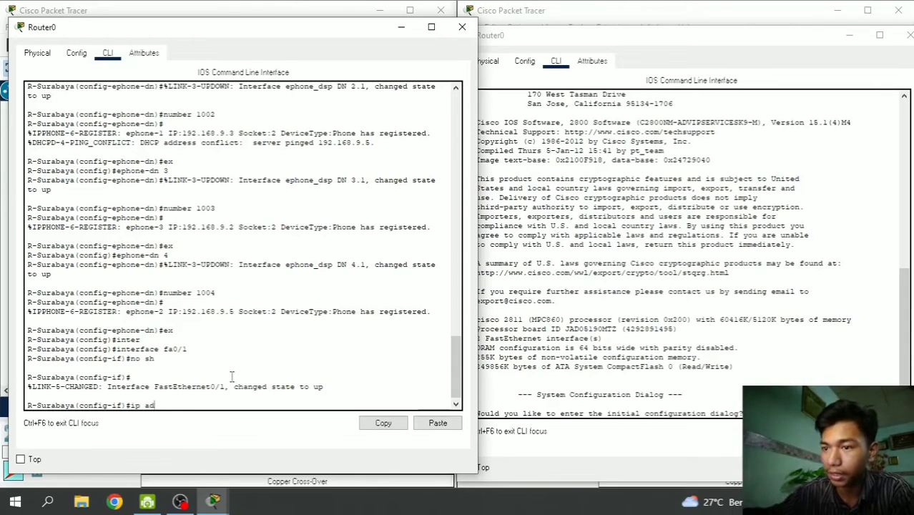
{"action": "key", "text": "Tab"}
{"action": "type", "text": "192."}
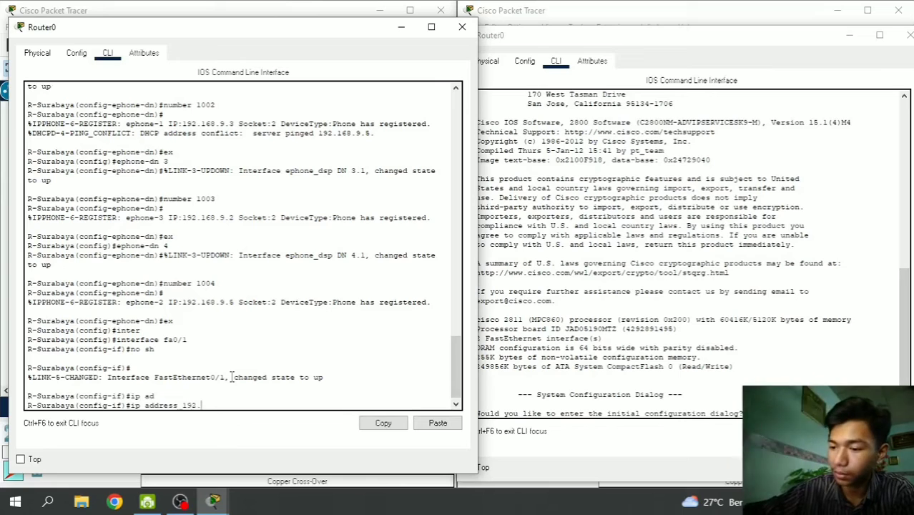
{"action": "type", "text": "168.100"}
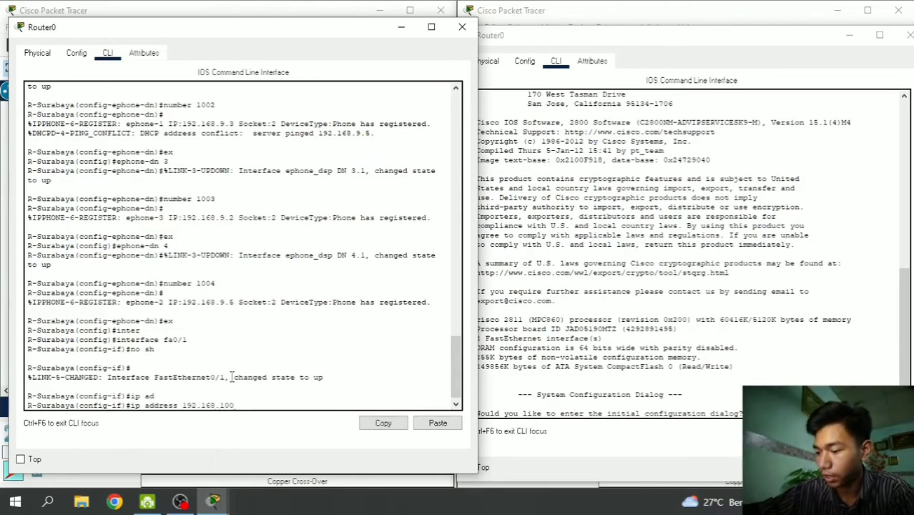
{"action": "type", "text": ".1"}
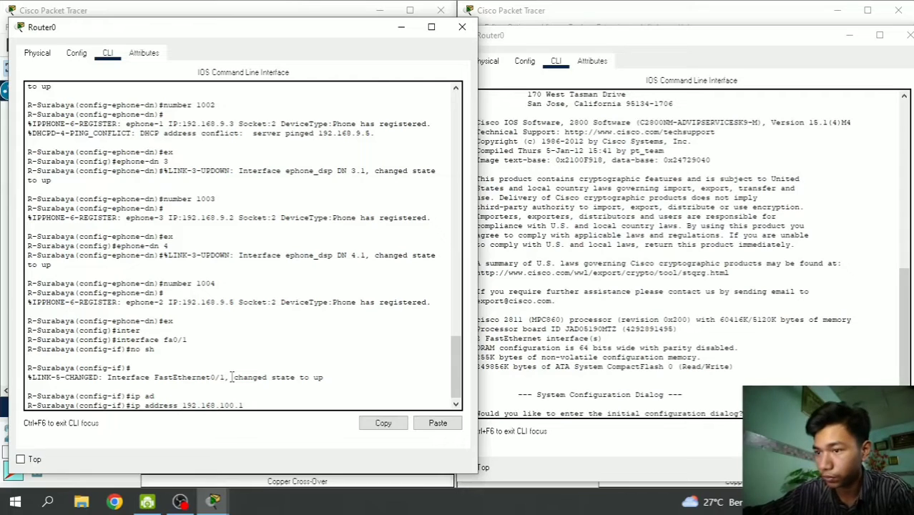
{"action": "type", "text": " 255.2555"}
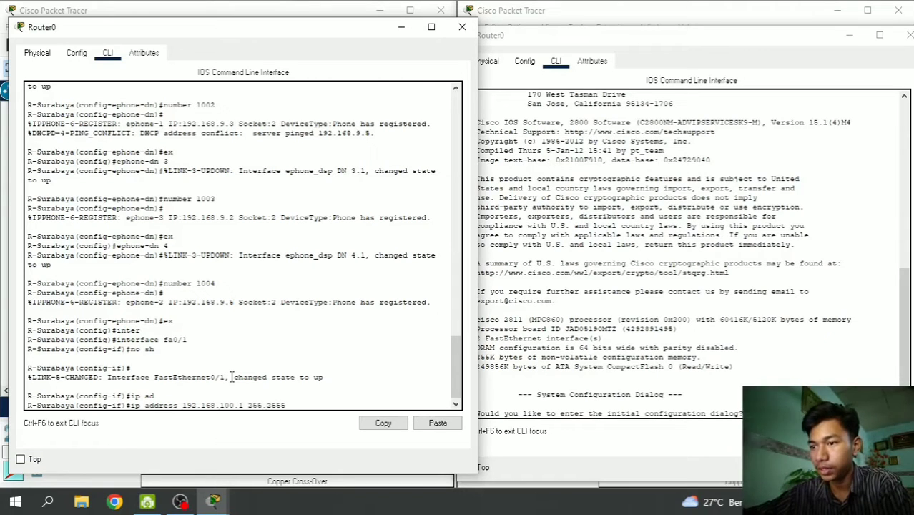
{"action": "key", "text": "BackSpace"}
{"action": "type", "text": ".255.0"}
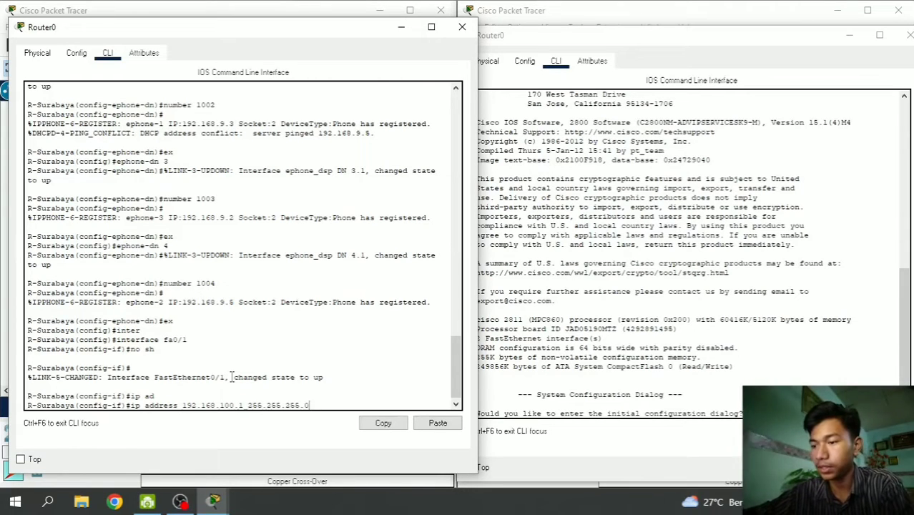
{"action": "key", "text": "Return"}
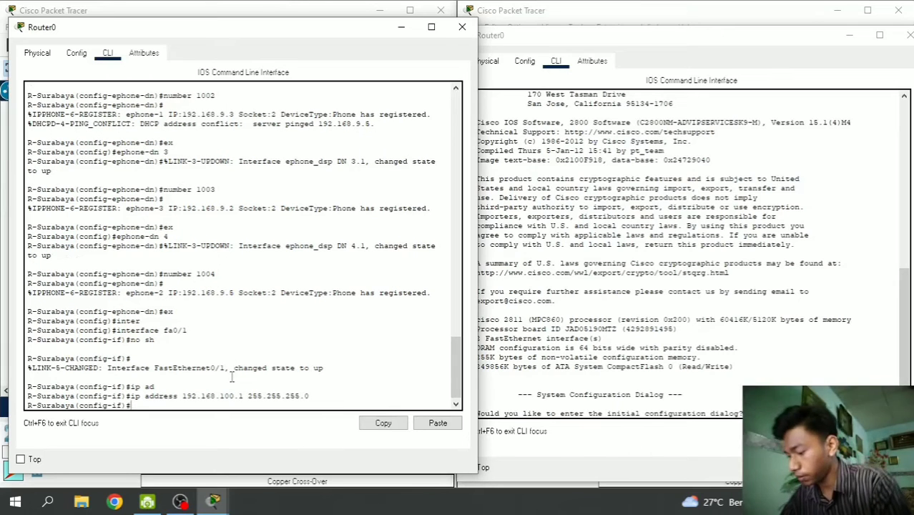
{"action": "type", "text": "ex"}
{"action": "key", "text": "Return"}
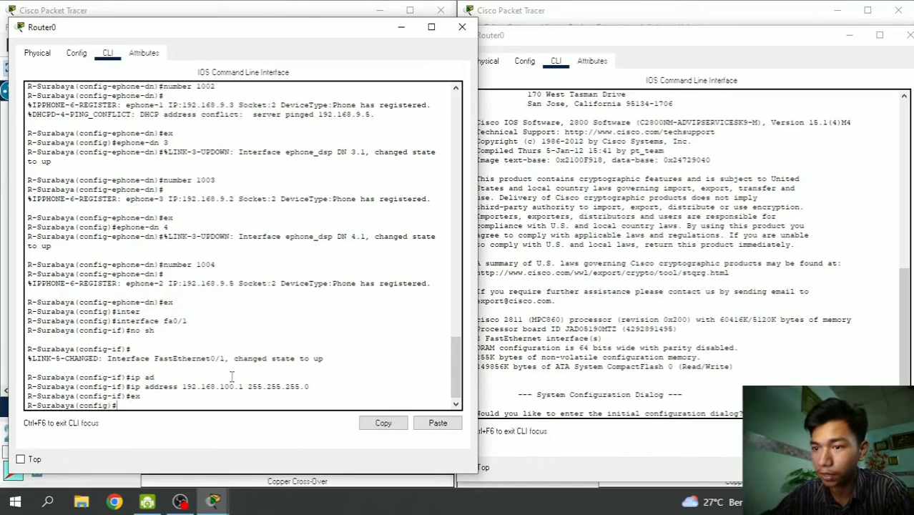
- Create VoIP dial peer 100 with session target ipv4:192.168.100.2
{"action": "type", "text": "dial"}
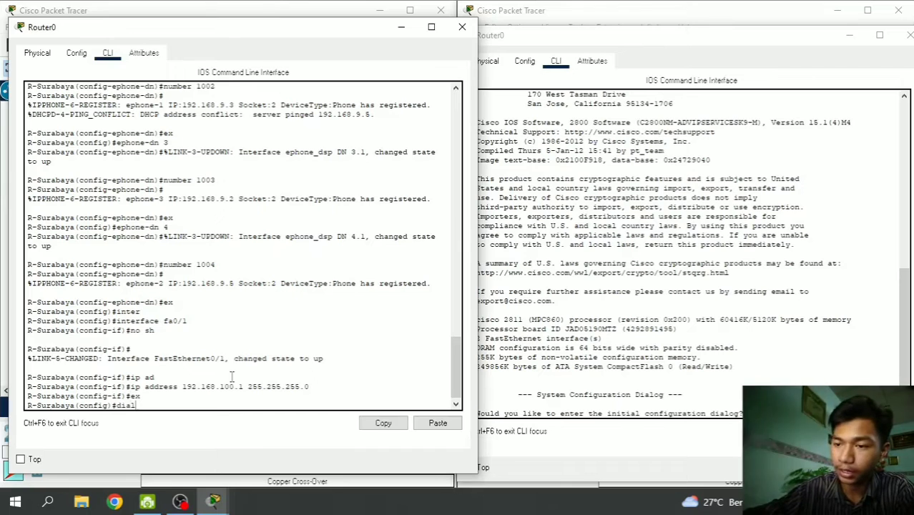
{"action": "type", "text": "-pe"}
{"action": "key", "text": "Tab"}
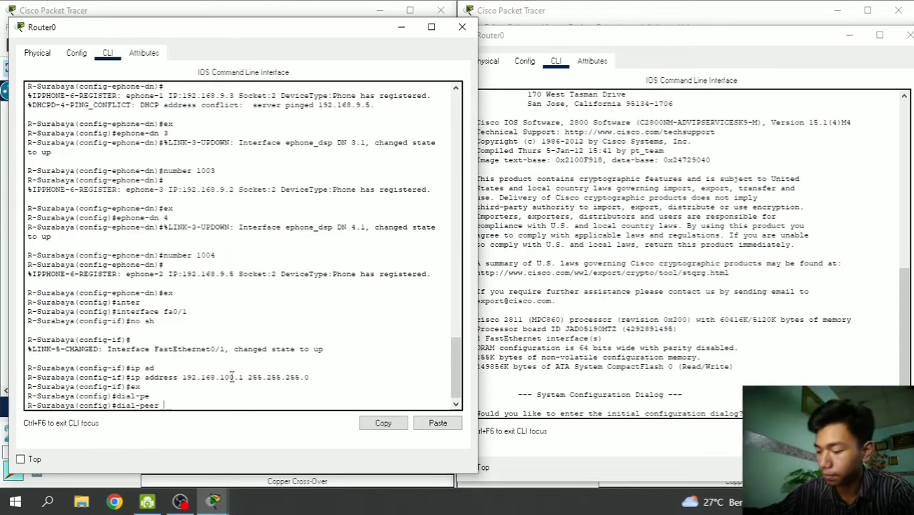
{"action": "type", "text": "voice"}
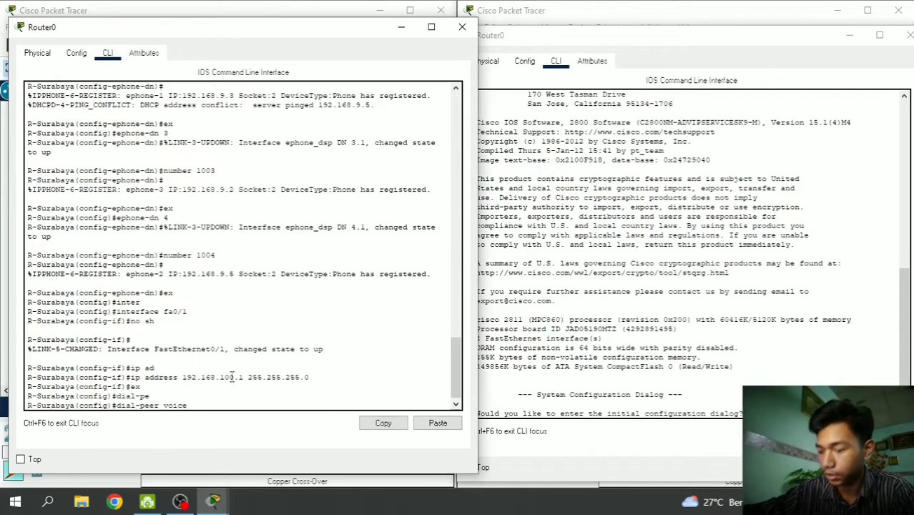
{"action": "type", "text": " 100"}
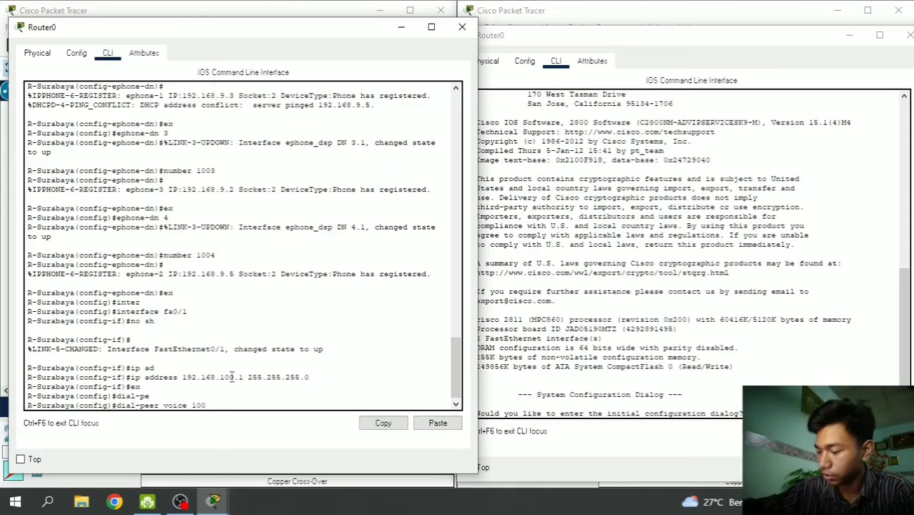
{"action": "type", "text": " voip"}
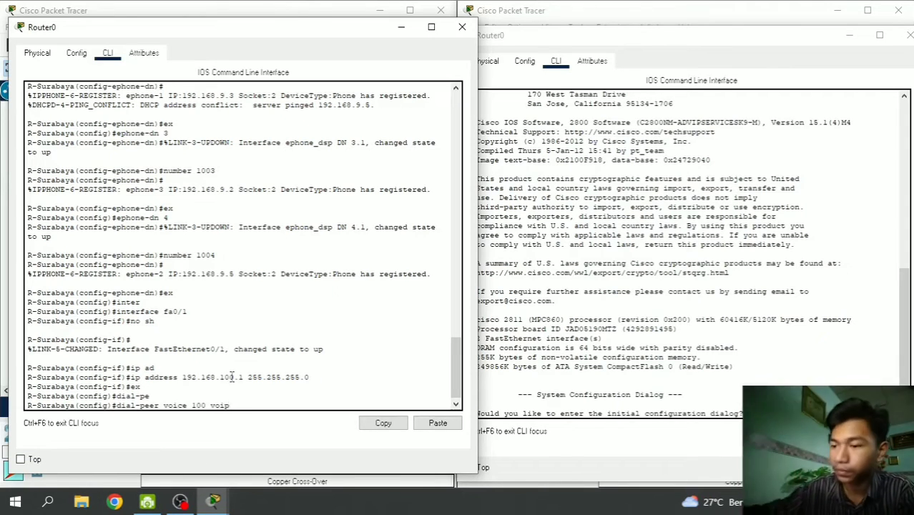
{"action": "key", "text": "Return"}
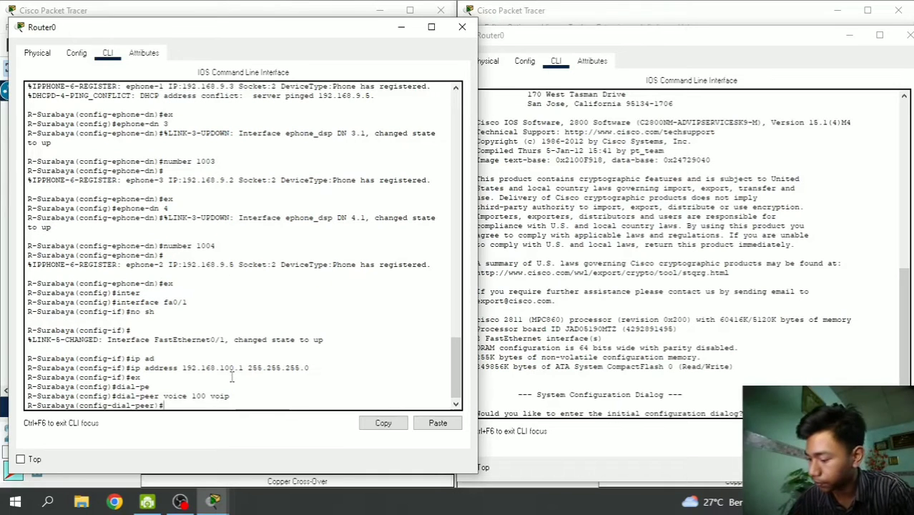
{"action": "type", "text": "ses"}
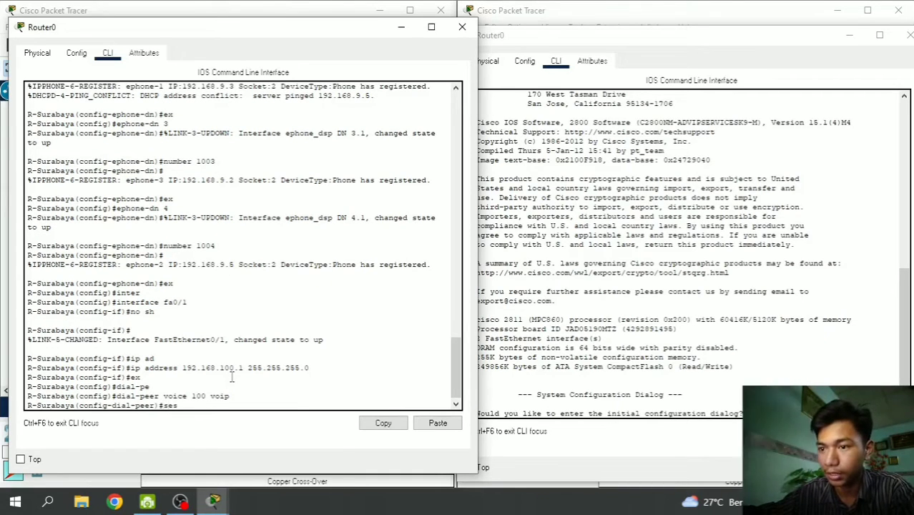
{"action": "key", "text": "Tab"}
{"action": "type", "text": "tar"}
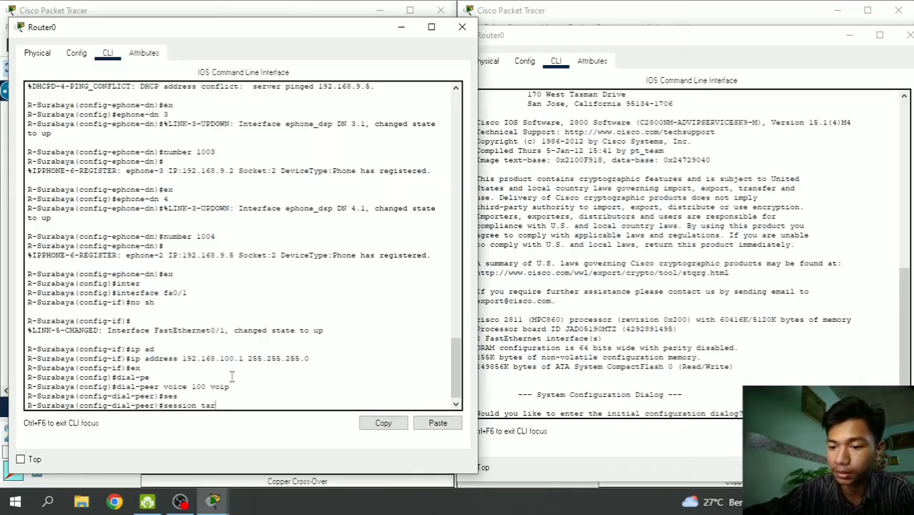
{"action": "key", "text": "Tab"}
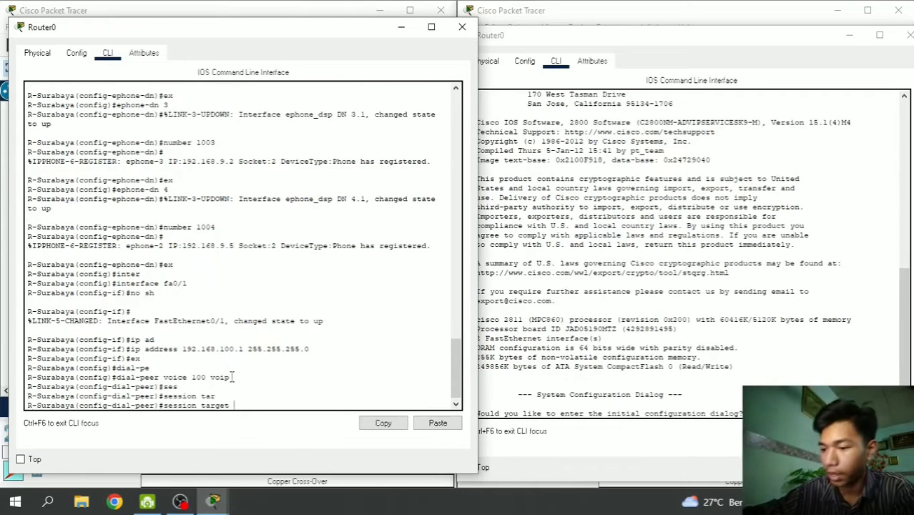
{"action": "type", "text": "ipv4"}
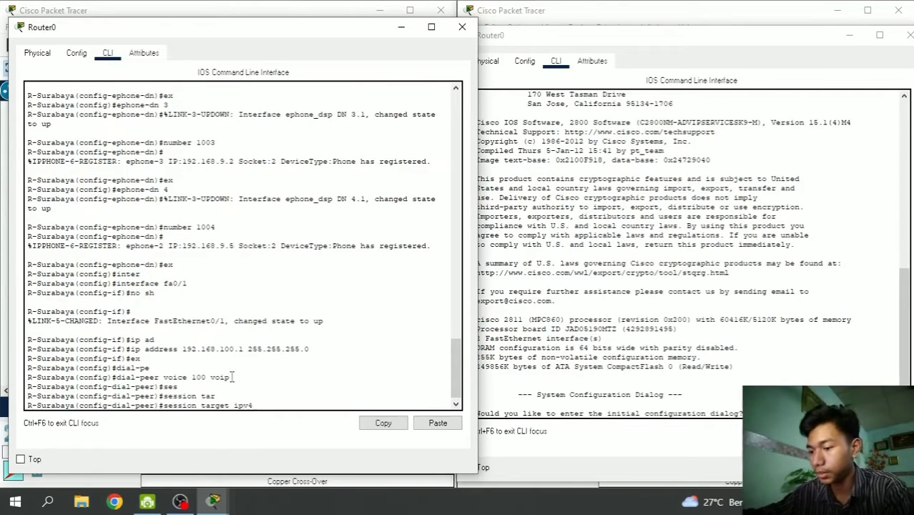
{"action": "type", "text": ":192.168"}
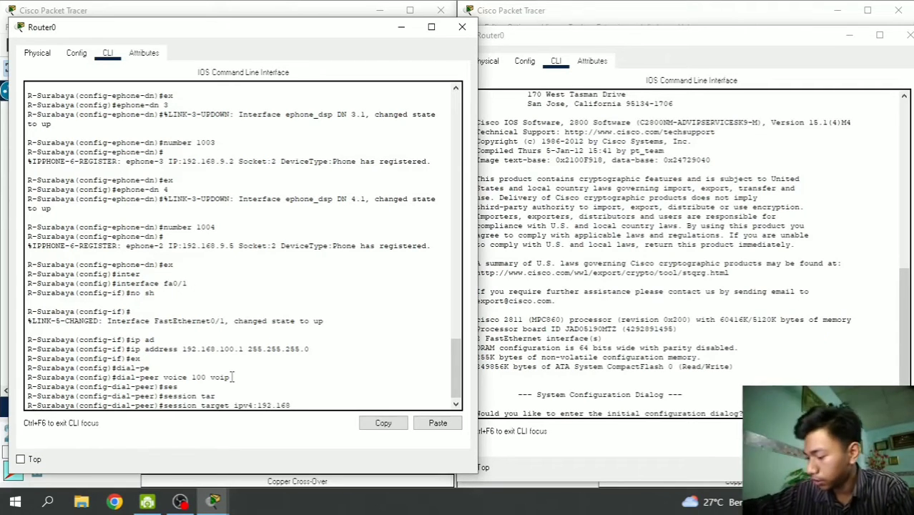
{"action": "type", "text": ".100.2"}
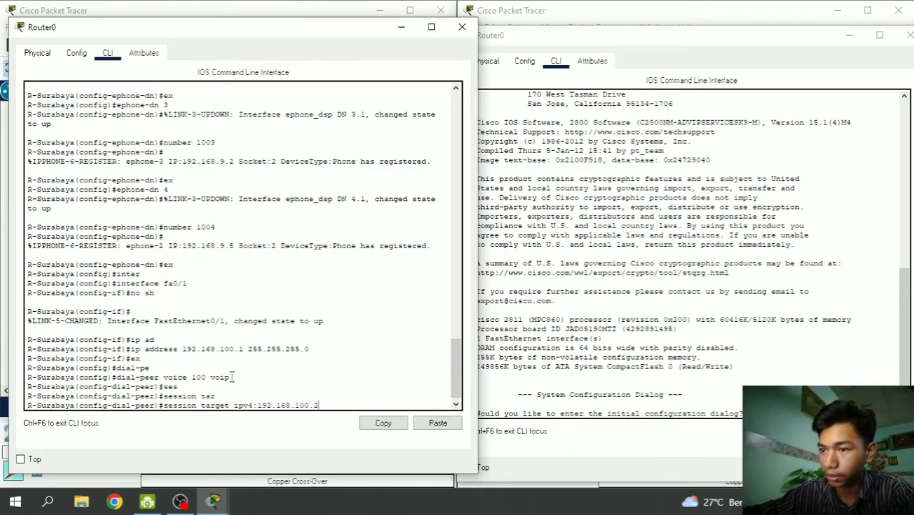
{"action": "key", "text": "Return"}
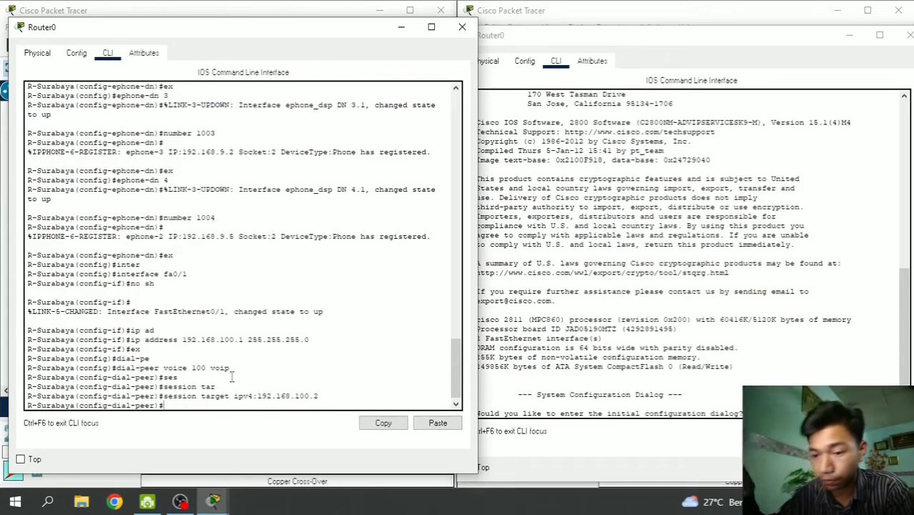
- Set the dial peer's destination pattern to 200. and exit to global config
{"action": "type", "text": "des"}
{"action": "key", "text": "Tab"}
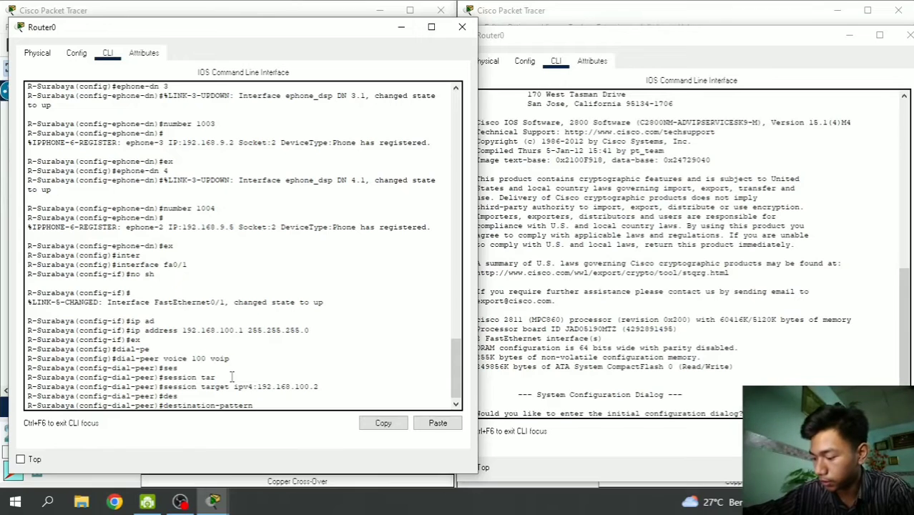
{"action": "type", "text": "200."}
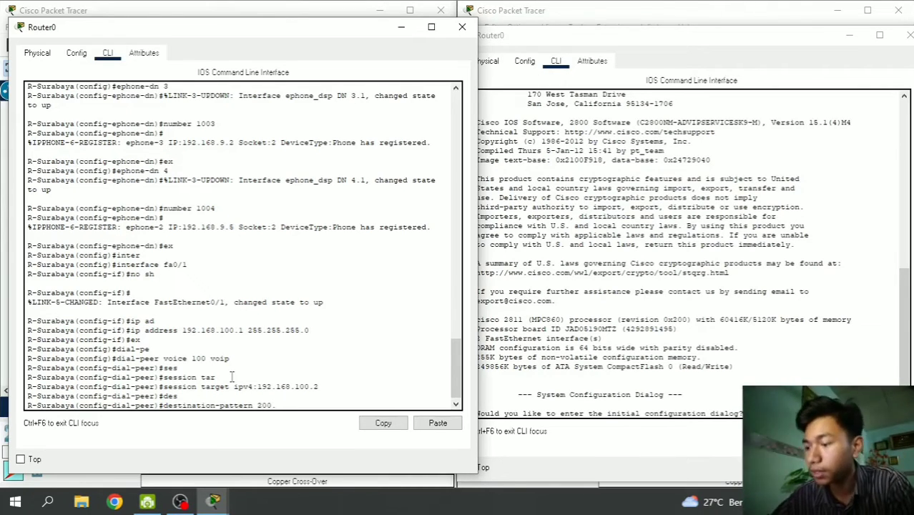
{"action": "key", "text": "Return"}
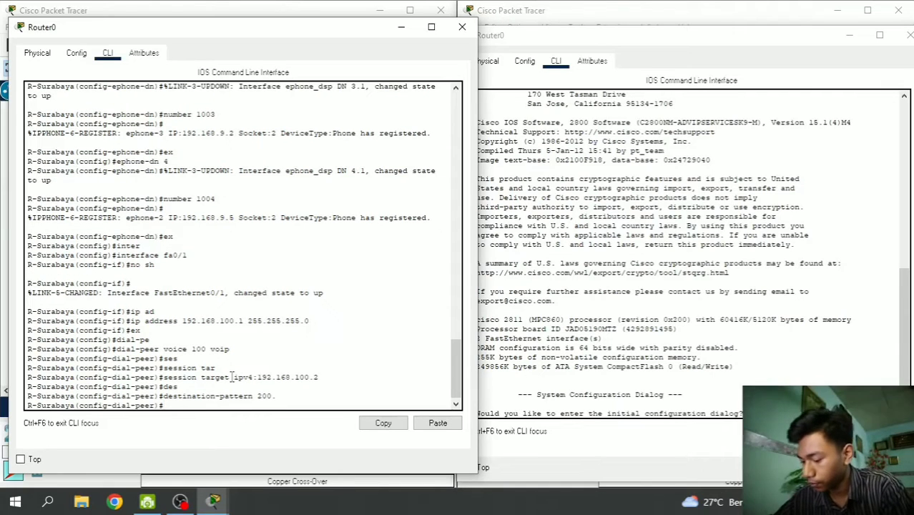
{"action": "type", "text": "ex"}
{"action": "key", "text": "Return"}
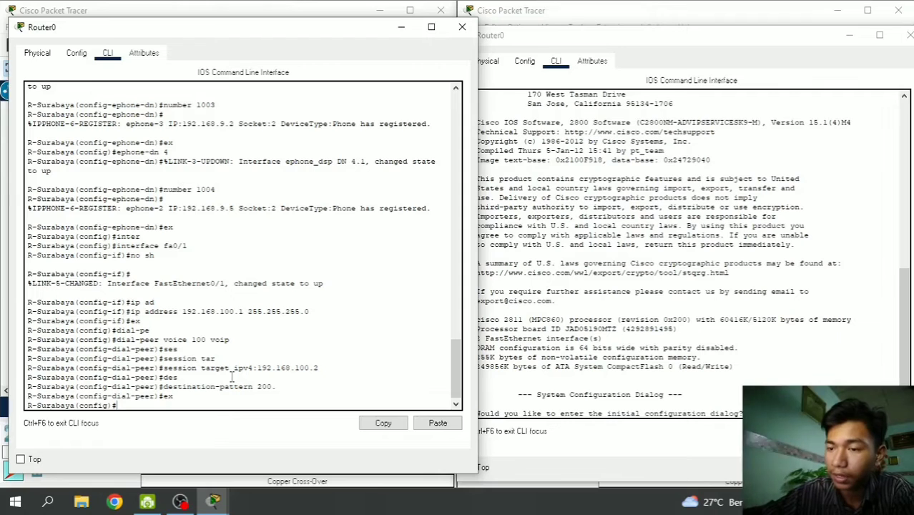
- Add a static route to 192.168.9.0 255.255.255.0, correcting the next hop to 192.168.100.2
{"action": "type", "text": "ip"}
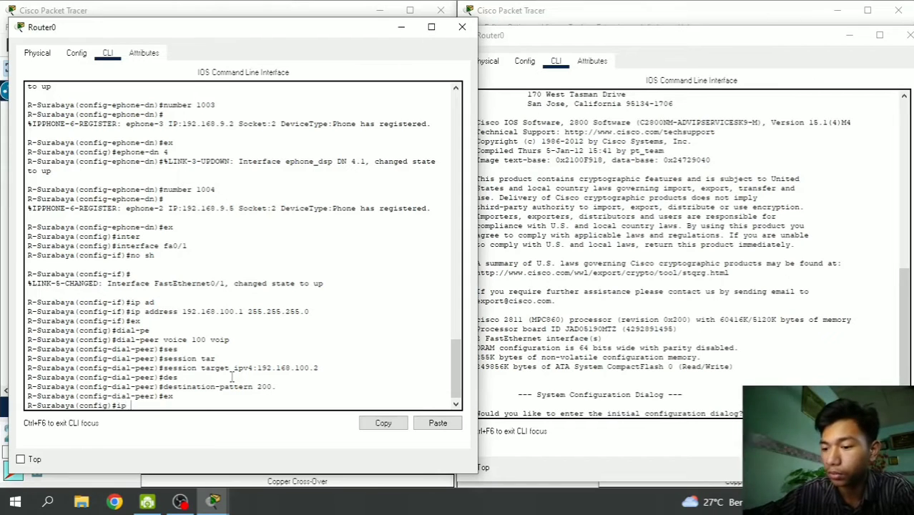
{"action": "type", "text": " route 1"}
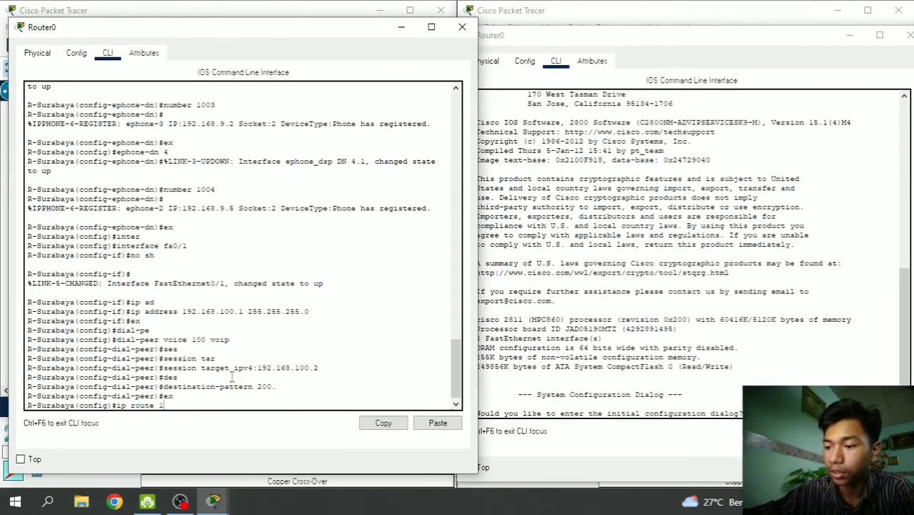
{"action": "type", "text": "92.168."}
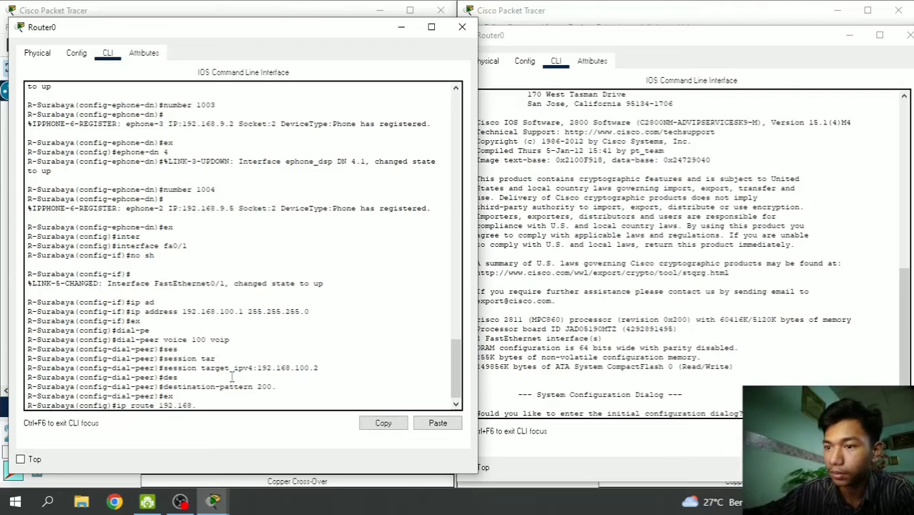
{"action": "type", "text": "9"}
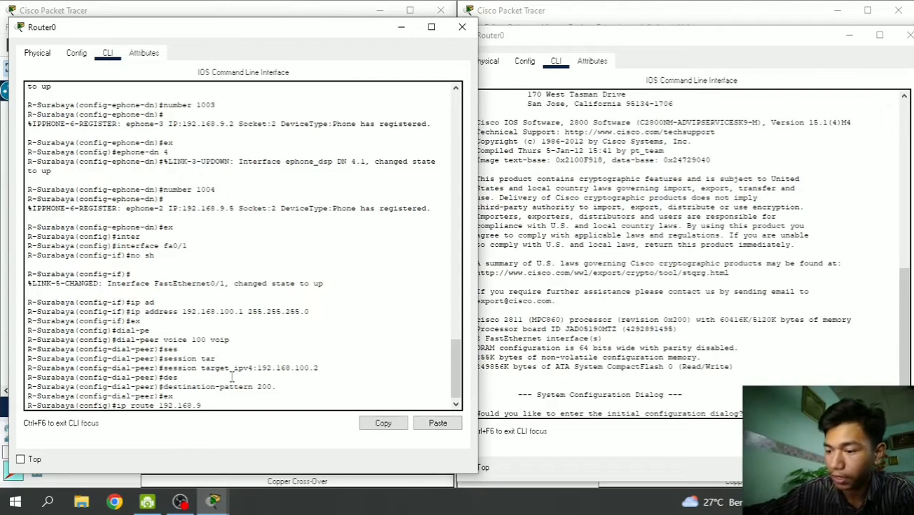
{"action": "type", "text": ".0 25"}
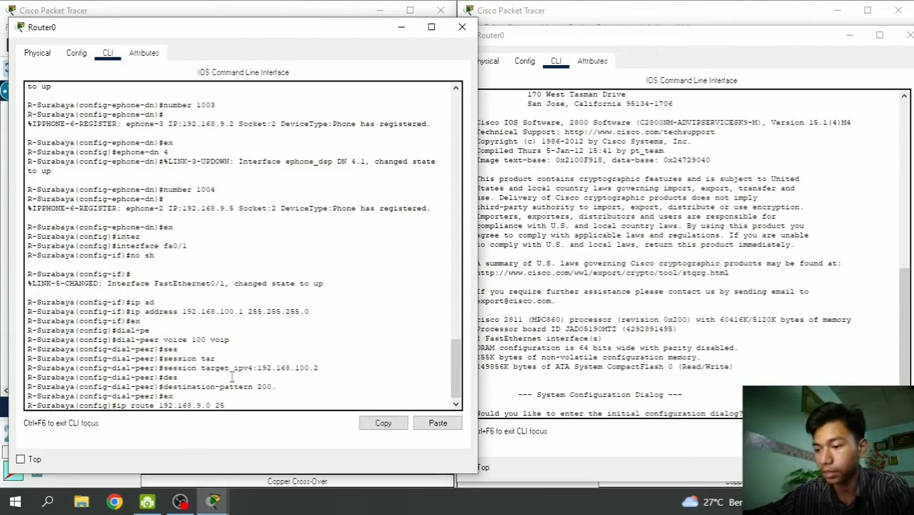
{"action": "type", "text": "5.255.255.0"}
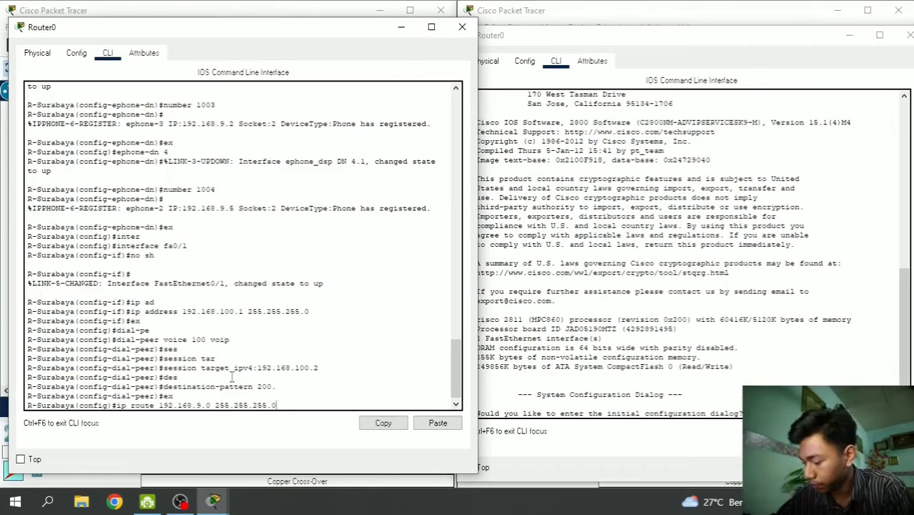
{"action": "type", "text": " 192."}
{"action": "type", "text": "168"}
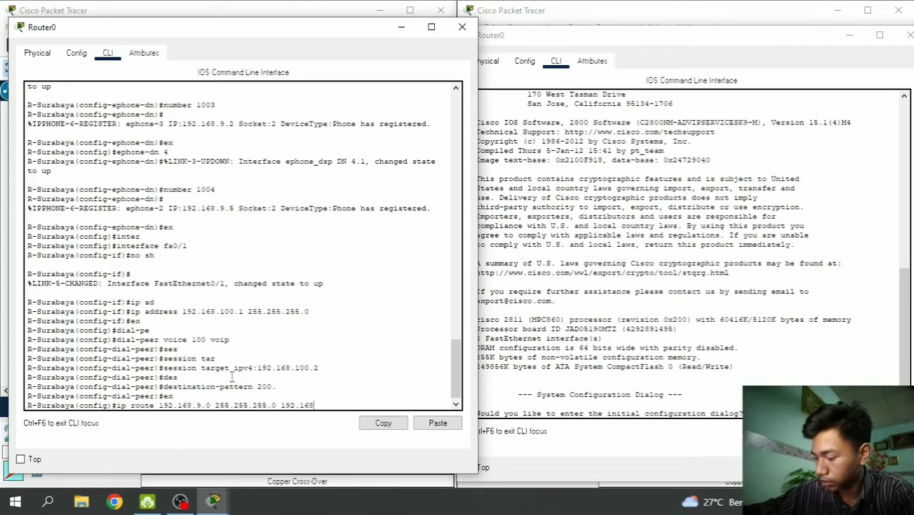
{"action": "type", "text": ".100"}
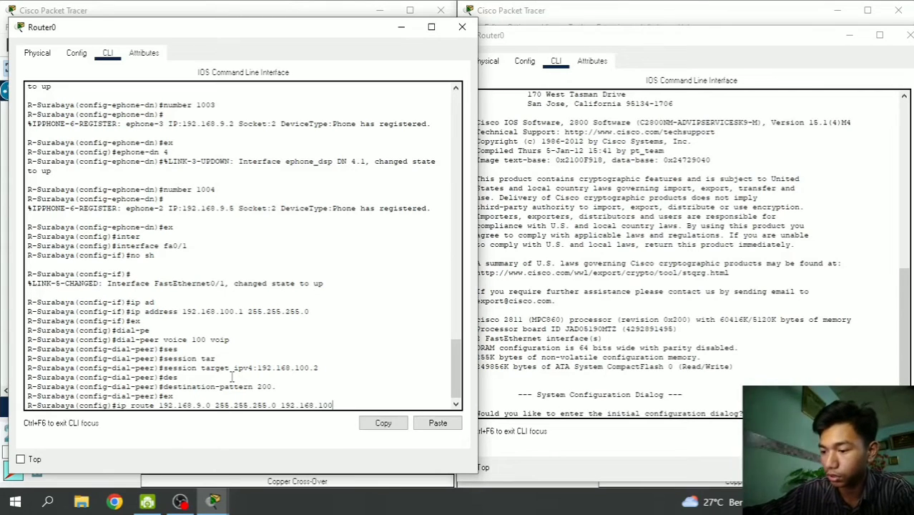
{"action": "type", "text": ".1"}
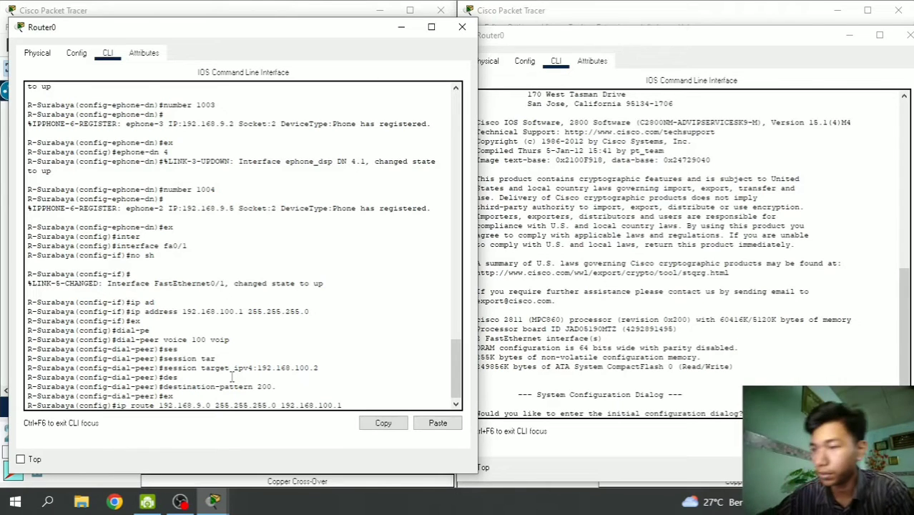
{"action": "key", "text": "Return"}
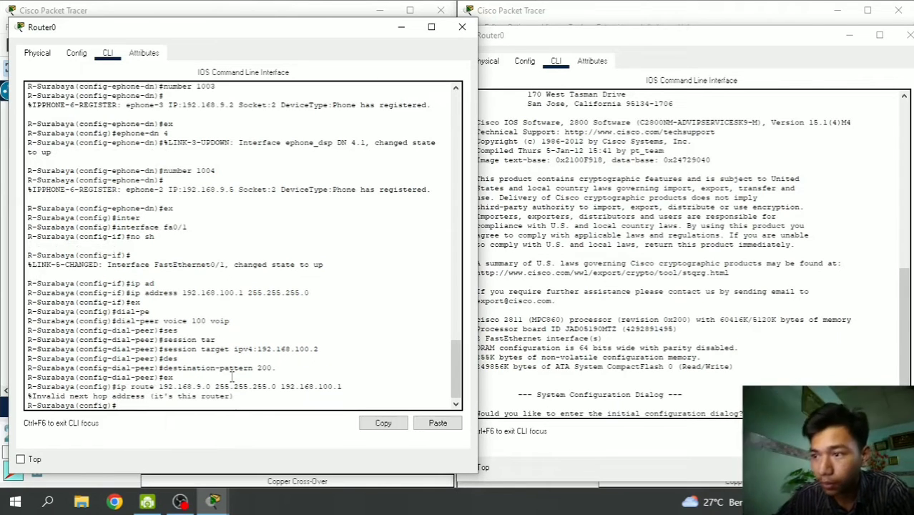
{"action": "key", "text": "Up"}
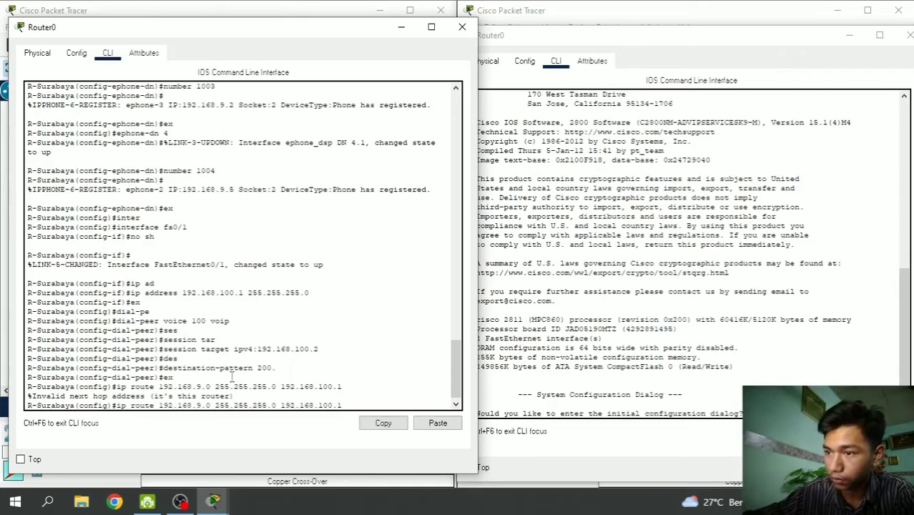
{"action": "type", "text": "2"}
{"action": "key", "text": "Return"}
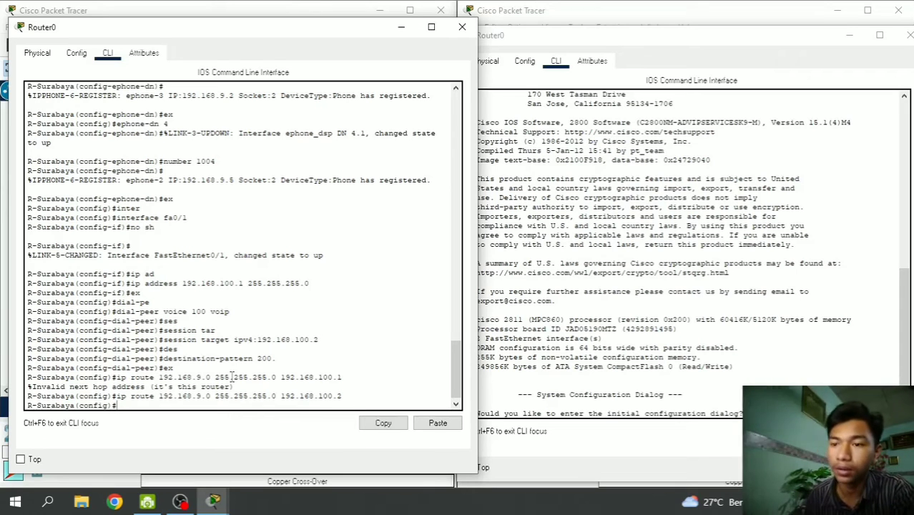
- Bring the second router's console to the front and nudge it slightly higher
{"action": "left_click", "coordinate": [402, 28]}
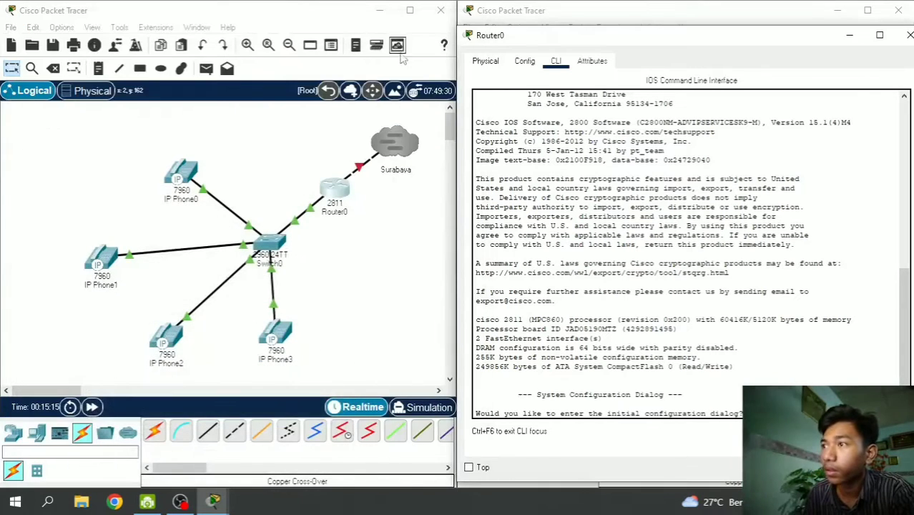
{"action": "mouse_move", "coordinate": [225, 504]}
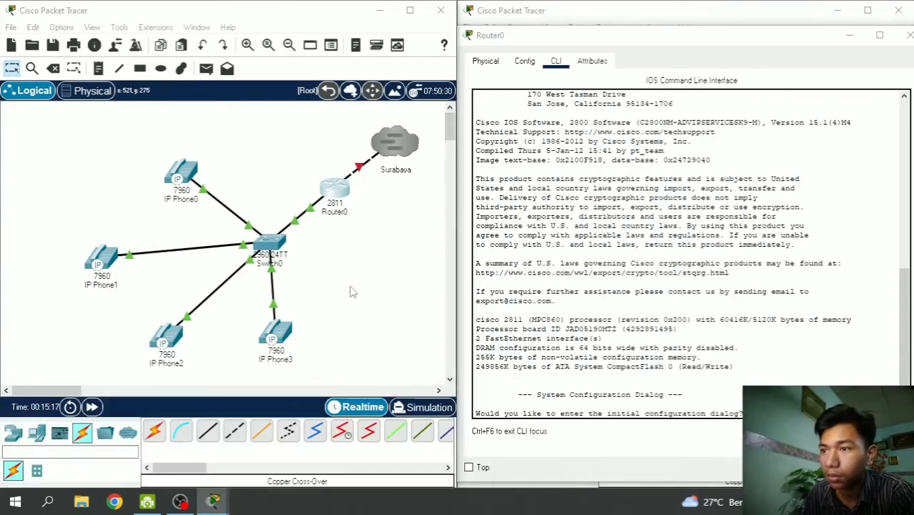
{"action": "left_click", "coordinate": [336, 194]}
{"action": "left_click", "coordinate": [518, 38]}
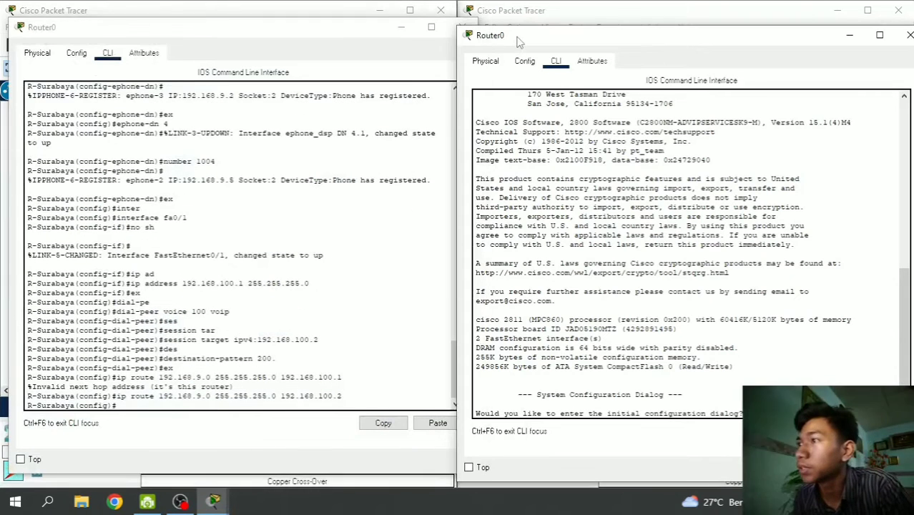
{"action": "left_click_drag", "start_coordinate": [518, 39], "coordinate": [519, 30]}
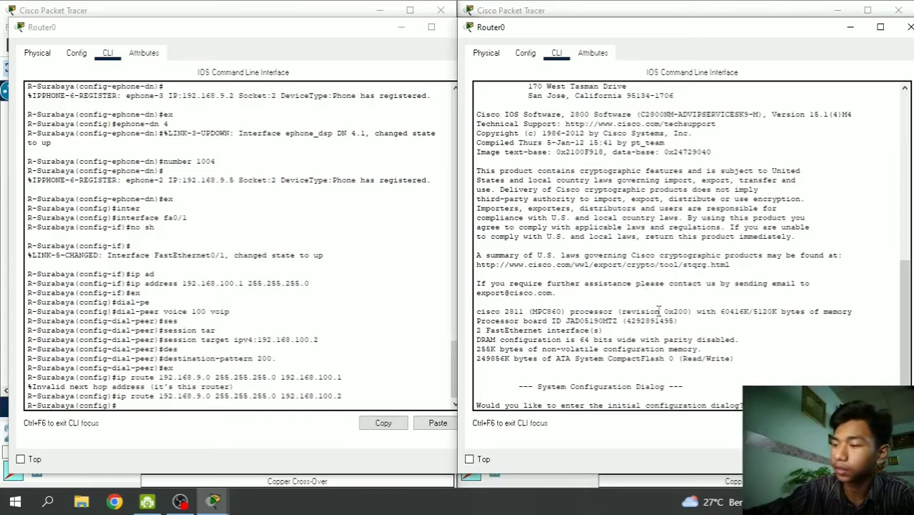
- Decline the initial configuration dialog and enter privileged mode with en
{"action": "type", "text": "no"}
{"action": "key", "text": "Return"}
{"action": "key", "text": "Return"}
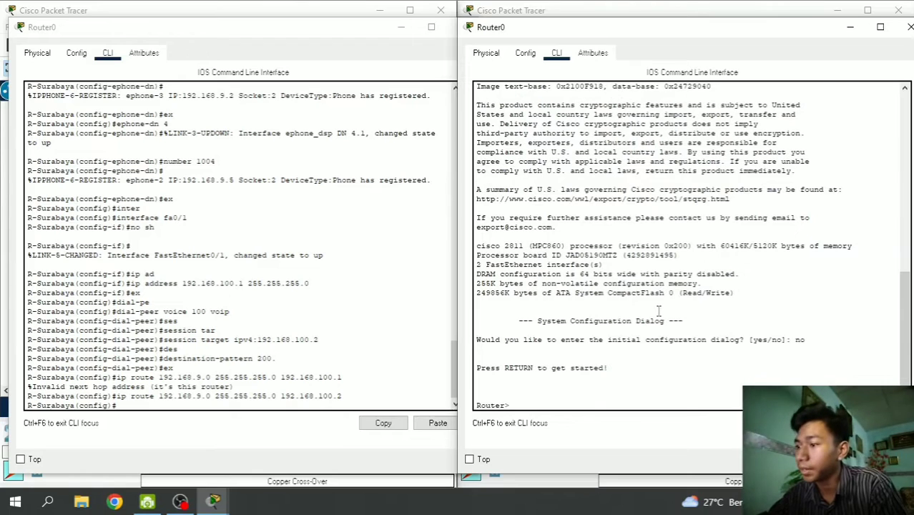
{"action": "type", "text": "en"}
{"action": "key", "text": "Return"}
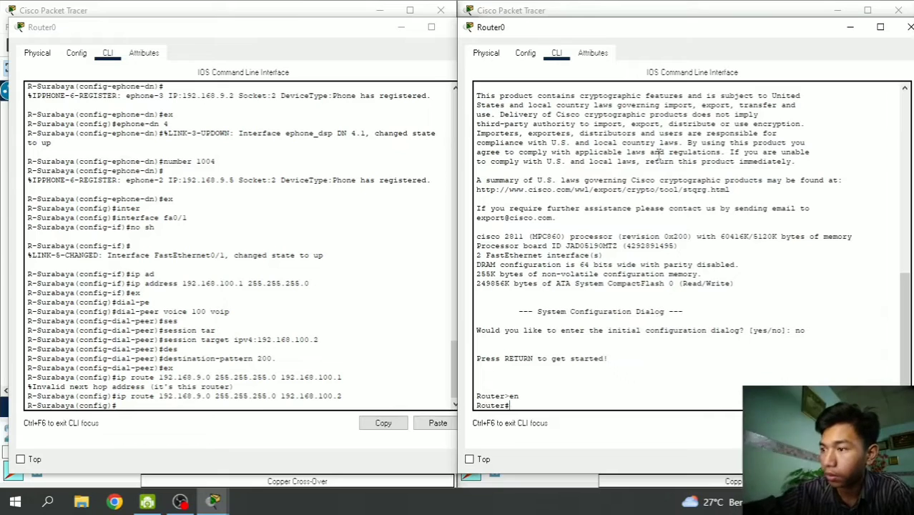
- Enter global configuration and rename the router to R-Madura
{"action": "type", "text": "conf t"}
{"action": "key", "text": "Return"}
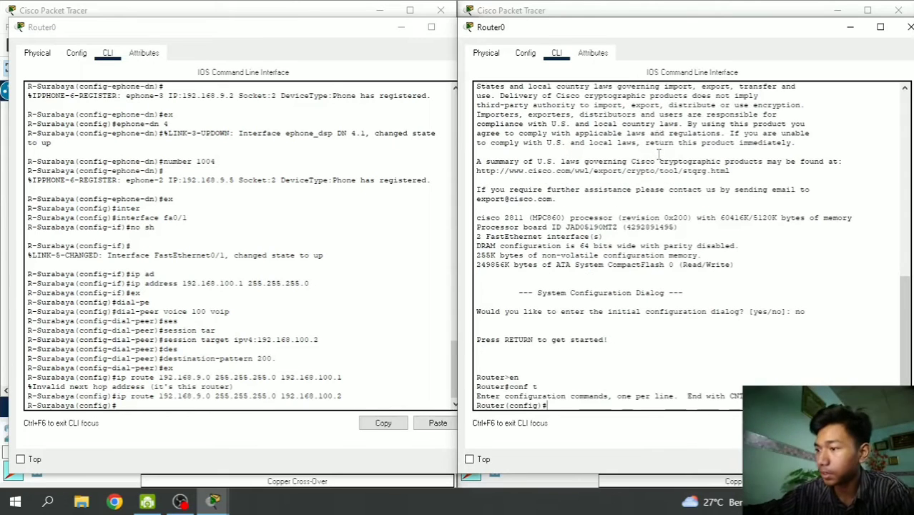
{"action": "type", "text": "h"}
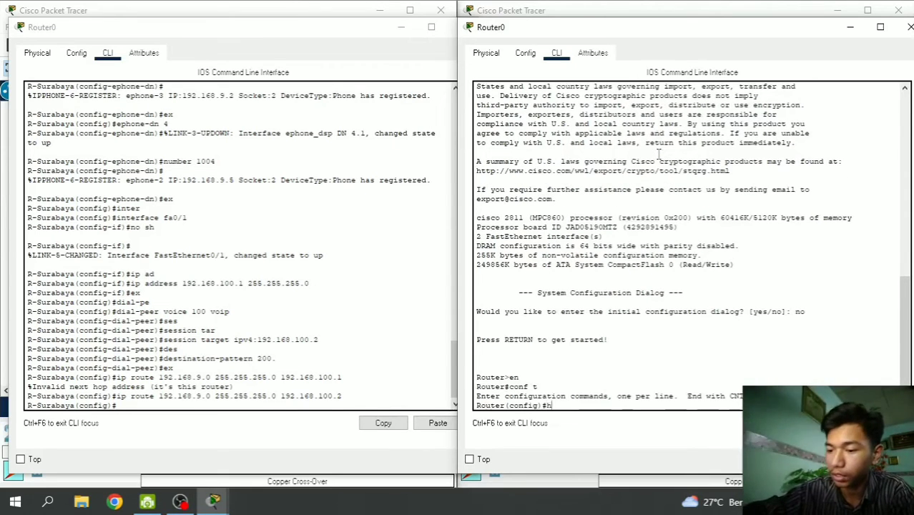
{"action": "type", "text": "ostname R"}
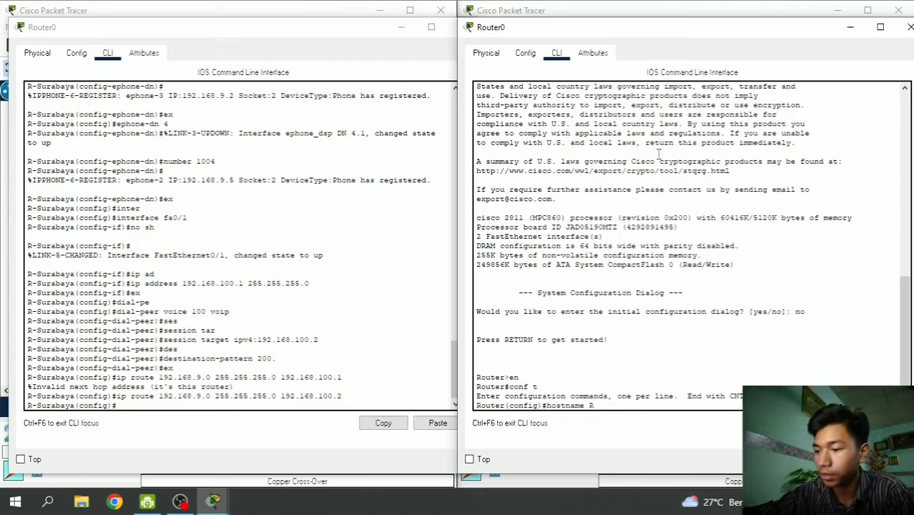
{"action": "type", "text": "-"}
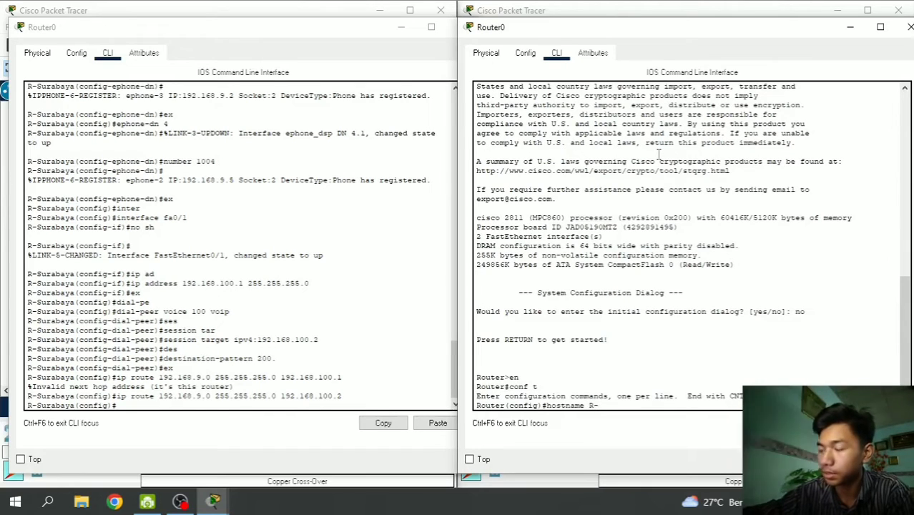
{"action": "type", "text": "Madura"}
{"action": "key", "text": "Return"}
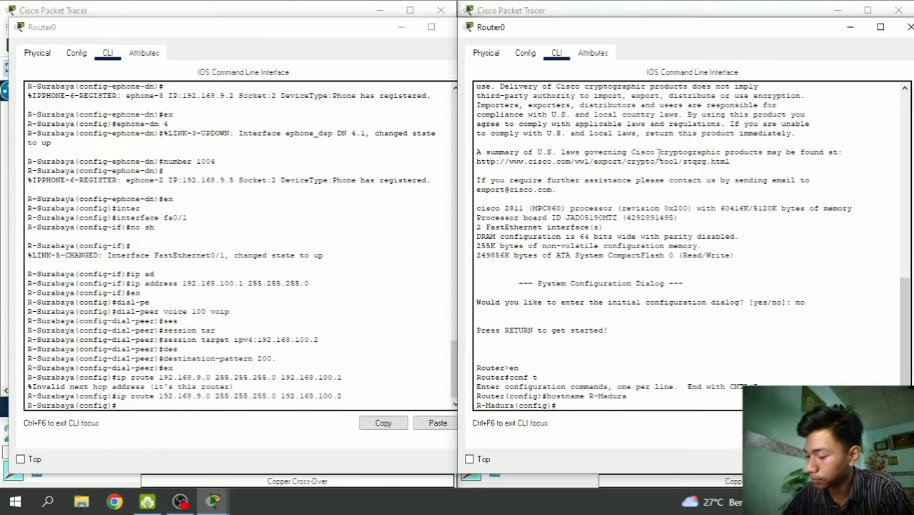
- Enable FastEthernet0/0 with no shutdown and return to global configuration
{"action": "type", "text": "inter"}
{"action": "key", "text": "Tab"}
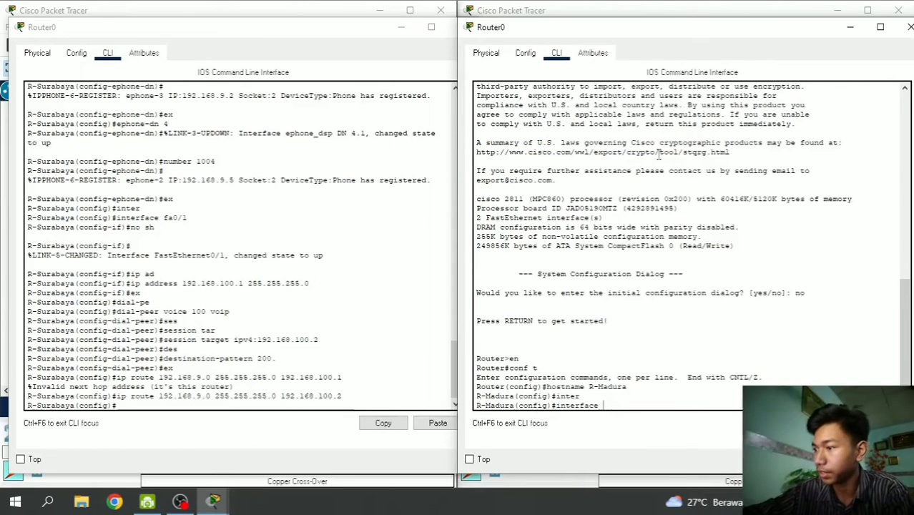
{"action": "type", "text": "fa"}
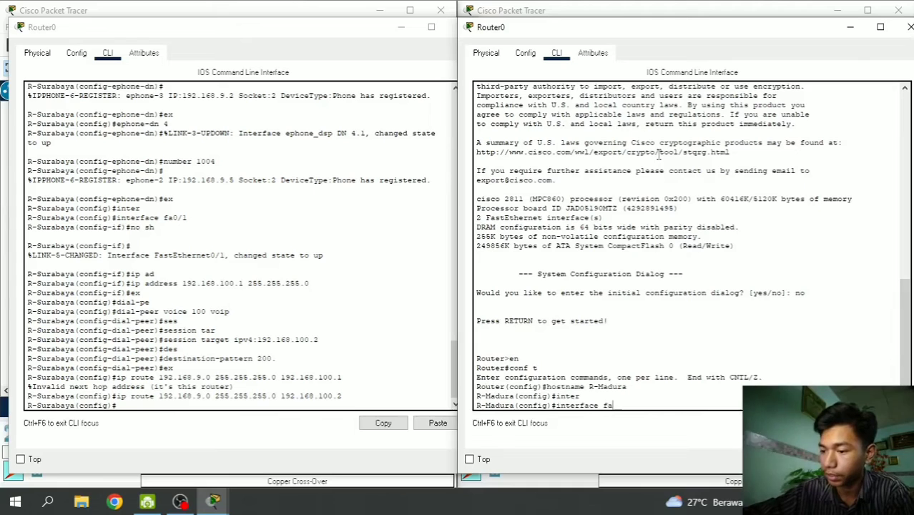
{"action": "type", "text": "0/0"}
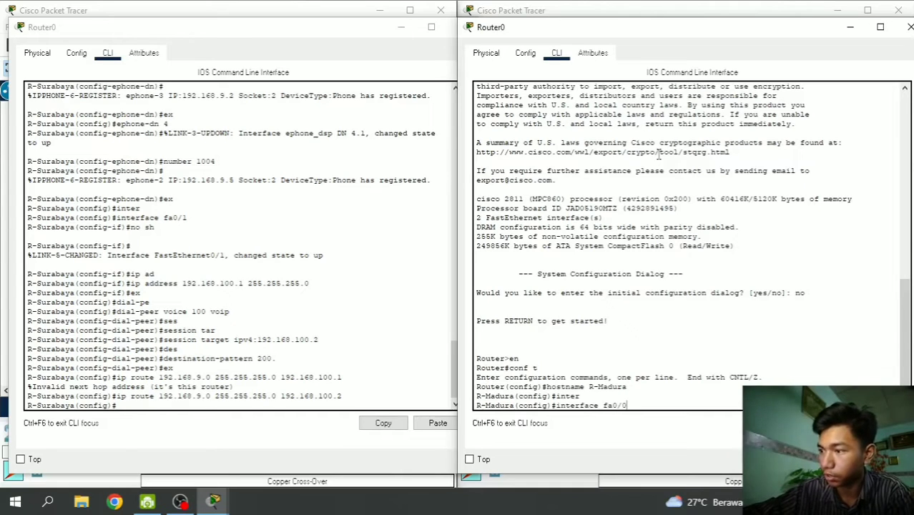
{"action": "key", "text": "Return"}
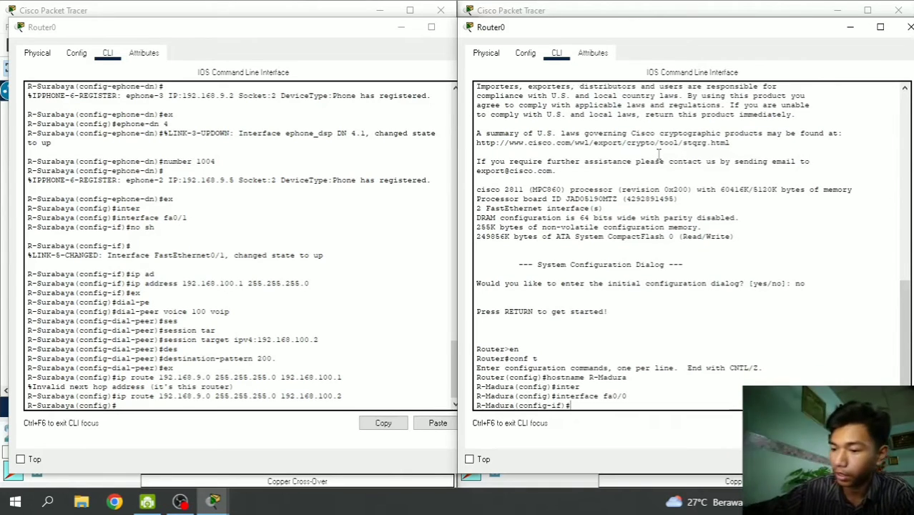
{"action": "type", "text": "no sh"}
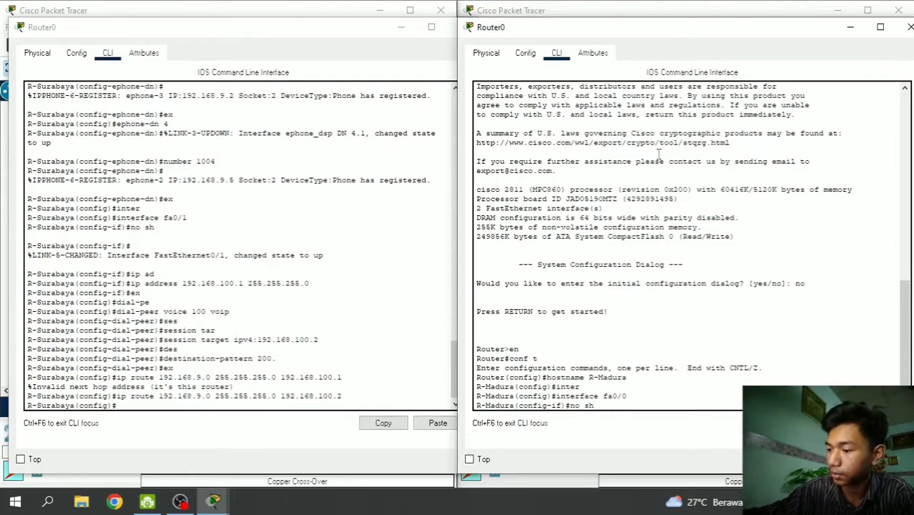
{"action": "key", "text": "Return"}
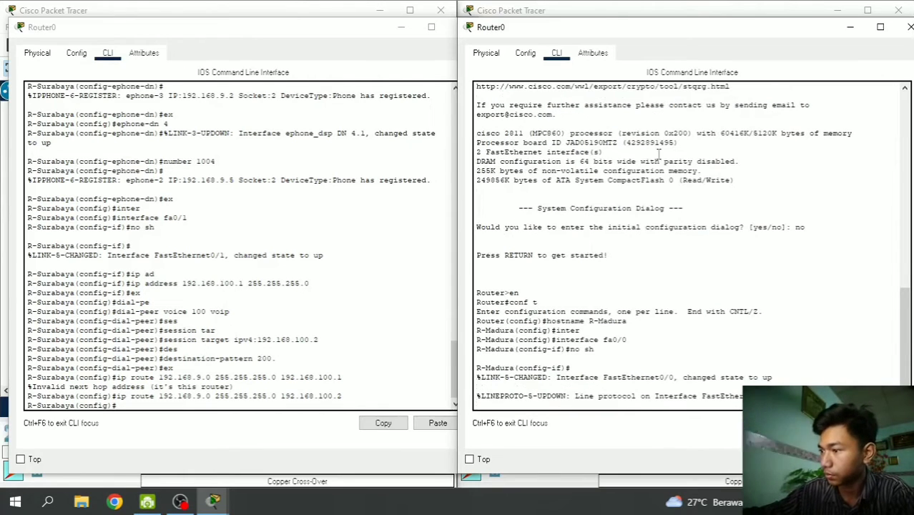
{"action": "key", "text": "Return"}
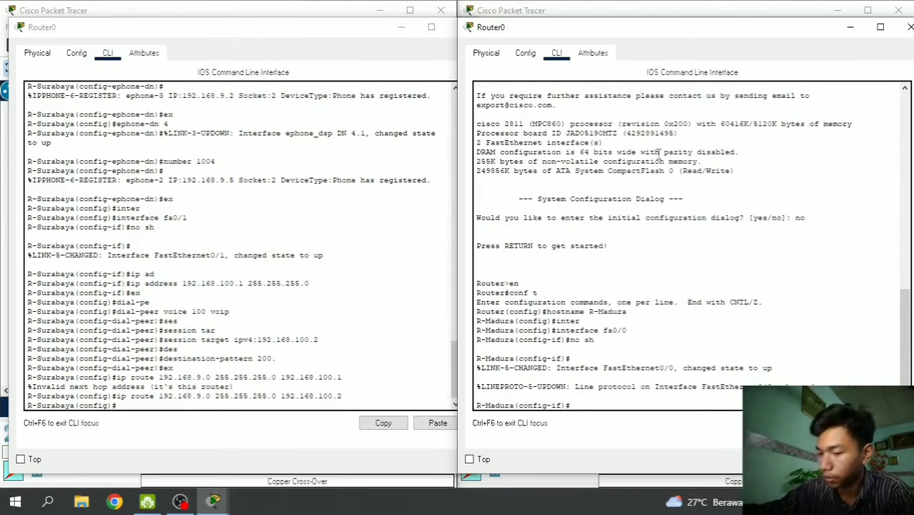
{"action": "type", "text": "ex"}
{"action": "key", "text": "Return"}
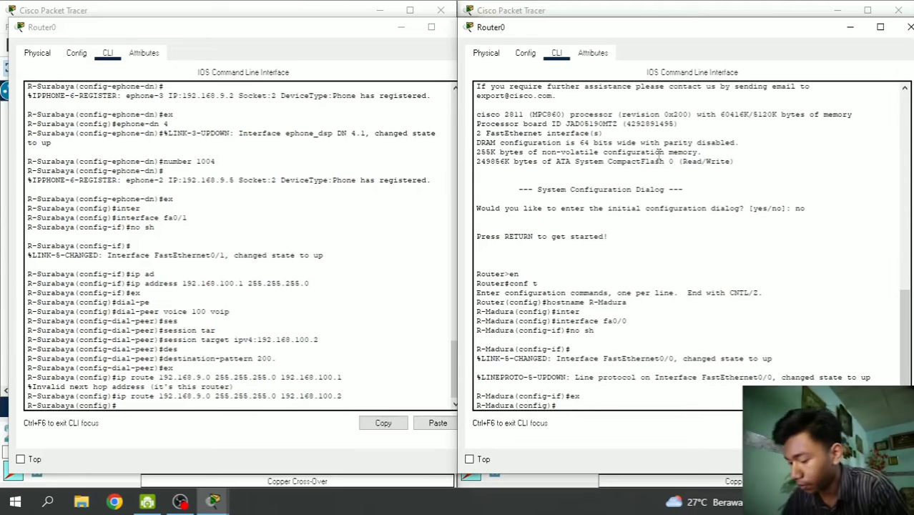
- Create DHCP pool voice with network 192.168.209.0 255.255.255.0
{"action": "type", "text": "ip dh"}
{"action": "key", "text": "Tab"}
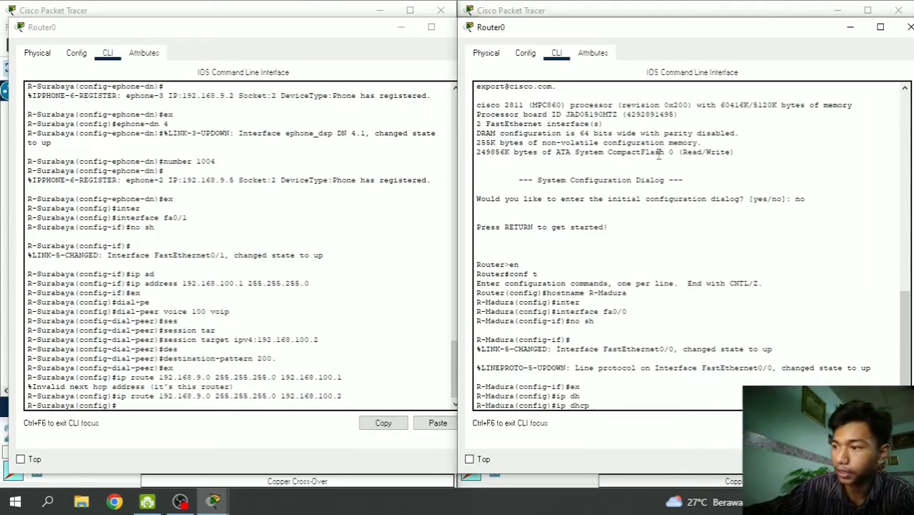
{"action": "type", "text": "p"}
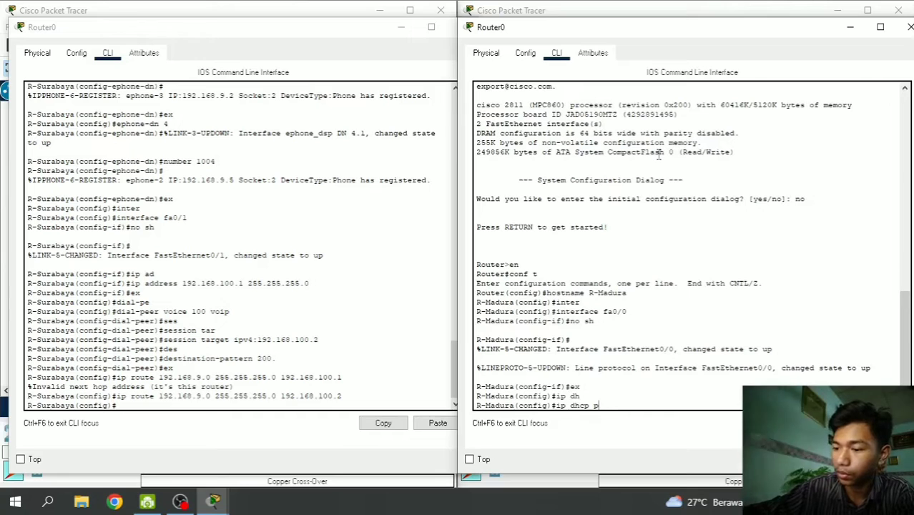
{"action": "type", "text": "ool voice"}
{"action": "key", "text": "Return"}
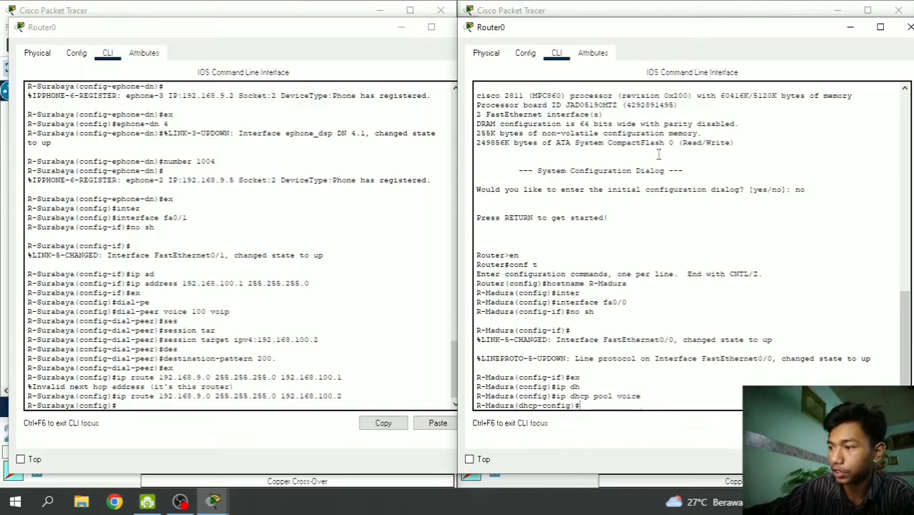
{"action": "type", "text": "net"}
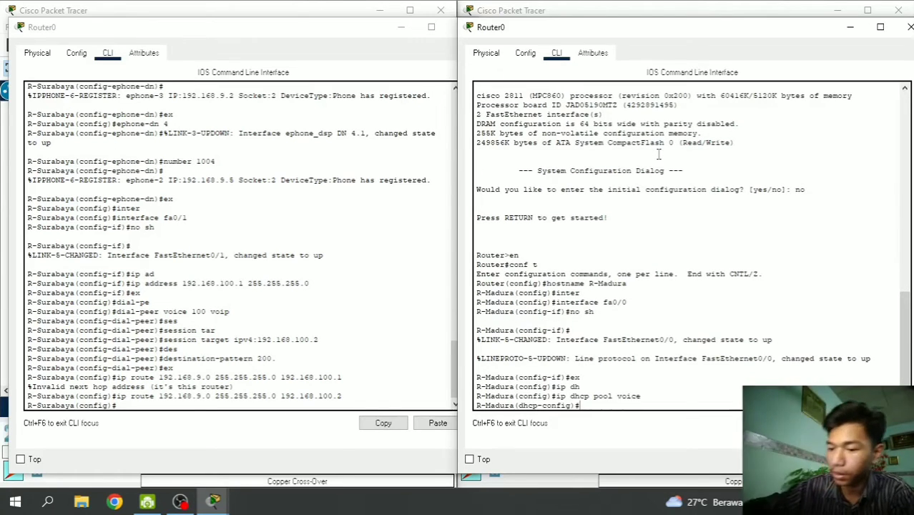
{"action": "type", "text": "work "}
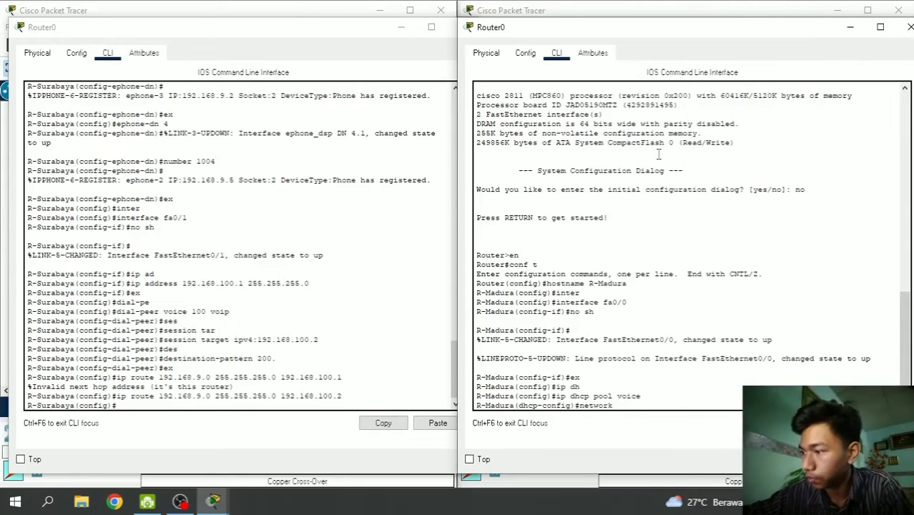
{"action": "type", "text": "192.168"}
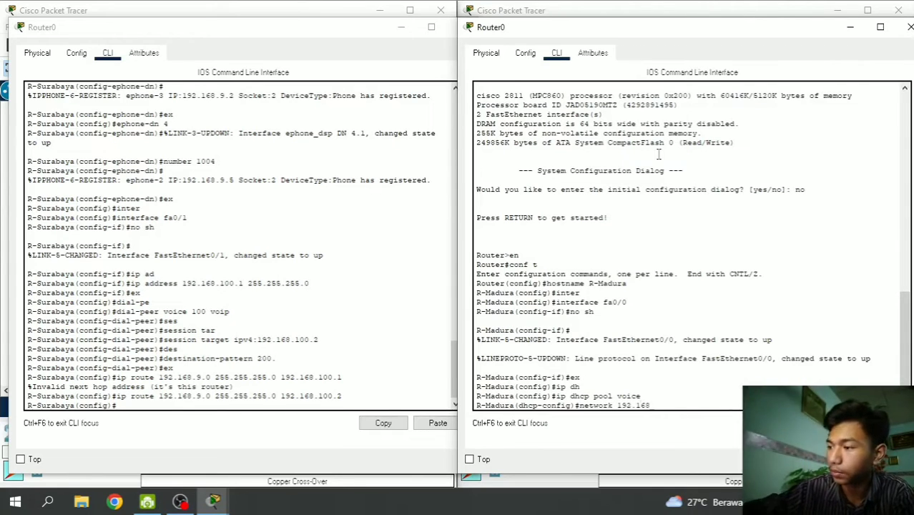
{"action": "type", "text": ".20"}
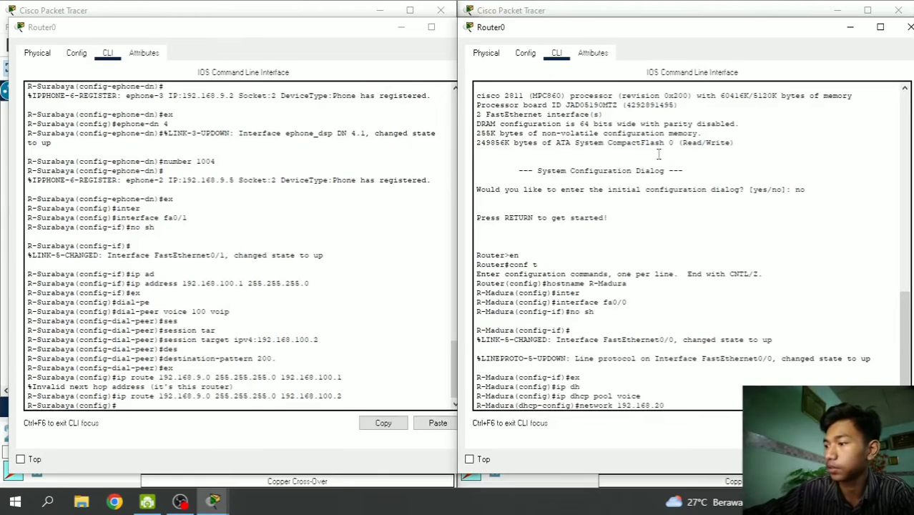
{"action": "type", "text": "9.0"}
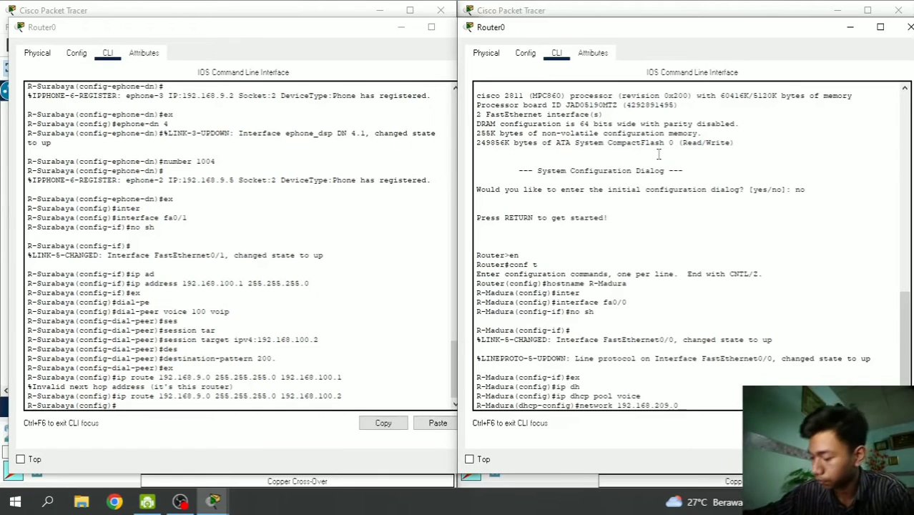
{"action": "type", "text": " 255.255.255."}
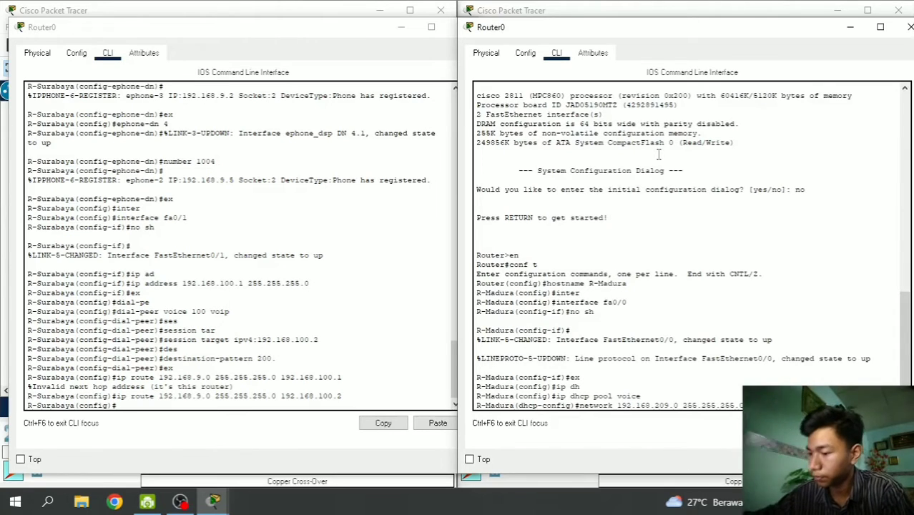
{"action": "key", "text": "Return"}
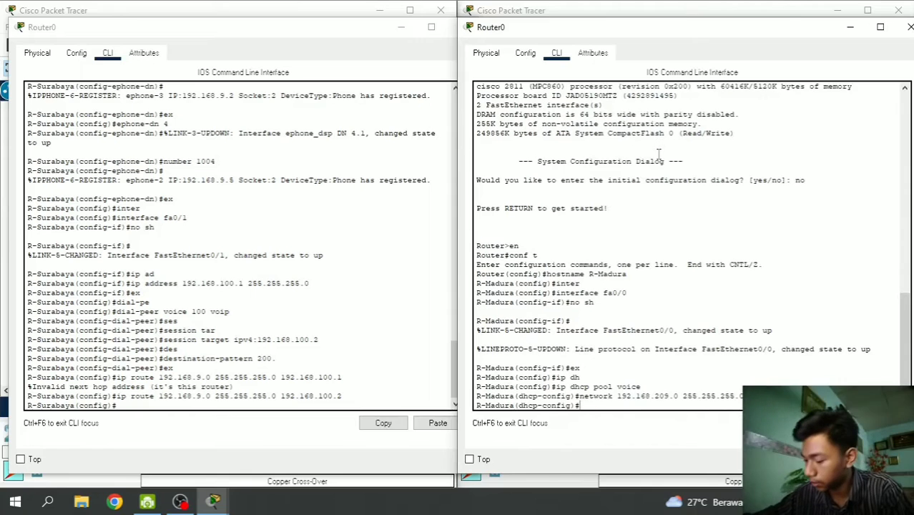
- Set the pool's default-router and option 150 to 192.168.209.1, then exit
{"action": "type", "text": "defa"}
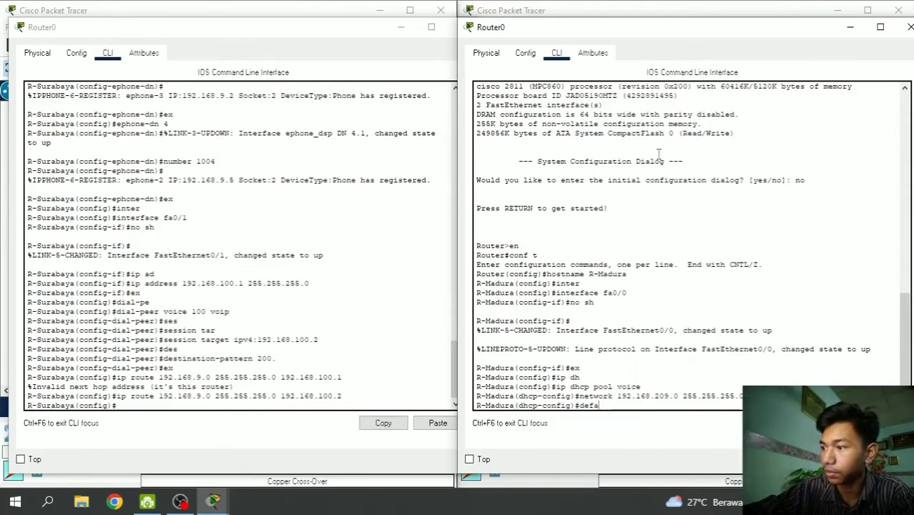
{"action": "key", "text": "Tab"}
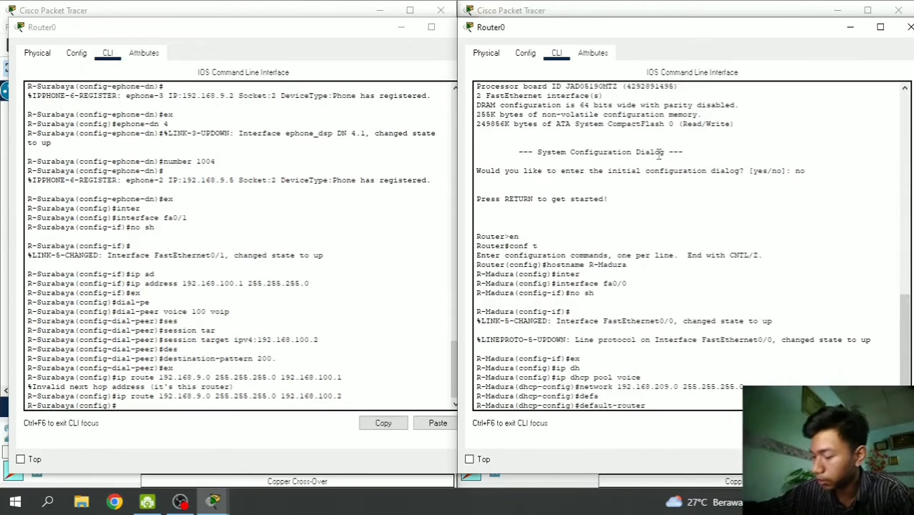
{"action": "type", "text": "192.168"}
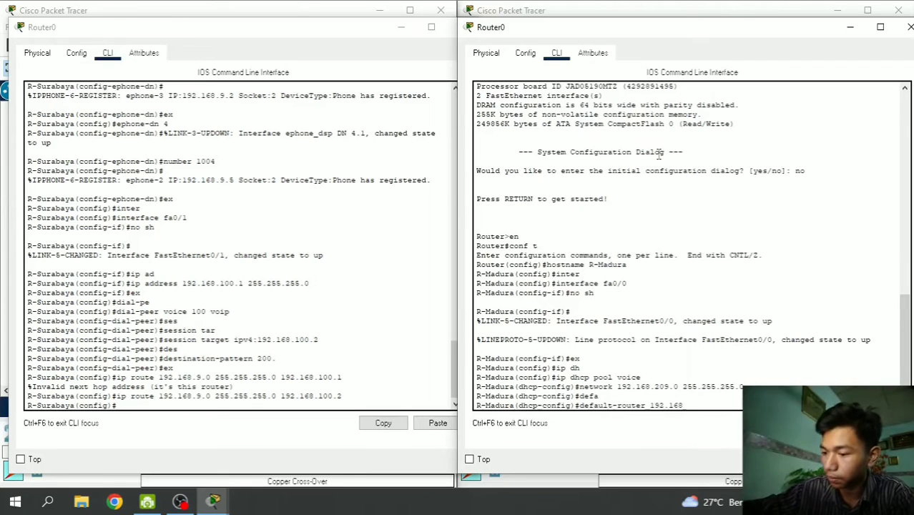
{"action": "type", "text": ".209"}
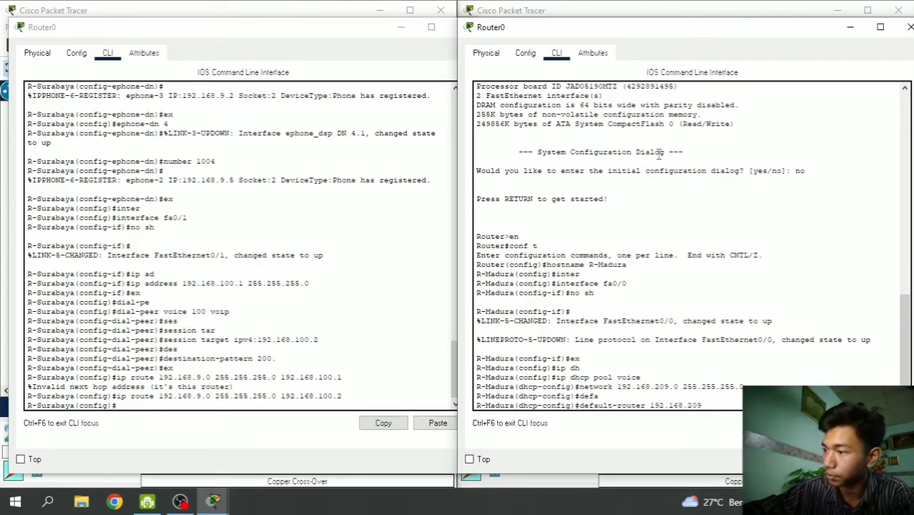
{"action": "type", "text": ".1"}
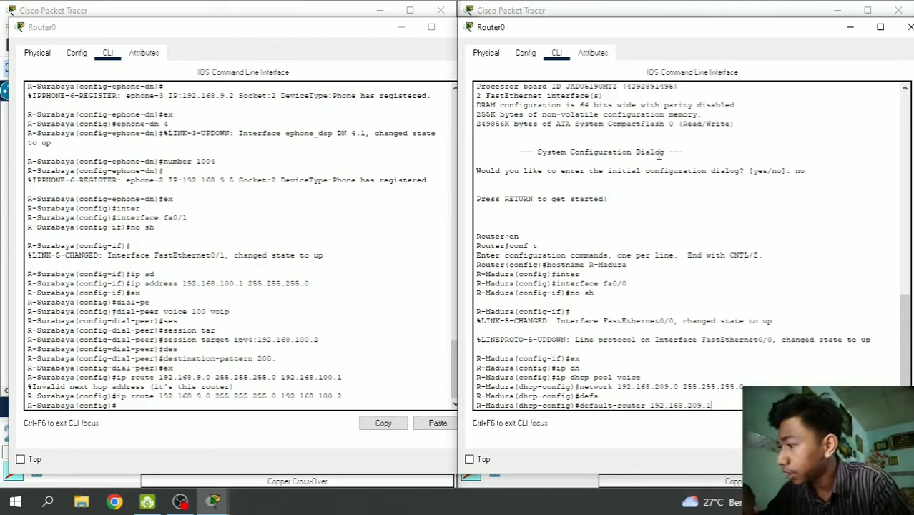
{"action": "key", "text": "Return"}
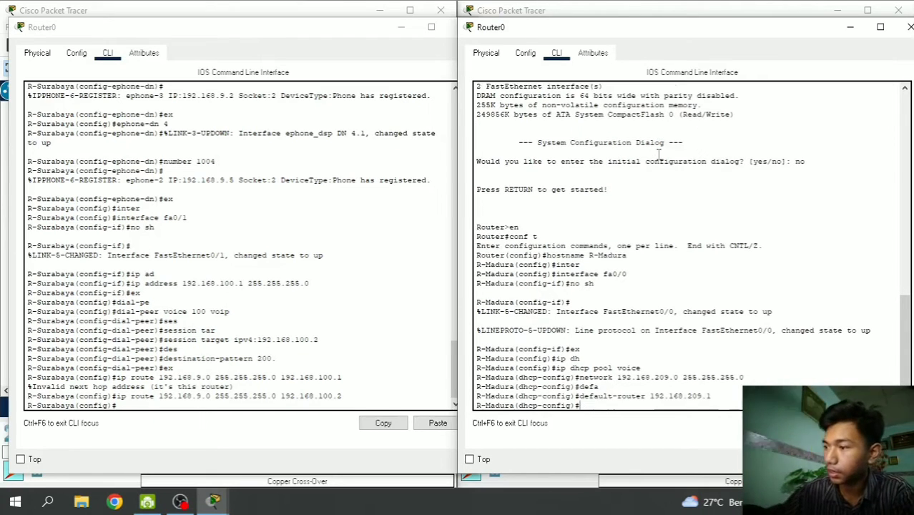
{"action": "type", "text": "op"}
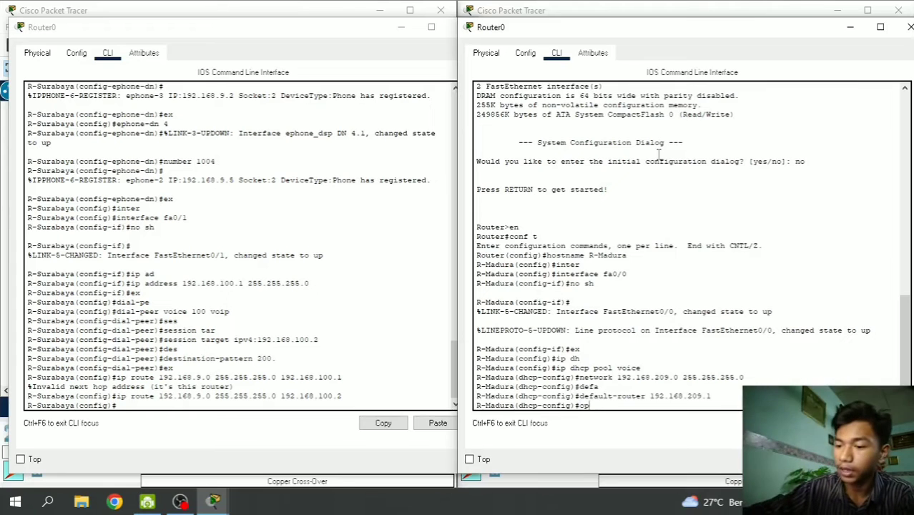
{"action": "type", "text": "tion 150 ip"}
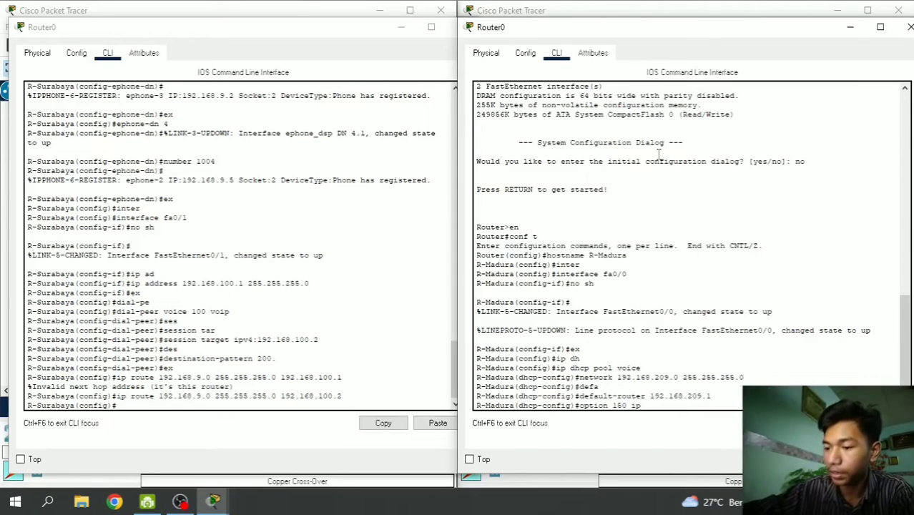
{"action": "type", "text": " 192.168"}
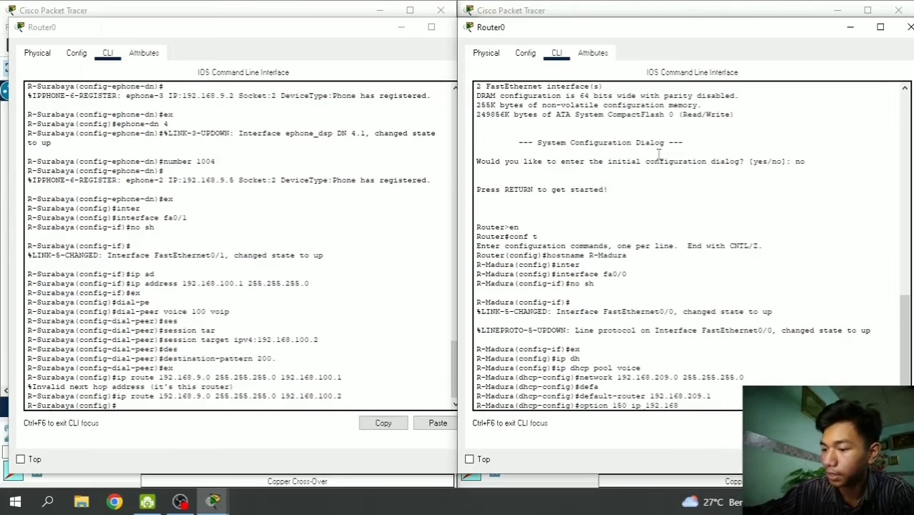
{"action": "type", "text": ".209.1"}
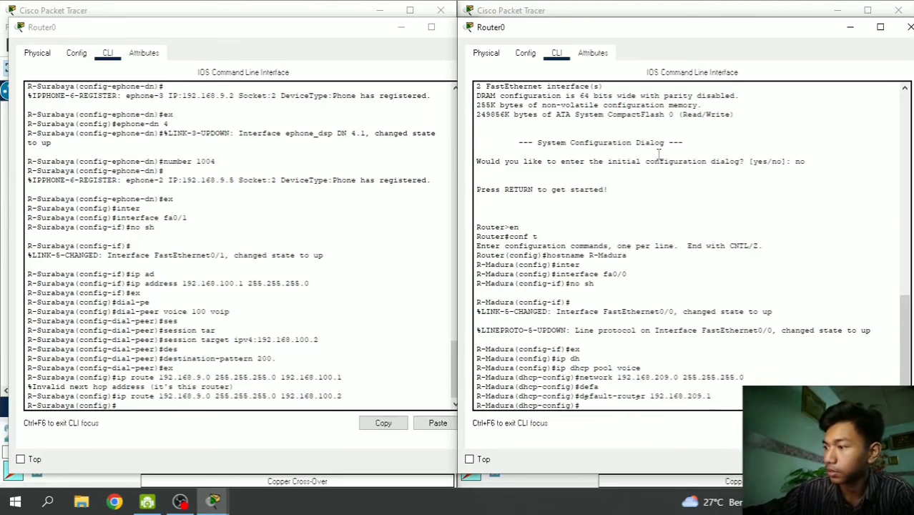
{"action": "key", "text": "Return"}
{"action": "type", "text": "ex"}
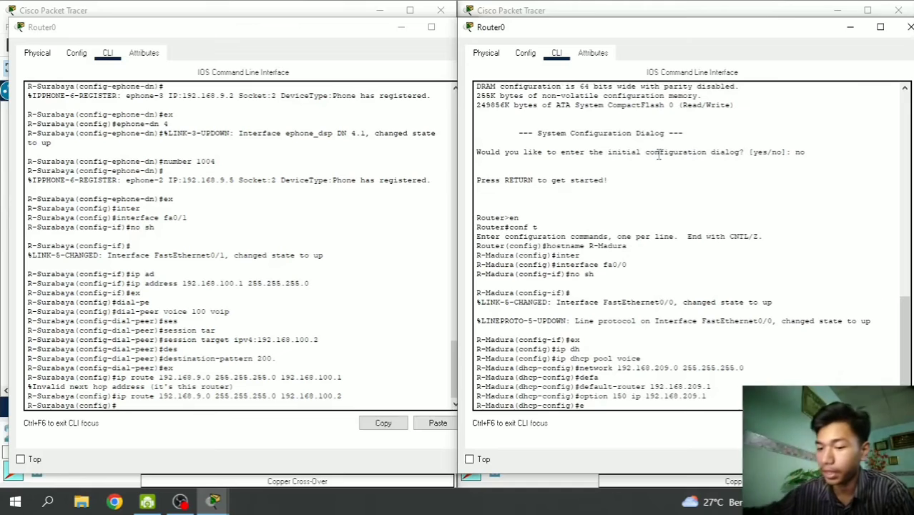
{"action": "key", "text": "Return"}
- Exclude 192.168.209.1 from DHCP assignment
{"action": "type", "text": "ip dh"}
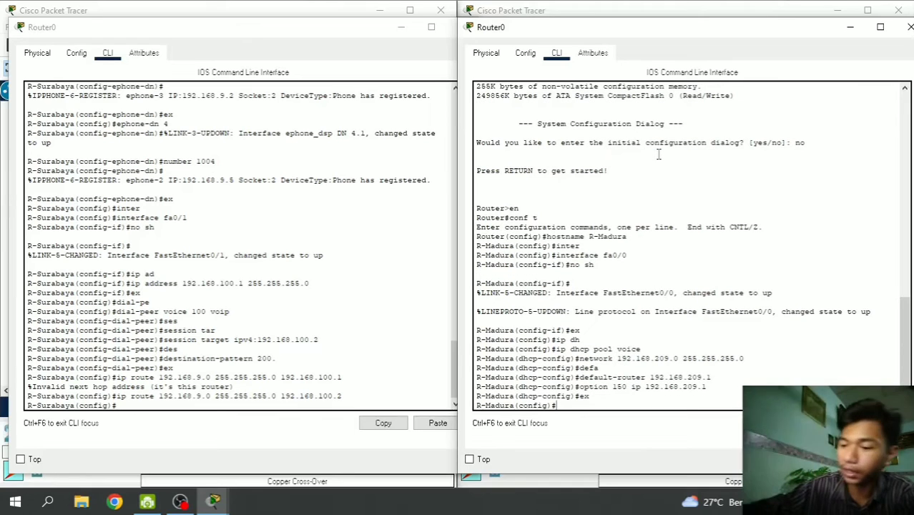
{"action": "key", "text": "Tab"}
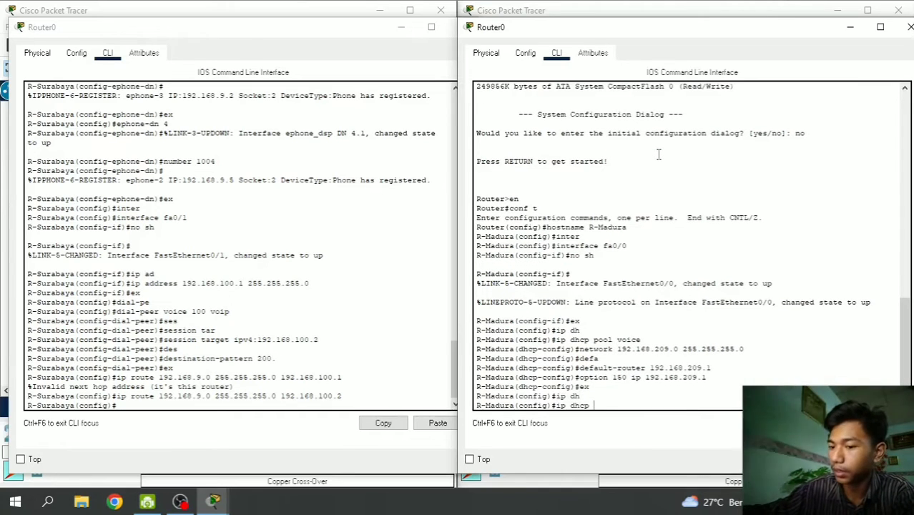
{"action": "type", "text": "e"}
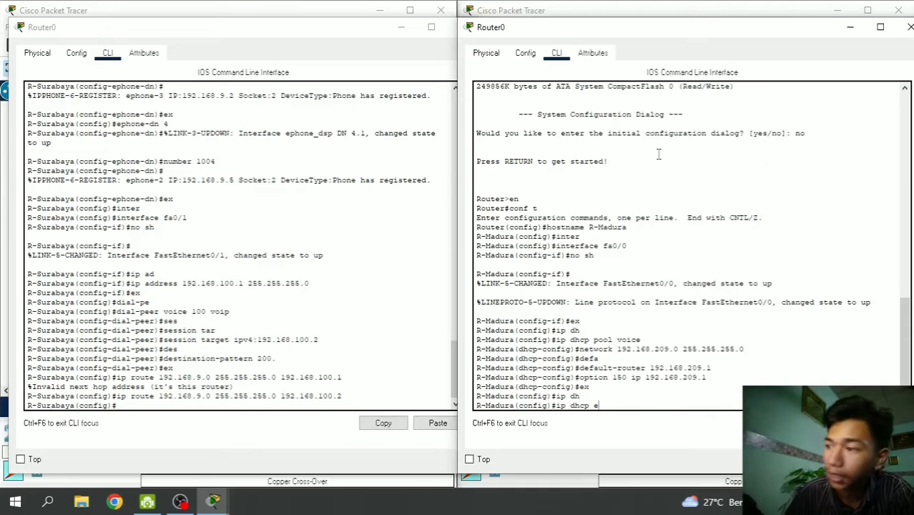
{"action": "key", "text": "Tab"}
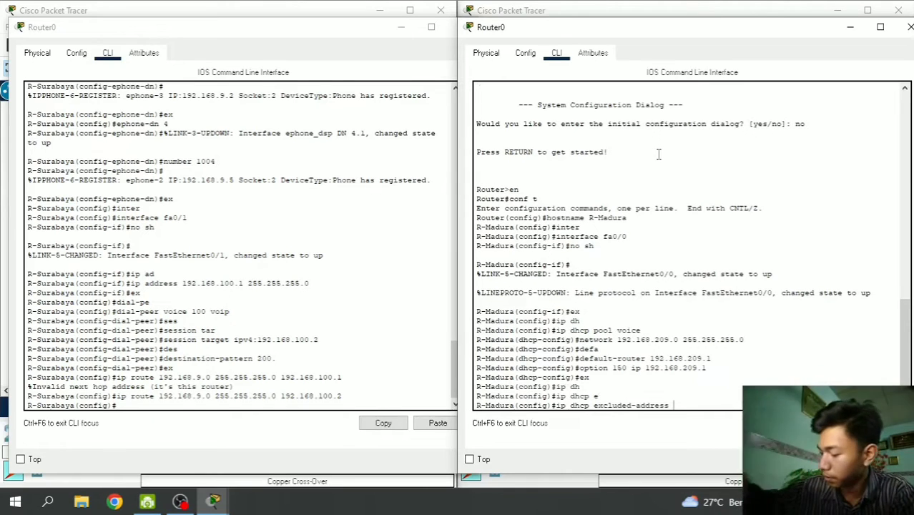
{"action": "type", "text": "192."}
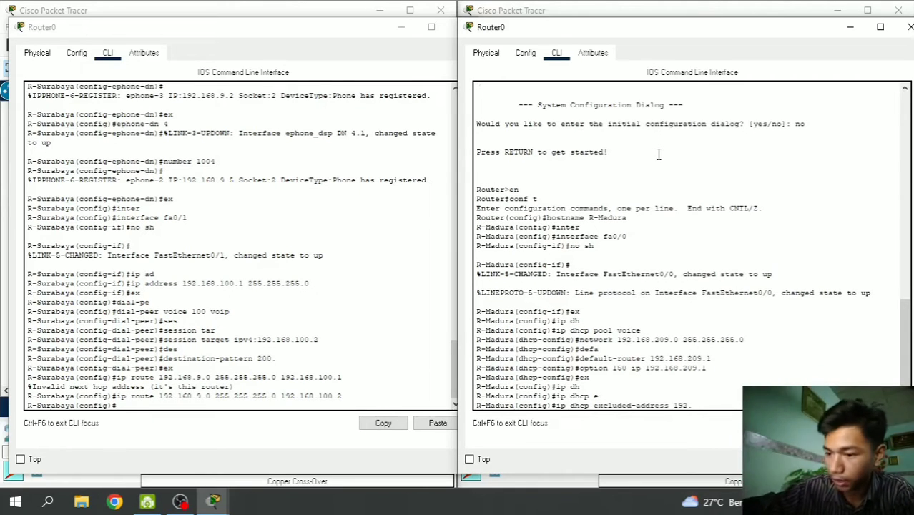
{"action": "type", "text": "168.209"}
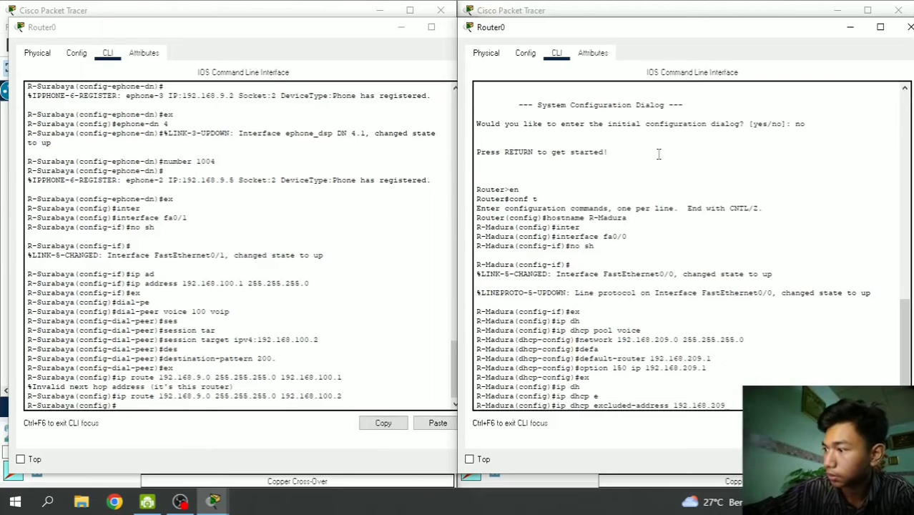
{"action": "type", "text": ".1"}
{"action": "key", "text": "Return"}
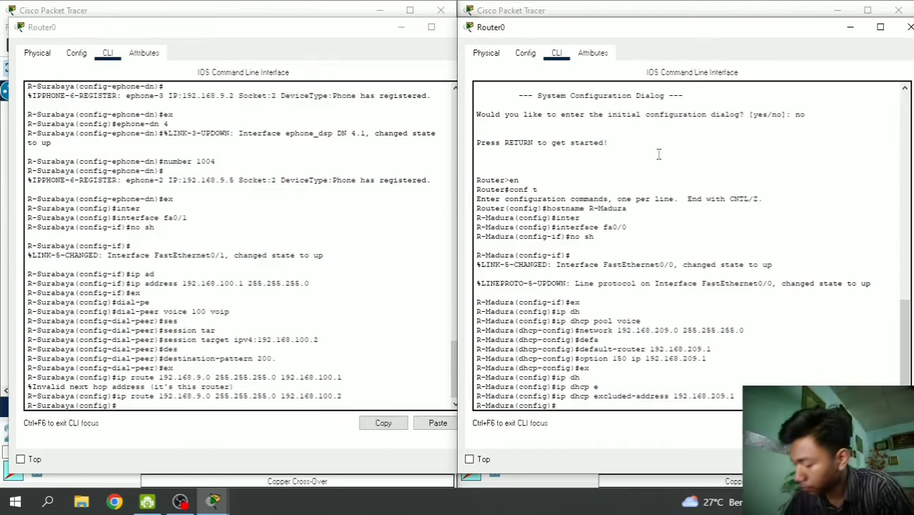
- Give R-Madura's FastEthernet0/0 address 192.168.209.1 255.255.255.0 and exit to global config
{"action": "type", "text": "inter"}
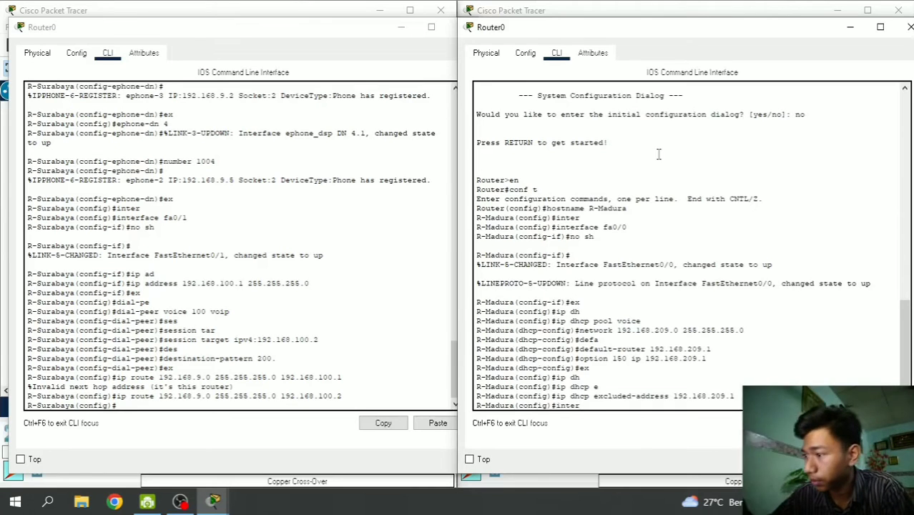
{"action": "key", "text": "Tab"}
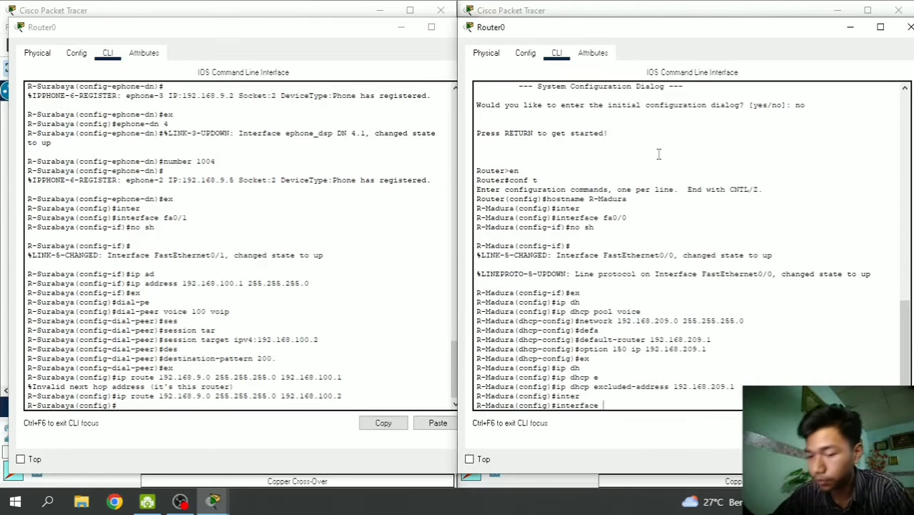
{"action": "type", "text": "fa0/"}
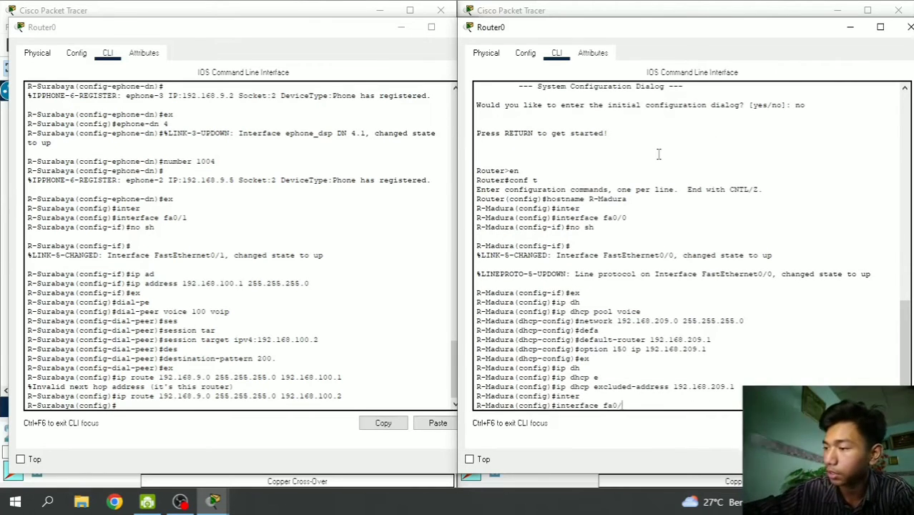
{"action": "type", "text": "0"}
{"action": "key", "text": "Return"}
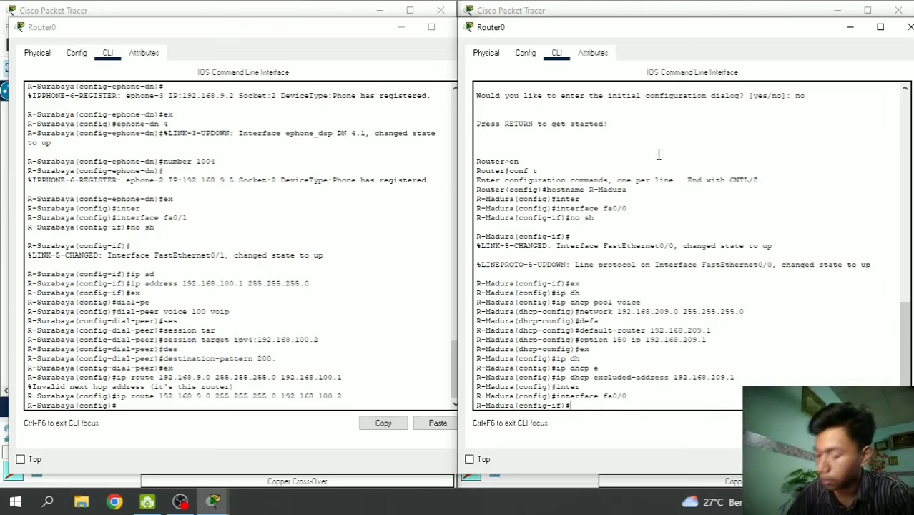
{"action": "type", "text": "ip add"}
{"action": "key", "text": "Tab"}
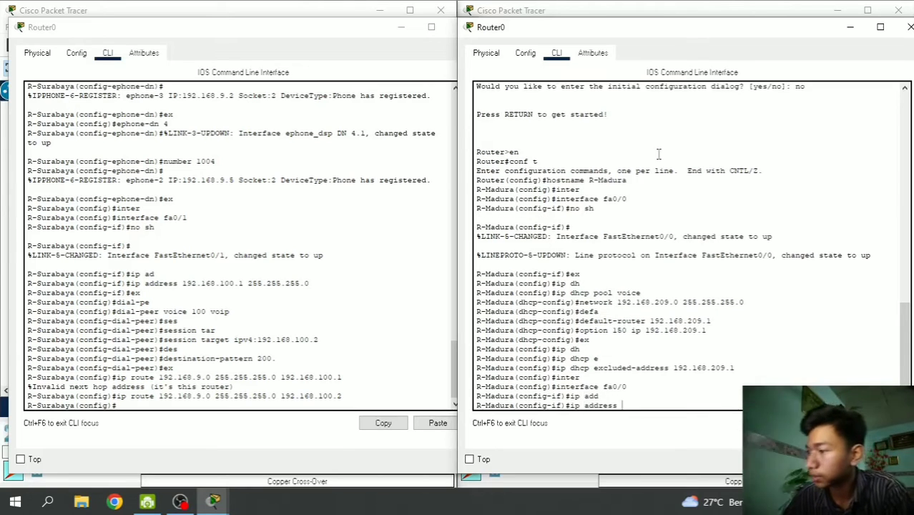
{"action": "type", "text": "192.168"}
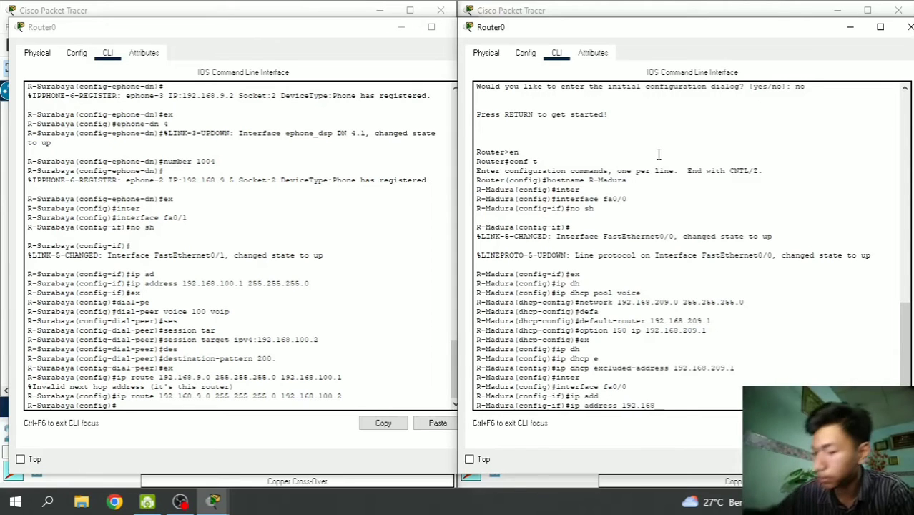
{"action": "type", "text": ".209.1"}
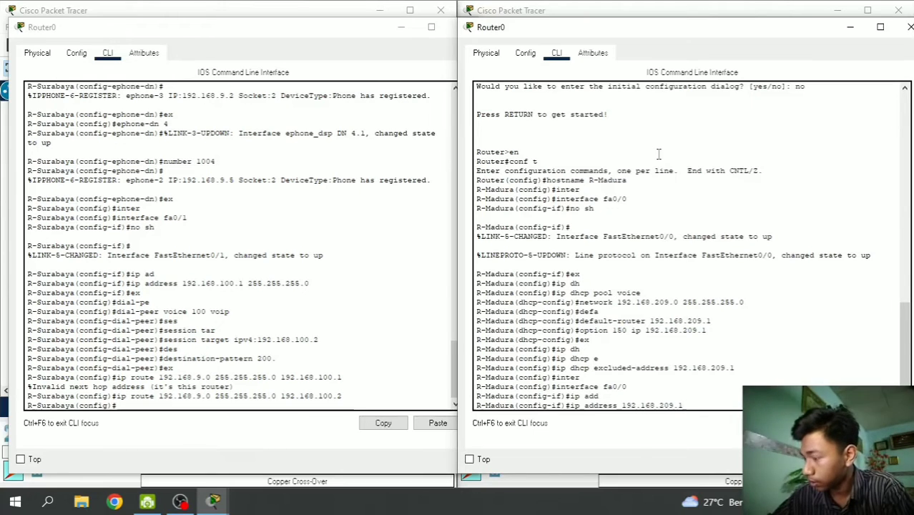
{"action": "type", "text": " 255"}
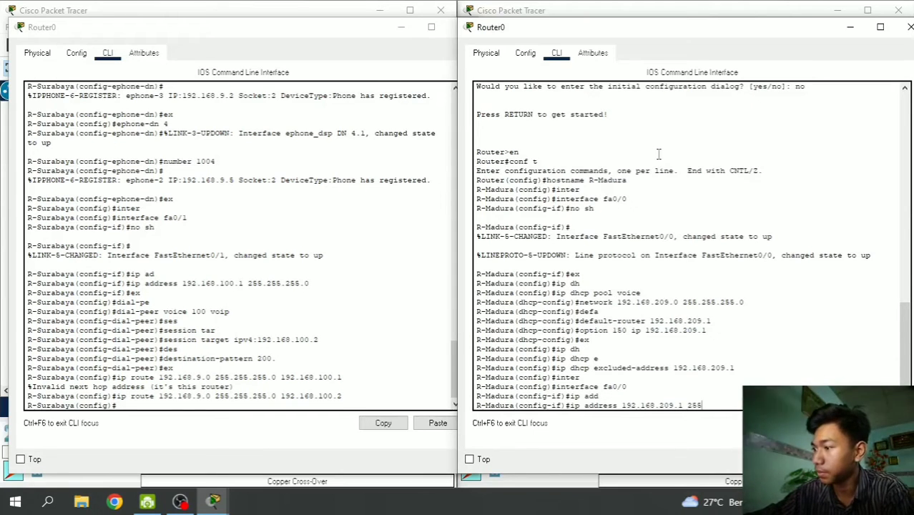
{"action": "type", "text": ".255.255"}
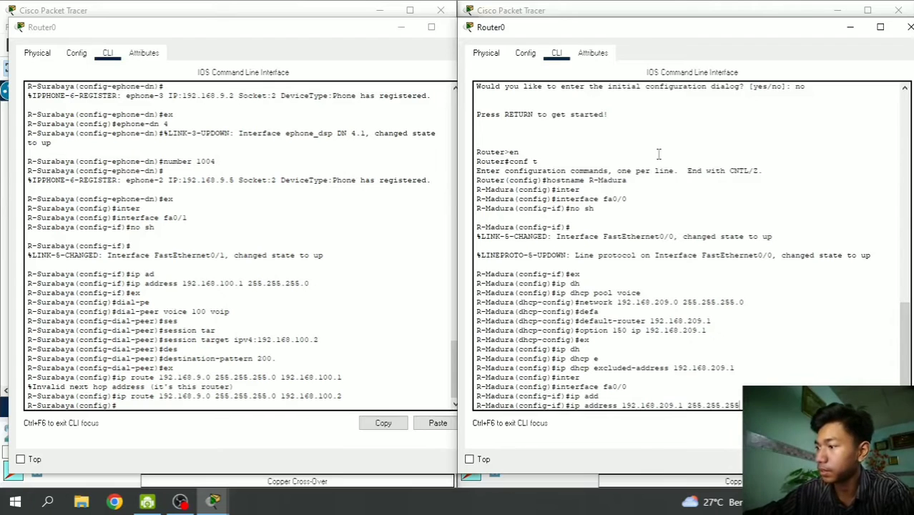
{"action": "type", "text": "."}
{"action": "key", "text": "Return"}
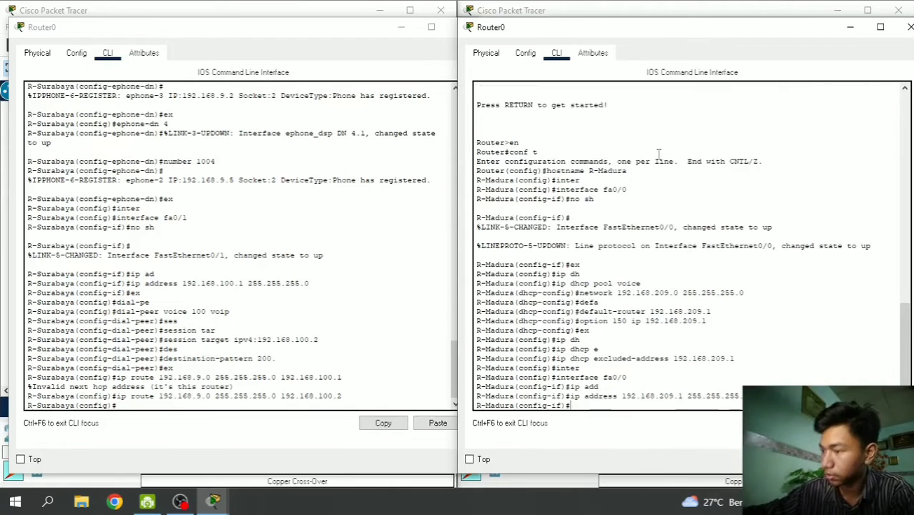
{"action": "type", "text": "ex"}
{"action": "key", "text": "Return"}
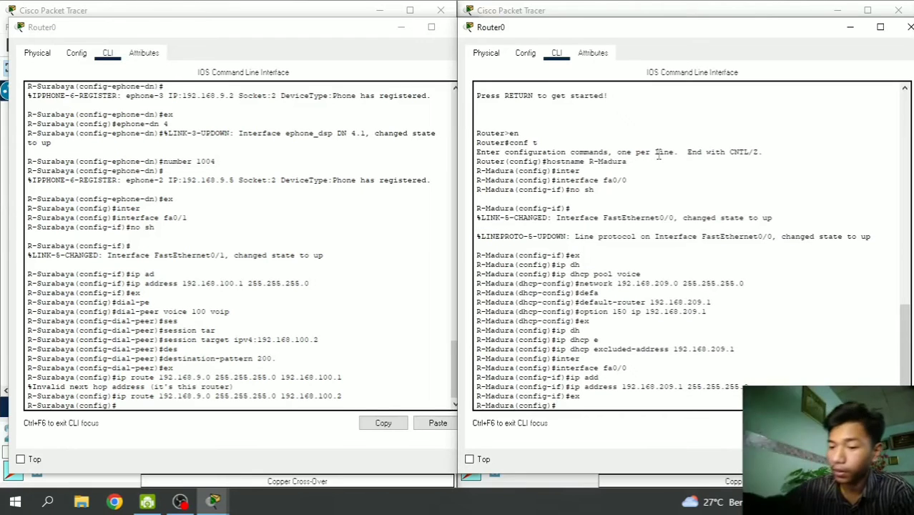
- Under telephony-service, set max-ephones 2 and max-dn 2
{"action": "type", "text": "tele"}
{"action": "key", "text": "Tab"}
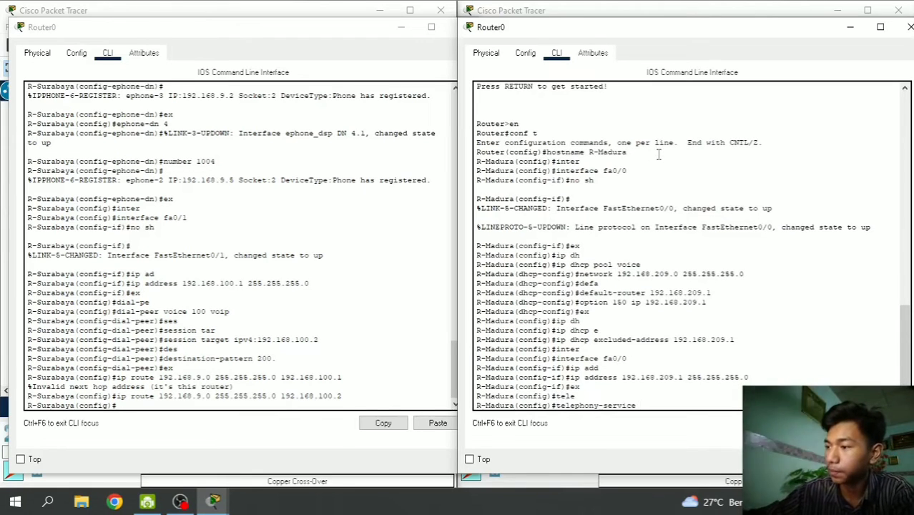
{"action": "key", "text": "Return"}
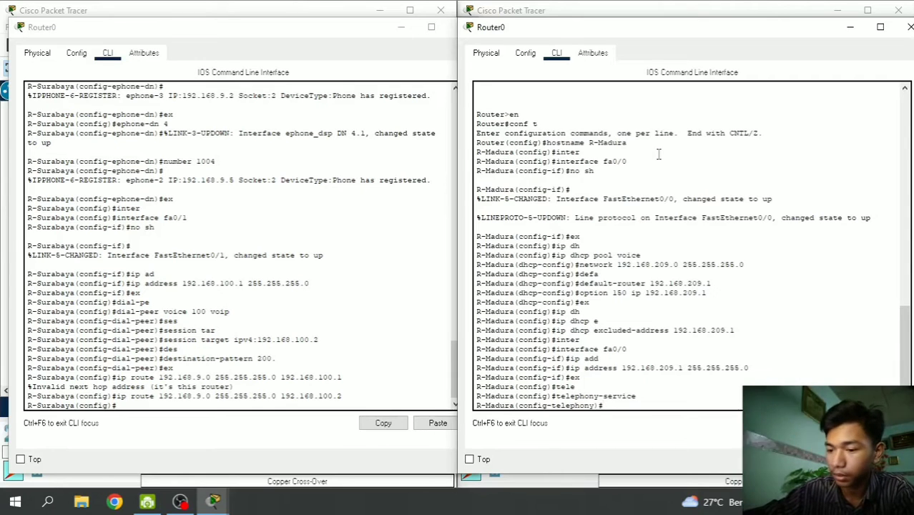
{"action": "type", "text": "max"}
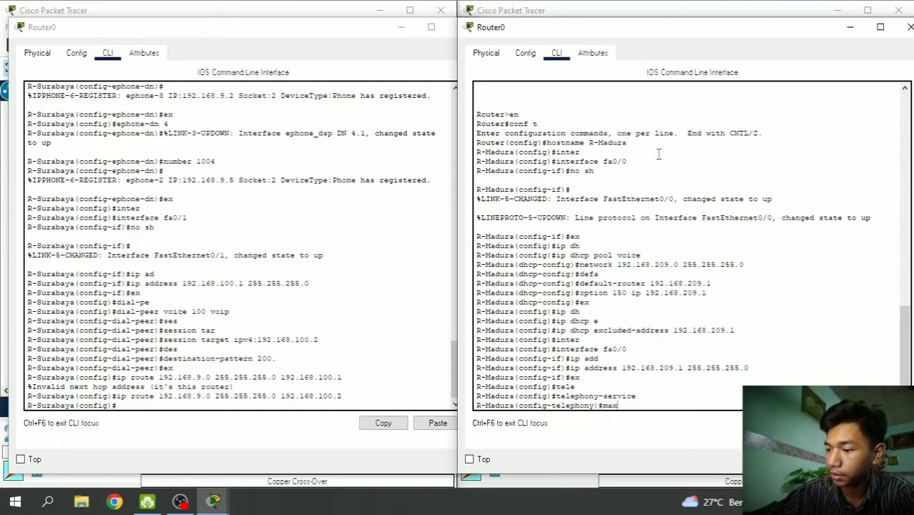
{"action": "type", "text": "-epho"}
{"action": "key", "text": "Tab"}
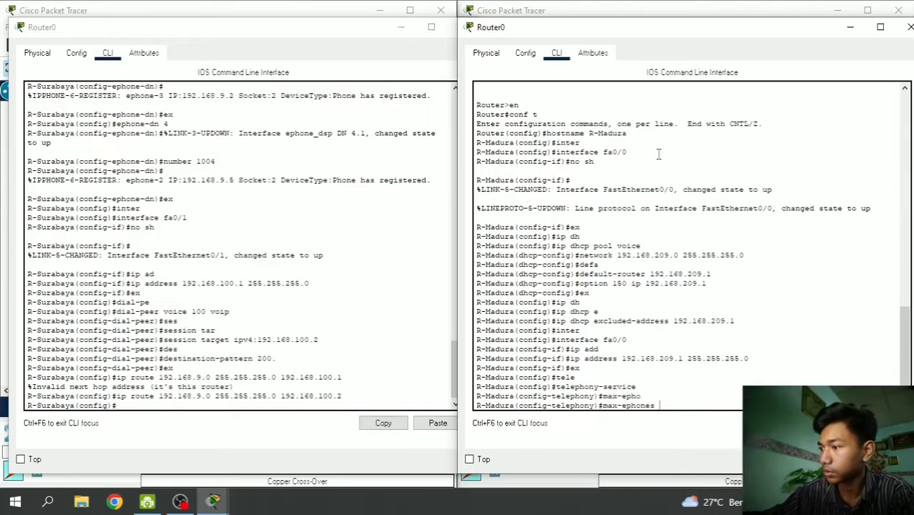
{"action": "type", "text": "2"}
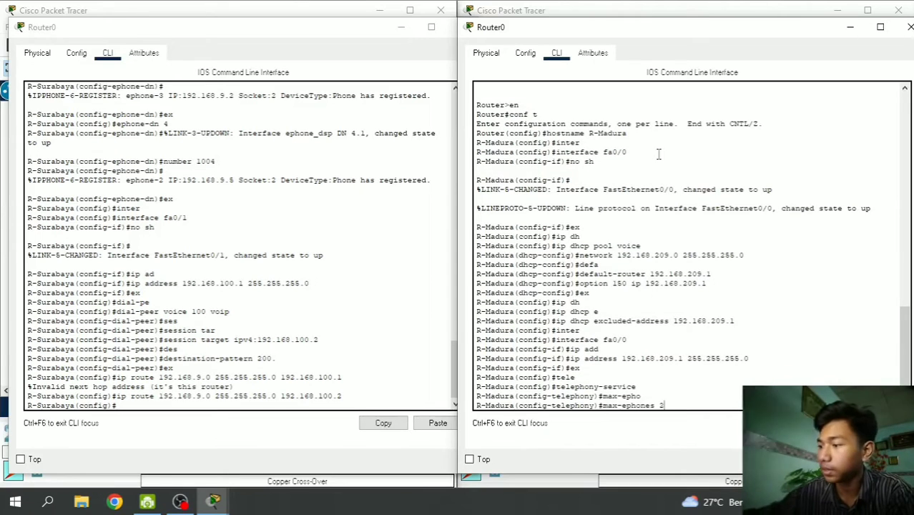
{"action": "left_click_drag", "start_coordinate": [476, 32], "coordinate": [37, 45]}
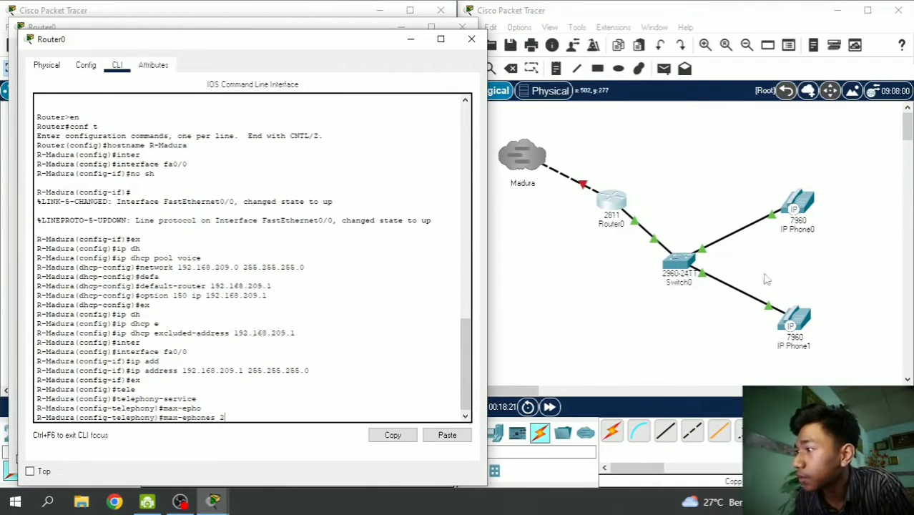
{"action": "left_click_drag", "start_coordinate": [288, 41], "coordinate": [713, 37]}
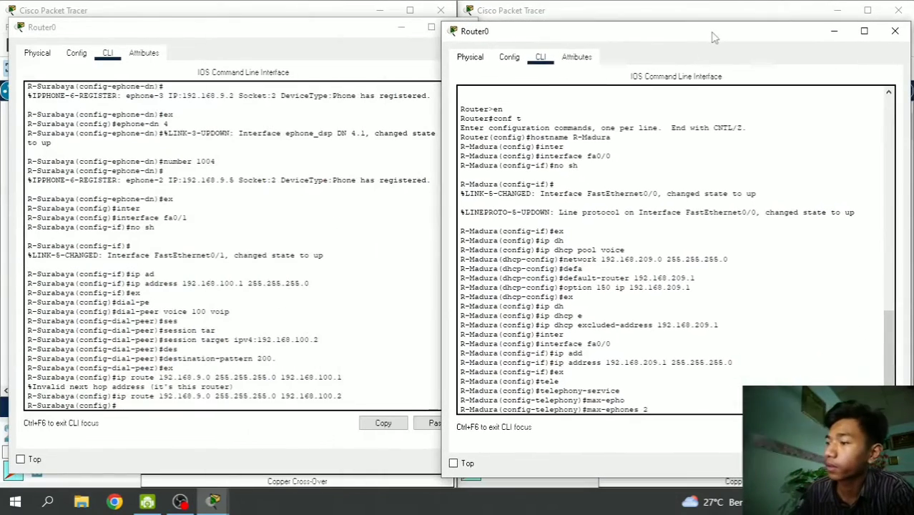
{"action": "key", "text": "Return"}
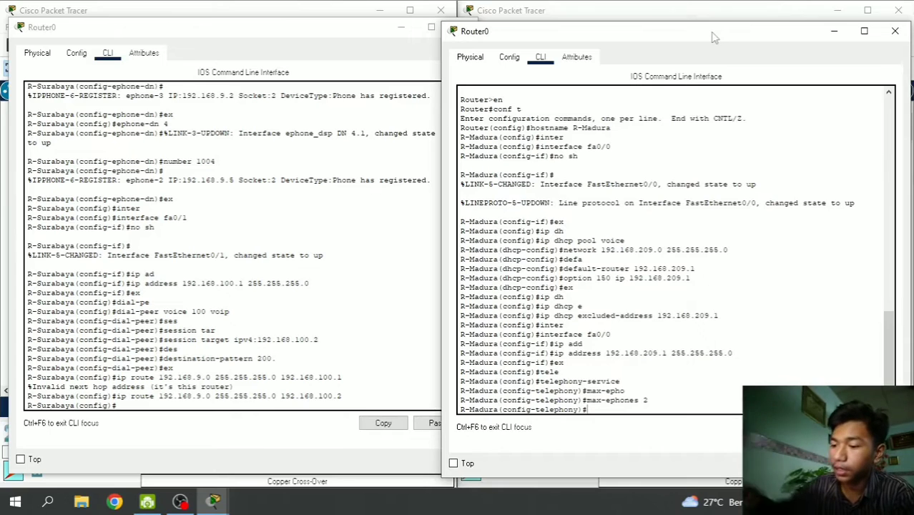
{"action": "type", "text": "max-dn"}
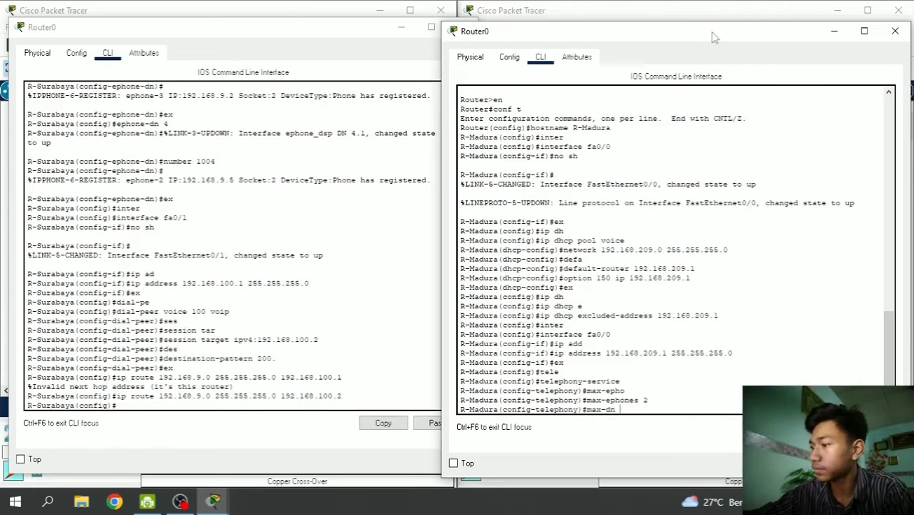
{"action": "type", "text": " 2"}
{"action": "key", "text": "Return"}
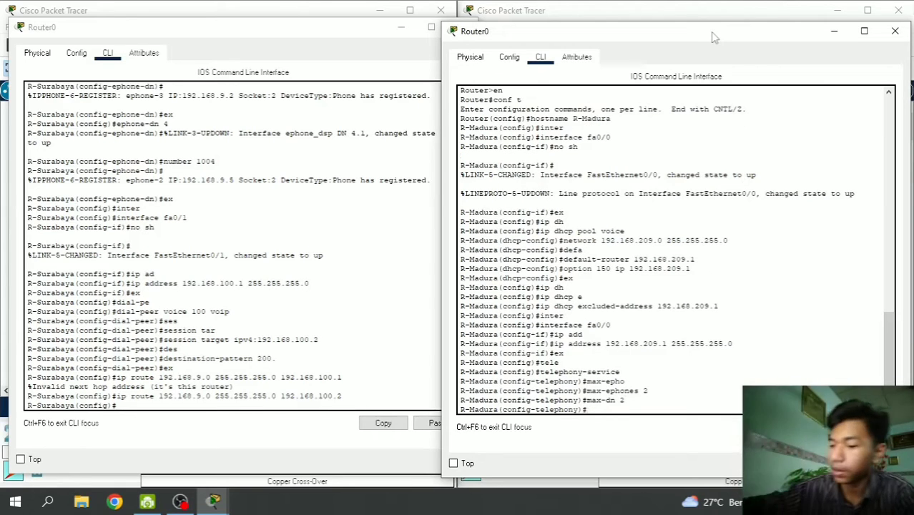
- Set source address 192.168.209.1 port 2000 and auto assign 1 to 2, then exit
{"action": "type", "text": "ip sou"}
{"action": "key", "text": "Tab"}
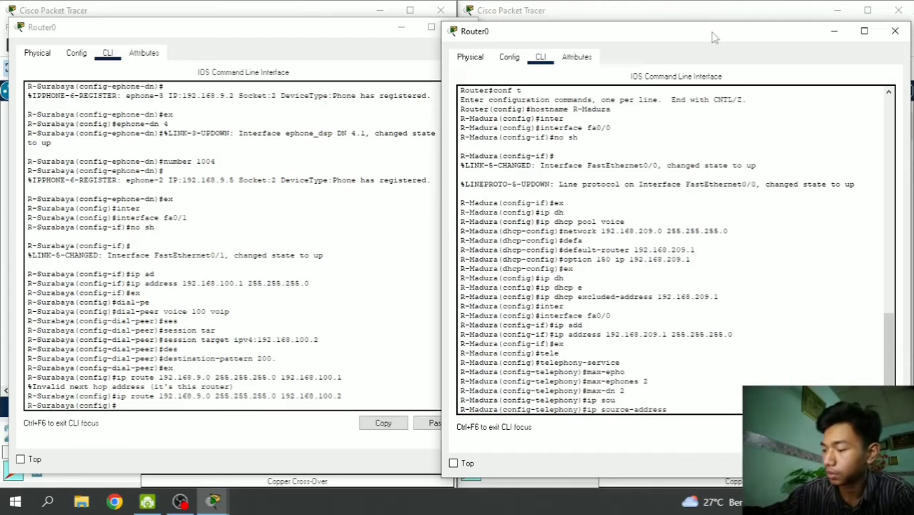
{"action": "type", "text": "192."}
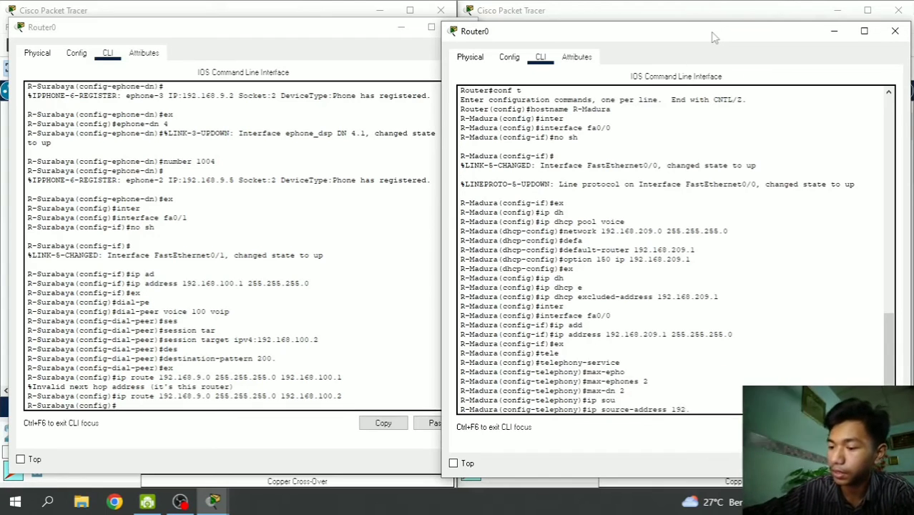
{"action": "type", "text": "168.209.1 p"}
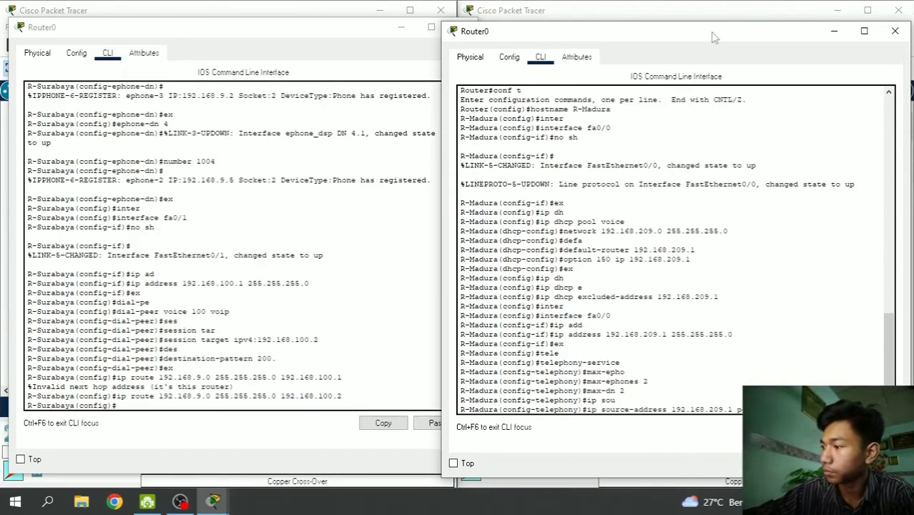
{"action": "key", "text": "Return"}
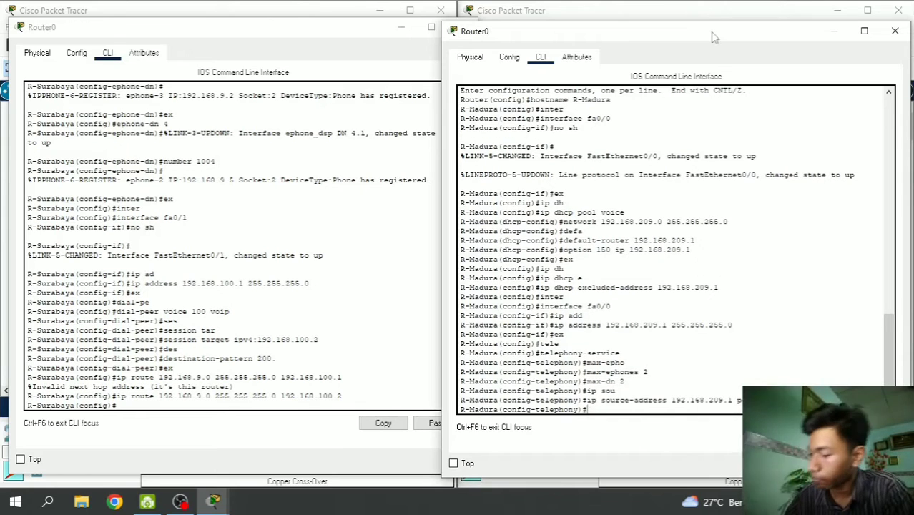
{"action": "type", "text": "auto "}
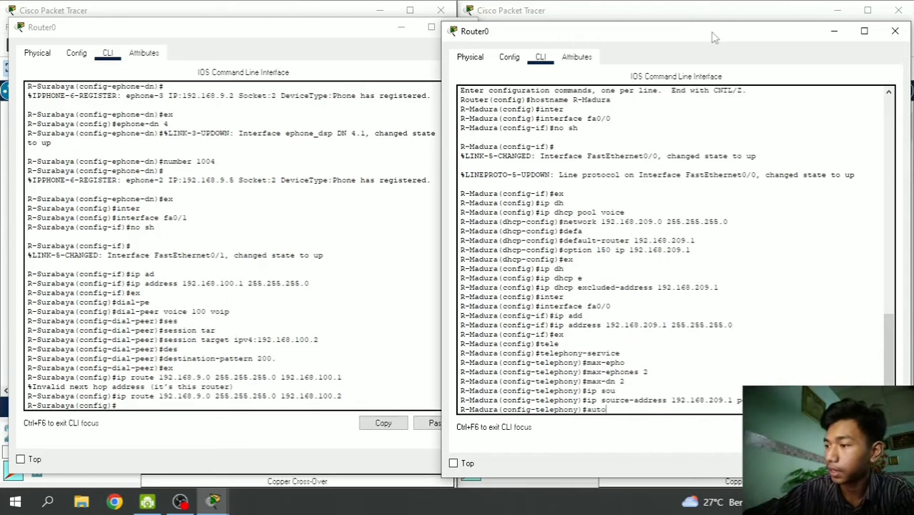
{"action": "type", "text": "ass"}
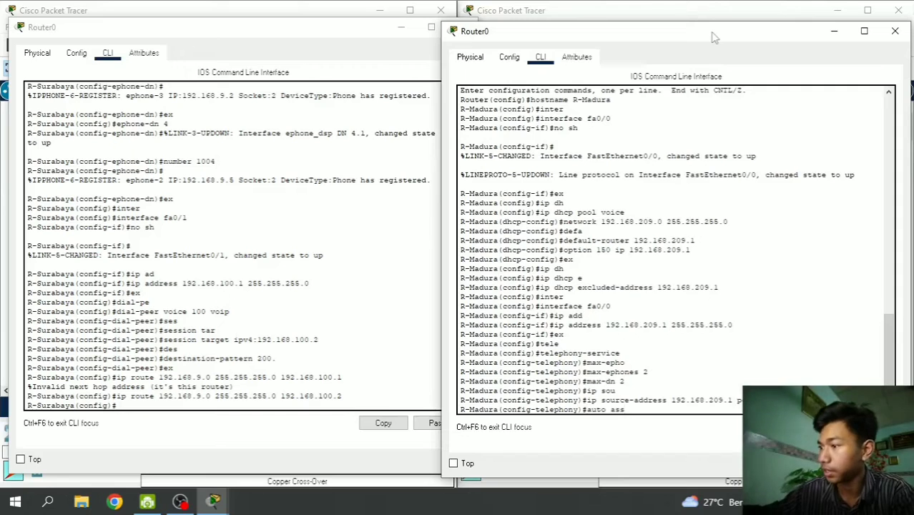
{"action": "key", "text": "Tab"}
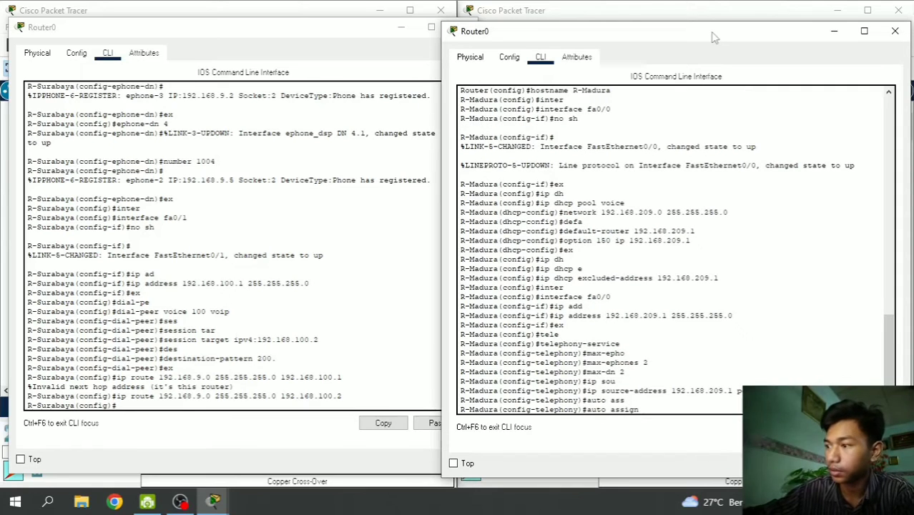
{"action": "type", "text": "1 to"}
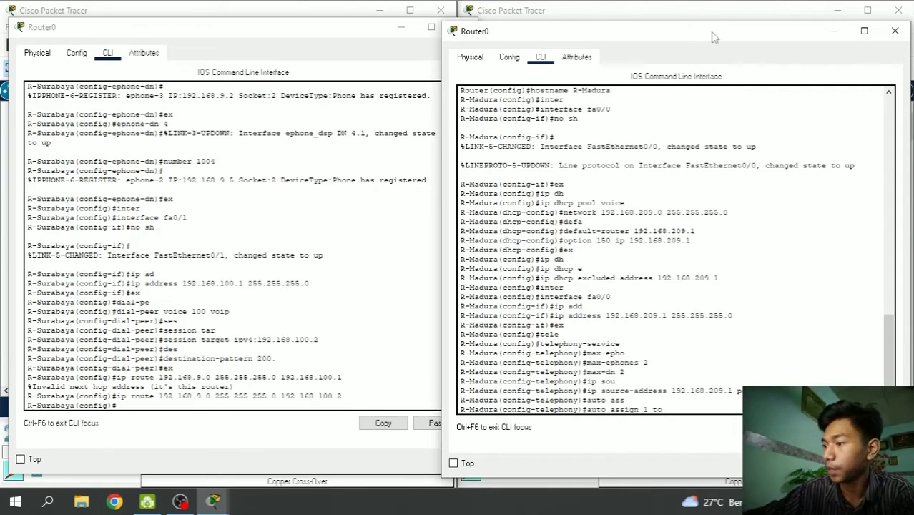
{"action": "type", "text": " 2"}
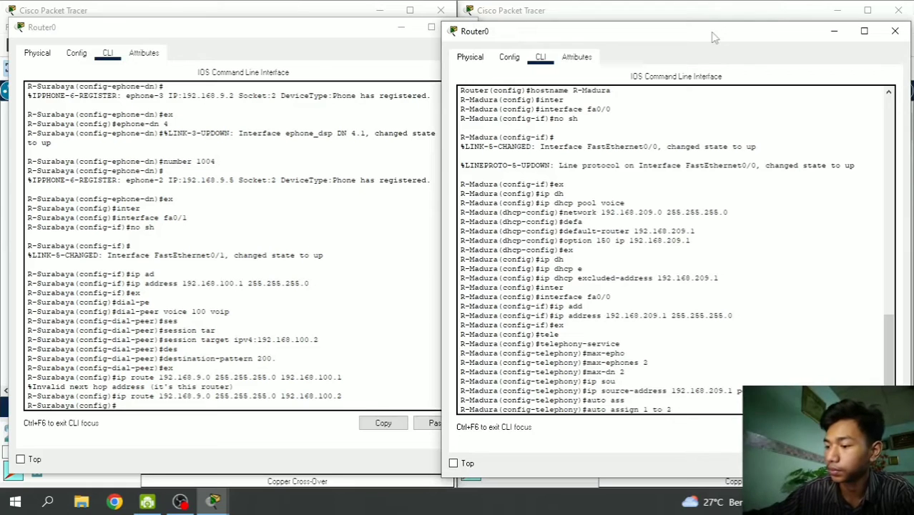
{"action": "key", "text": "Return"}
{"action": "type", "text": "ex"}
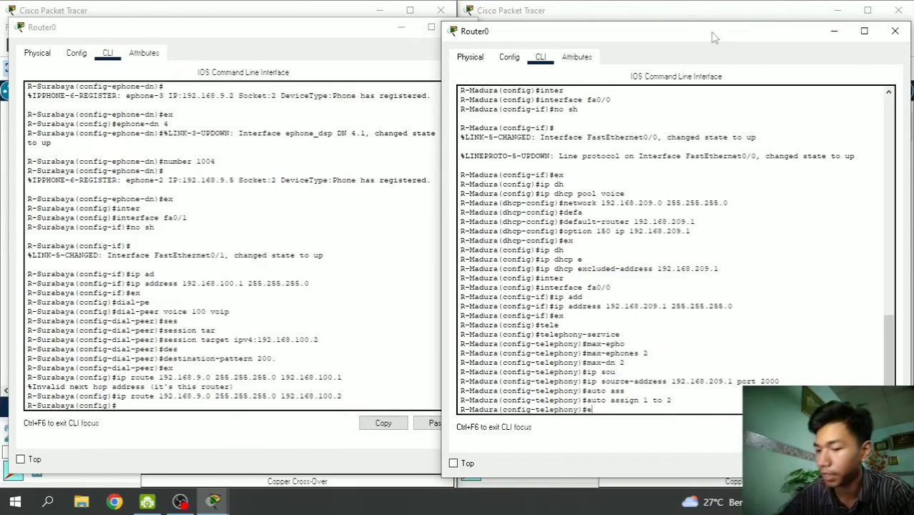
{"action": "key", "text": "Return"}
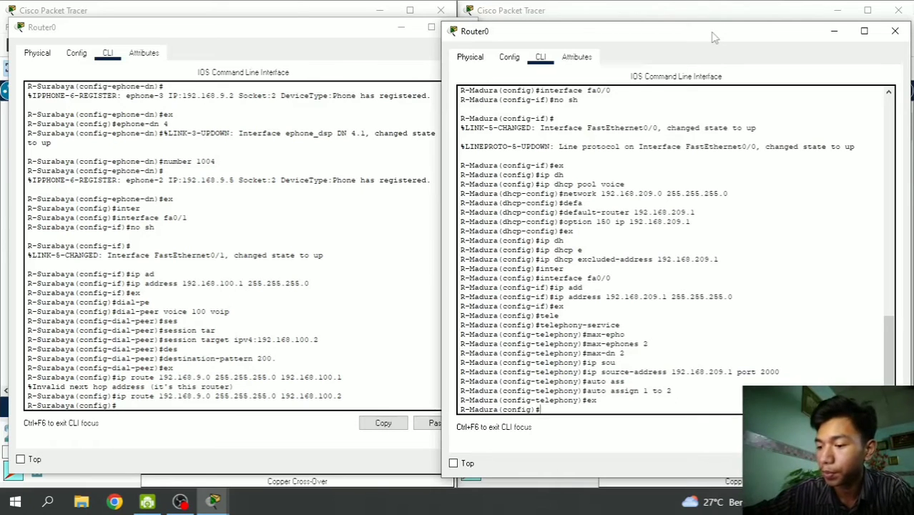
- Create ephone-dn 1 with number 2001 and return to global config
{"action": "type", "text": "ep"}
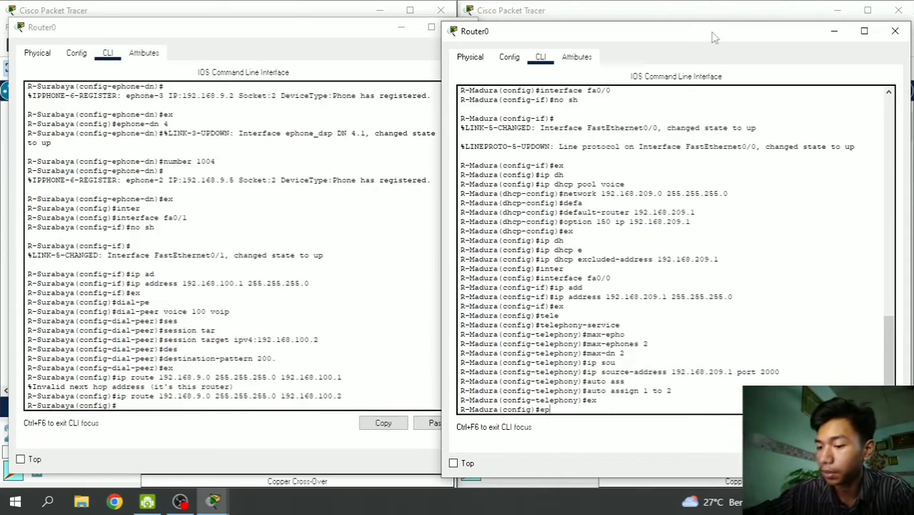
{"action": "type", "text": "hone"}
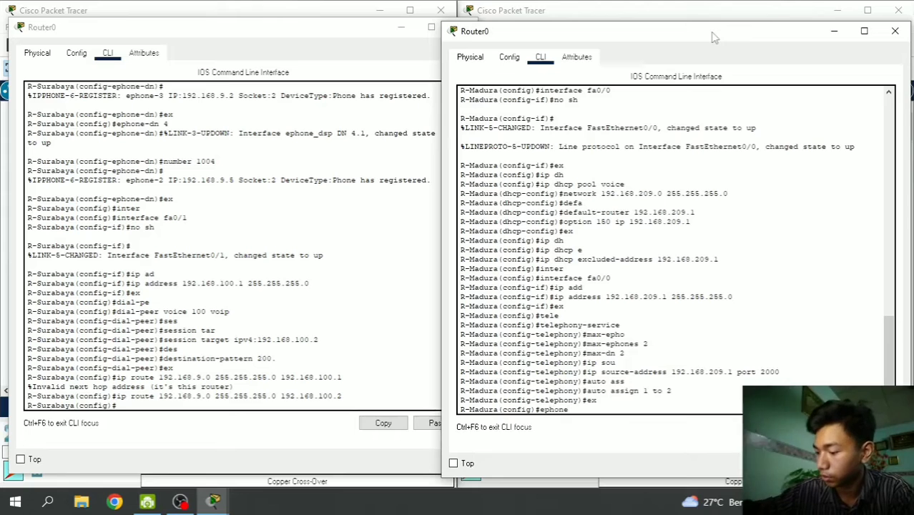
{"action": "type", "text": "-dn 1"}
{"action": "key", "text": "Return"}
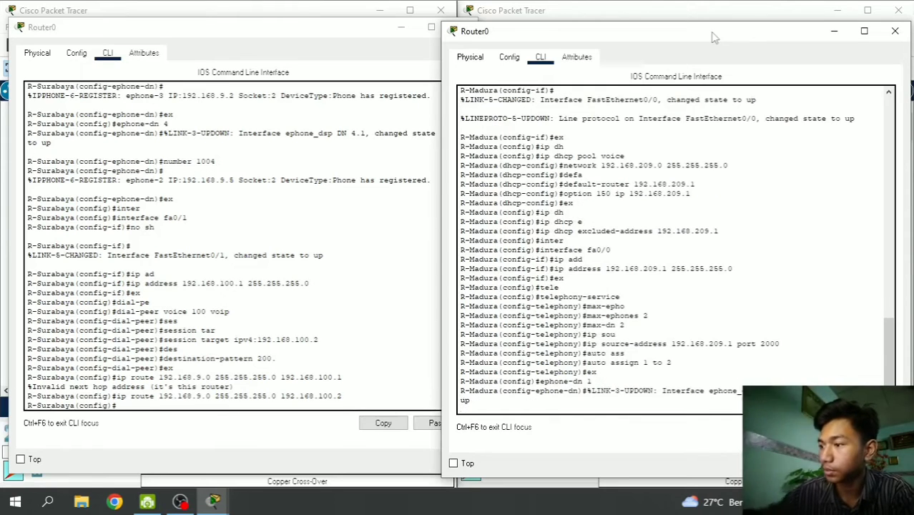
{"action": "key", "text": "Return"}
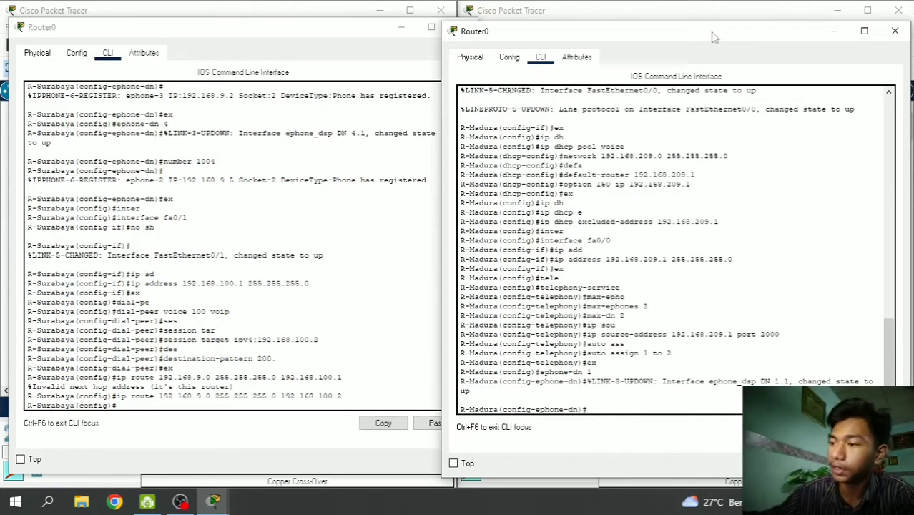
{"action": "type", "text": "number "}
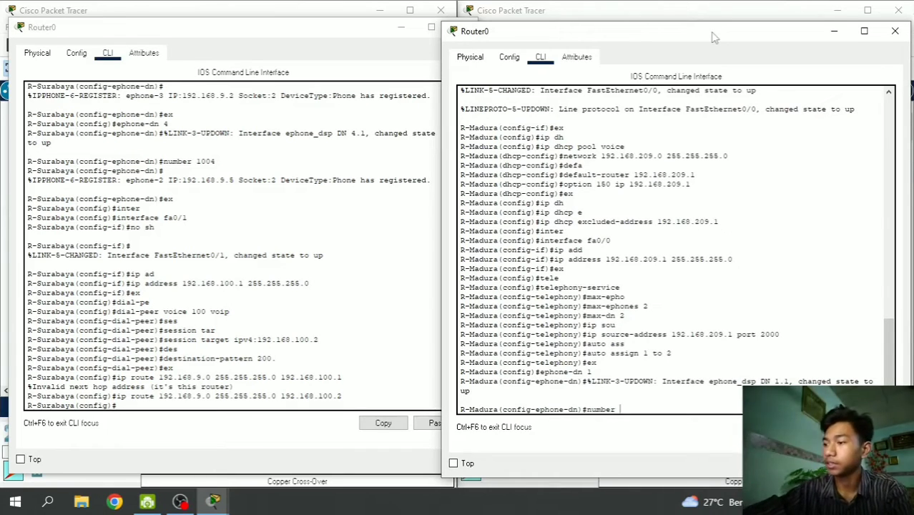
{"action": "type", "text": "2001"}
{"action": "key", "text": "Return"}
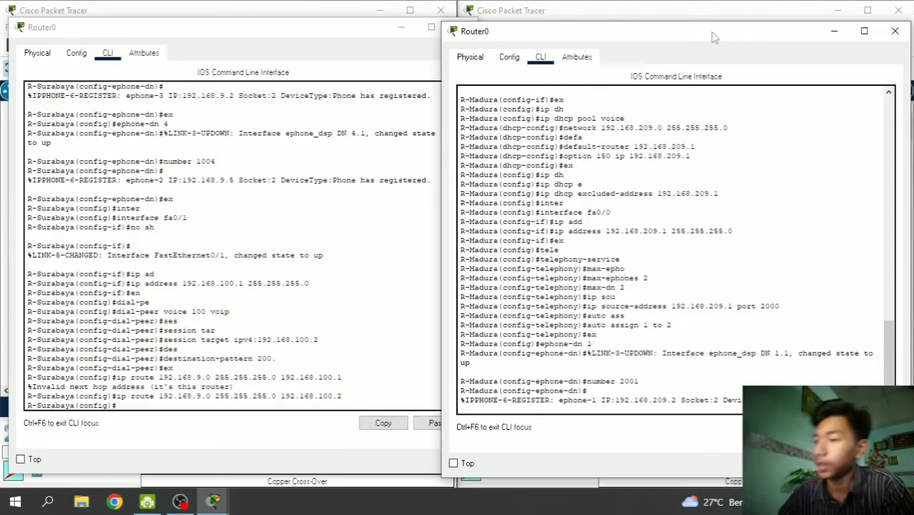
{"action": "key", "text": "Return"}
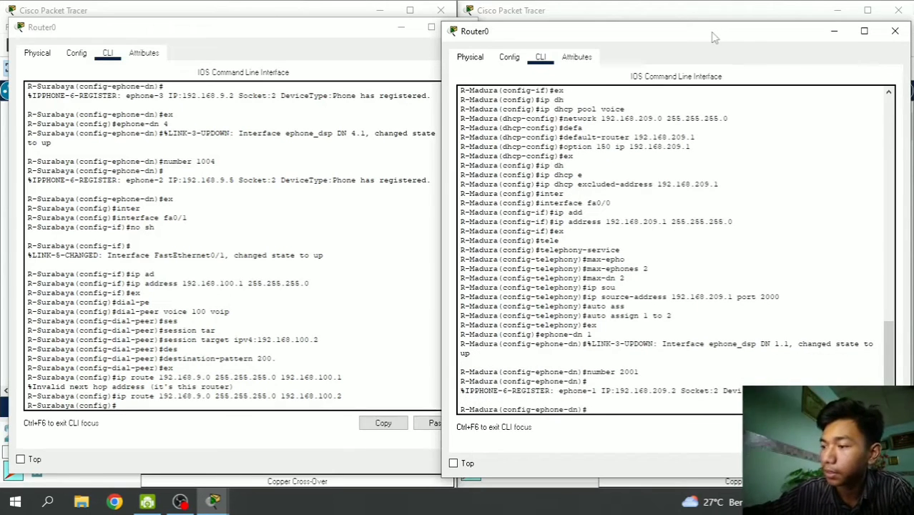
{"action": "type", "text": "ex"}
{"action": "key", "text": "Return"}
- Create ephone-dn 2 with number 2002 and return to global config
{"action": "type", "text": "ephone"}
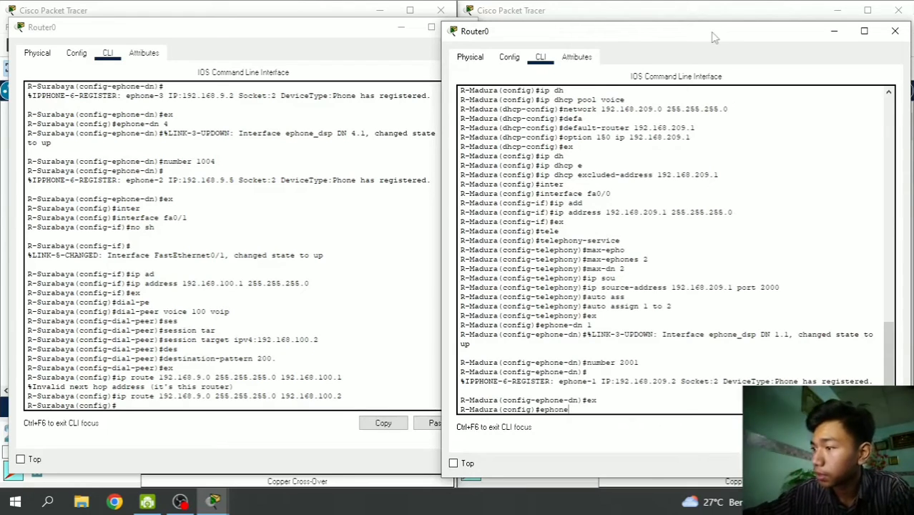
{"action": "type", "text": "-"}
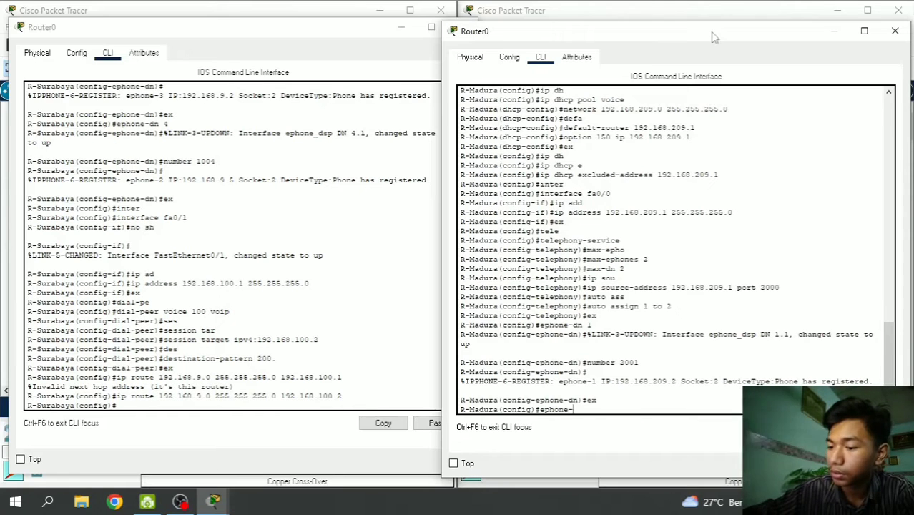
{"action": "type", "text": "dn 2"}
{"action": "key", "text": "Return"}
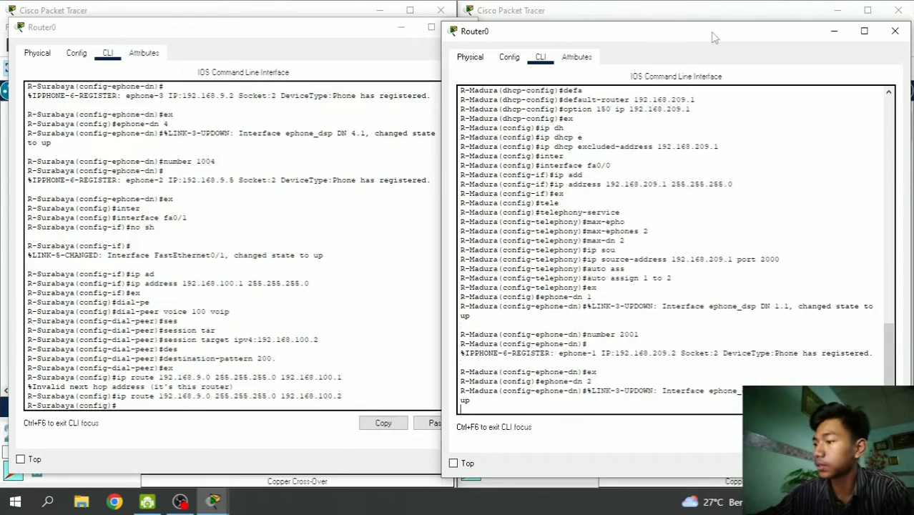
{"action": "key", "text": "Return"}
{"action": "type", "text": "number"}
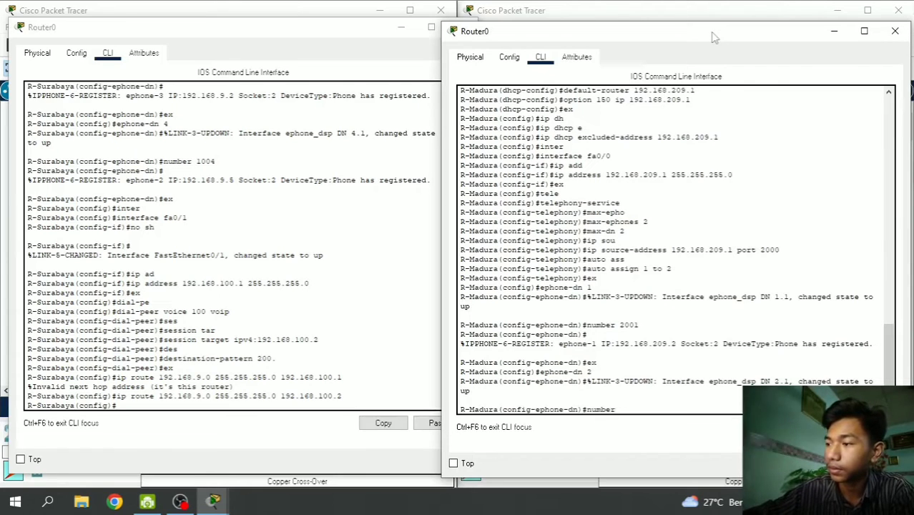
{"action": "type", "text": " 2000"}
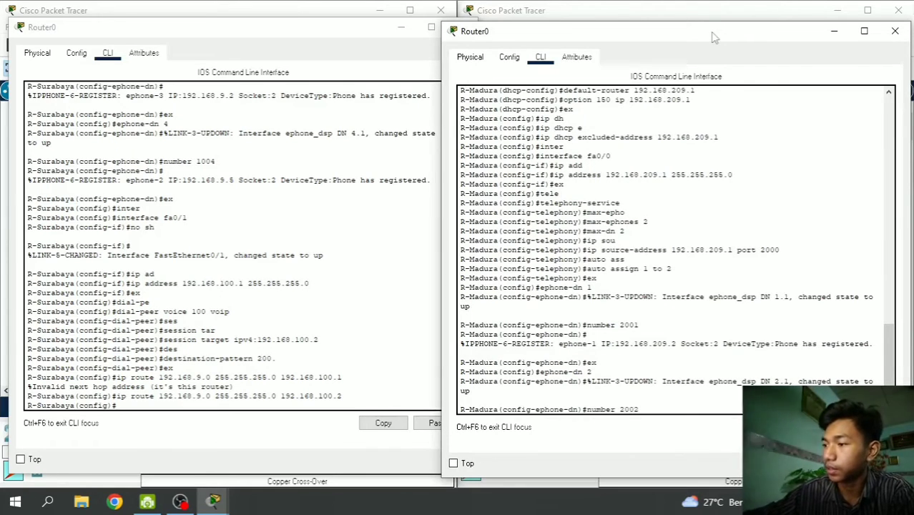
{"action": "key", "text": "Return"}
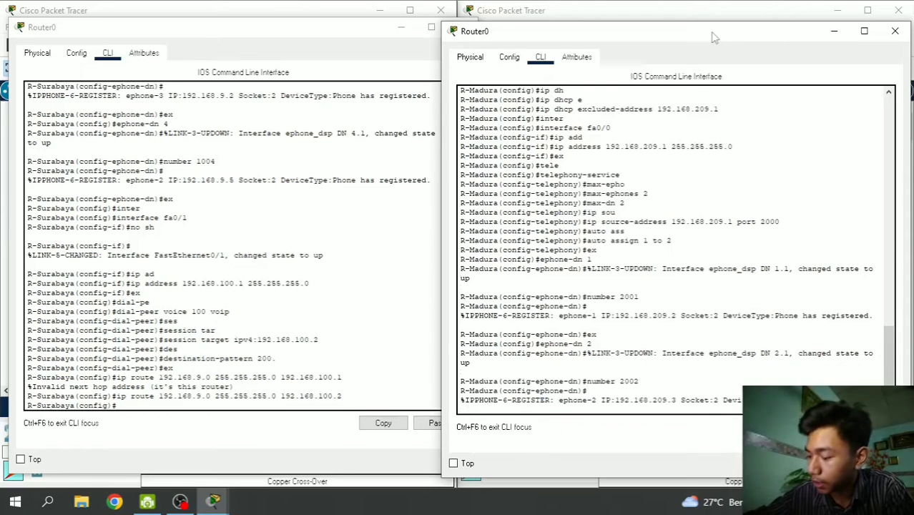
{"action": "key", "text": "Return"}
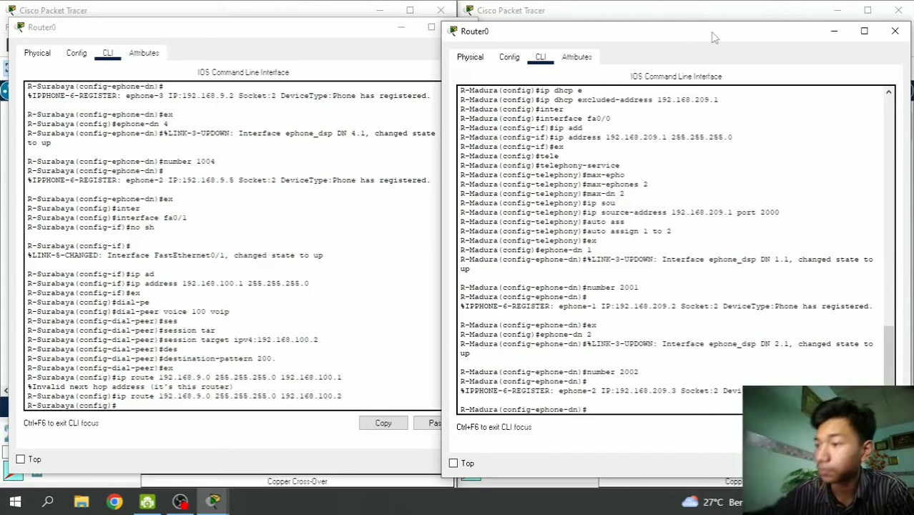
{"action": "type", "text": "ex"}
{"action": "key", "text": "Return"}
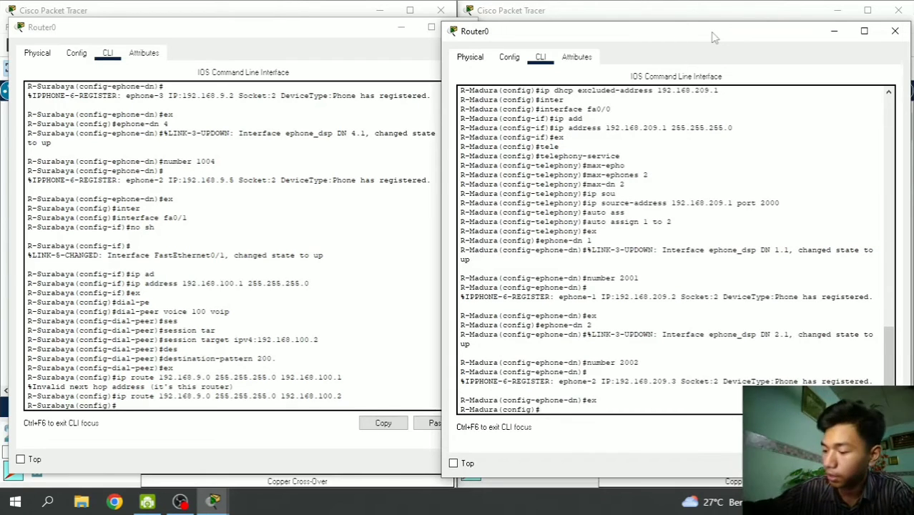
- Enter interface fa0/1 on R-Madura and bring it up with no shutdown
{"action": "type", "text": "inter"}
{"action": "key", "text": "Tab"}
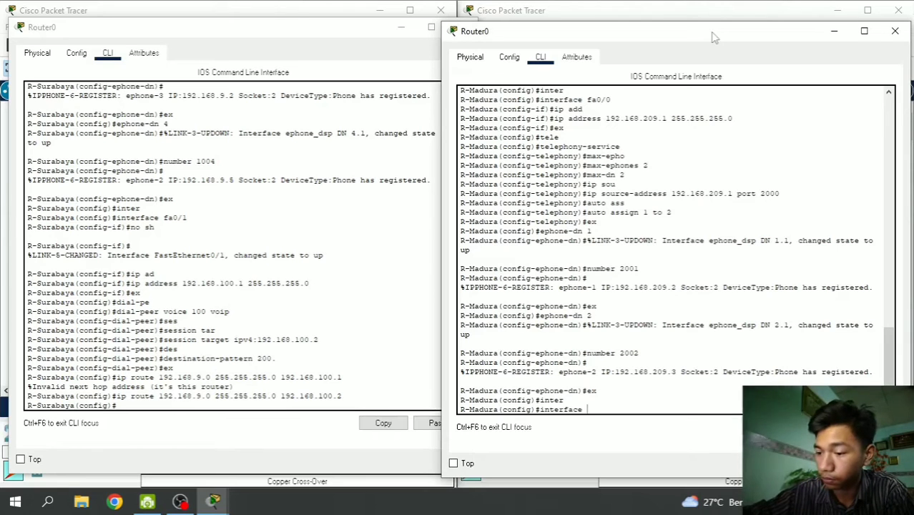
{"action": "type", "text": "fa0"}
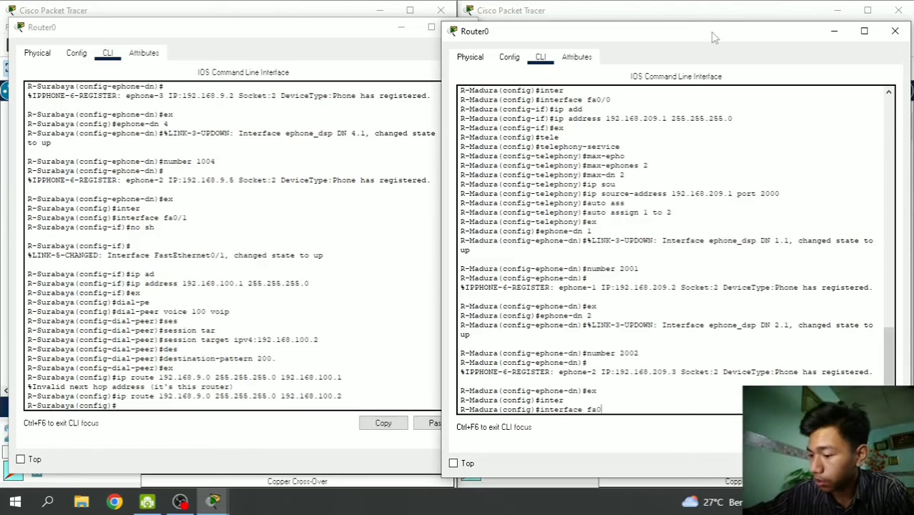
{"action": "type", "text": "/1"}
{"action": "key", "text": "Return"}
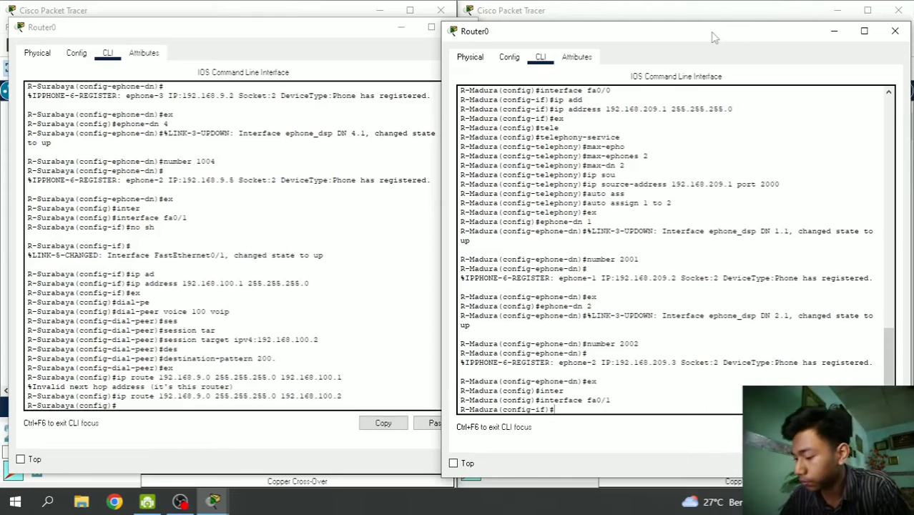
{"action": "type", "text": "no sh"}
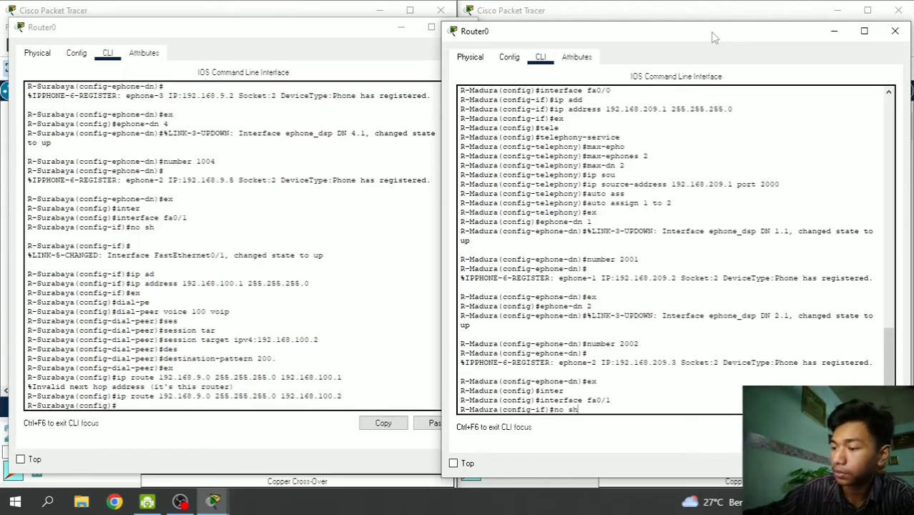
{"action": "key", "text": "Return"}
{"action": "key", "text": "Return"}
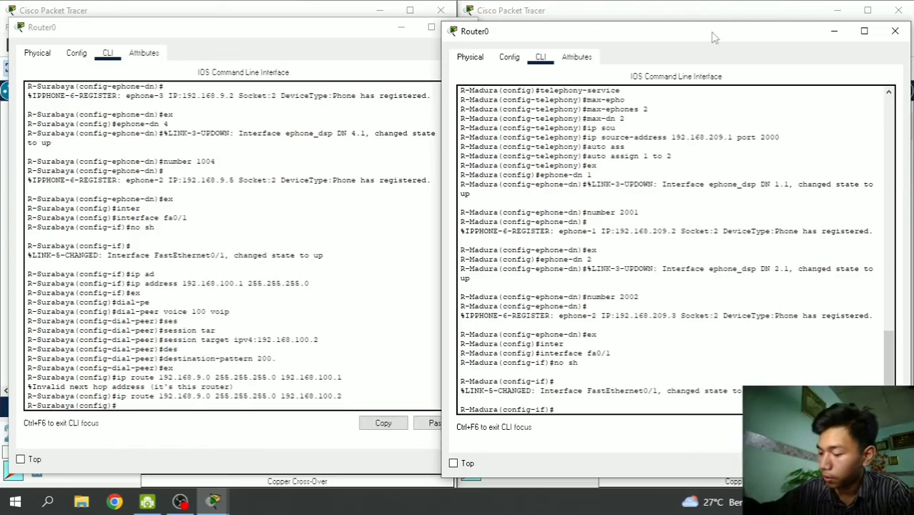
- Assign 192.168.100.2 255.255.255.0 to fa0/1 and exit to global configuration
{"action": "type", "text": "ip ad"}
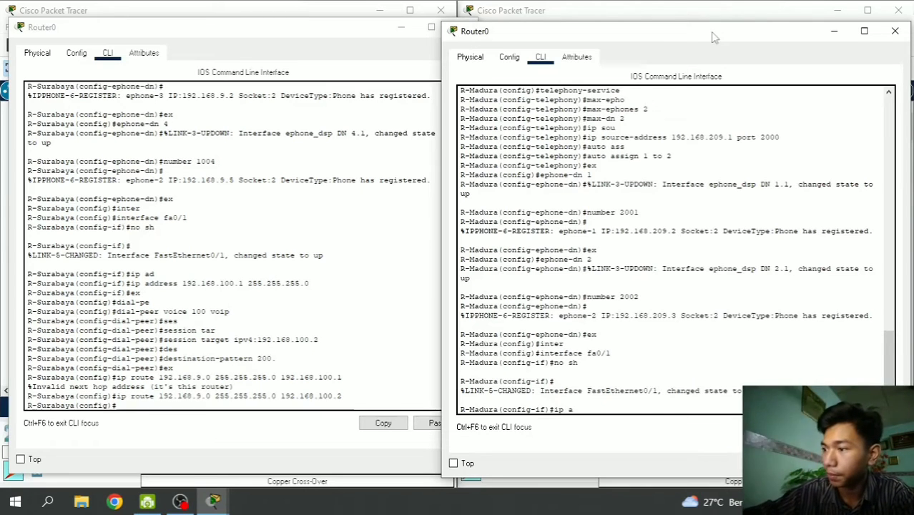
{"action": "key", "text": "Tab"}
{"action": "type", "text": "1"}
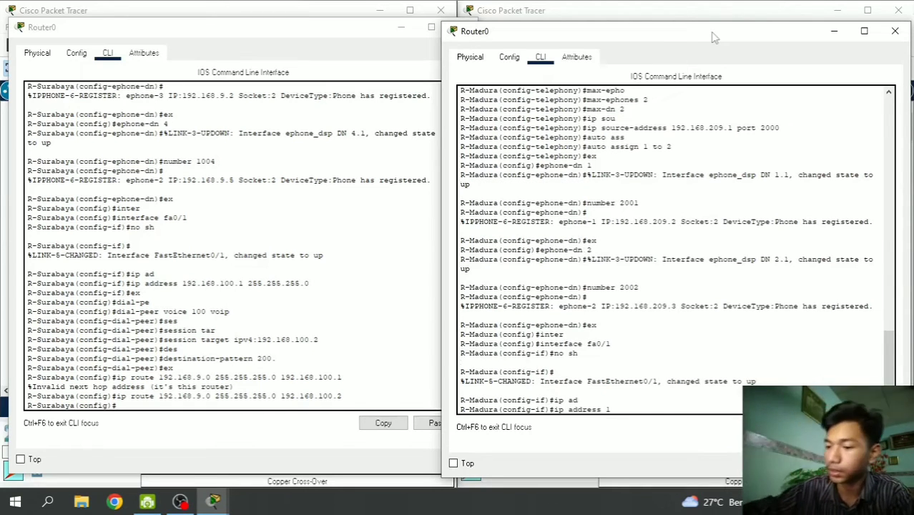
{"action": "type", "text": "92.168."}
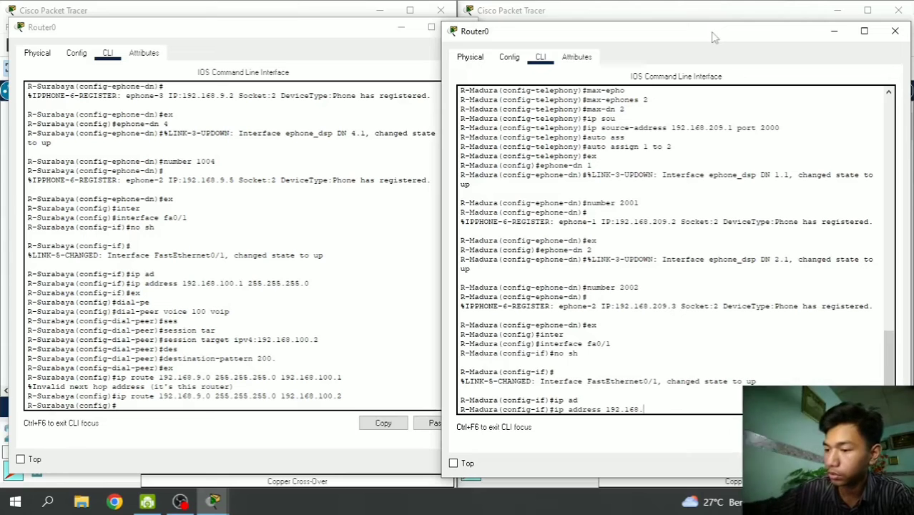
{"action": "type", "text": "100.2"}
{"action": "key", "text": "Return"}
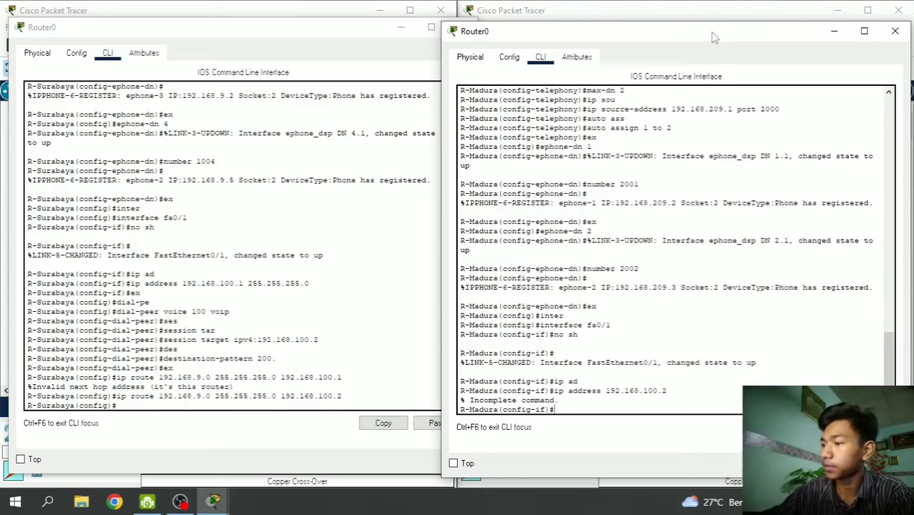
{"action": "key", "text": "Up"}
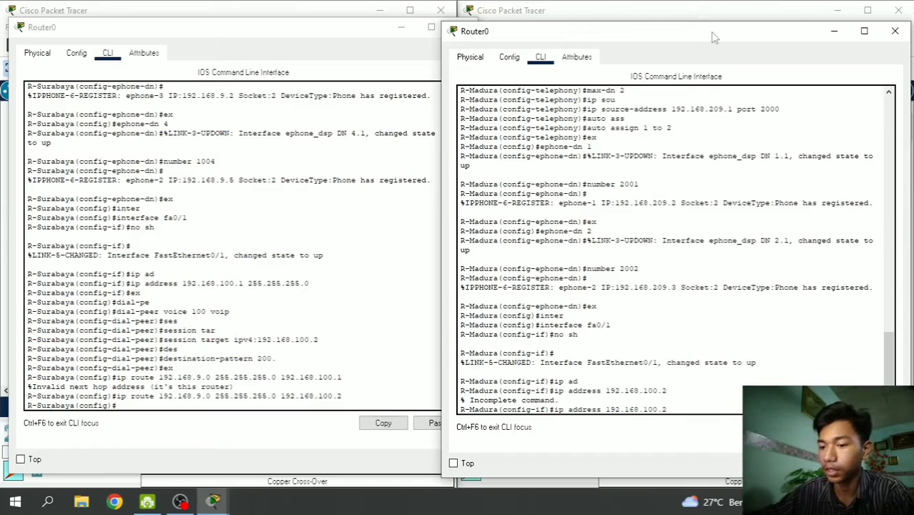
{"action": "type", "text": "255.25"}
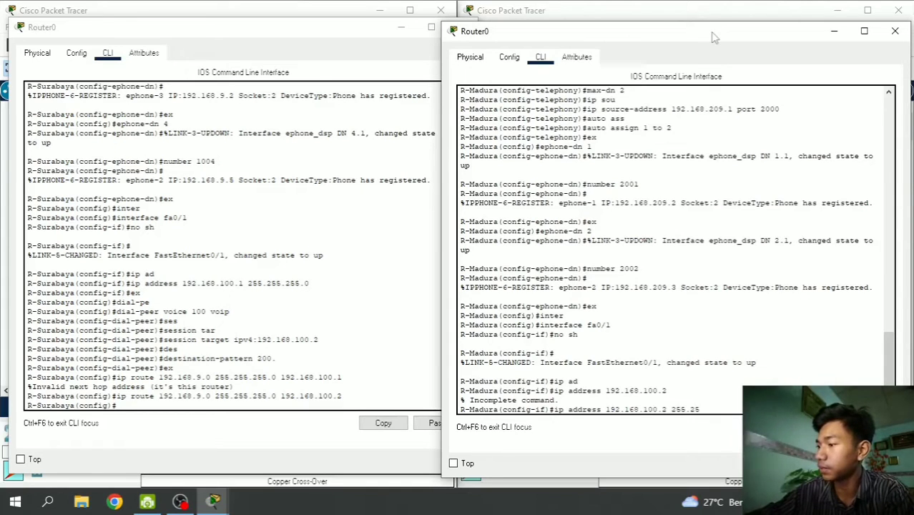
{"action": "type", "text": "5.2"}
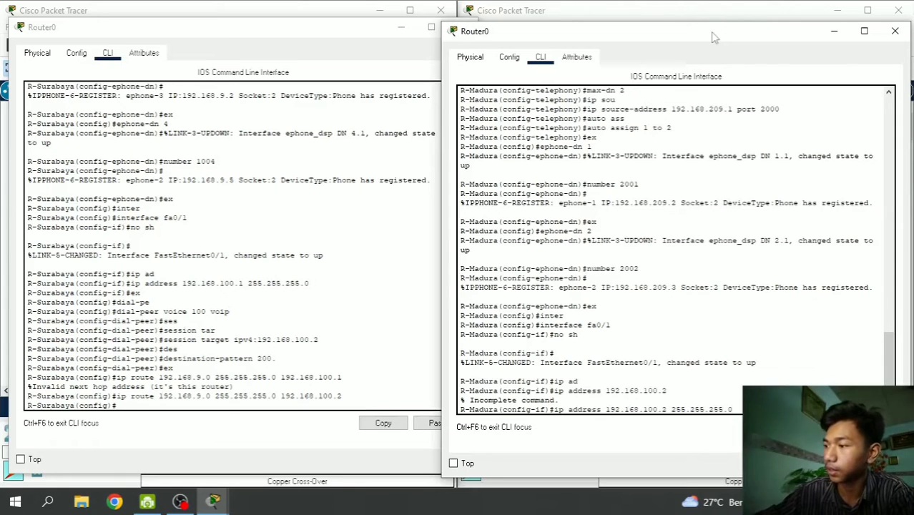
{"action": "type", "text": "55.0"}
{"action": "key", "text": "Return"}
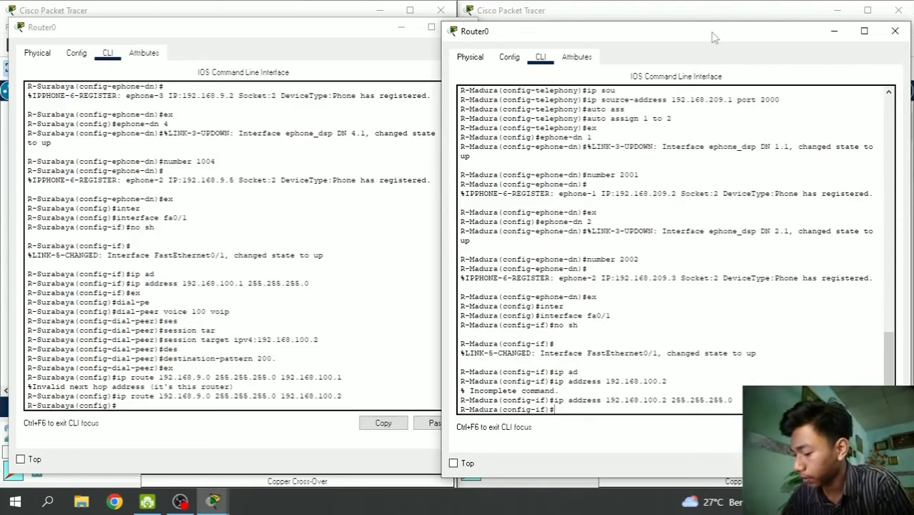
{"action": "type", "text": "ex"}
{"action": "key", "text": "Return"}
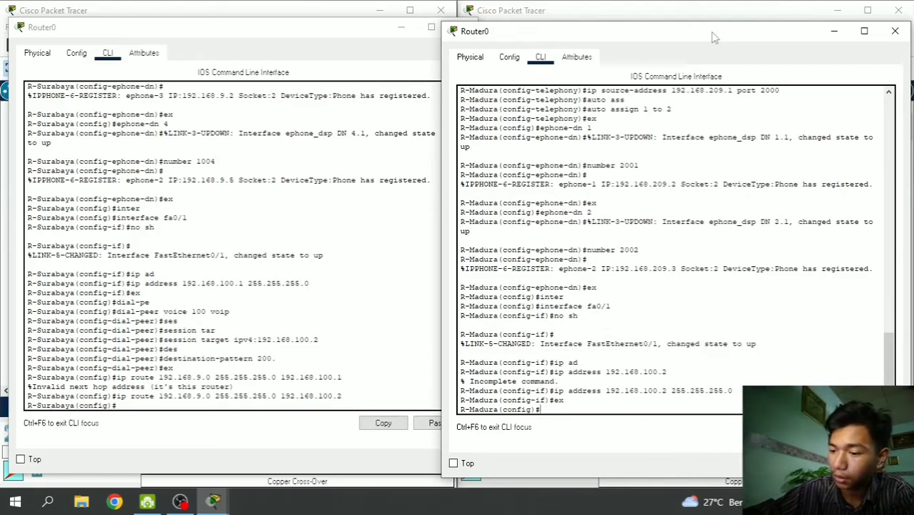
- Create dial-peer voice 50 voip with session target ipv4:192.168.100.1
{"action": "type", "text": "dial"}
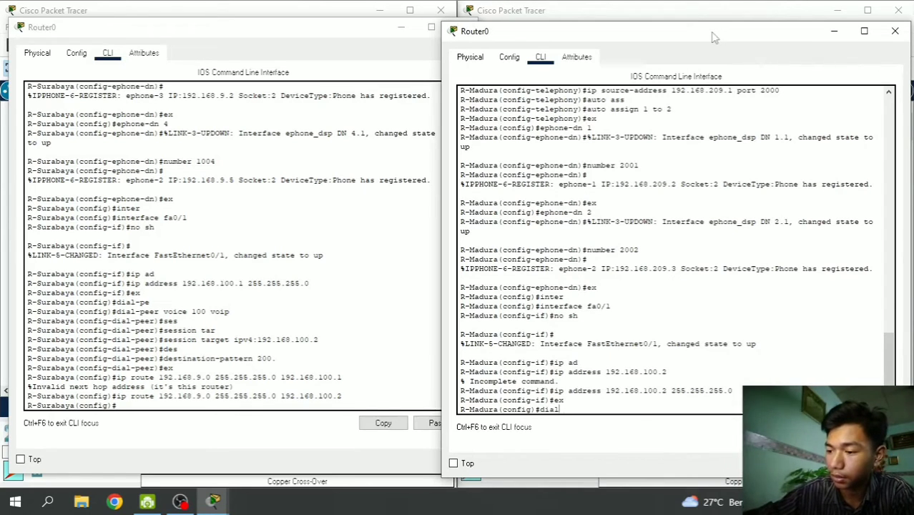
{"action": "type", "text": "-pee"}
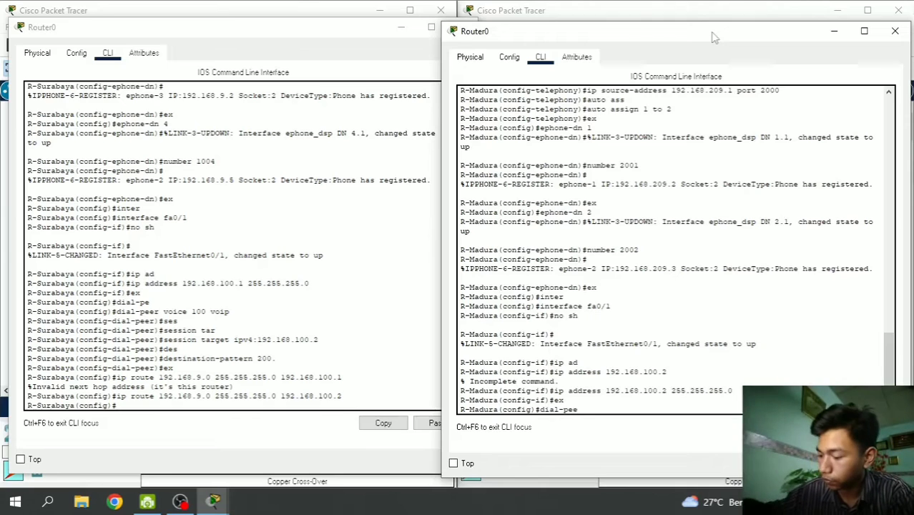
{"action": "type", "text": "r voice"}
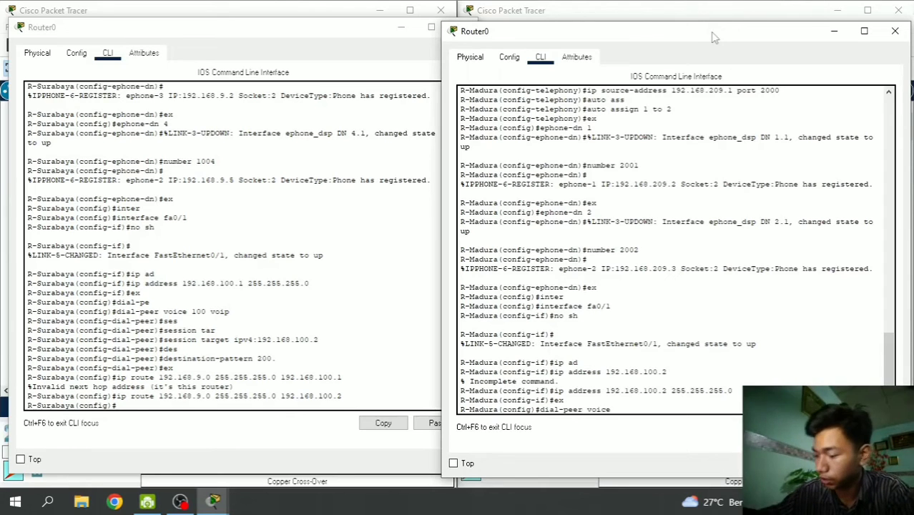
{"action": "type", "text": " 50"}
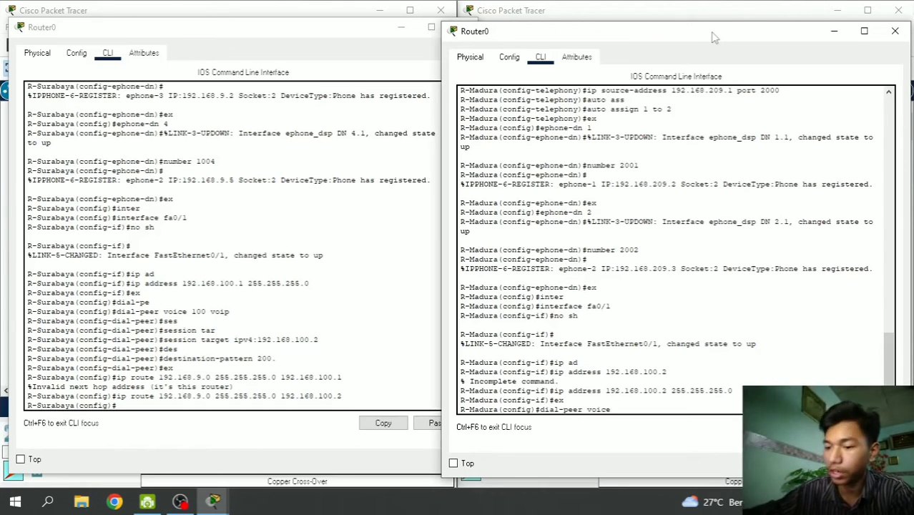
{"action": "type", "text": " voip"}
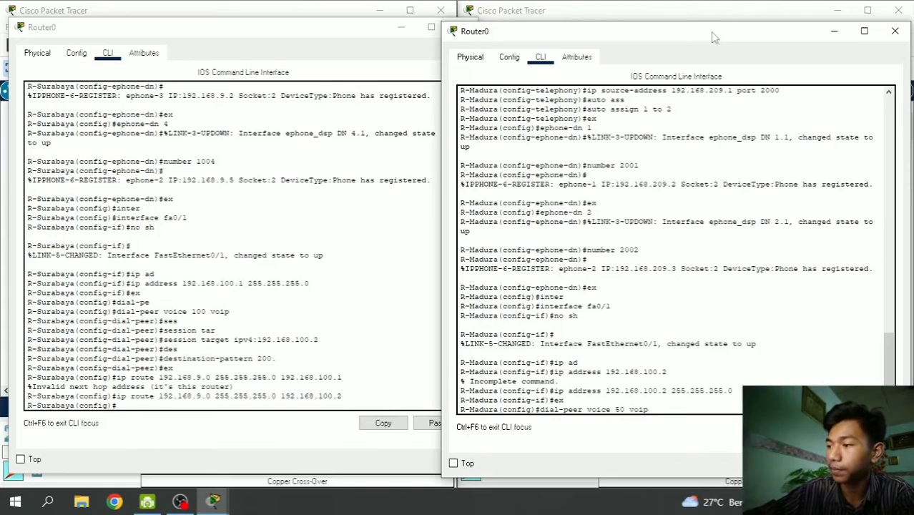
{"action": "key", "text": "Return"}
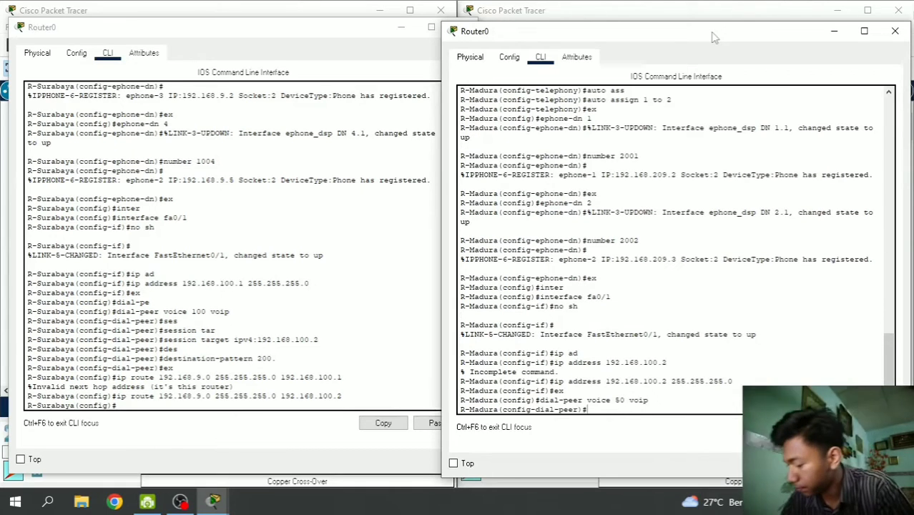
{"action": "type", "text": "sess"}
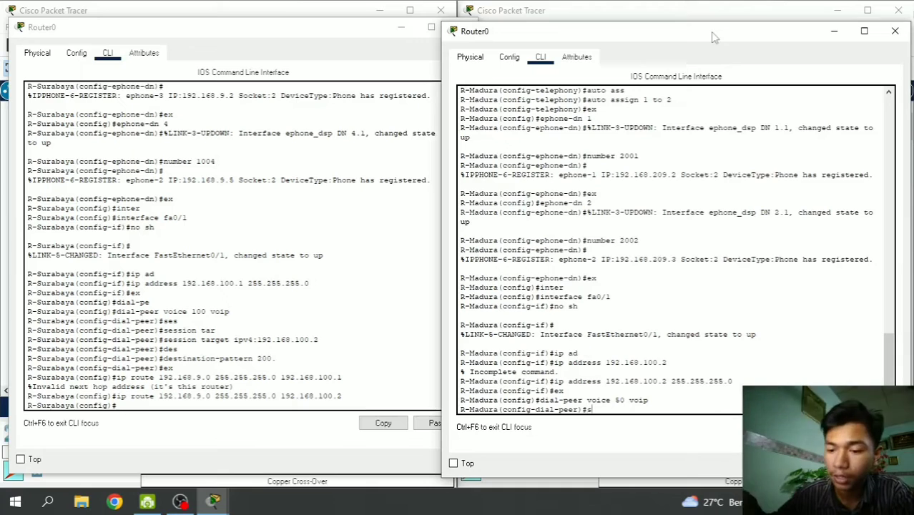
{"action": "key", "text": "Tab"}
{"action": "type", "text": "tar"}
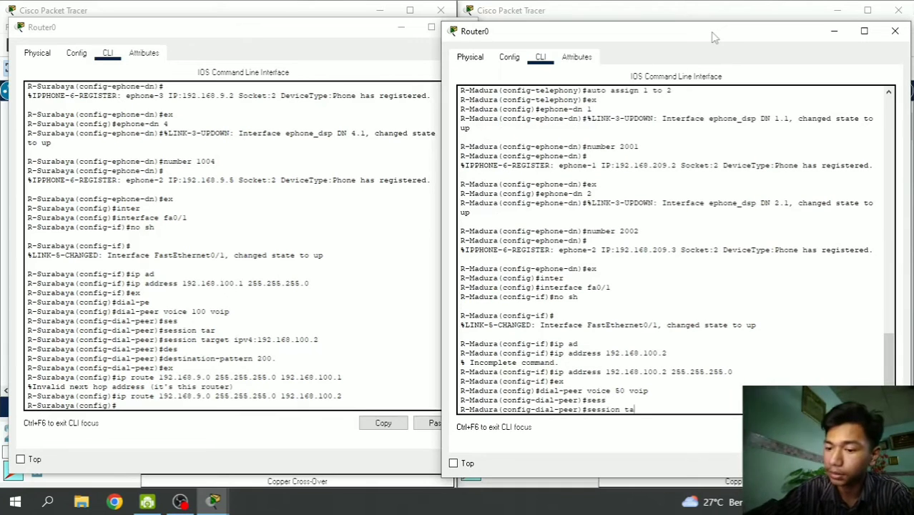
{"action": "key", "text": "Tab"}
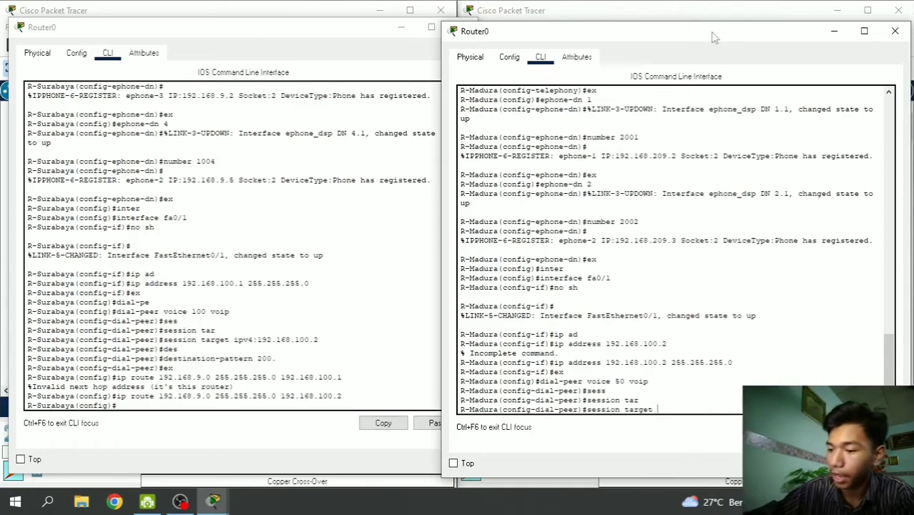
{"action": "type", "text": "ipv4"}
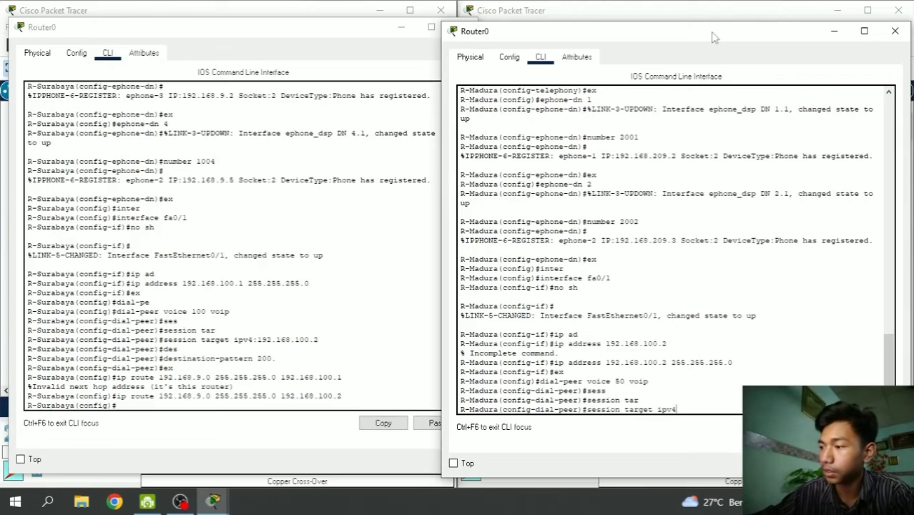
{"action": "type", "text": ":192"}
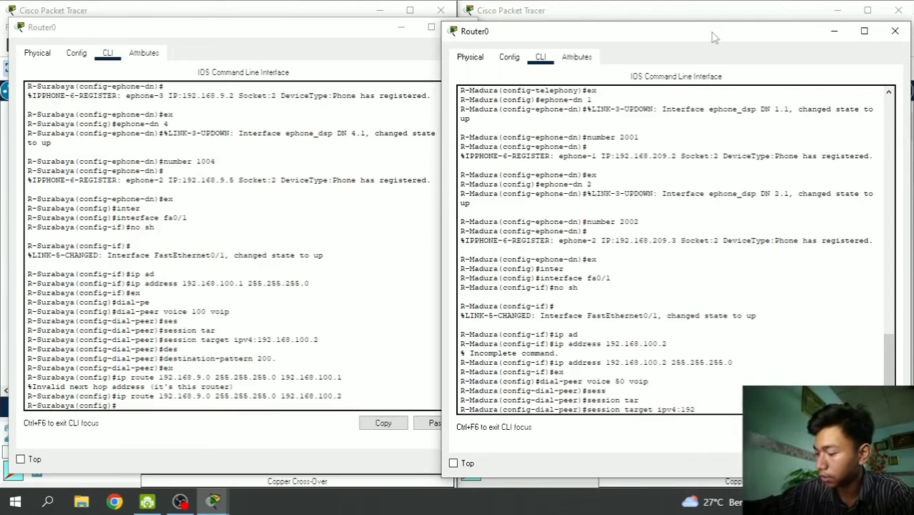
{"action": "type", "text": ".168."}
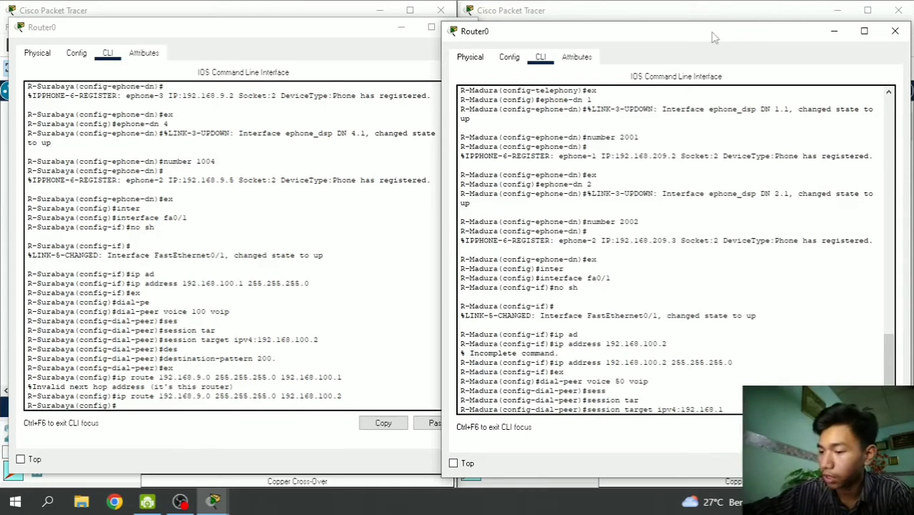
{"action": "type", "text": "100.1"}
{"action": "key", "text": "Return"}
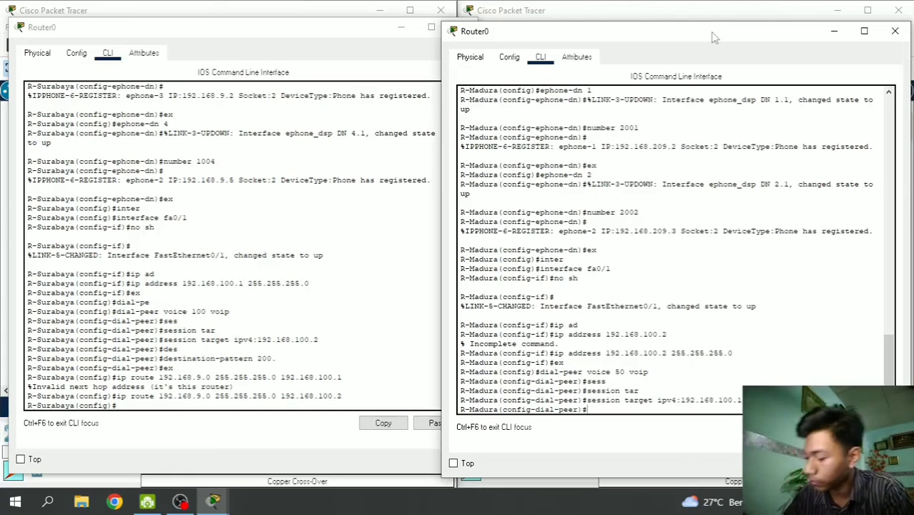
- Give dial peer 50 destination-pattern 100. and exit to global configuration
{"action": "type", "text": "des"}
{"action": "key", "text": "Tab"}
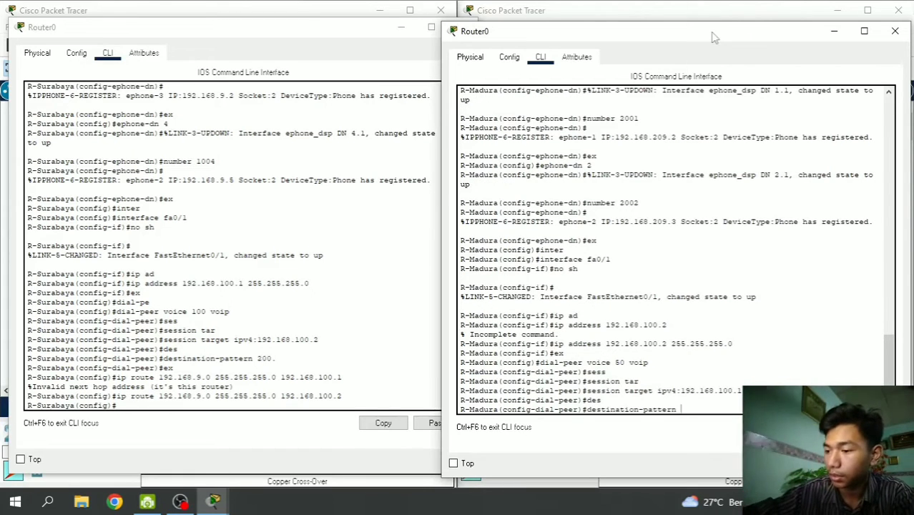
{"action": "type", "text": "100."}
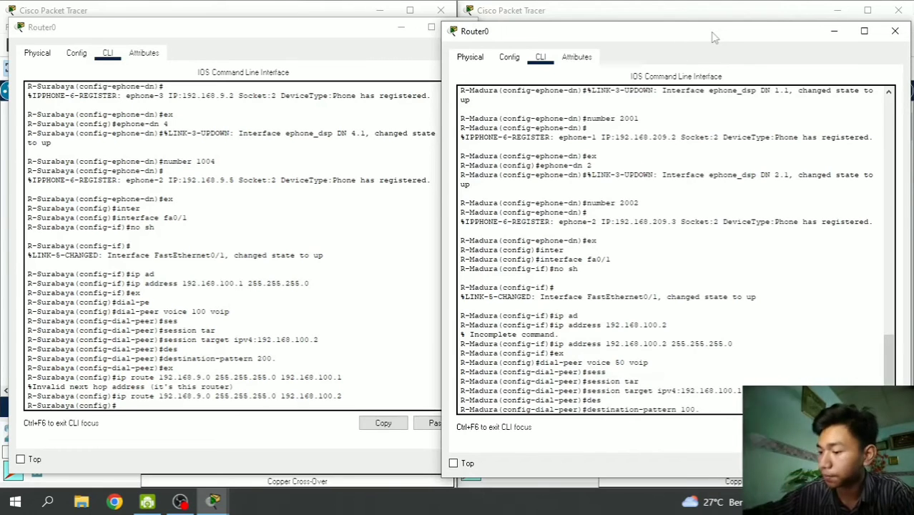
{"action": "key", "text": "Return"}
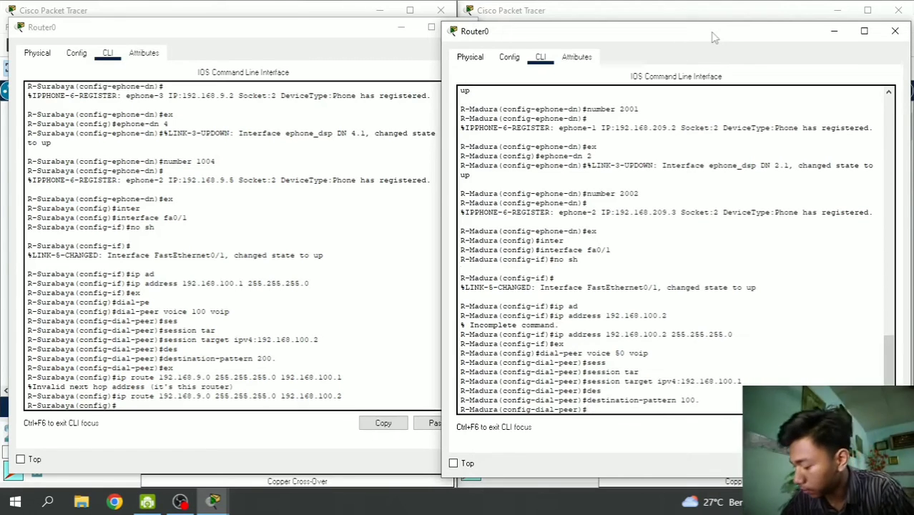
{"action": "type", "text": "ex"}
{"action": "key", "text": "Return"}
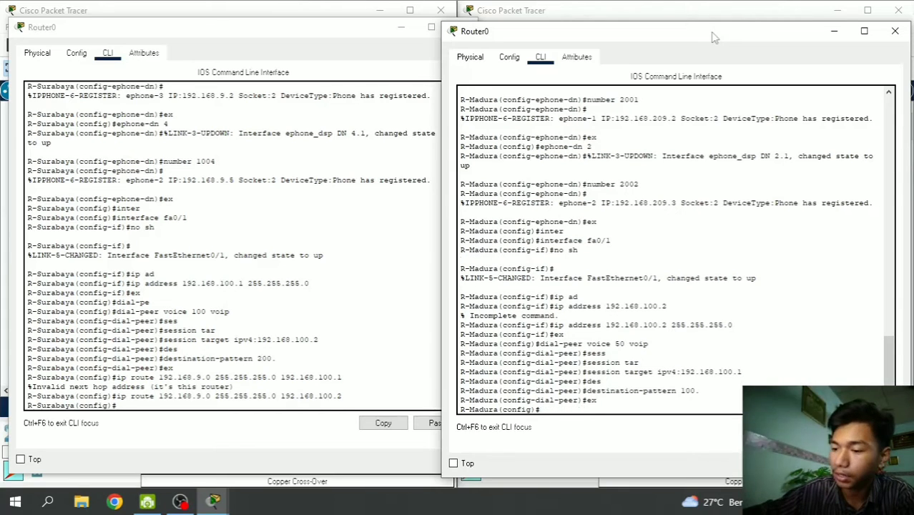
- Add a static route to 192.168.209.0 255.255.255.0 on R-Madura and resubmit the recalled command
{"action": "type", "text": "ip"}
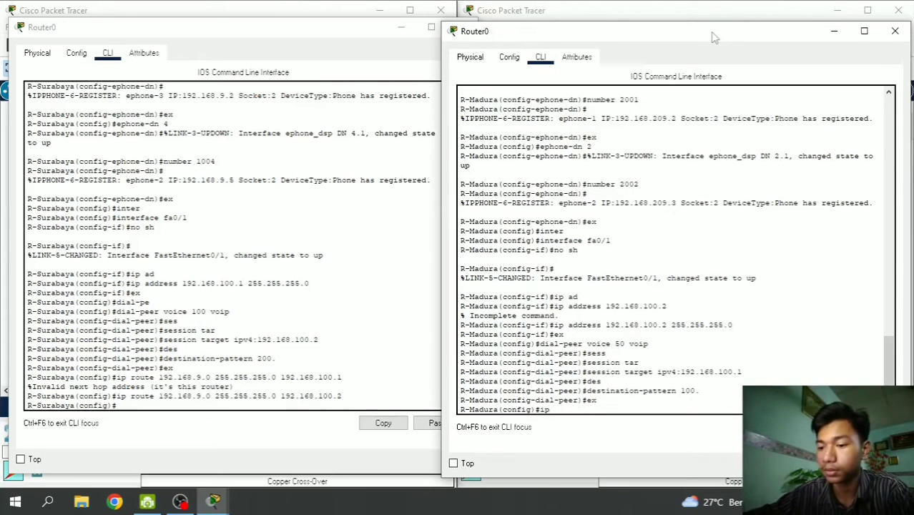
{"action": "type", "text": " route "}
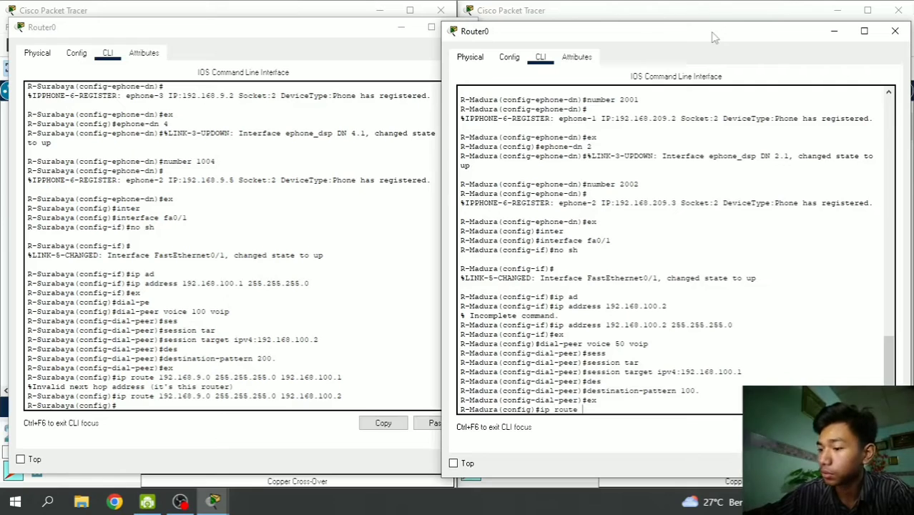
{"action": "type", "text": "192.168."}
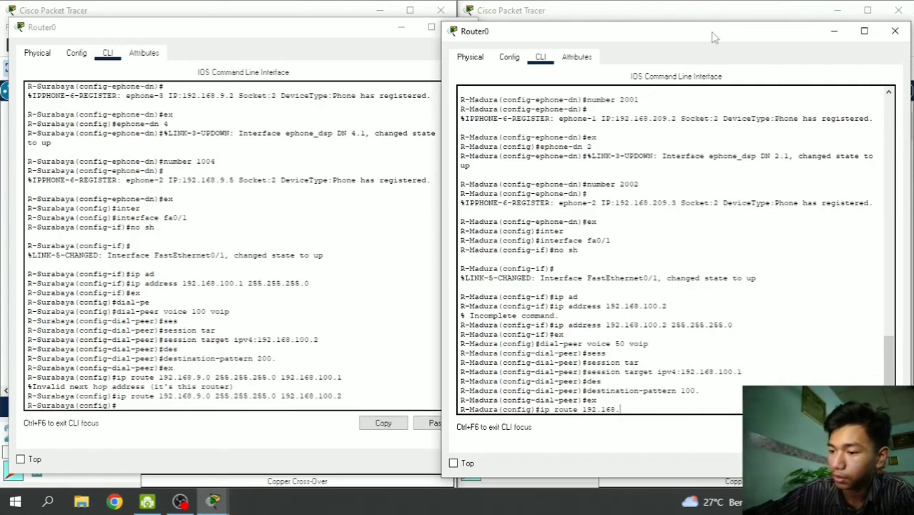
{"action": "type", "text": "209.0"}
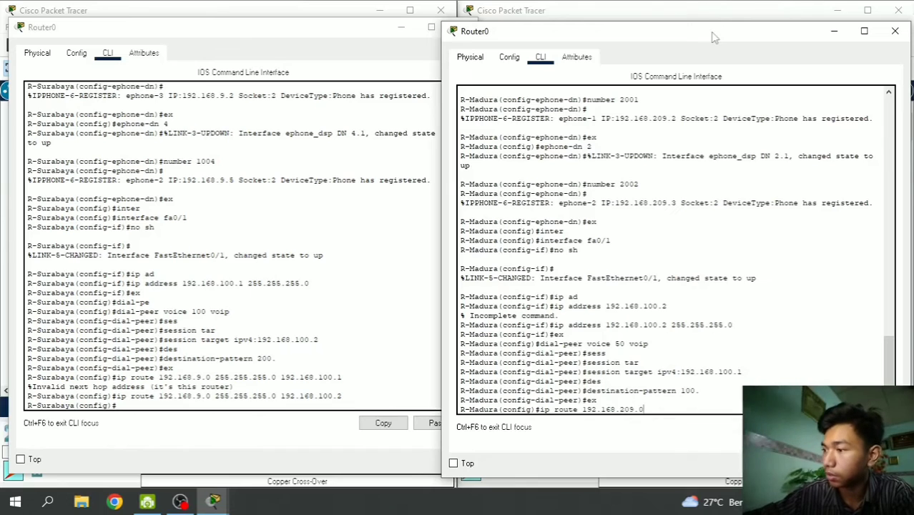
{"action": "type", "text": " 255"}
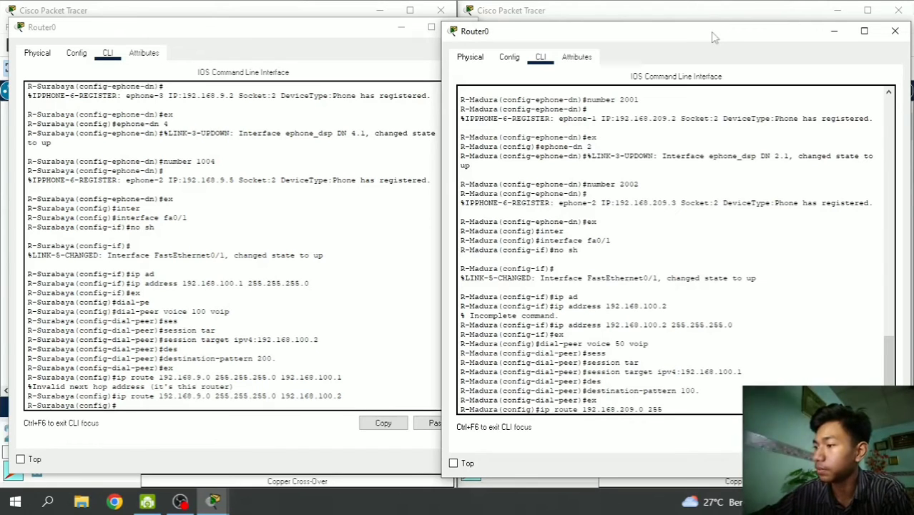
{"action": "type", "text": ".255.25"}
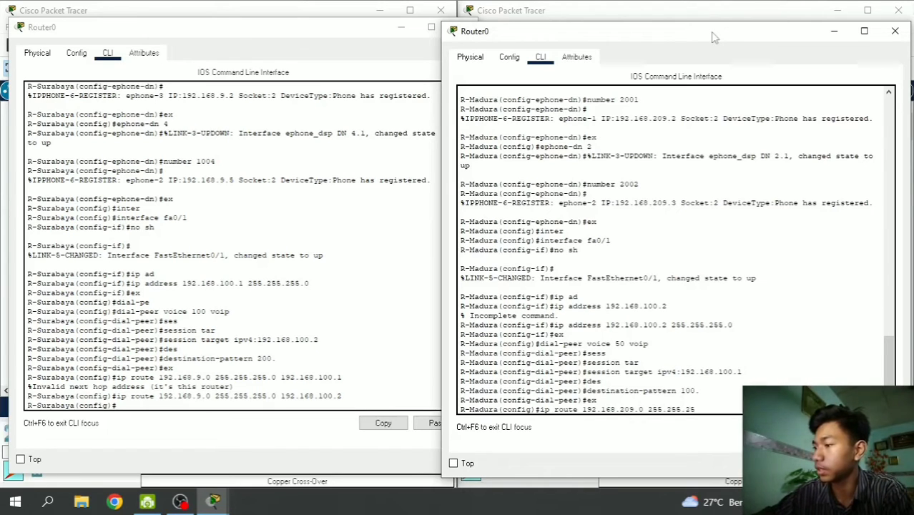
{"action": "type", "text": "5.0 192.16"}
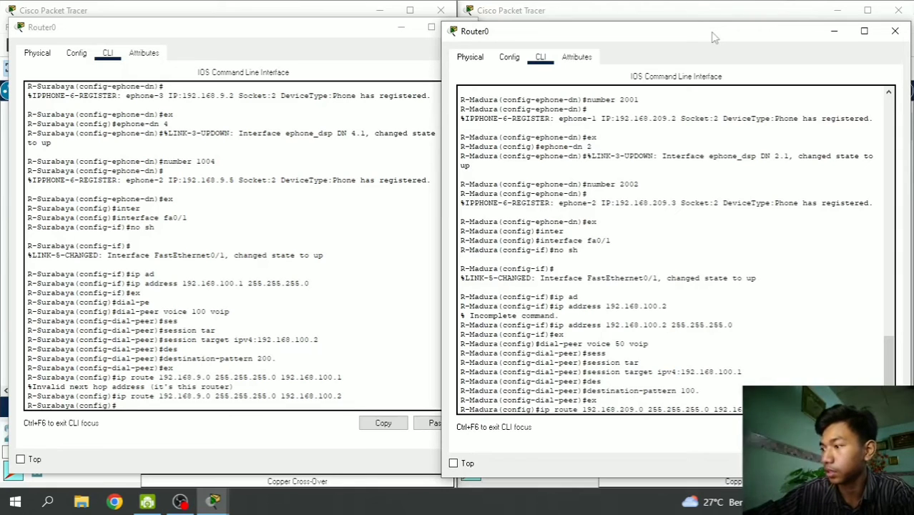
{"action": "key", "text": "Return"}
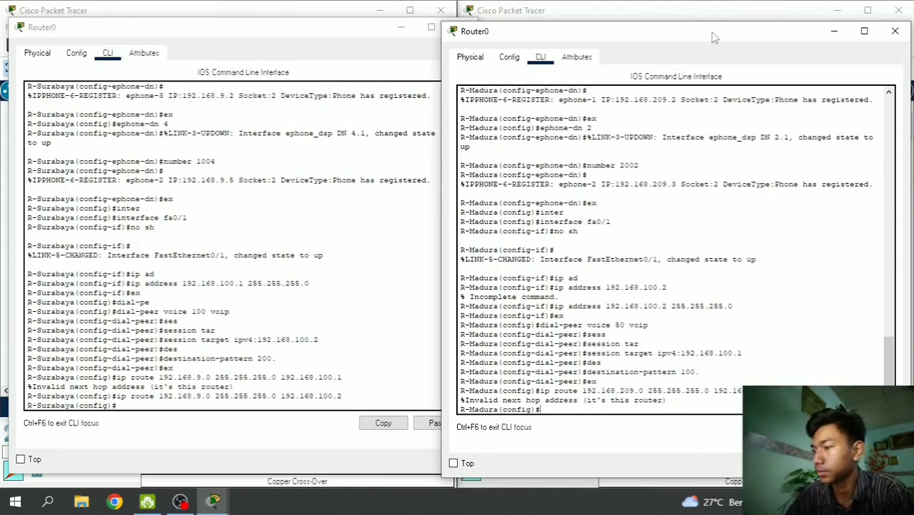
{"action": "key", "text": "Up"}
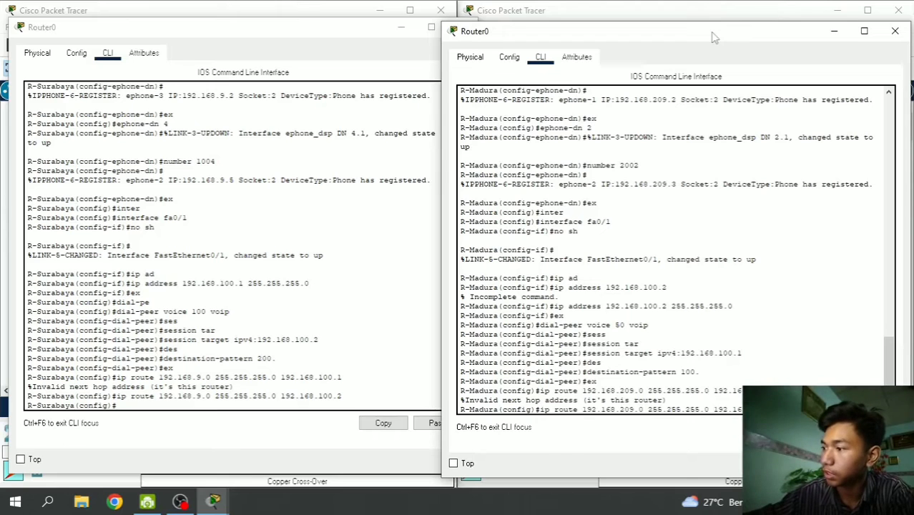
{"action": "key", "text": "Return"}
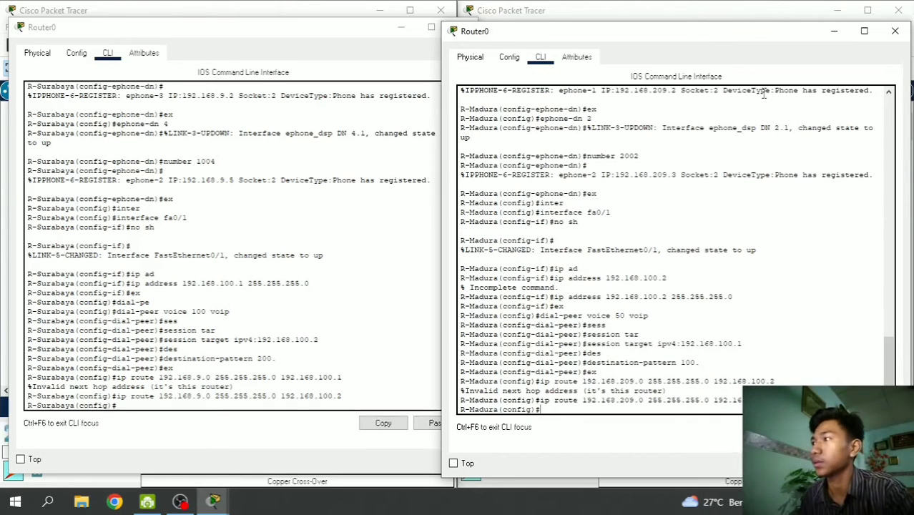
- Minimize both router CLI windows and bring the Madura network window forward
{"action": "left_click", "coordinate": [834, 31]}
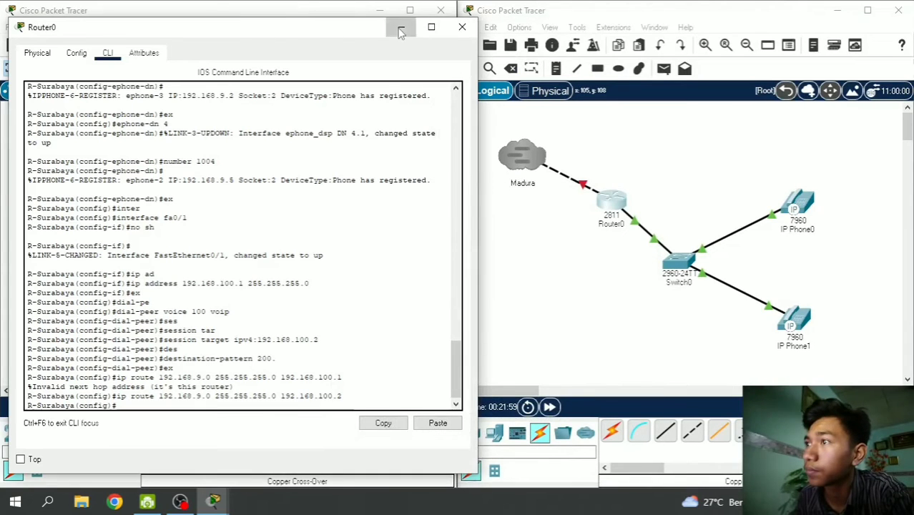
{"action": "left_click", "coordinate": [401, 28]}
{"action": "left_click", "coordinate": [503, 241]}
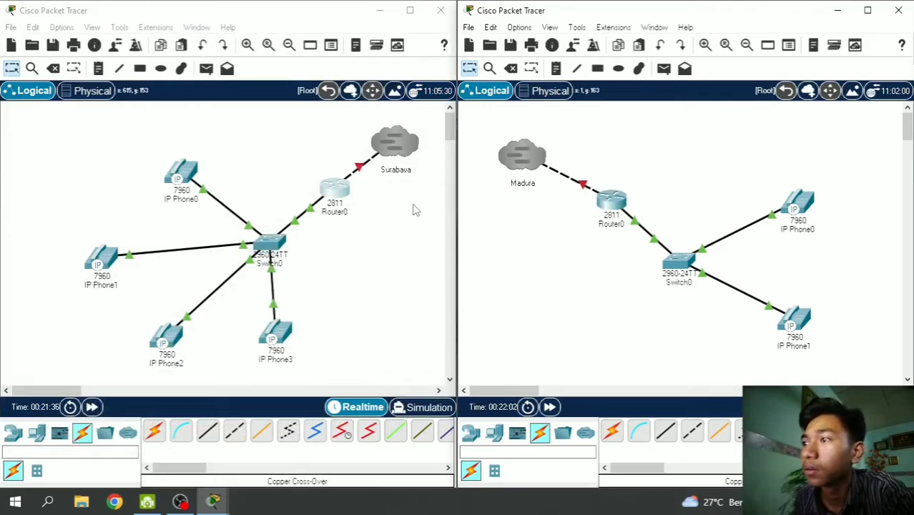
- Set the Surabaya cloud to Incoming with its own password instead of the global multiuser password
{"action": "left_click", "coordinate": [403, 159]}
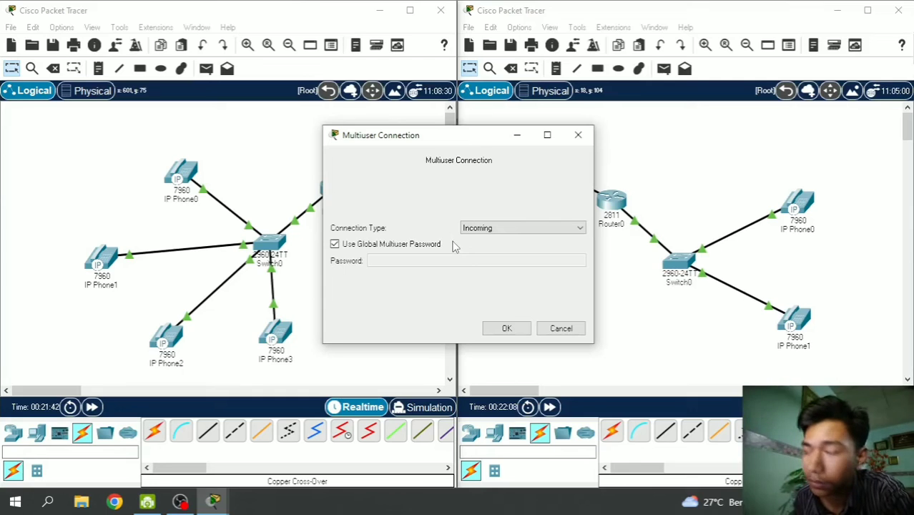
{"action": "left_click", "coordinate": [522, 227]}
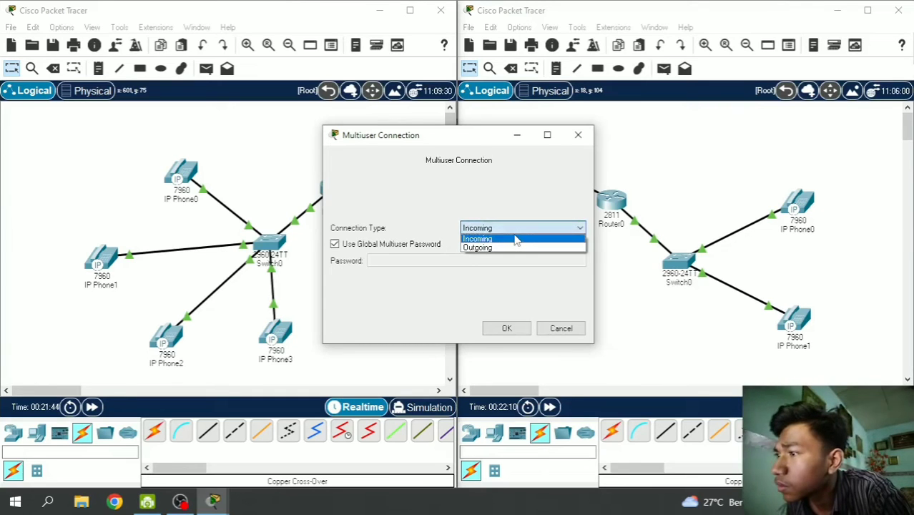
{"action": "left_click", "coordinate": [516, 239]}
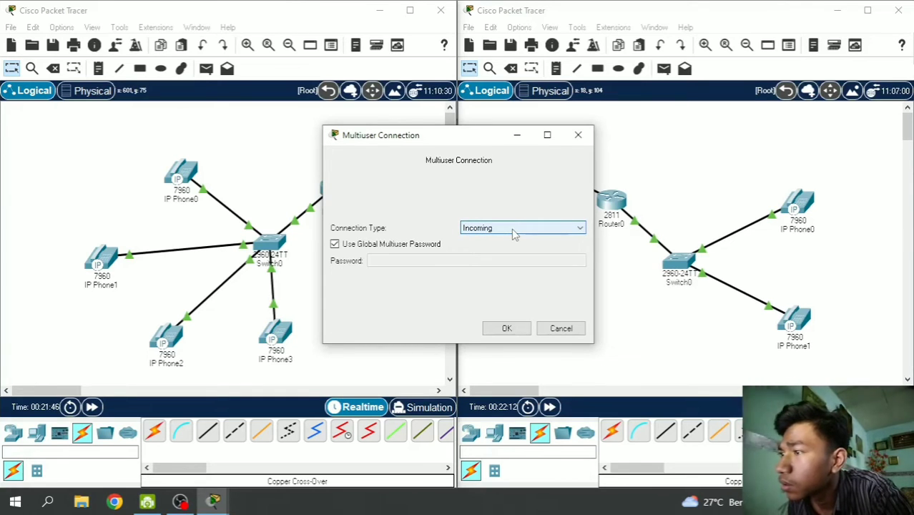
{"action": "left_click", "coordinate": [511, 229]}
{"action": "left_click", "coordinate": [505, 236]}
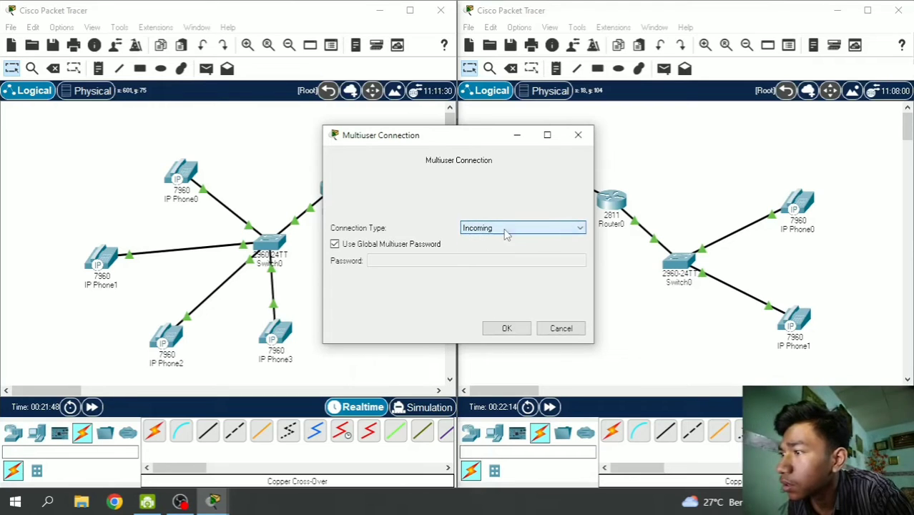
{"action": "left_click", "coordinate": [334, 244]}
{"action": "left_click", "coordinate": [396, 261]}
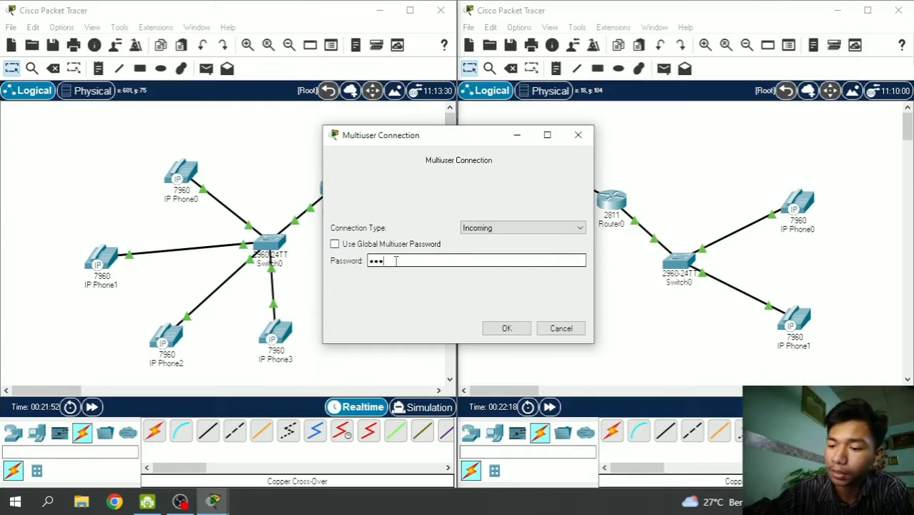
{"action": "left_click", "coordinate": [501, 328]}
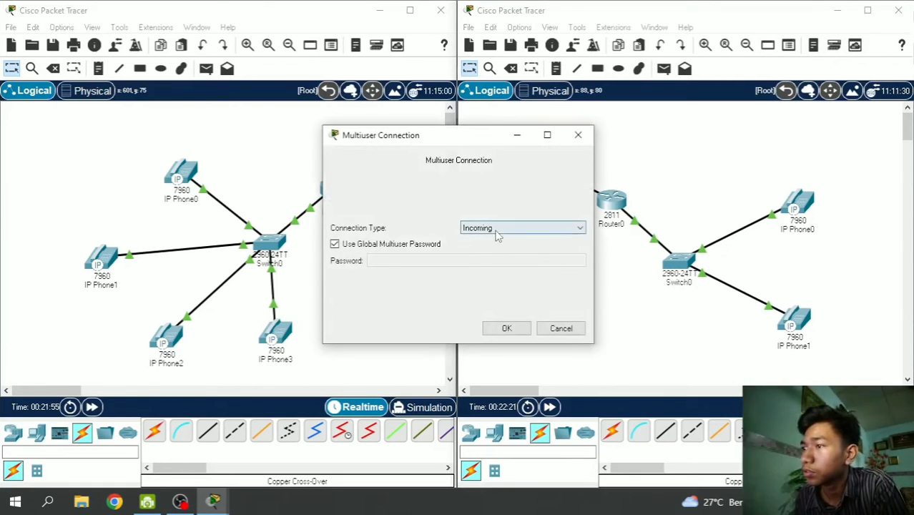
{"action": "left_click", "coordinate": [494, 230]}
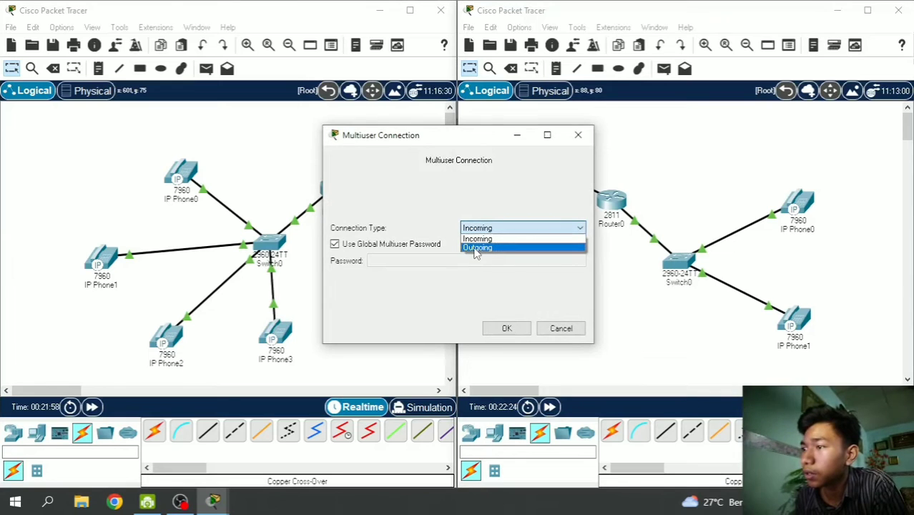
- Connect the Madura cloud outgoing to peer network Surabaya on localhost port 38000, and accept it on Surabaya
{"action": "left_click", "coordinate": [476, 247]}
{"action": "left_click", "coordinate": [439, 263]}
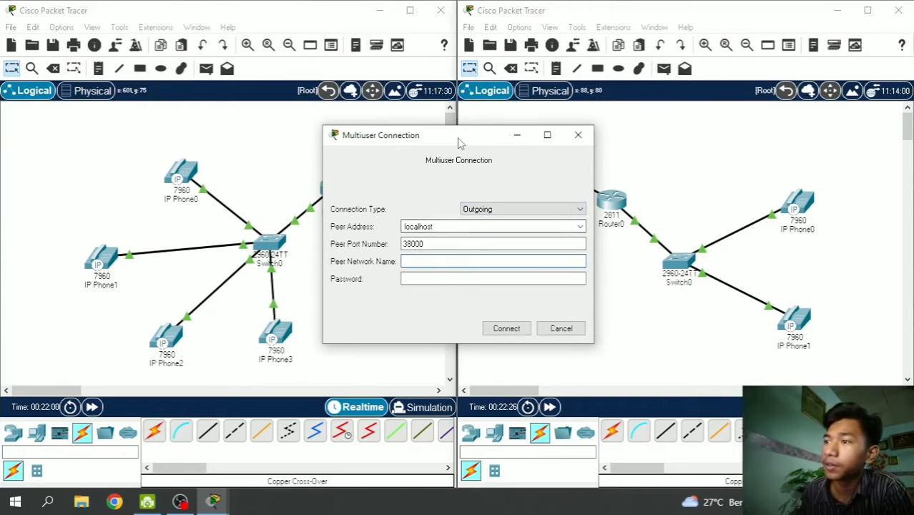
{"action": "left_click_drag", "start_coordinate": [460, 139], "coordinate": [659, 127]}
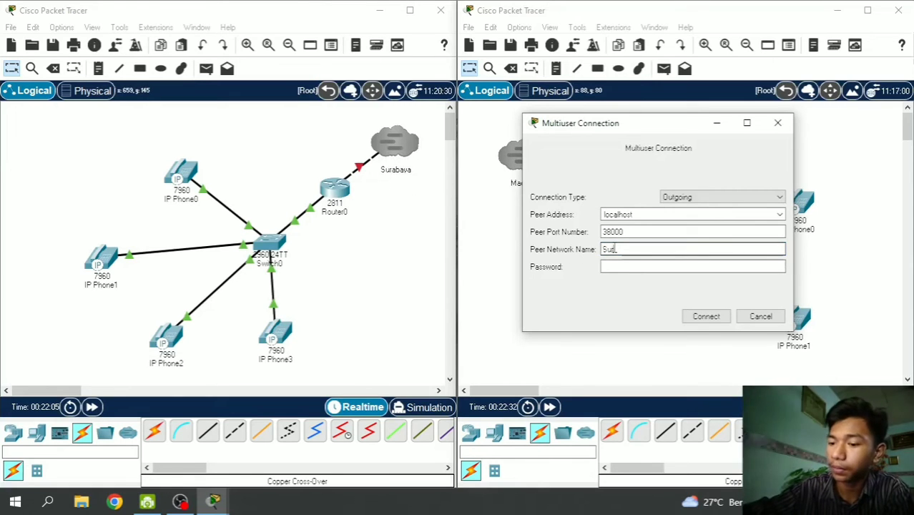
{"action": "type", "text": "abaya"}
{"action": "left_click", "coordinate": [627, 266]}
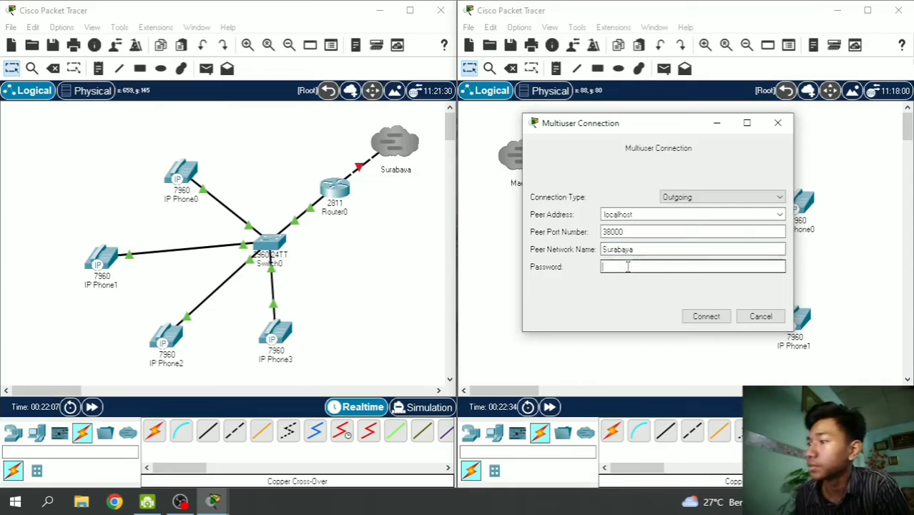
{"action": "type", "text": "123456"}
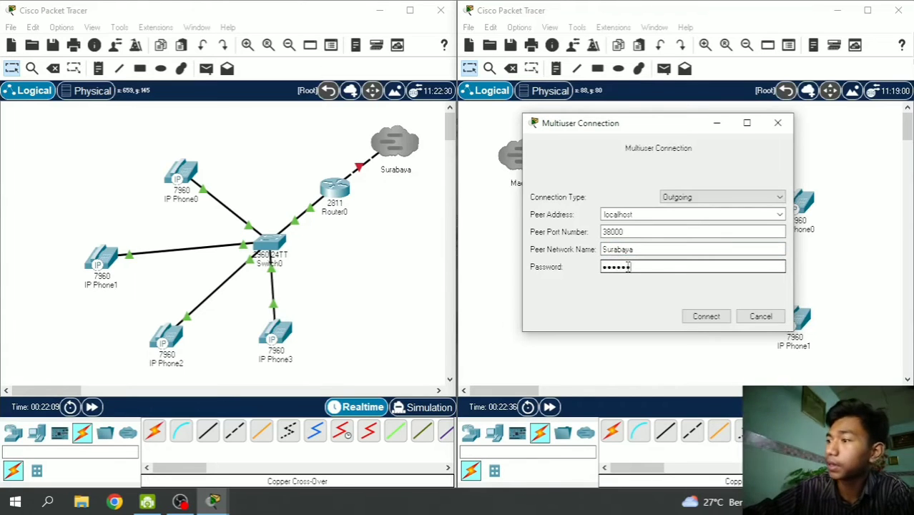
{"action": "key", "text": "Return"}
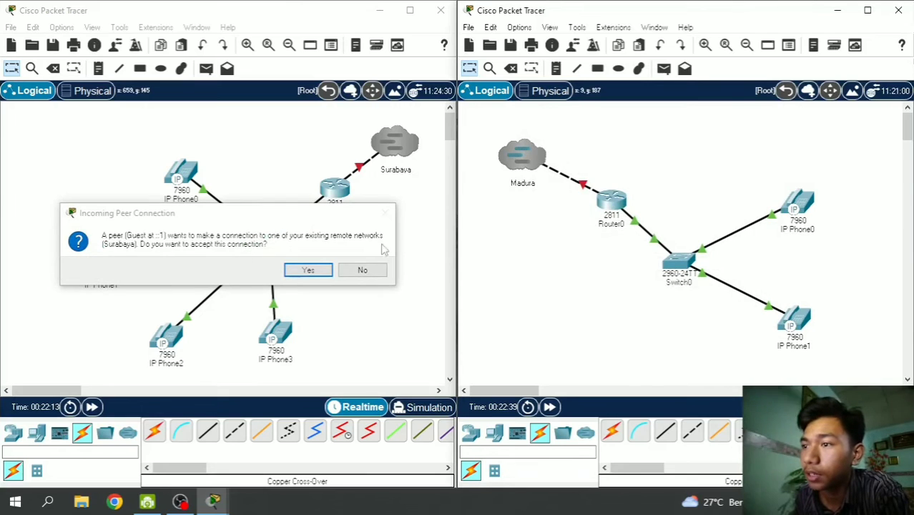
{"action": "left_click", "coordinate": [309, 269]}
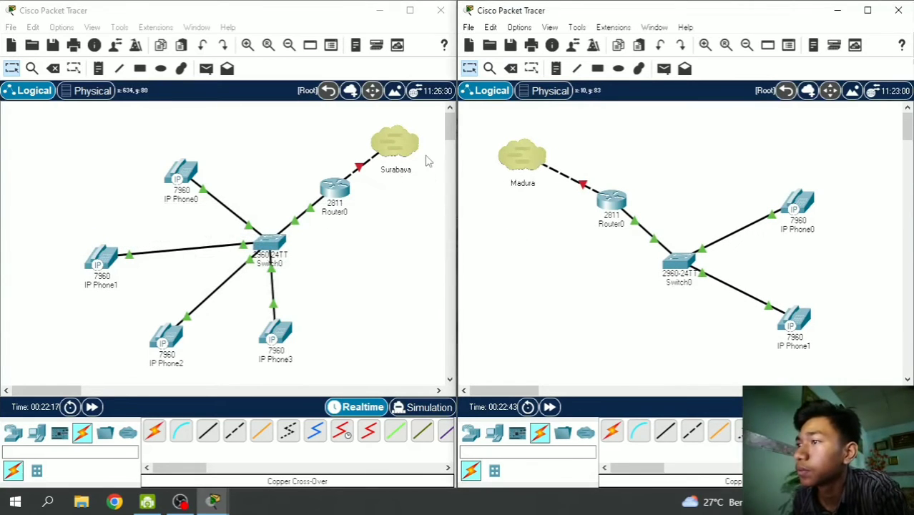
{"action": "left_click", "coordinate": [519, 162]}
{"action": "left_click", "coordinate": [517, 133]}
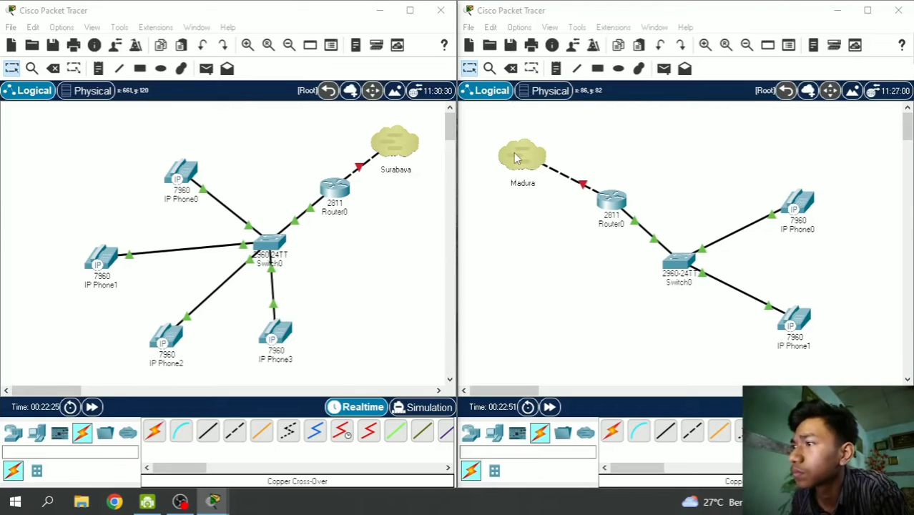
{"action": "left_click", "coordinate": [516, 158]}
{"action": "left_click", "coordinate": [512, 137]}
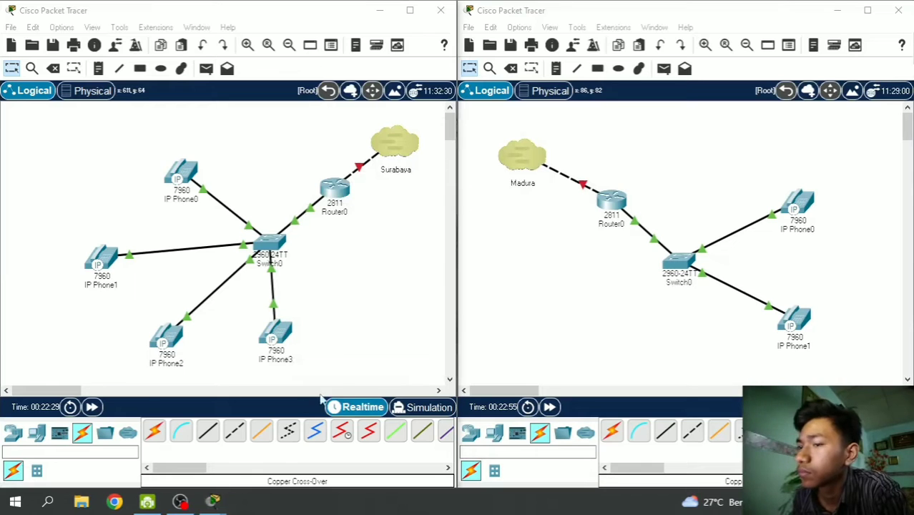
{"action": "key", "text": "super+d"}
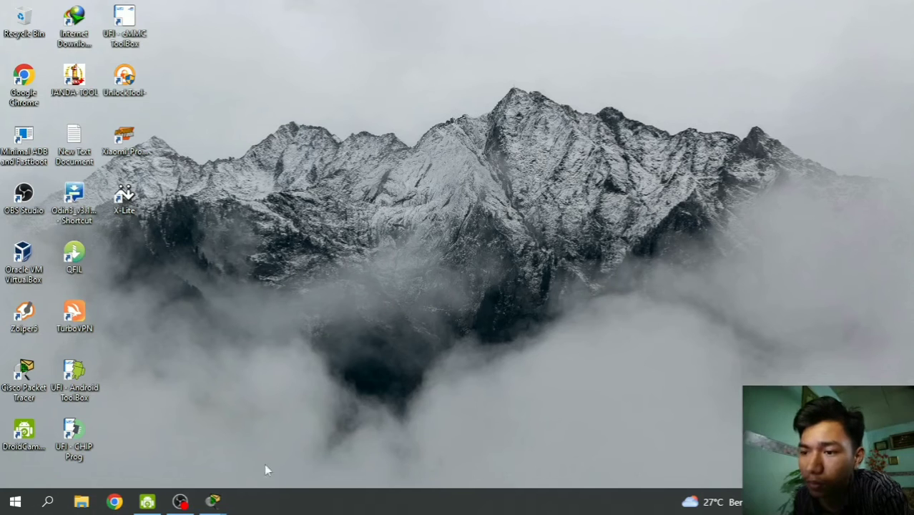
{"action": "left_click", "coordinate": [213, 506]}
{"action": "left_click", "coordinate": [61, 442]}
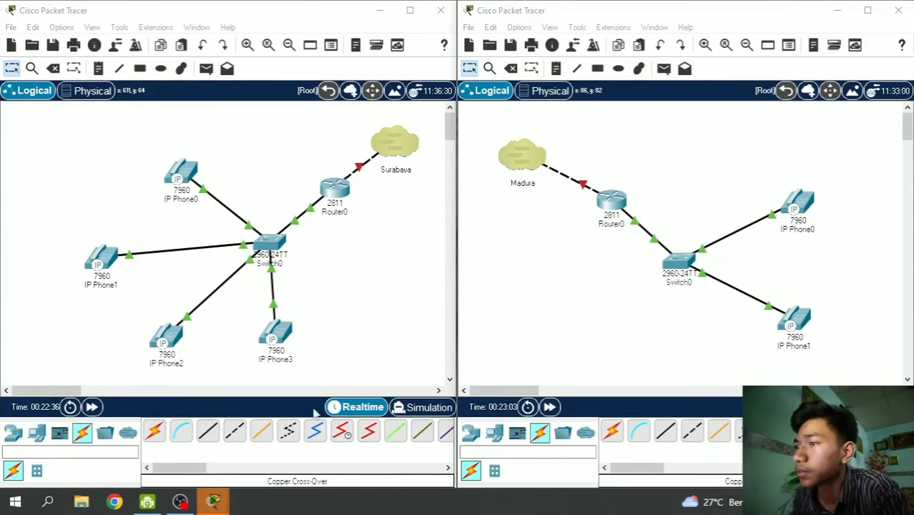
{"action": "mouse_move", "coordinate": [214, 502]}
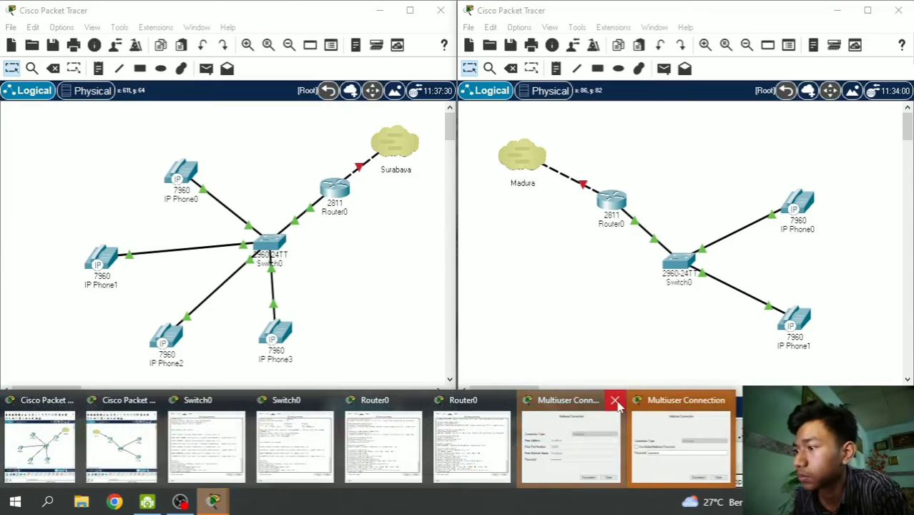
- Close leftover dialogs, then disconnect and reconnect the Madura cloud, accepting the peer on Surabaya
{"action": "left_click", "coordinate": [618, 402]}
{"action": "left_click", "coordinate": [623, 406]}
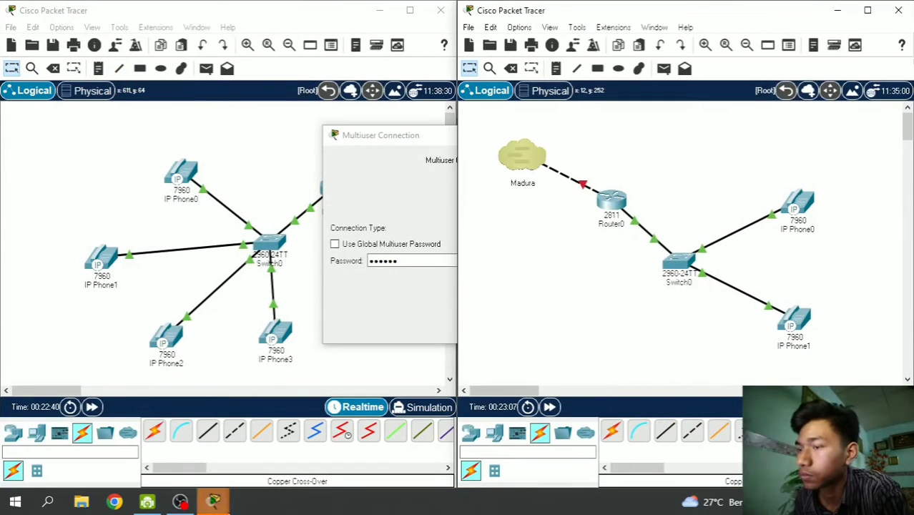
{"action": "mouse_move", "coordinate": [214, 502]}
{"action": "left_click", "coordinate": [615, 403]}
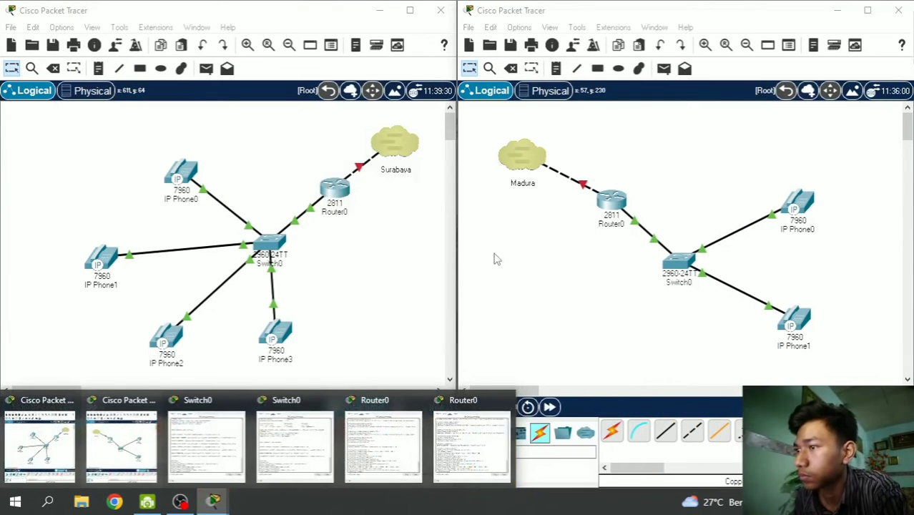
{"action": "left_click", "coordinate": [517, 159]}
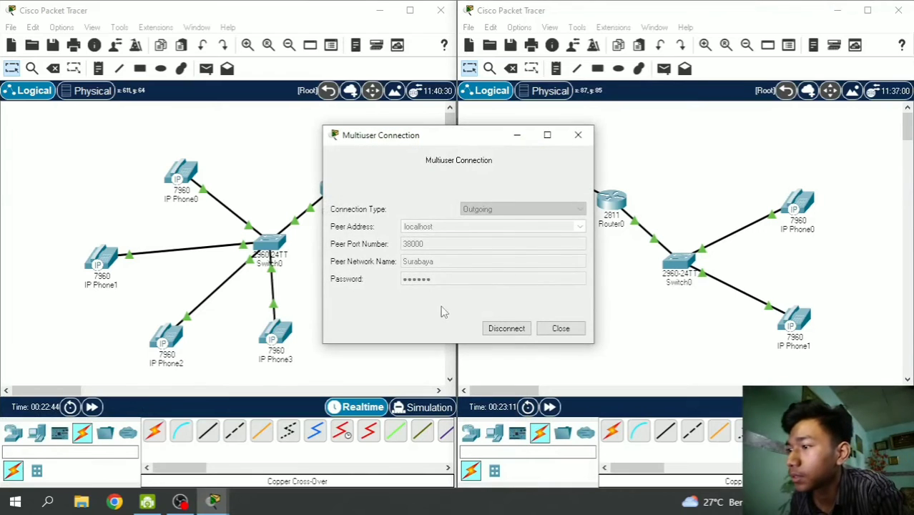
{"action": "left_click", "coordinate": [505, 330]}
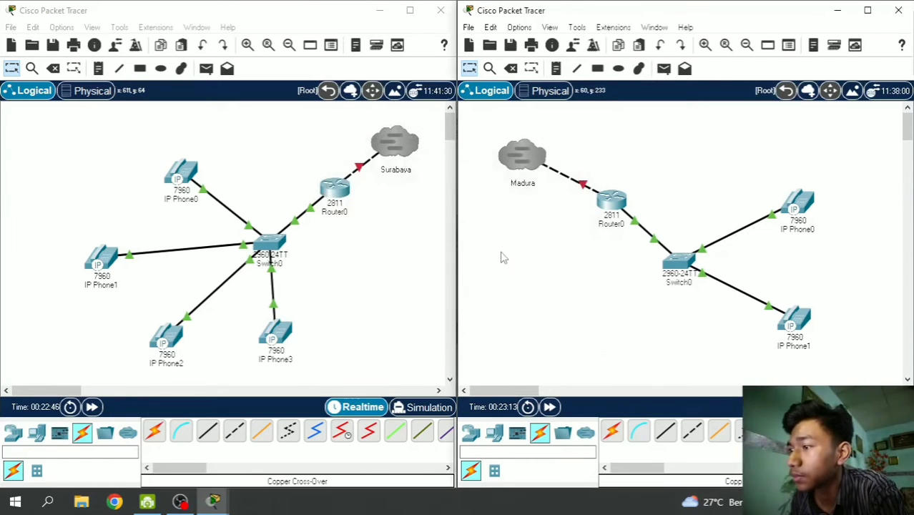
{"action": "left_click", "coordinate": [519, 160]}
{"action": "left_click", "coordinate": [506, 327]}
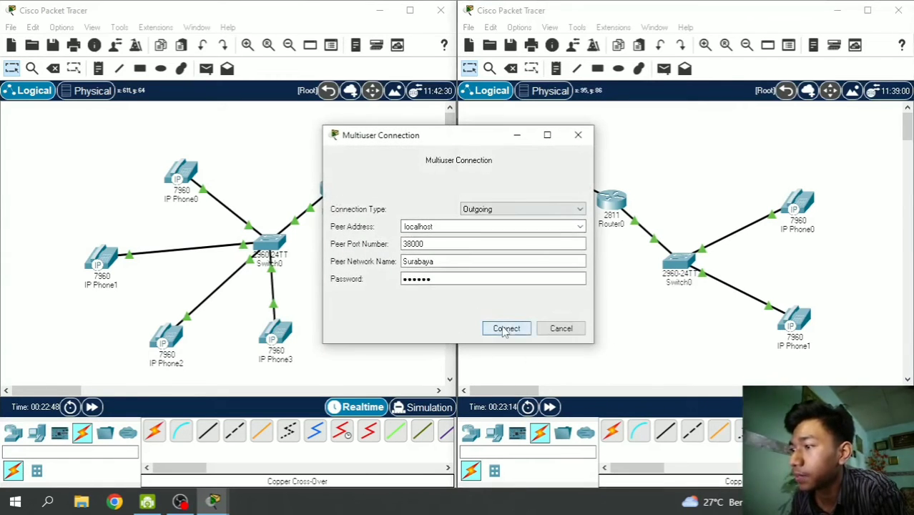
{"action": "left_click", "coordinate": [301, 270]}
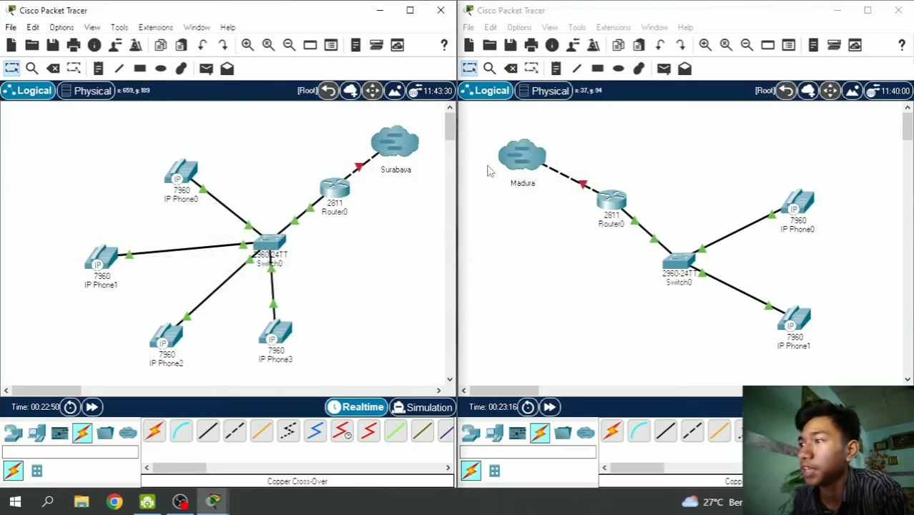
- Recable the Madura cloud link to Router0's FastEthernet0/1
{"action": "left_click", "coordinate": [521, 229]}
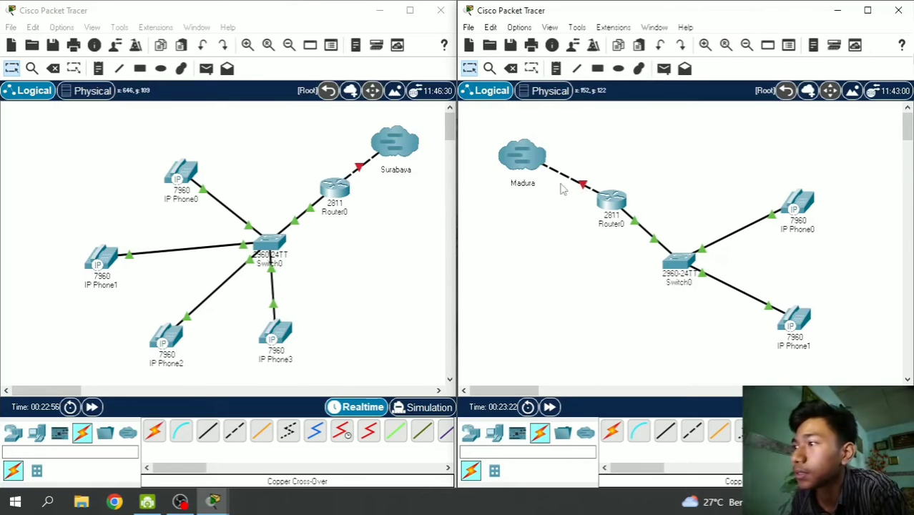
{"action": "left_click", "coordinate": [584, 185]}
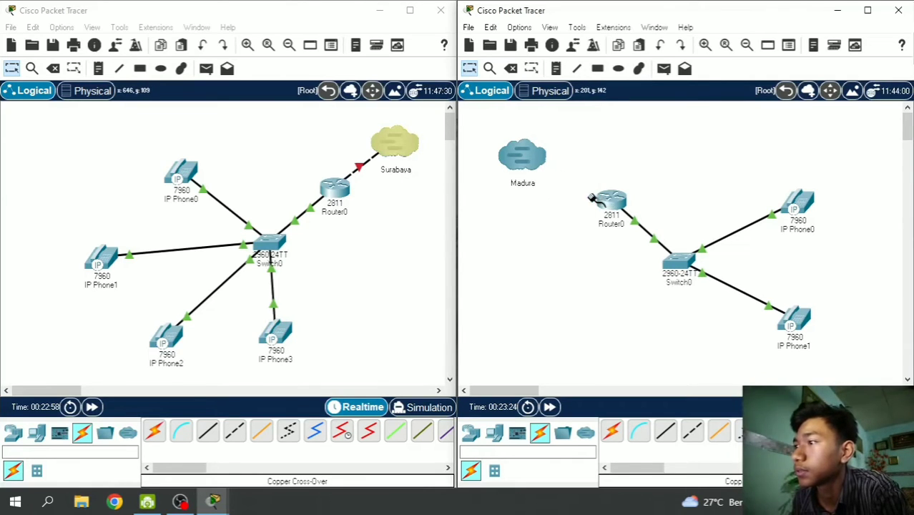
{"action": "left_click", "coordinate": [614, 203]}
{"action": "left_click", "coordinate": [634, 239]}
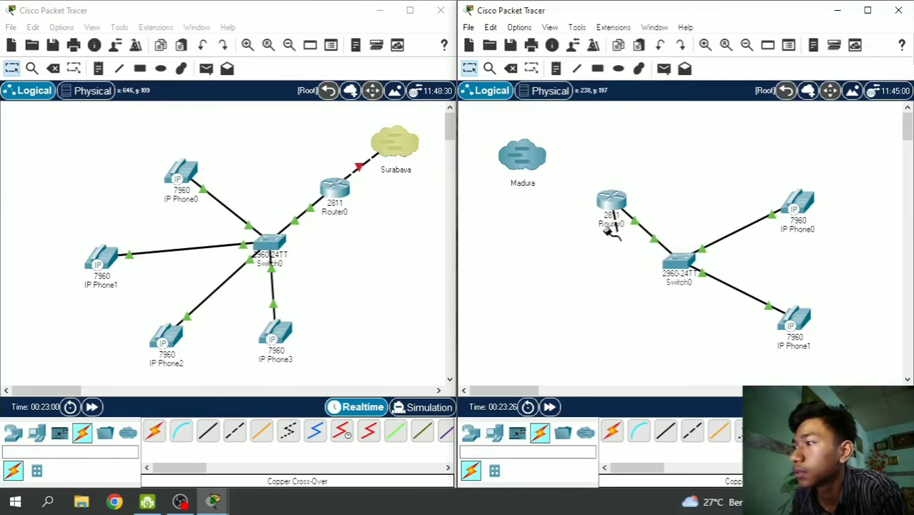
{"action": "left_click", "coordinate": [525, 162]}
{"action": "left_click", "coordinate": [574, 177]}
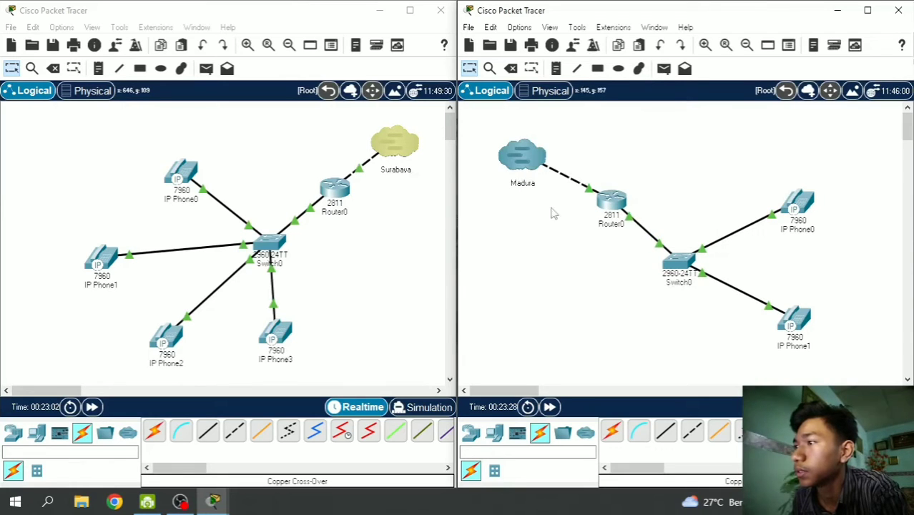
- Drop and re-establish the Madura multiuser link again, accepting it on Surabaya so all links turn green
{"action": "left_click", "coordinate": [404, 243]}
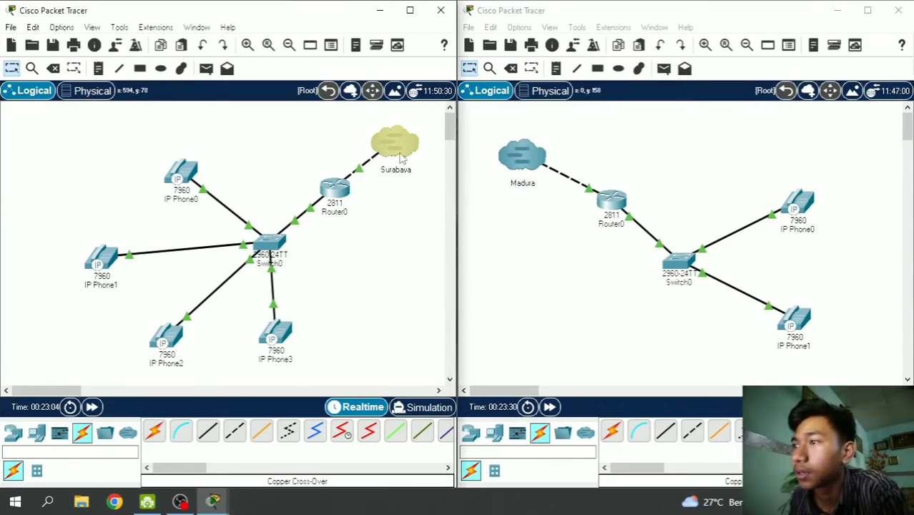
{"action": "left_click", "coordinate": [522, 163]}
{"action": "left_click", "coordinate": [522, 163]}
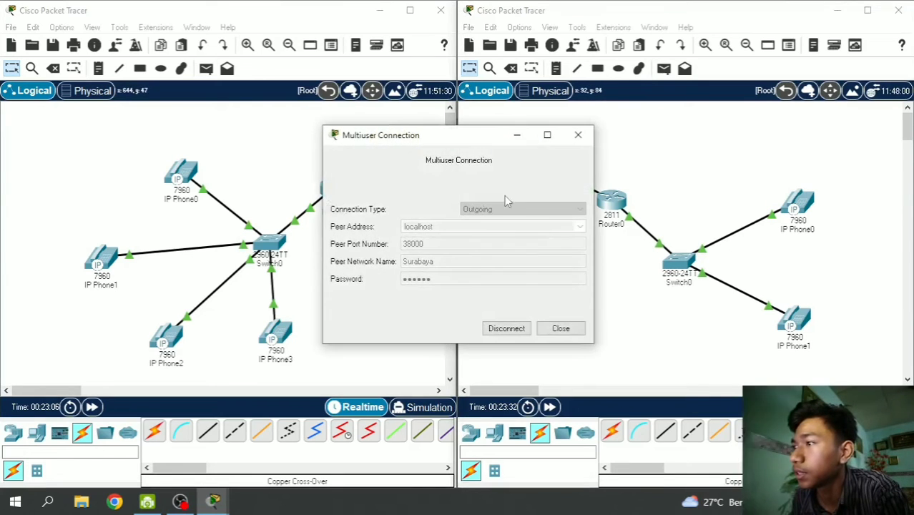
{"action": "left_click", "coordinate": [516, 133]}
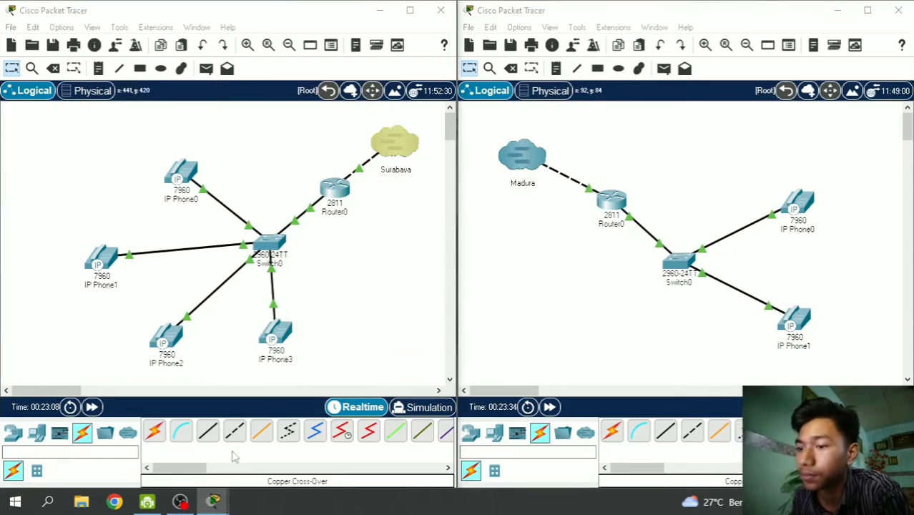
{"action": "mouse_move", "coordinate": [213, 501]}
{"action": "left_click", "coordinate": [572, 440]}
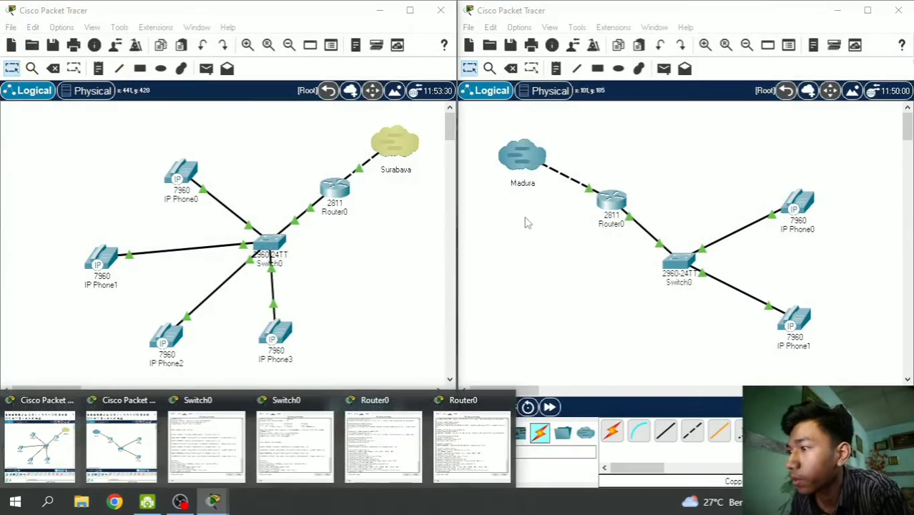
{"action": "left_click", "coordinate": [506, 328]}
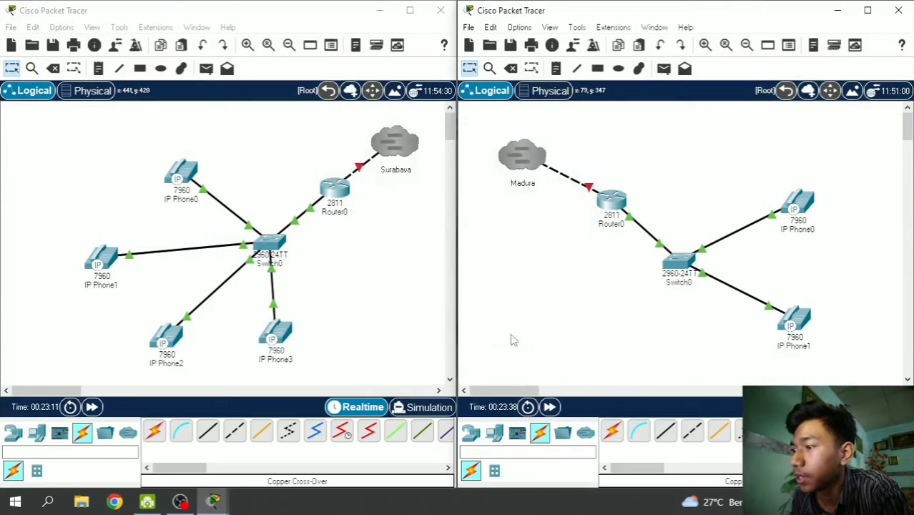
{"action": "left_click", "coordinate": [518, 330]}
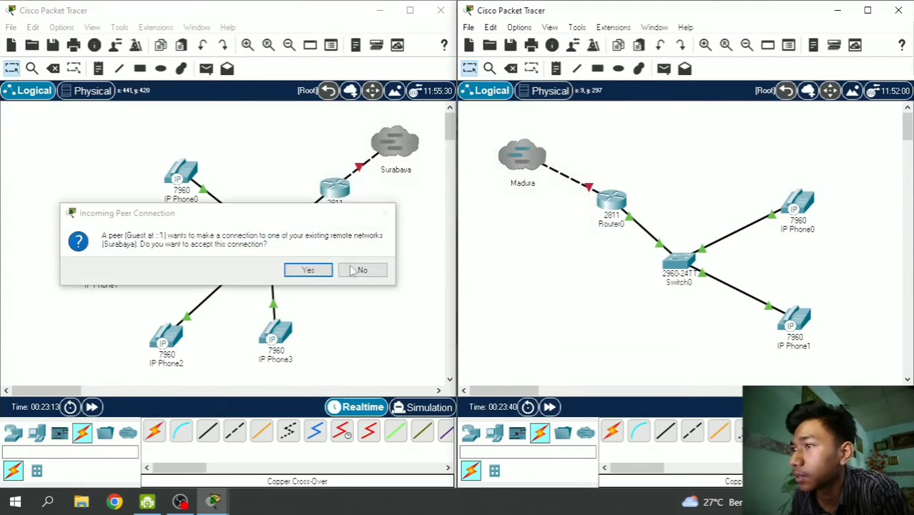
{"action": "left_click", "coordinate": [306, 269]}
{"action": "left_click", "coordinate": [514, 255]}
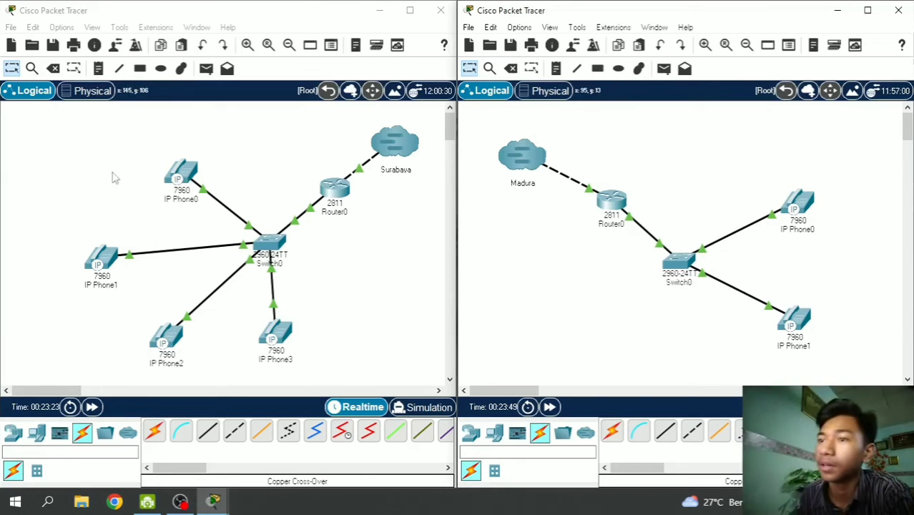
- Open the GUI panels of Surabaya and Madura IP Phone0 (extensions 1002 and 2001) and arrange them side by side
{"action": "left_click", "coordinate": [193, 170]}
{"action": "left_click", "coordinate": [193, 170]}
{"action": "left_click", "coordinate": [322, 41]}
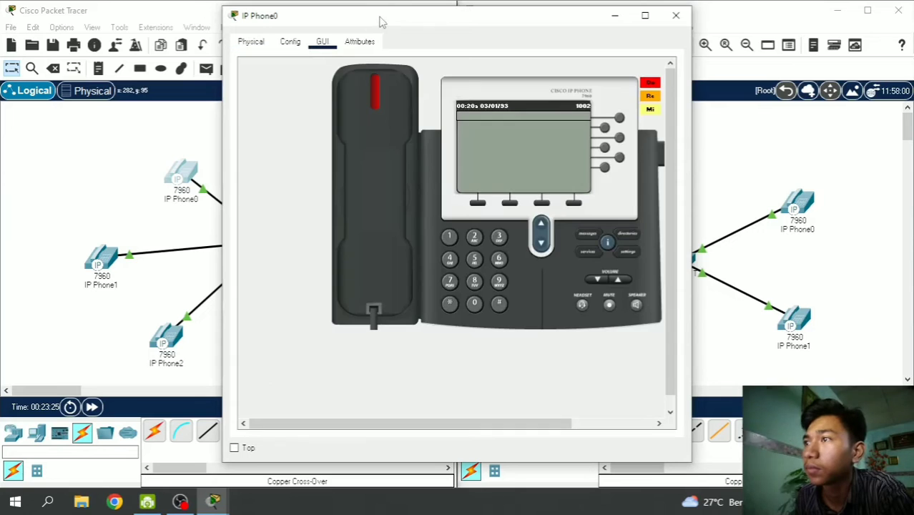
{"action": "left_click_drag", "start_coordinate": [319, 25], "coordinate": [102, 35]}
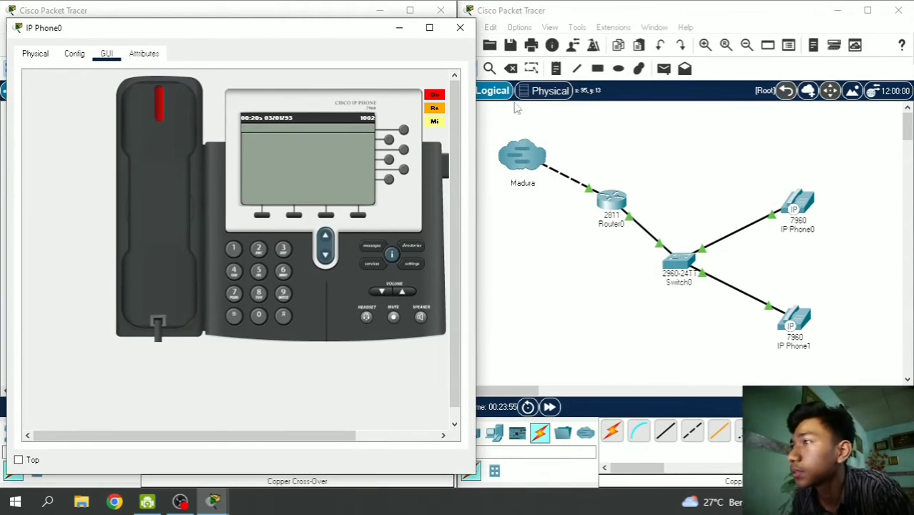
{"action": "left_click", "coordinate": [807, 207]}
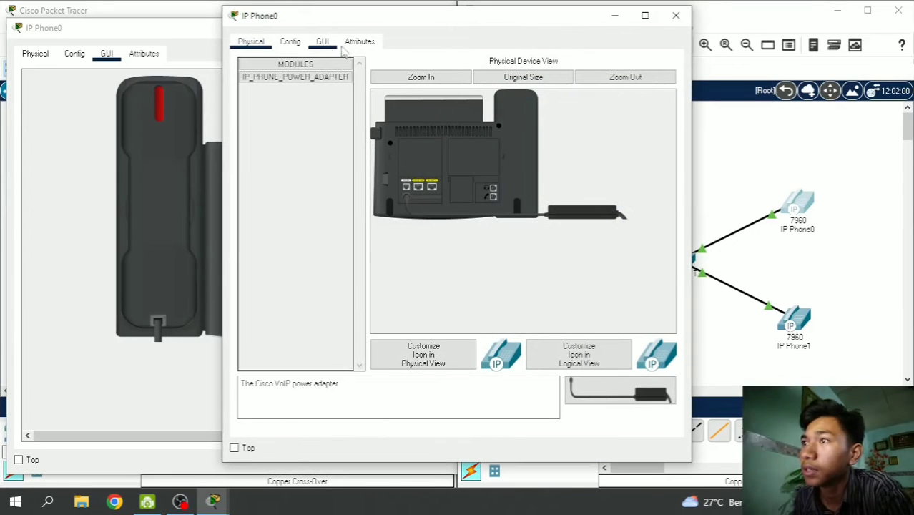
{"action": "left_click", "coordinate": [323, 41]}
{"action": "left_click_drag", "start_coordinate": [337, 20], "coordinate": [546, 30]}
{"action": "left_click_drag", "start_coordinate": [325, 32], "coordinate": [322, 28]}
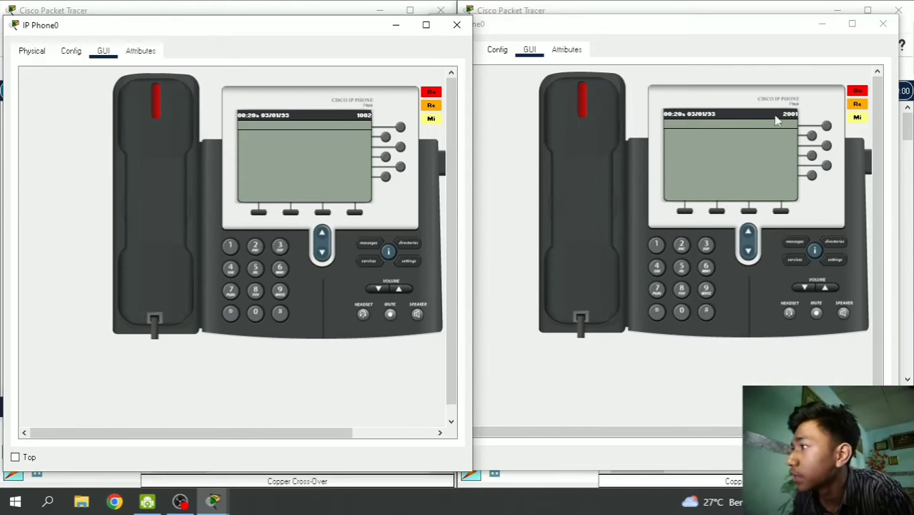
- Dial 2001 from the Surabaya phone, lift the handset, then hang up
{"action": "left_click", "coordinate": [255, 245]}
{"action": "left_click", "coordinate": [256, 312]}
{"action": "left_click", "coordinate": [256, 311]}
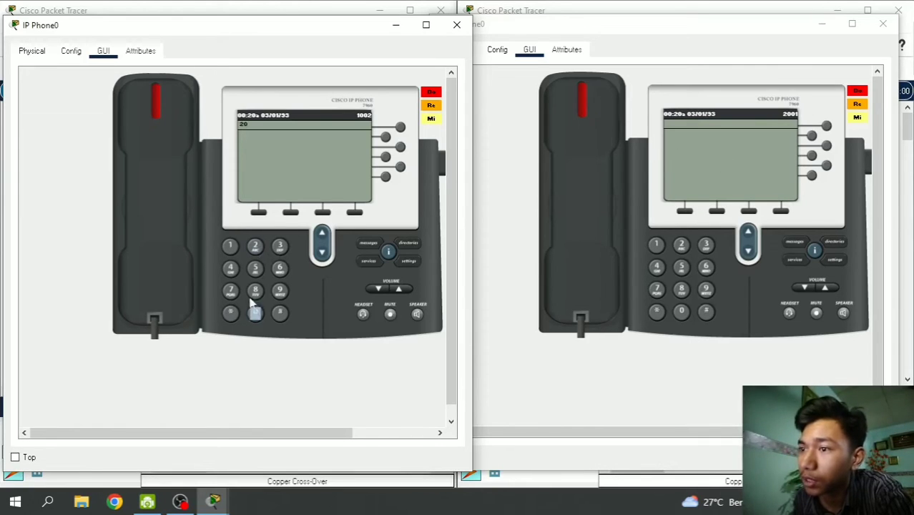
{"action": "left_click", "coordinate": [187, 251]}
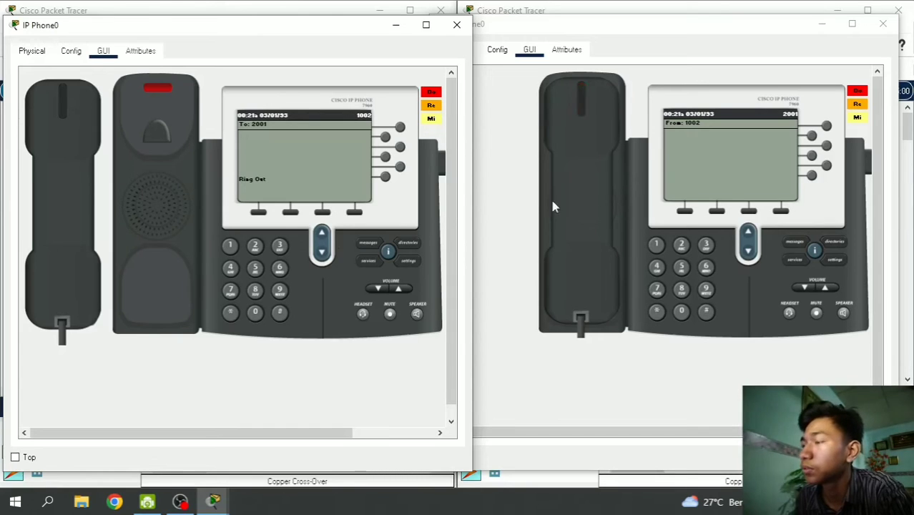
{"action": "left_click", "coordinate": [82, 238]}
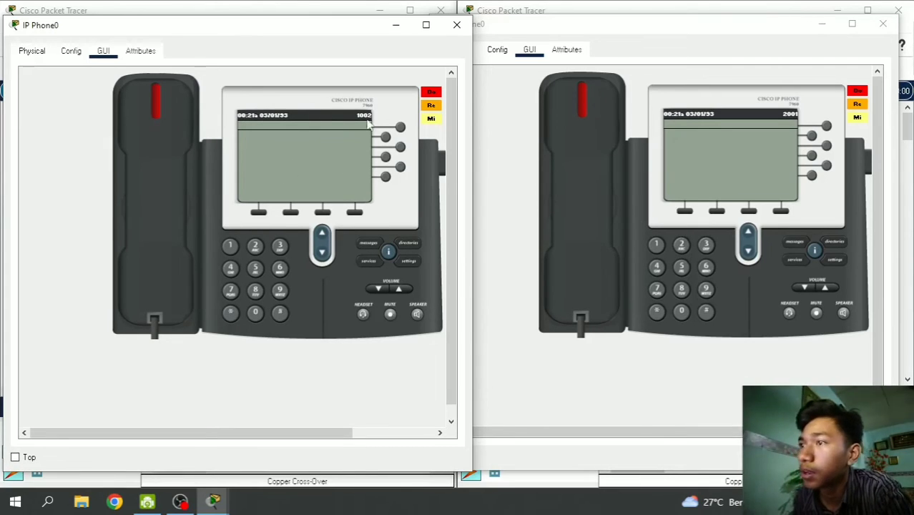
- Call 1002 from the Madura phone, answer on Surabaya, hang up both, and close both phone windows
{"action": "left_click", "coordinate": [656, 245]}
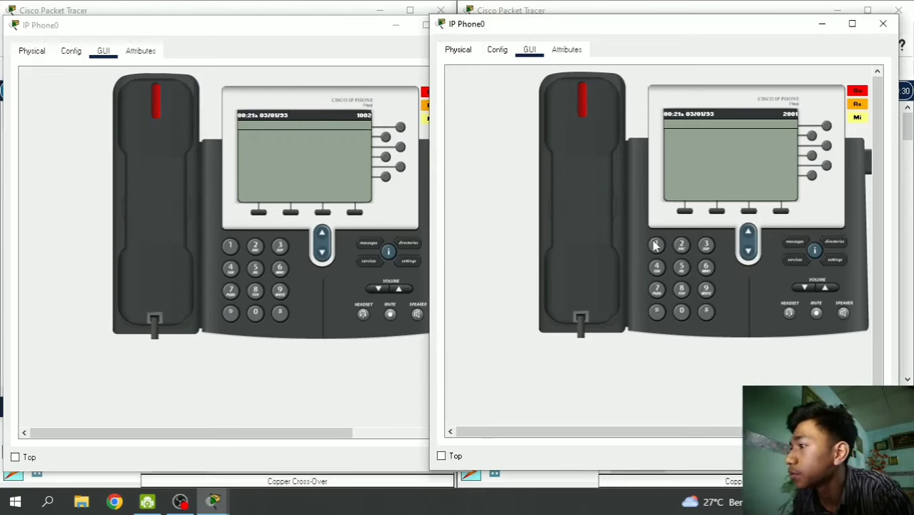
{"action": "left_click", "coordinate": [681, 312]}
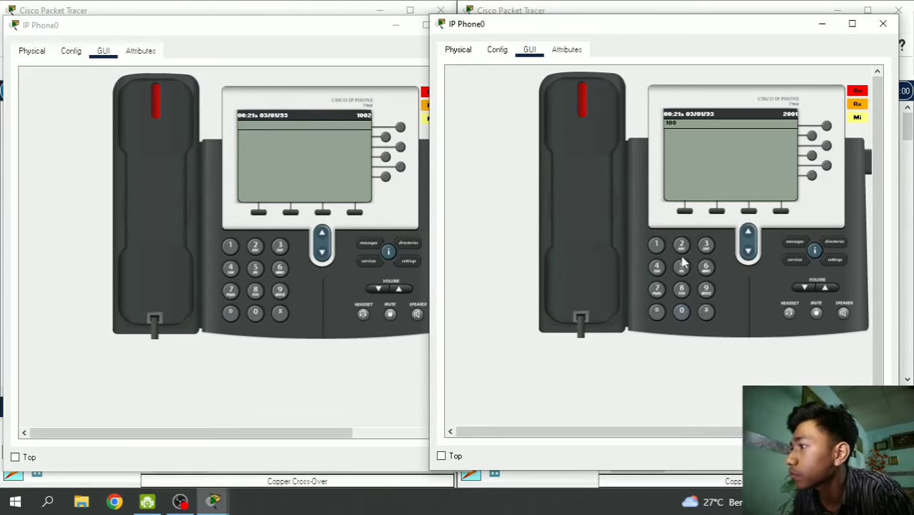
{"action": "left_click", "coordinate": [585, 236]}
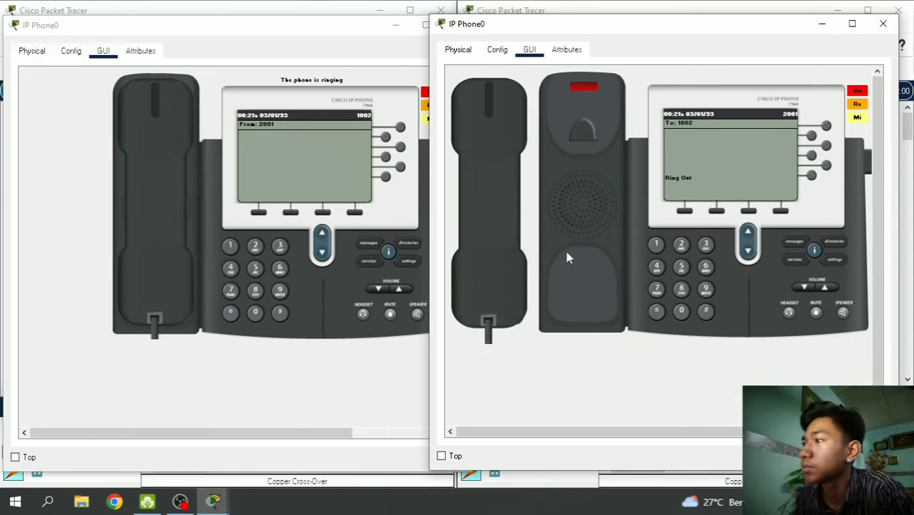
{"action": "left_click", "coordinate": [191, 248]}
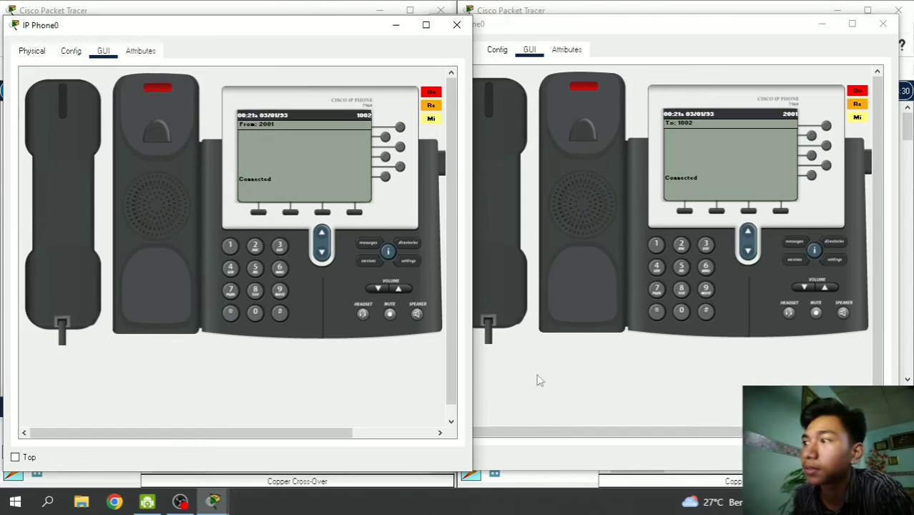
{"action": "left_click", "coordinate": [488, 263]}
{"action": "left_click", "coordinate": [84, 244]}
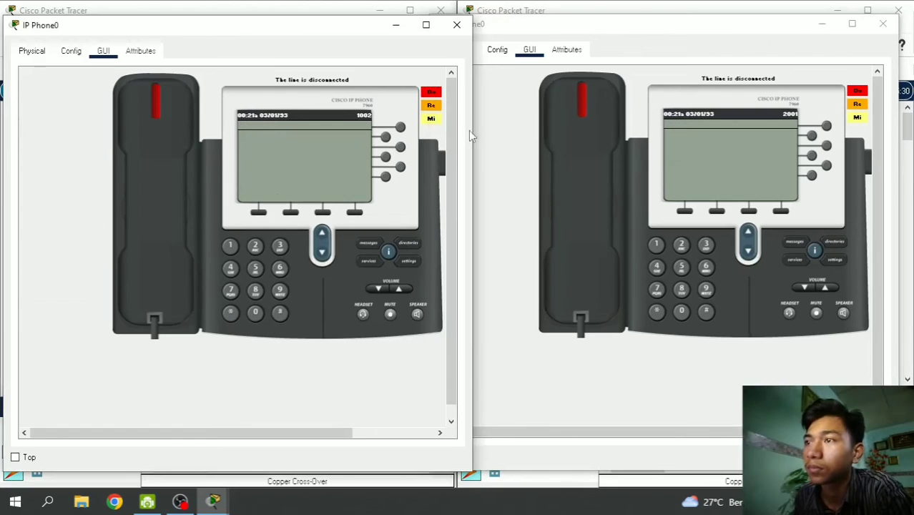
{"action": "left_click", "coordinate": [882, 24]}
{"action": "left_click", "coordinate": [456, 24]}
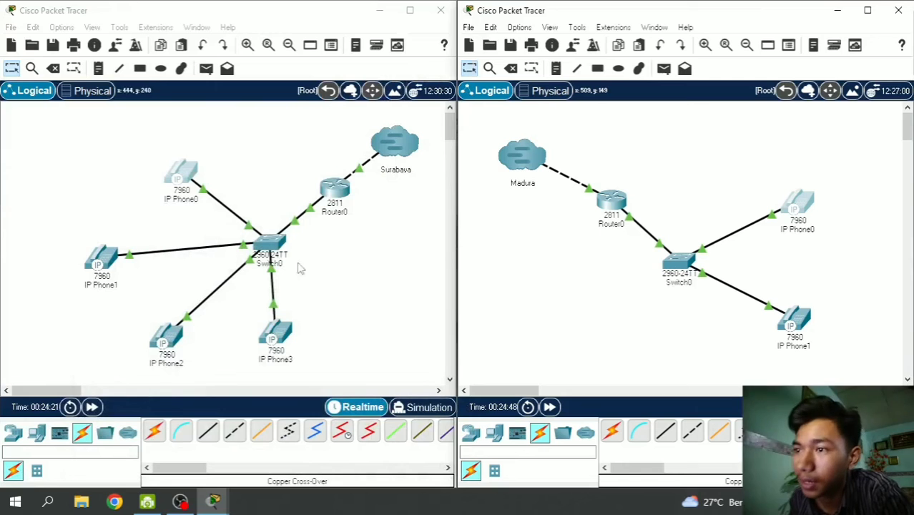
- Open the GUI panels of Surabaya IP Phone3 and Madura IP Phone1 side by side
{"action": "left_click", "coordinate": [286, 345]}
{"action": "left_click", "coordinate": [286, 344]}
{"action": "left_click_drag", "start_coordinate": [337, 25], "coordinate": [125, 36]}
{"action": "left_click", "coordinate": [111, 50]}
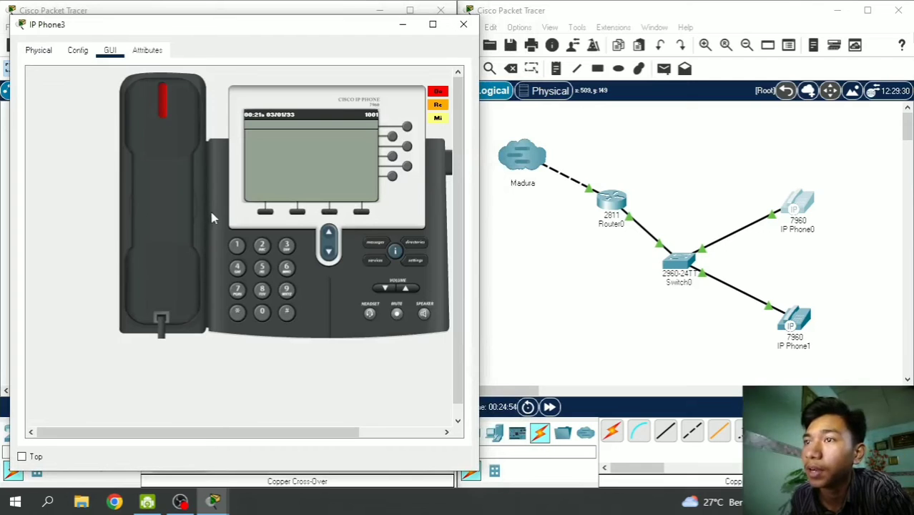
{"action": "left_click", "coordinate": [796, 322]}
{"action": "left_click_drag", "start_coordinate": [531, 20], "coordinate": [768, 33]}
{"action": "left_click", "coordinate": [371, 36]}
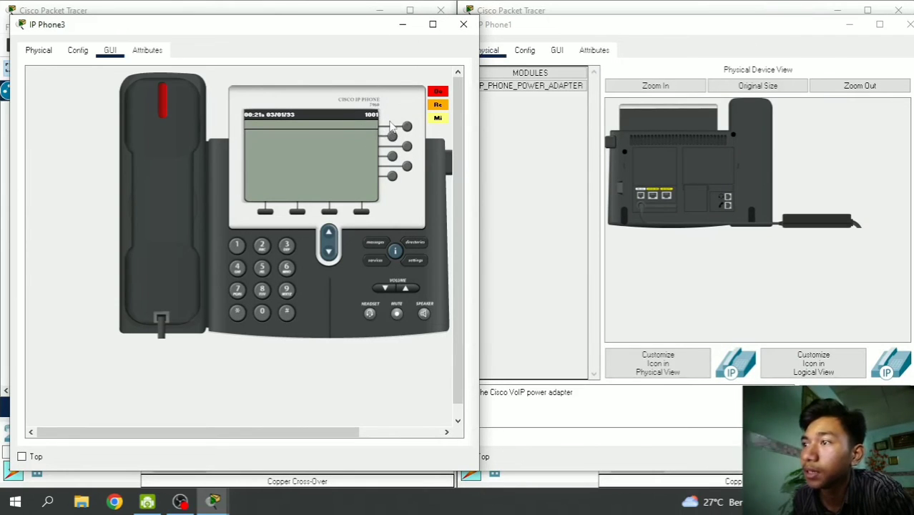
{"action": "left_click_drag", "start_coordinate": [311, 34], "coordinate": [305, 33]}
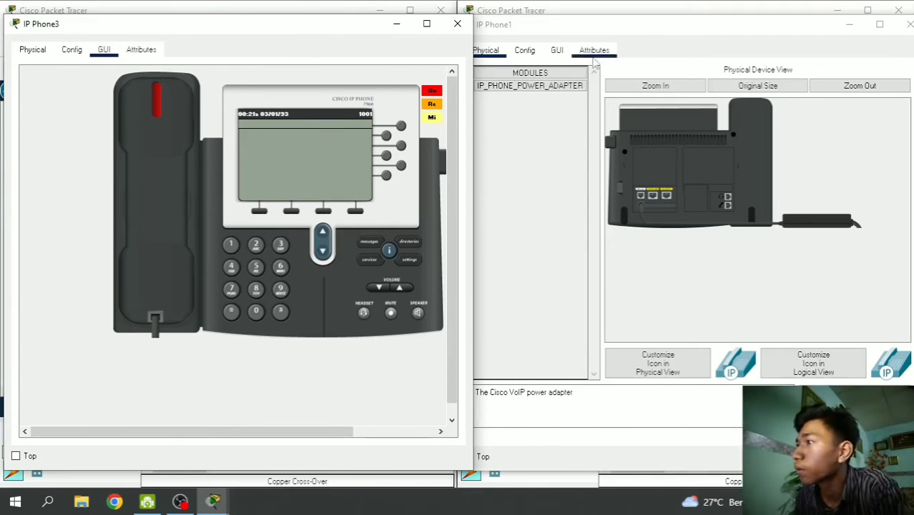
{"action": "left_click", "coordinate": [563, 33]}
{"action": "left_click", "coordinate": [558, 51]}
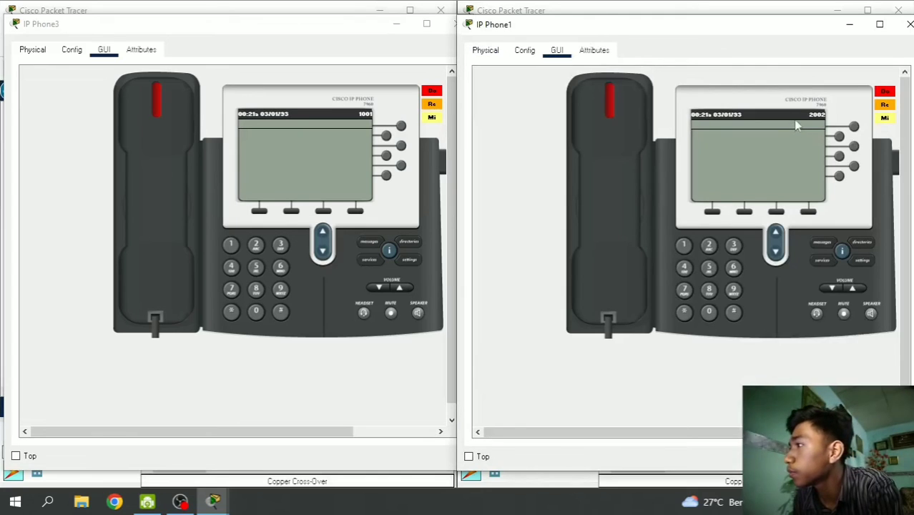
{"action": "left_click", "coordinate": [342, 38]}
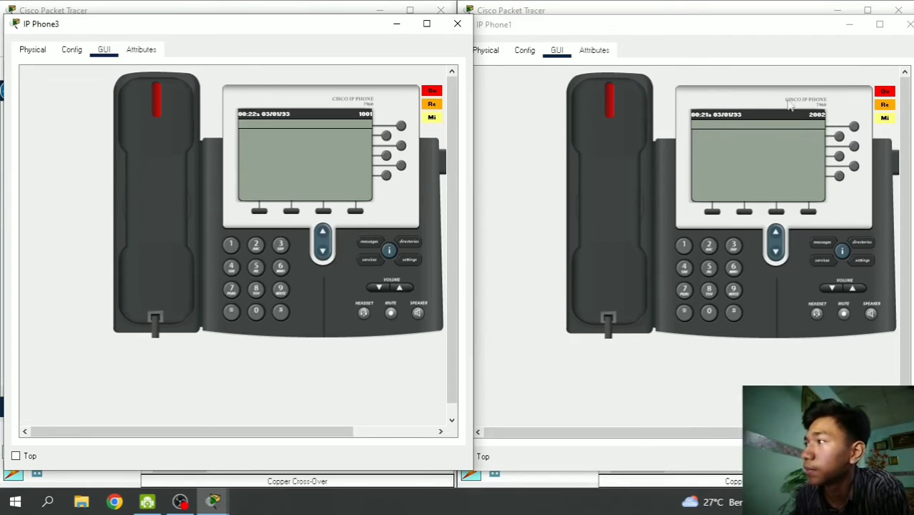
- Dial 2002 from IP Phone3, go off-hook, then hang up
{"action": "left_click", "coordinate": [256, 245]}
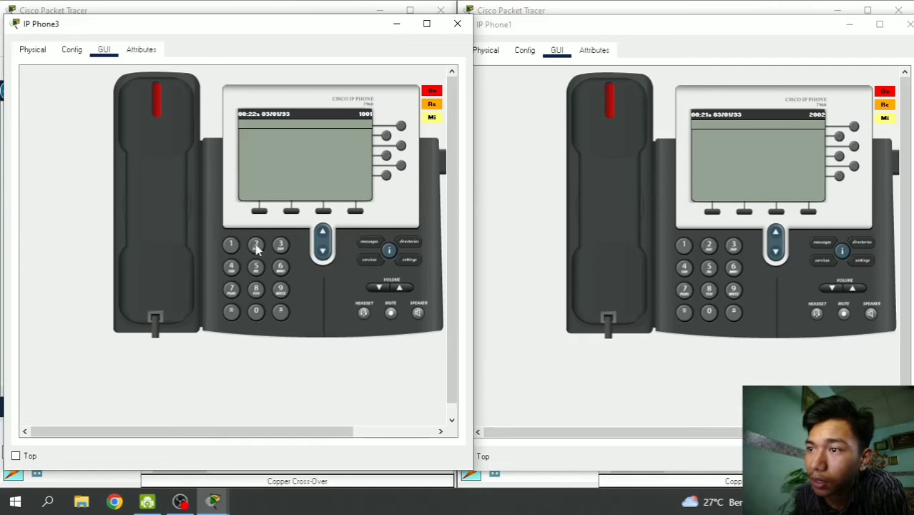
{"action": "left_click", "coordinate": [256, 313]}
{"action": "left_click", "coordinate": [255, 245]}
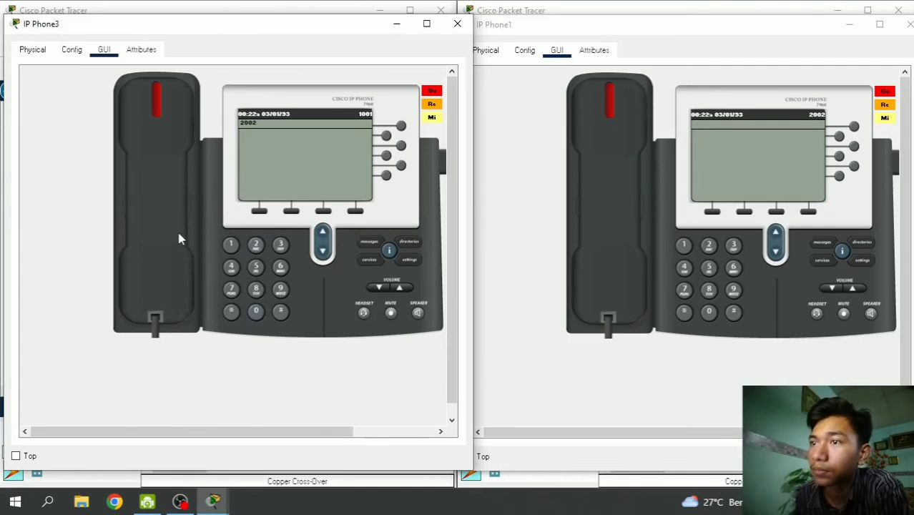
{"action": "left_click", "coordinate": [176, 229]}
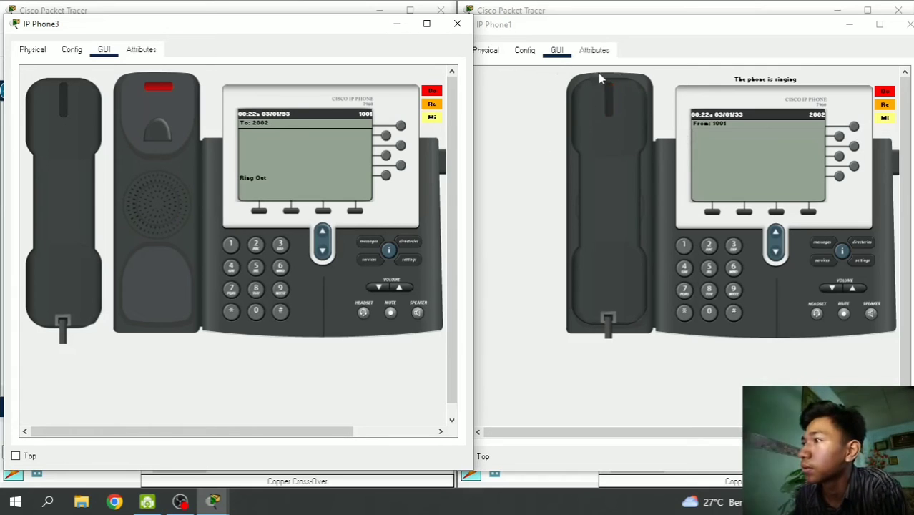
{"action": "left_click", "coordinate": [99, 229]}
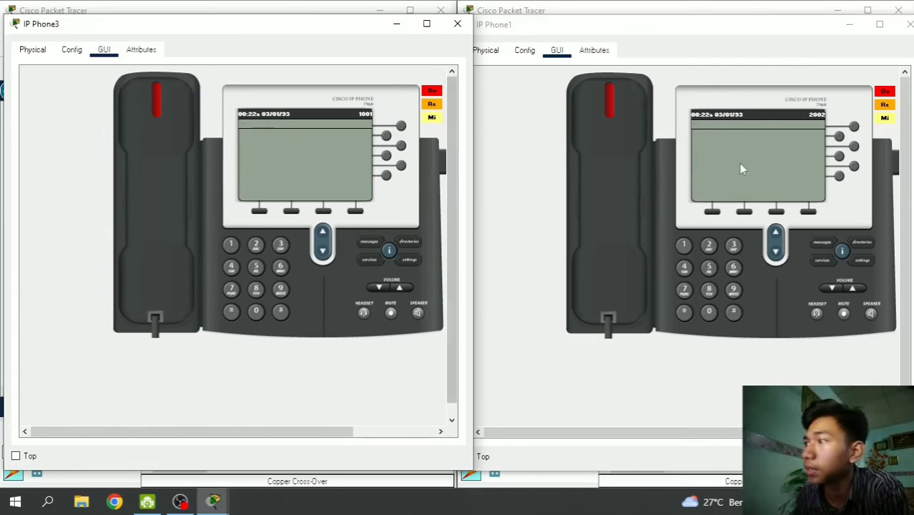
- Call extension 1001 from IP Phone1, hang up once it rings, and set both phone windows aside
{"action": "left_click", "coordinate": [683, 246]}
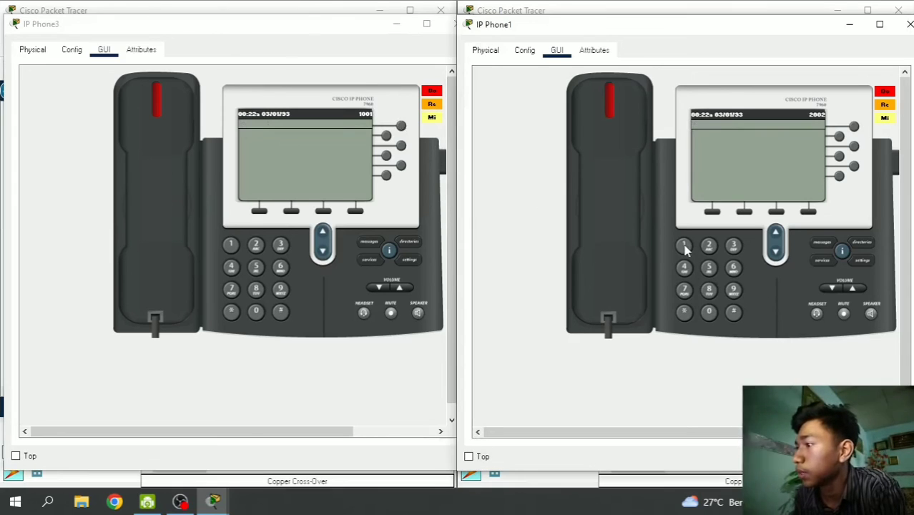
{"action": "left_click", "coordinate": [709, 312]}
{"action": "left_click", "coordinate": [708, 312]}
{"action": "left_click", "coordinate": [683, 245]}
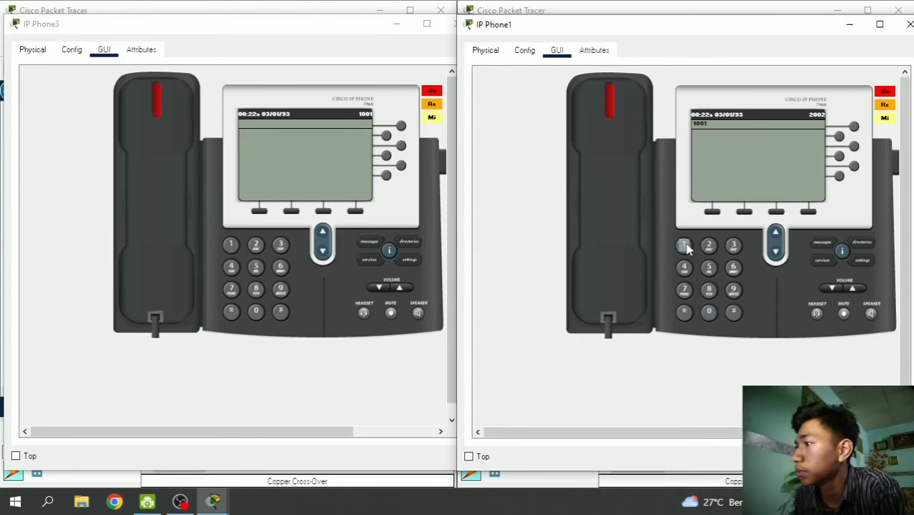
{"action": "left_click", "coordinate": [606, 212]}
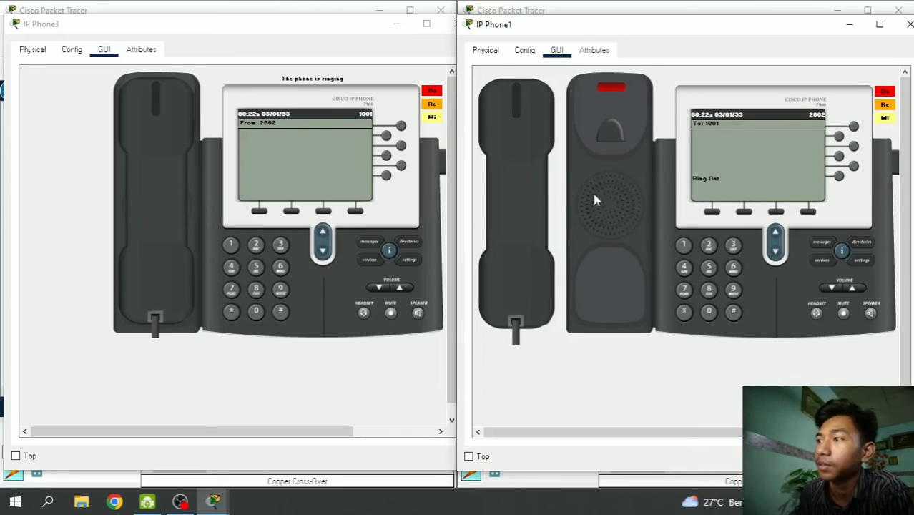
{"action": "left_click", "coordinate": [518, 199]}
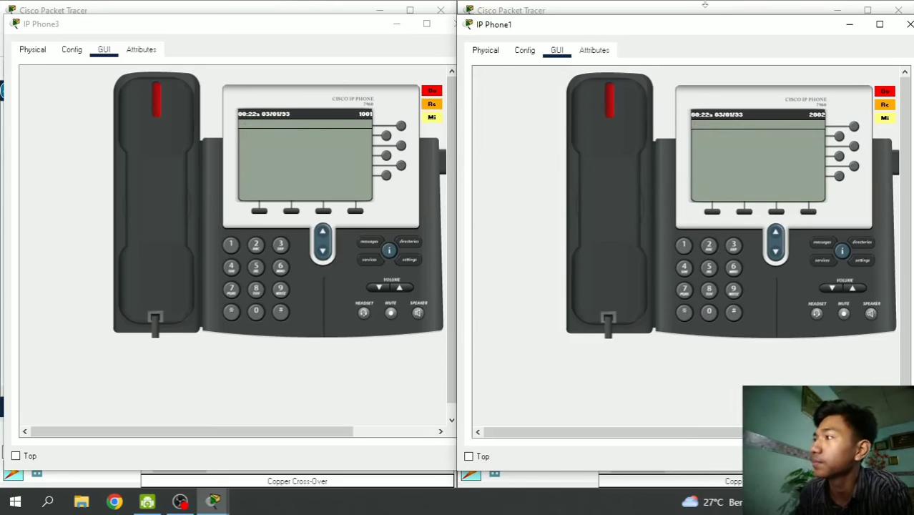
{"action": "left_click", "coordinate": [849, 24]}
{"action": "left_click", "coordinate": [398, 24]}
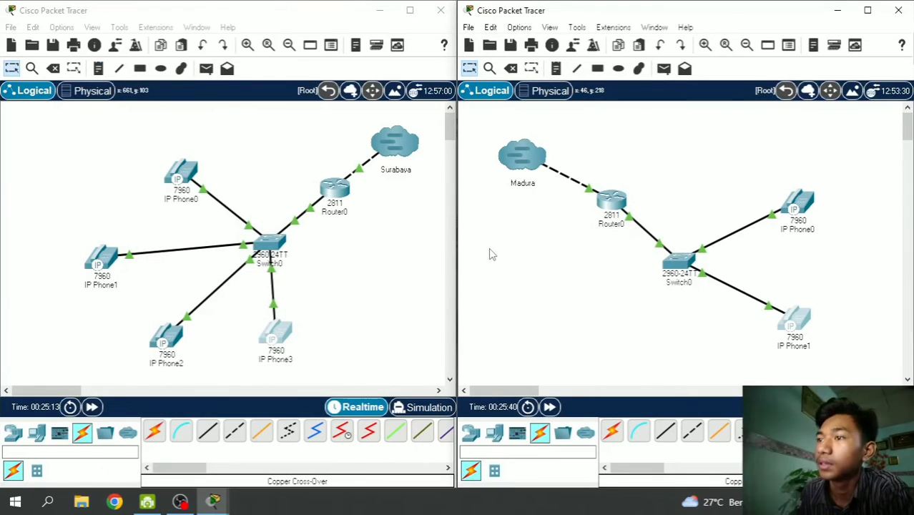
- Open the GUI panels of Surabaya IP Phone0 and IP Phone1 and arrange them on screen
{"action": "left_click", "coordinate": [188, 172]}
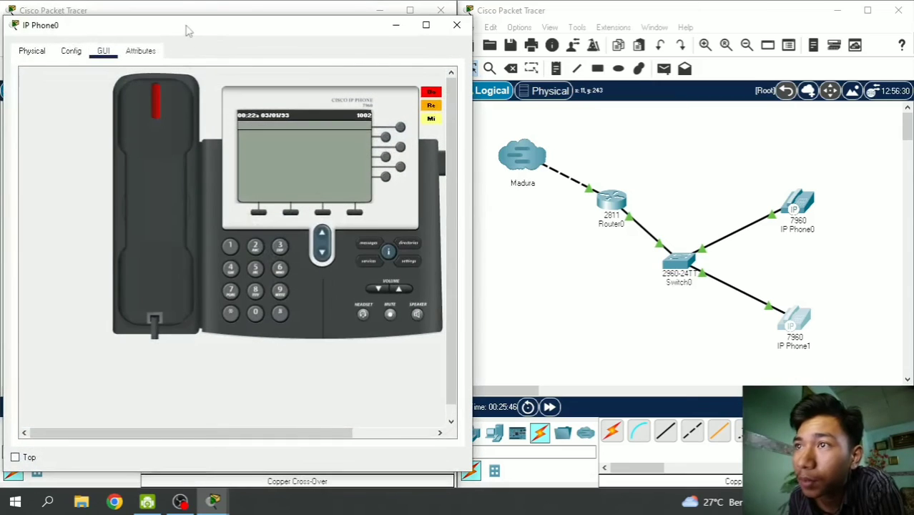
{"action": "left_click", "coordinate": [397, 27]}
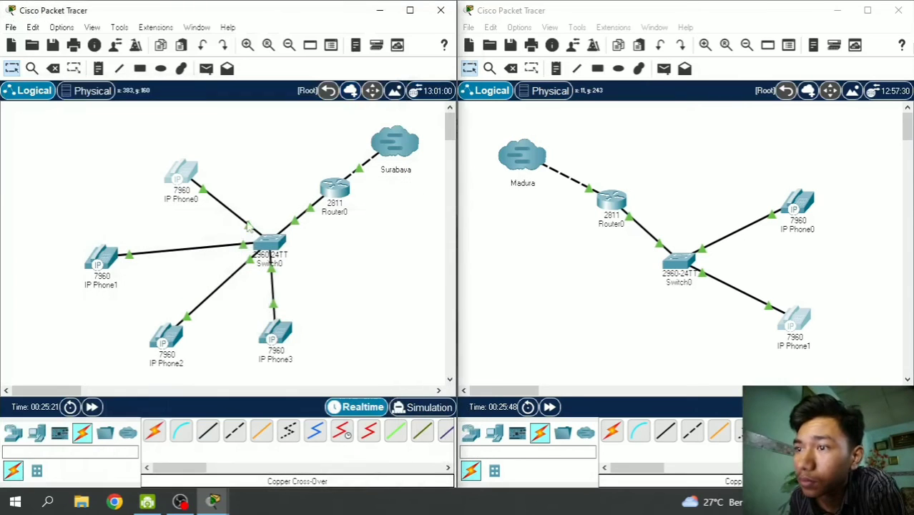
{"action": "left_click", "coordinate": [107, 259]}
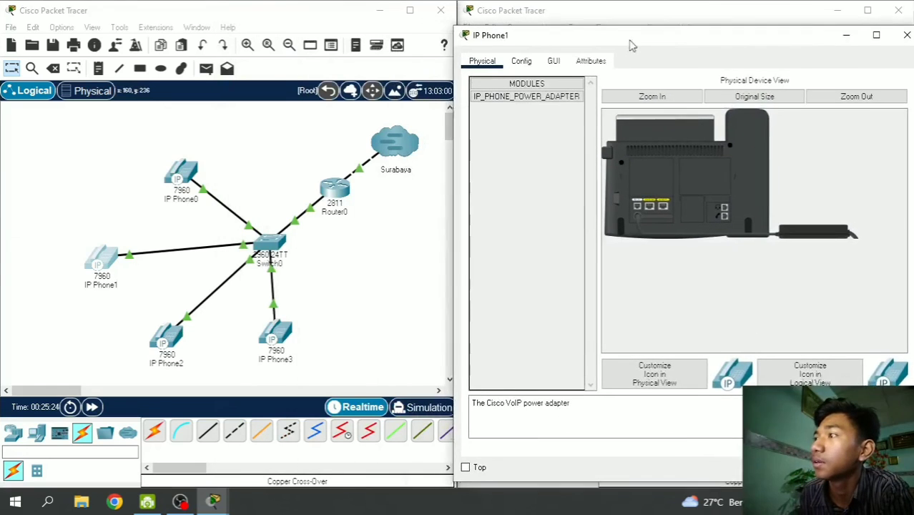
{"action": "left_click_drag", "start_coordinate": [629, 45], "coordinate": [637, 32]}
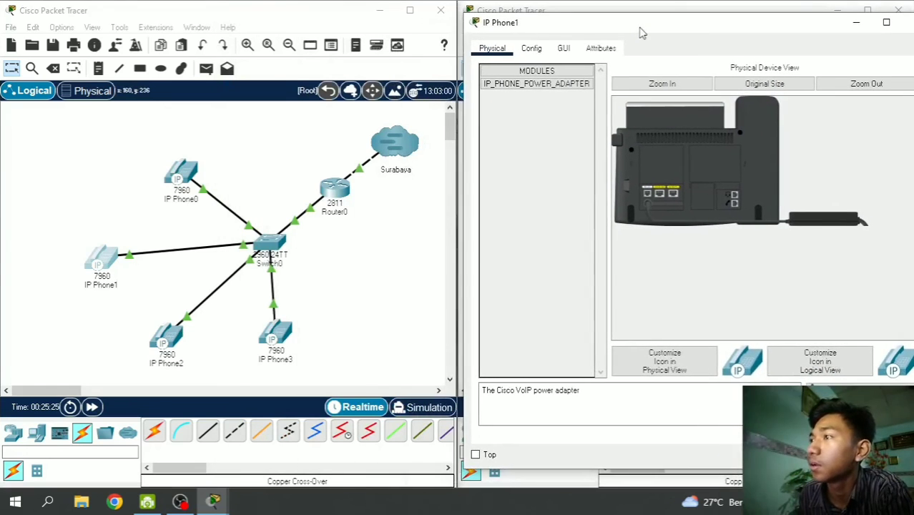
{"action": "left_click", "coordinate": [179, 175]}
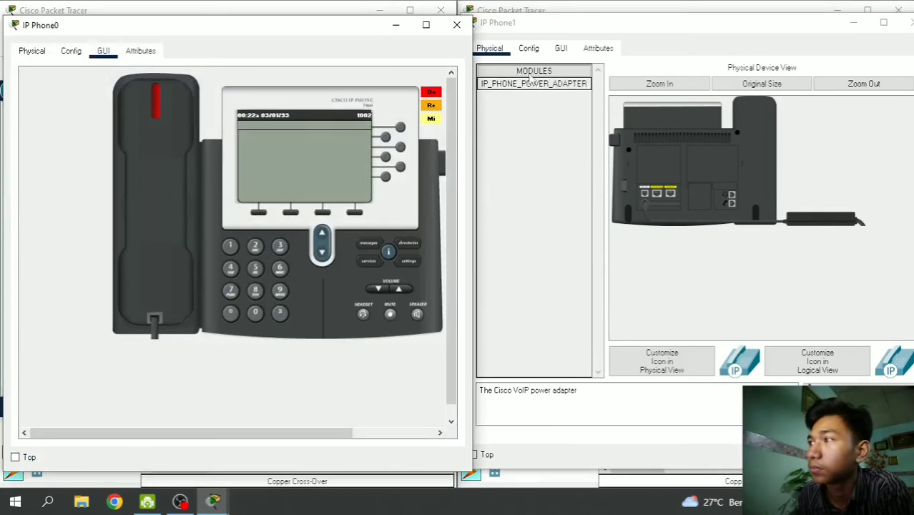
{"action": "left_click", "coordinate": [560, 48]}
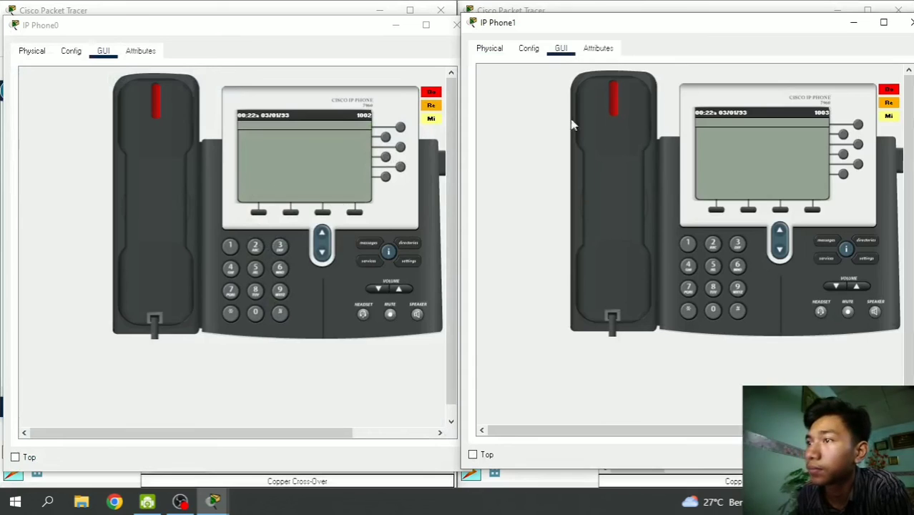
{"action": "left_click", "coordinate": [354, 29]}
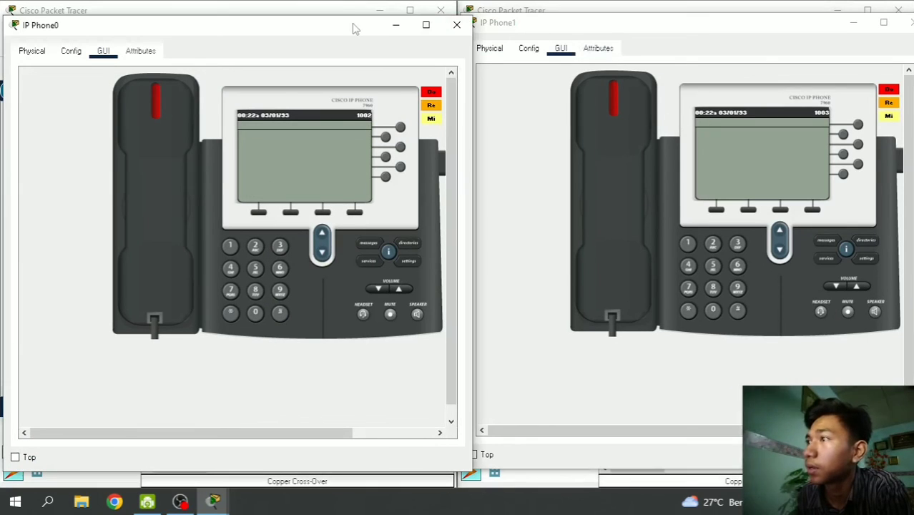
{"action": "left_click_drag", "start_coordinate": [354, 28], "coordinate": [353, 27]}
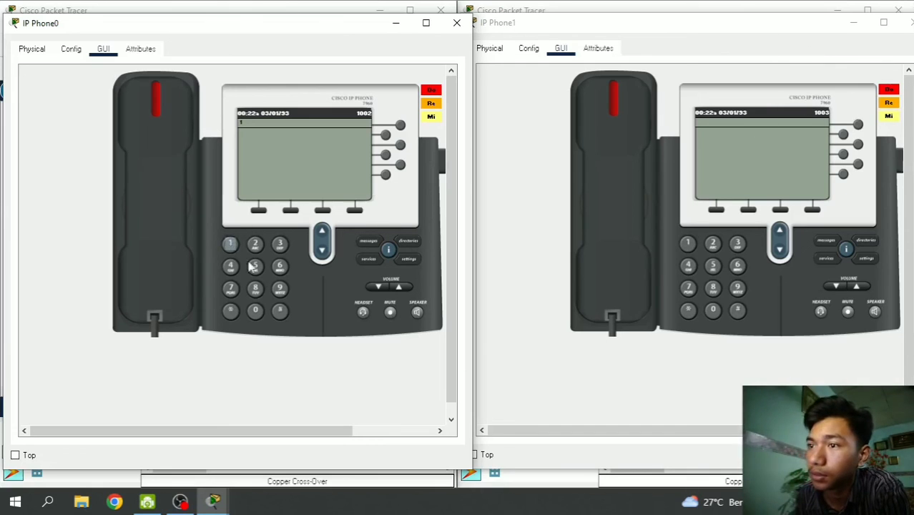
- Call extension 1003 from 1002, hang up after it rings, and close both phone windows
{"action": "left_click", "coordinate": [230, 243]}
{"action": "left_click", "coordinate": [256, 310]}
{"action": "left_click", "coordinate": [255, 310]}
{"action": "left_click", "coordinate": [279, 243]}
{"action": "left_click", "coordinate": [182, 239]}
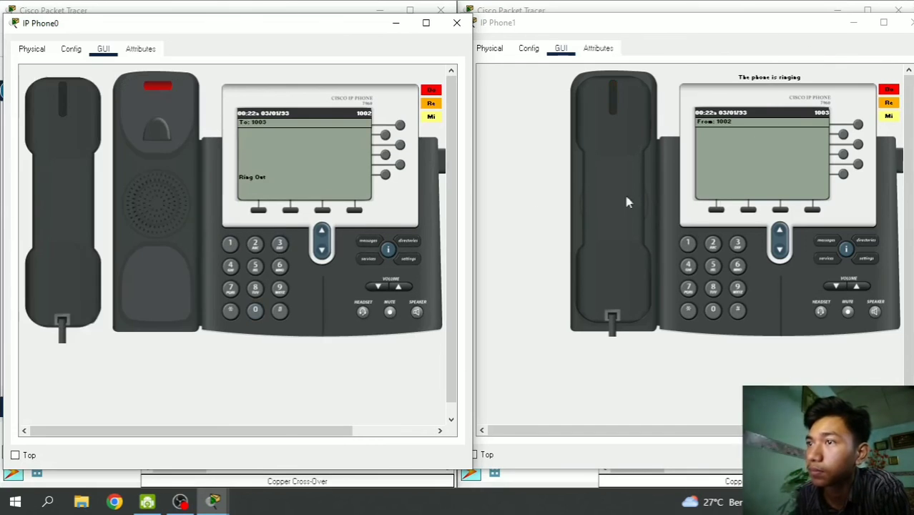
{"action": "left_click", "coordinate": [81, 194]}
{"action": "left_click", "coordinate": [456, 22]}
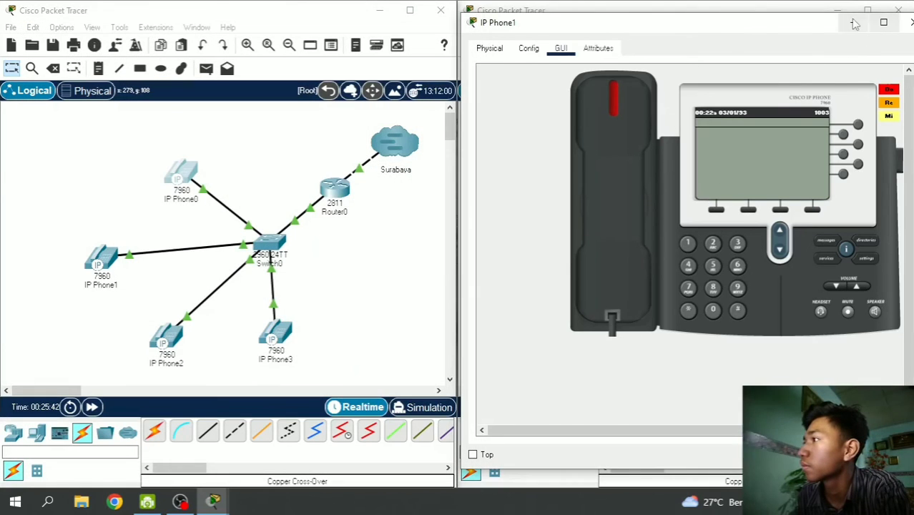
{"action": "left_click", "coordinate": [853, 22]}
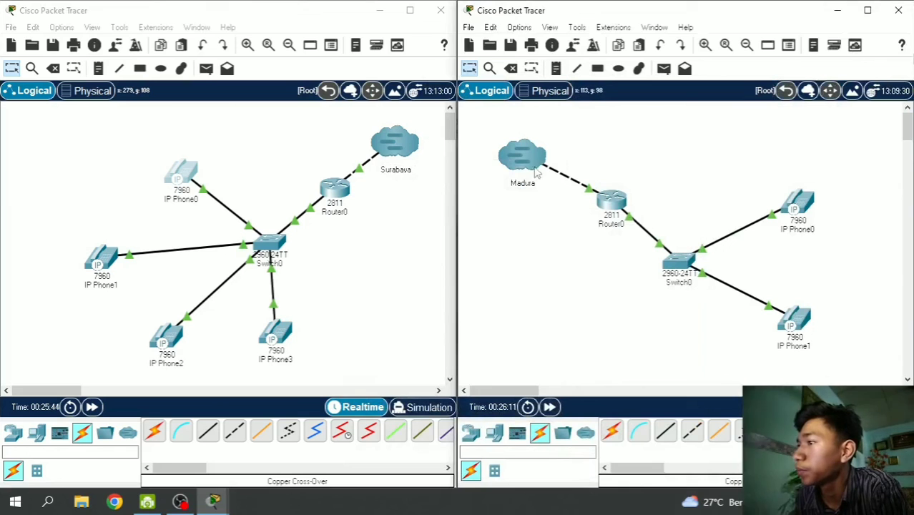
- Open the Madura IP Phone0 and IP Phone1 windows and arrange them side by side
{"action": "left_click", "coordinate": [801, 206]}
{"action": "left_click_drag", "start_coordinate": [633, 38], "coordinate": [212, 57]}
{"action": "left_click", "coordinate": [794, 321]}
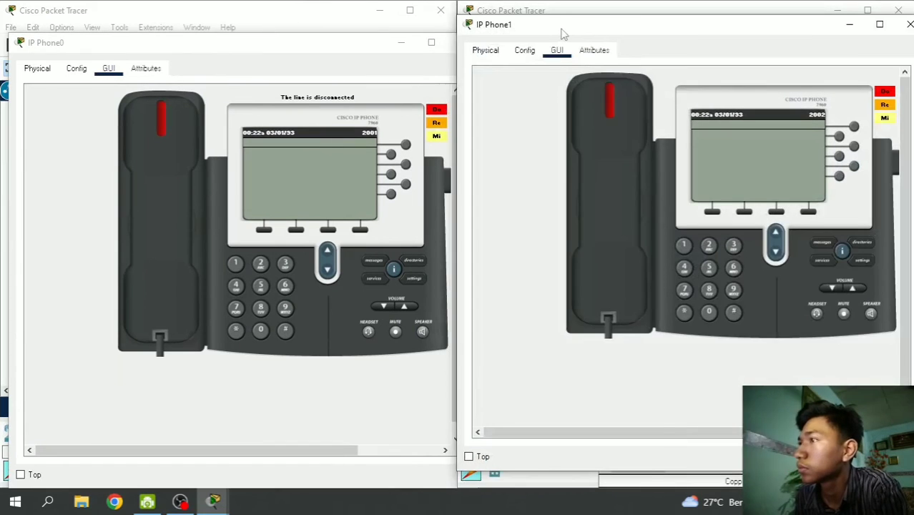
{"action": "left_click_drag", "start_coordinate": [562, 33], "coordinate": [566, 40]}
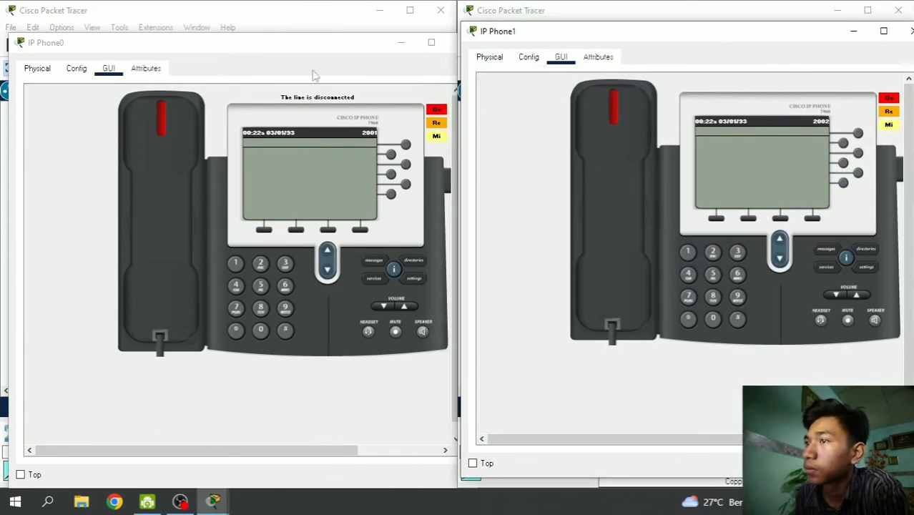
{"action": "left_click_drag", "start_coordinate": [319, 48], "coordinate": [320, 40]}
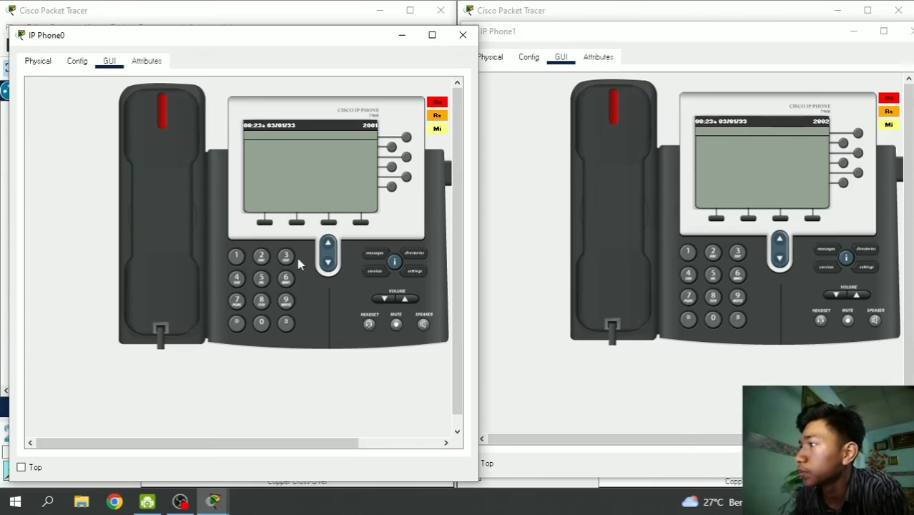
- Call extension 2002 from Phone0 and answer on Phone1 until both show Connected
{"action": "left_click", "coordinate": [261, 256]}
{"action": "left_click", "coordinate": [261, 323]}
{"action": "left_click", "coordinate": [261, 322]}
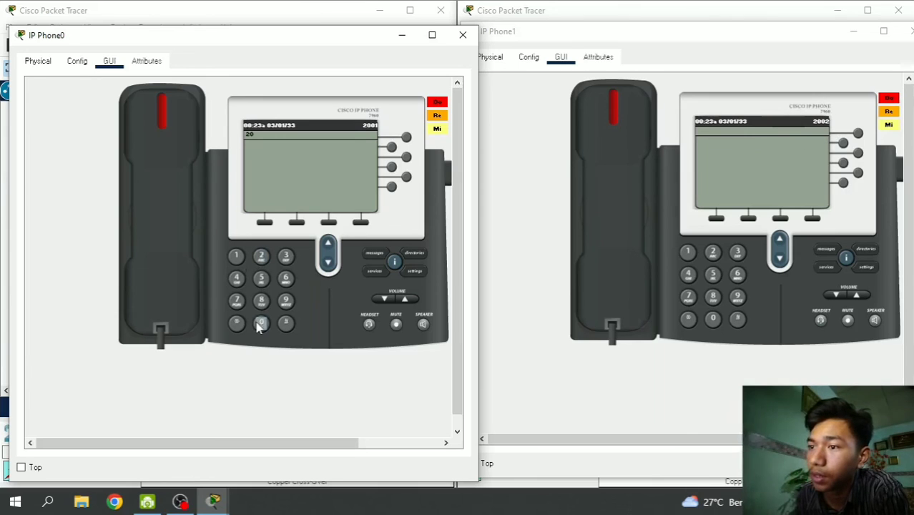
{"action": "left_click", "coordinate": [260, 256]}
{"action": "left_click", "coordinate": [168, 254]}
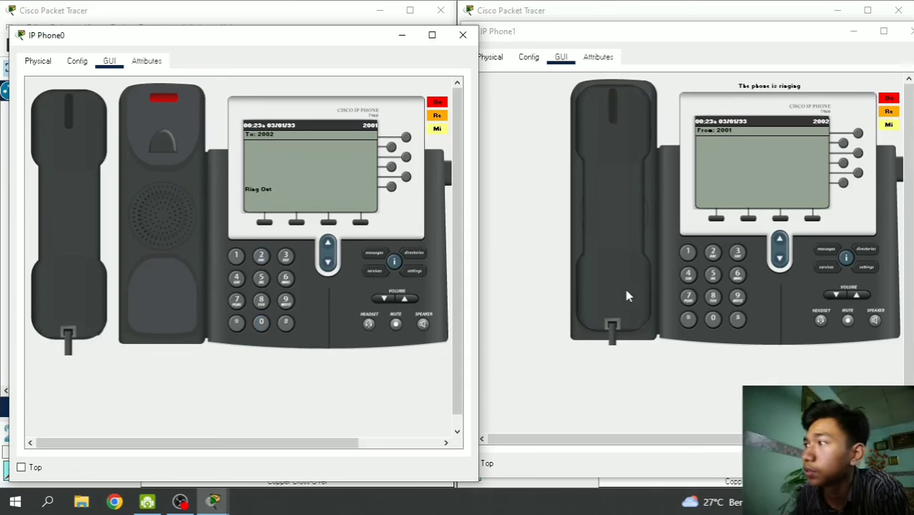
{"action": "left_click", "coordinate": [632, 151]}
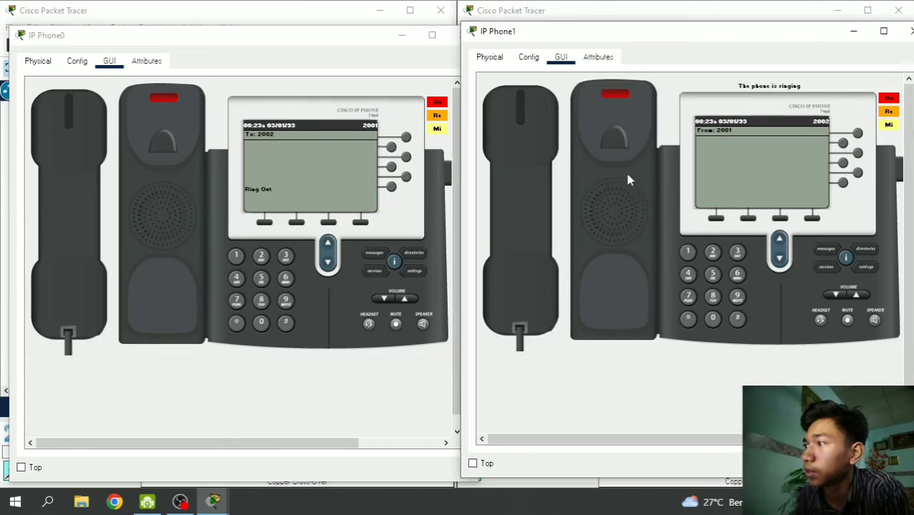
- Hang up both phones and minimize the two phone windows
{"action": "left_click", "coordinate": [520, 220]}
{"action": "left_click", "coordinate": [93, 224]}
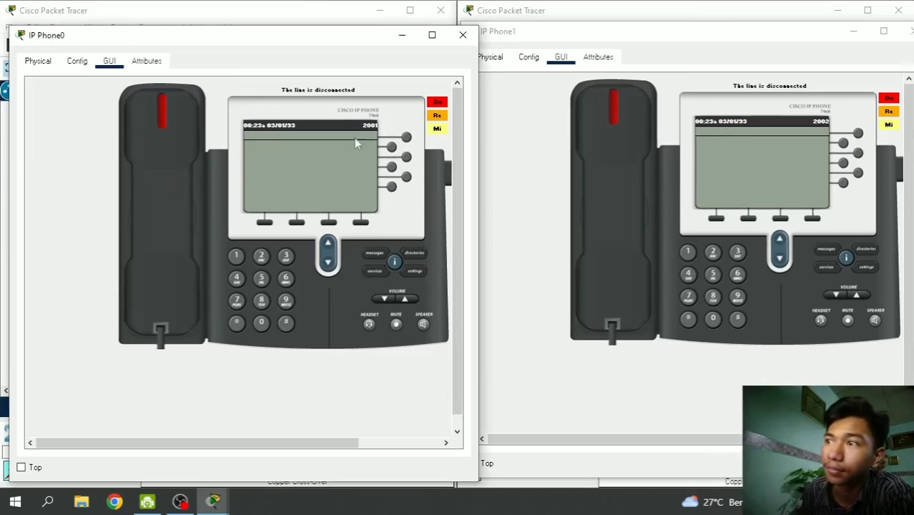
{"action": "left_click", "coordinate": [402, 34]}
{"action": "left_click", "coordinate": [852, 30]}
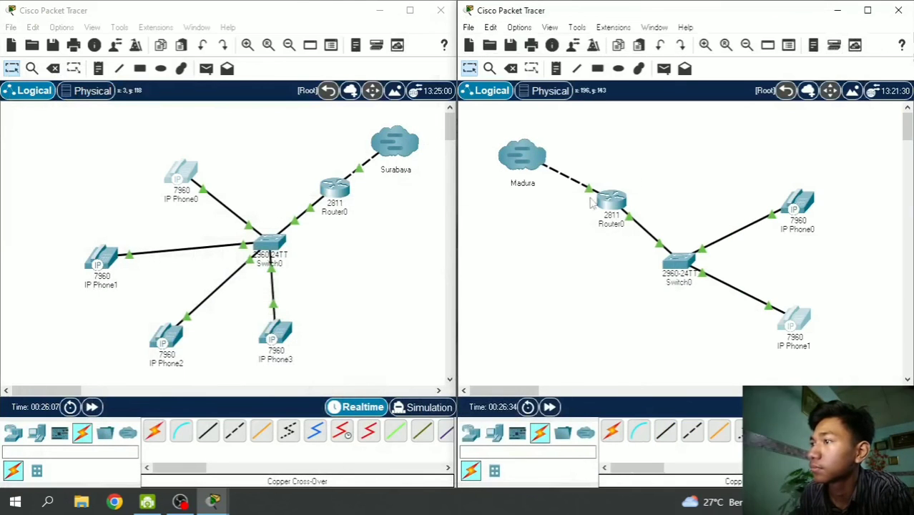